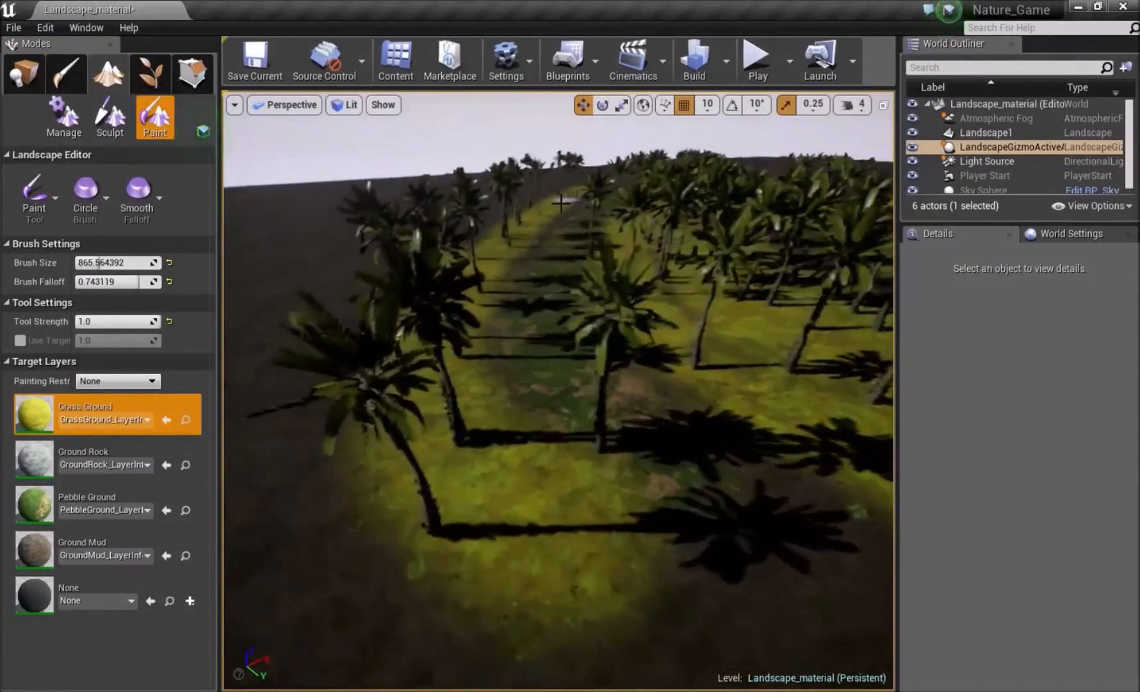
Step: Paint the Ground Rock layer onto the terrain around the palm trees at tool strength 1.0
{"action": "right_click_drag", "start_coordinate": [528, 262], "coordinate": [538, 307]}
{"action": "left_click", "coordinate": [103, 454]}
{"action": "right_click_drag", "start_coordinate": [318, 465], "coordinate": [257, 422]}
{"action": "mouse_move", "coordinate": [487, 448]}
{"action": "right_mouse_down"}
{"action": "mouse_move", "coordinate": [544, 452]}
{"action": "mouse_move", "coordinate": [570, 542]}
{"action": "right_mouse_up"}
{"action": "mouse_move", "coordinate": [570, 542]}
{"action": "left_mouse_down"}
{"action": "mouse_move", "coordinate": [471, 489]}
{"action": "mouse_move", "coordinate": [602, 441]}
{"action": "left_mouse_up"}
{"action": "left_click_drag", "start_coordinate": [99, 324], "coordinate": [160, 324]}
{"action": "right_click_drag", "start_coordinate": [486, 449], "coordinate": [551, 410]}
{"action": "left_click_drag", "start_coordinate": [551, 333], "coordinate": [576, 564]}
{"action": "right_click_drag", "start_coordinate": [563, 448], "coordinate": [674, 356]}
{"action": "left_click_drag", "start_coordinate": [674, 356], "coordinate": [463, 230]}
{"action": "mouse_move", "coordinate": [611, 251]}
{"action": "right_mouse_down"}
{"action": "mouse_move", "coordinate": [508, 294]}
{"action": "mouse_move", "coordinate": [563, 291]}
{"action": "mouse_move", "coordinate": [641, 260]}
{"action": "mouse_move", "coordinate": [647, 273]}
{"action": "right_mouse_up"}
Step: Leave landscape painting for placement mode and select the Light Source actor
{"action": "key", "text": "w"}
{"action": "key", "text": "shift+1"}
{"action": "left_click", "coordinate": [987, 160]}
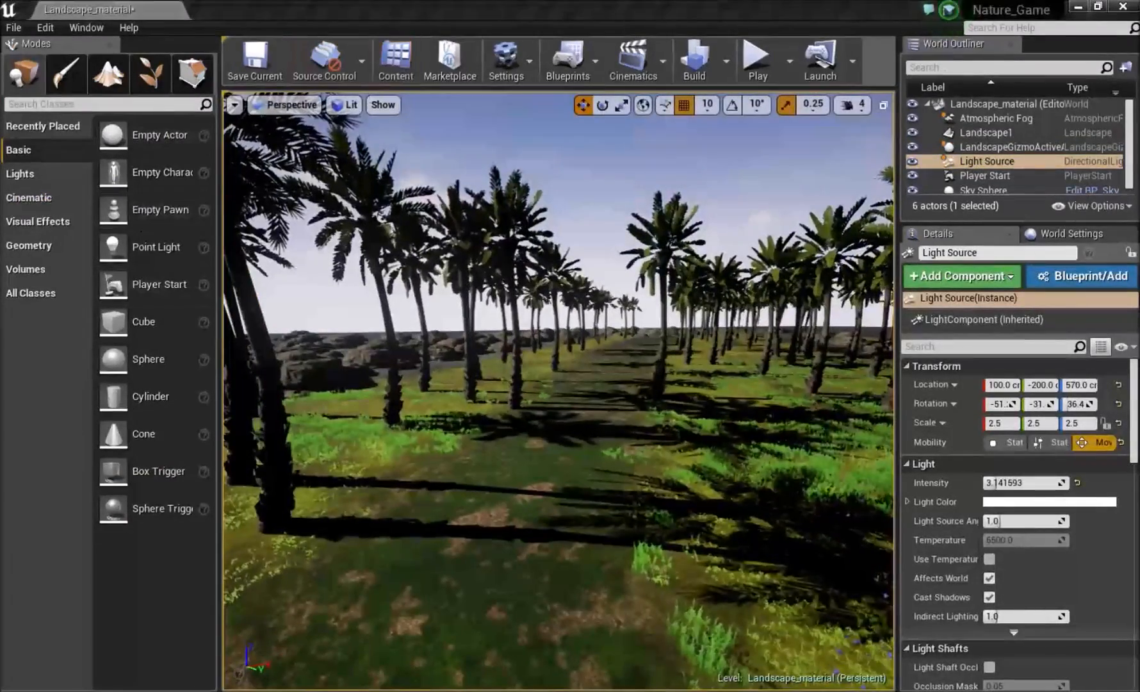
Step: In the M_LandscapeTut_Inst material instance, change Grass Color 1 and set Grass color 2 to light green
{"action": "key", "text": "alt+Tab"}
{"action": "right_click_drag", "start_coordinate": [321, 445], "coordinate": [333, 474]}
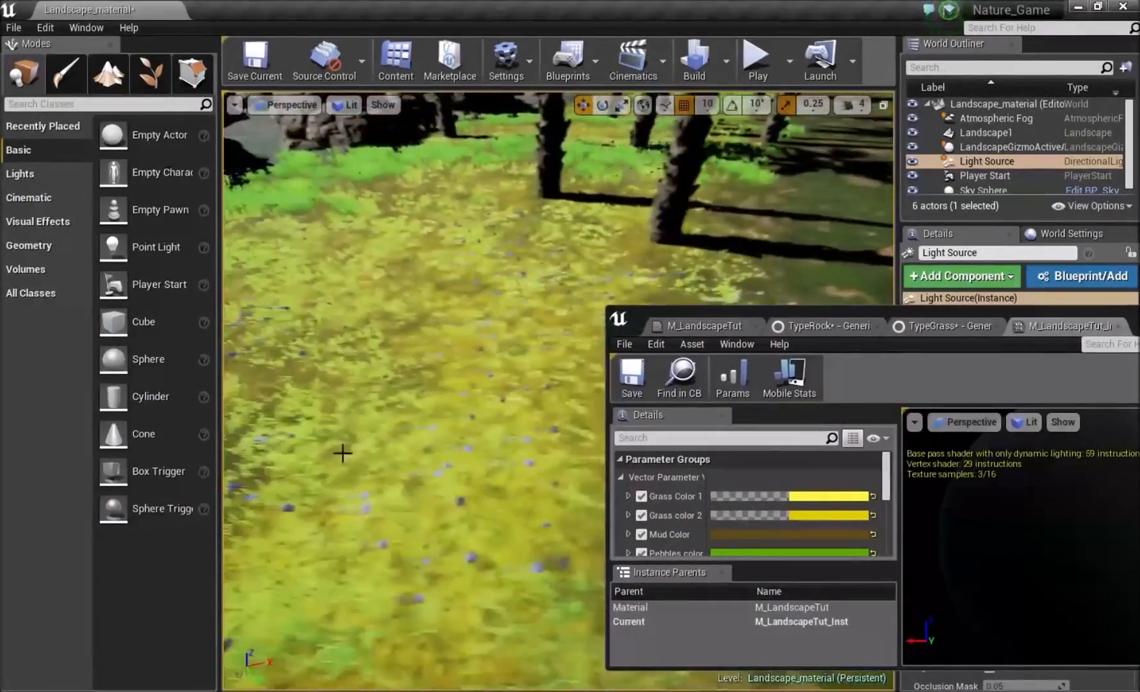
{"action": "left_click", "coordinate": [827, 496]}
{"action": "left_click", "coordinate": [531, 465]}
{"action": "left_click", "coordinate": [715, 646]}
{"action": "left_click", "coordinate": [826, 515]}
{"action": "left_click", "coordinate": [692, 647]}
Step: Brighten the material instance's Mud Color to a yellowish mustard tone
{"action": "right_click_drag", "start_coordinate": [416, 384], "coordinate": [437, 420]}
{"action": "scroll", "coordinate": [749, 512], "scroll_direction": "down", "scroll_amount": 2}
{"action": "left_click", "coordinate": [788, 484]}
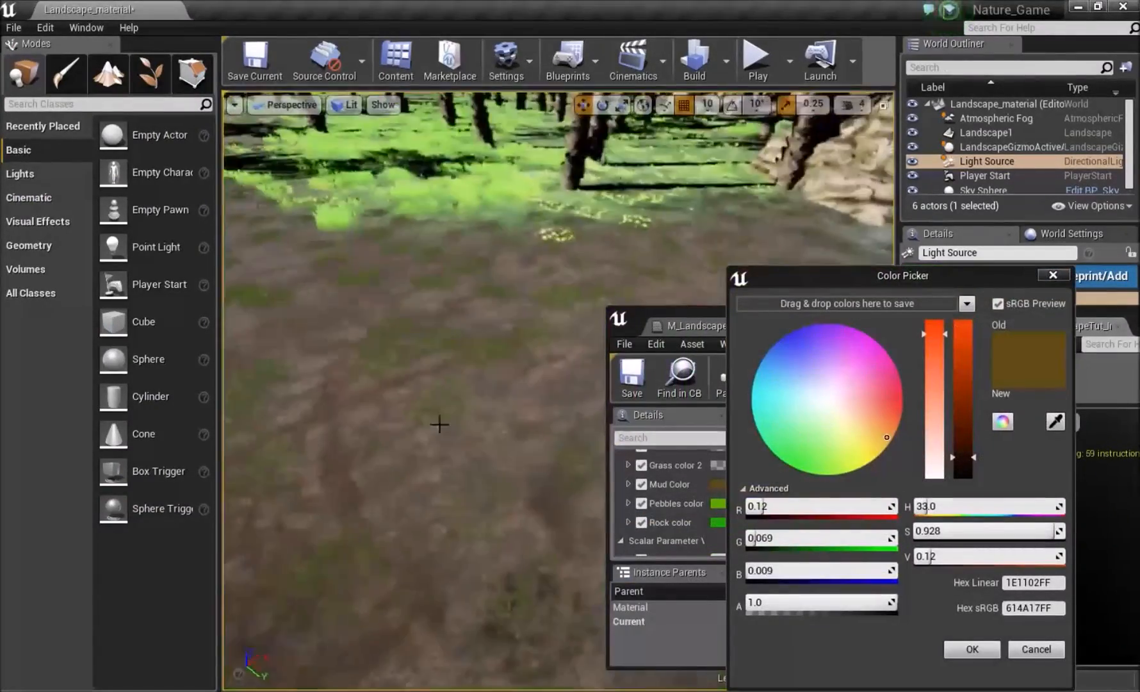
{"action": "left_click", "coordinate": [874, 449]}
{"action": "left_click_drag", "start_coordinate": [963, 451], "coordinate": [963, 408]}
{"action": "left_click", "coordinate": [966, 648]}
Step: Set the material instance's Pebbles color to a pale sandy orange
{"action": "left_click", "coordinate": [718, 503]}
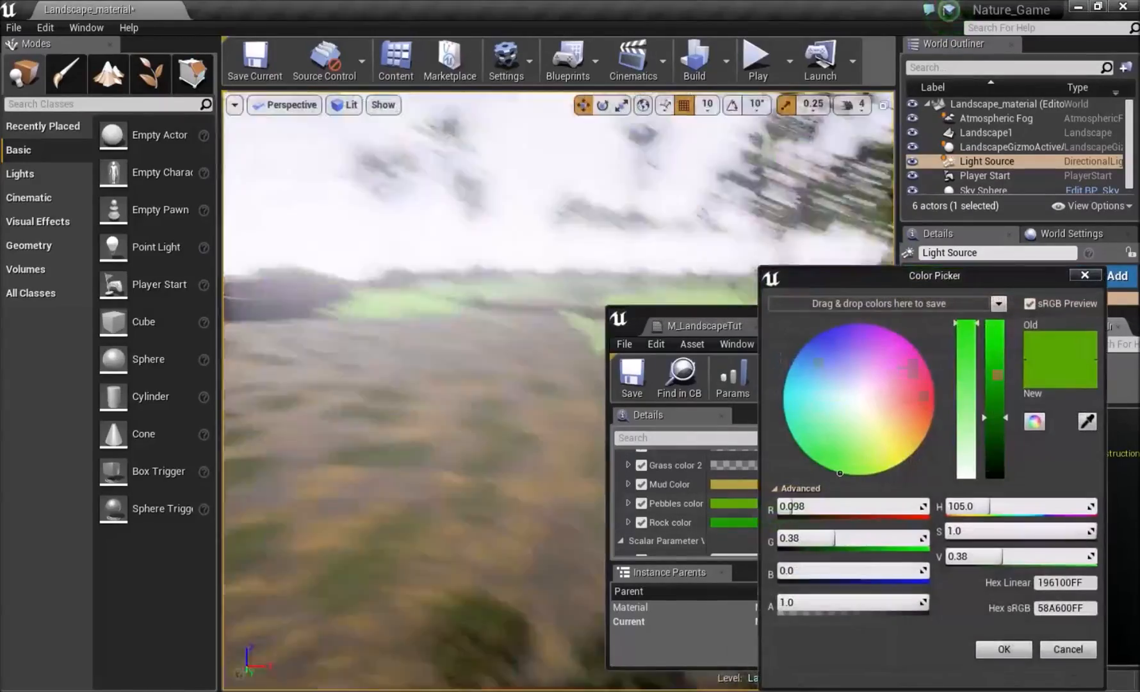
{"action": "left_click", "coordinate": [896, 434]}
{"action": "left_click", "coordinate": [1003, 649]}
Step: Set the material instance's Rock color to neutral grey
{"action": "right_click_drag", "start_coordinate": [384, 423], "coordinate": [374, 461]}
{"action": "left_click", "coordinate": [750, 522]}
{"action": "left_click", "coordinate": [834, 399]}
{"action": "left_click", "coordinate": [979, 649]}
{"action": "right_click_drag", "start_coordinate": [448, 410], "coordinate": [474, 416]}
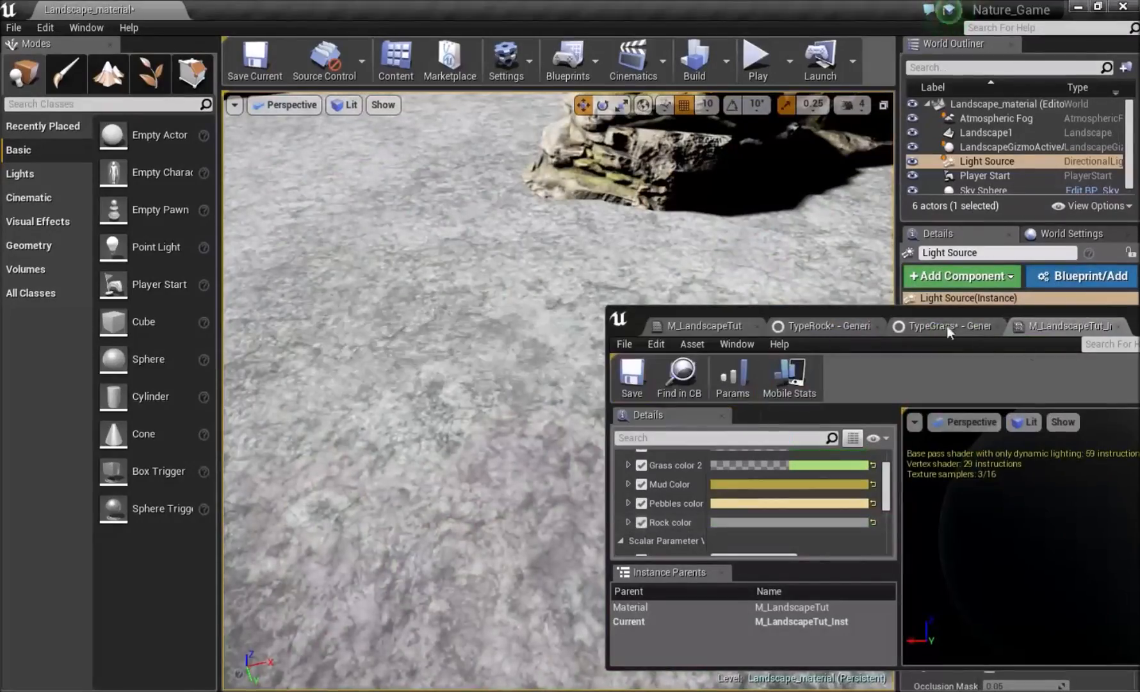
Step: Move the material instance editor out of the way and return to the level viewport
{"action": "left_click_drag", "start_coordinate": [947, 318], "coordinate": [215, 351]}
{"action": "left_click", "coordinate": [541, 345]}
{"action": "left_click", "coordinate": [743, 403]}
{"action": "left_click", "coordinate": [522, 342]}
Step: Save the current Landscape_material level
{"action": "right_click_drag", "start_coordinate": [526, 342], "coordinate": [572, 282]}
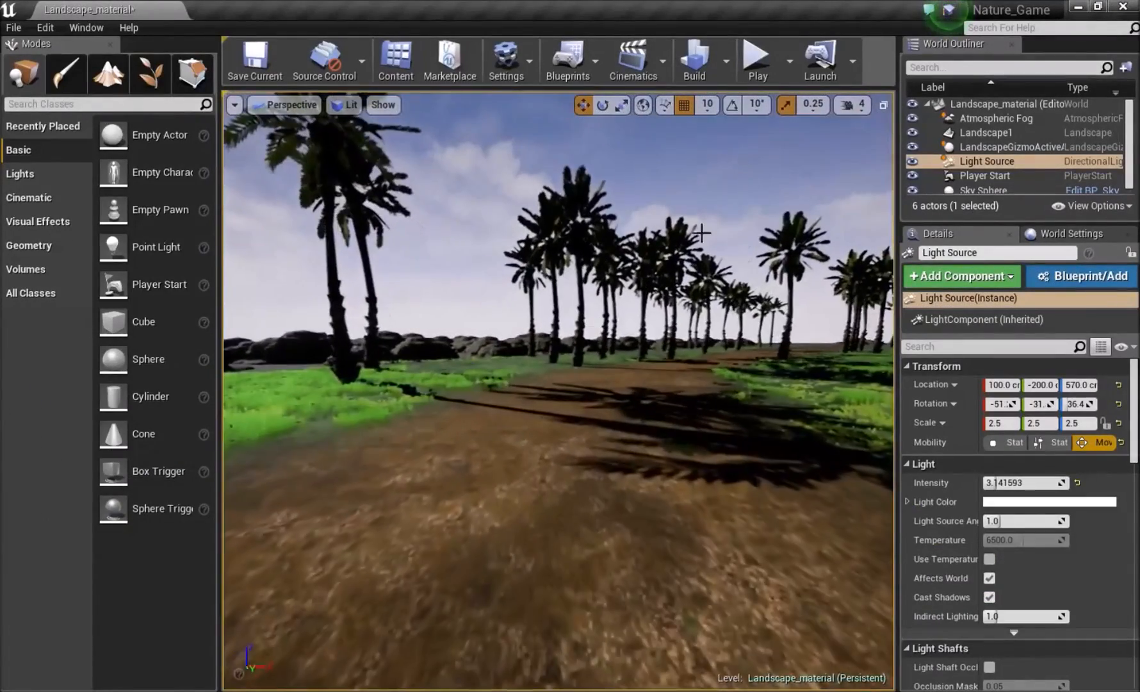
{"action": "left_click", "coordinate": [848, 106]}
{"action": "right_click_drag", "start_coordinate": [809, 217], "coordinate": [847, 205]}
{"action": "left_click", "coordinate": [244, 62]}
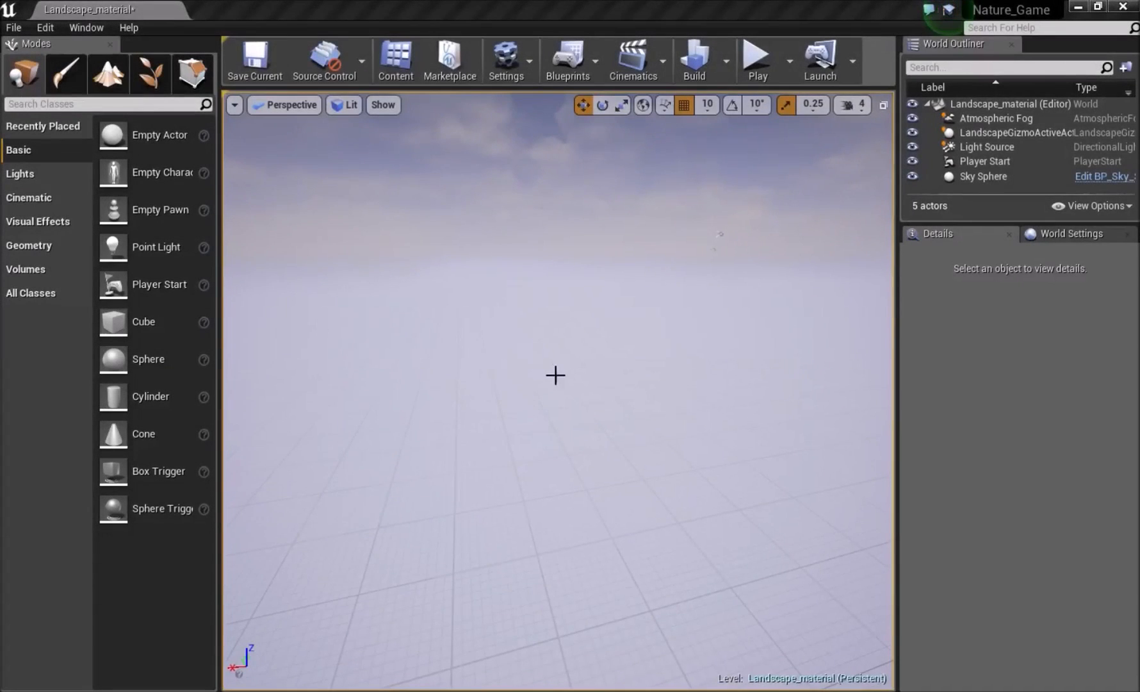
{"action": "right_click_drag", "start_coordinate": [441, 331], "coordinate": [376, 345]}
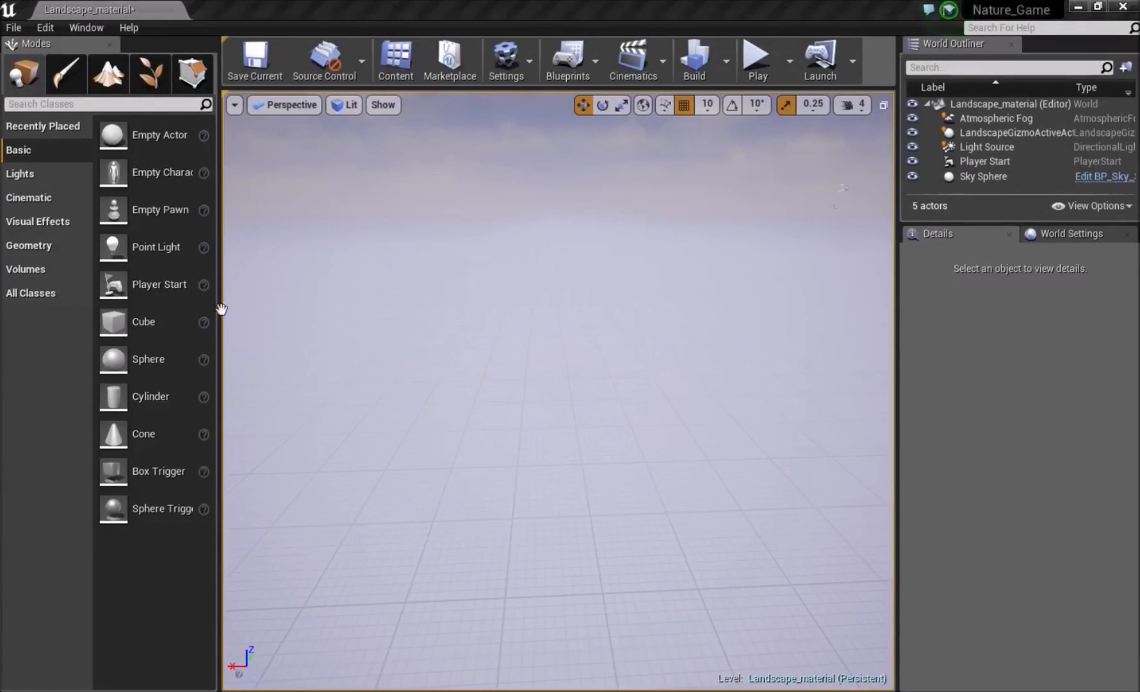
{"action": "right_click_drag", "start_coordinate": [595, 265], "coordinate": [647, 261]}
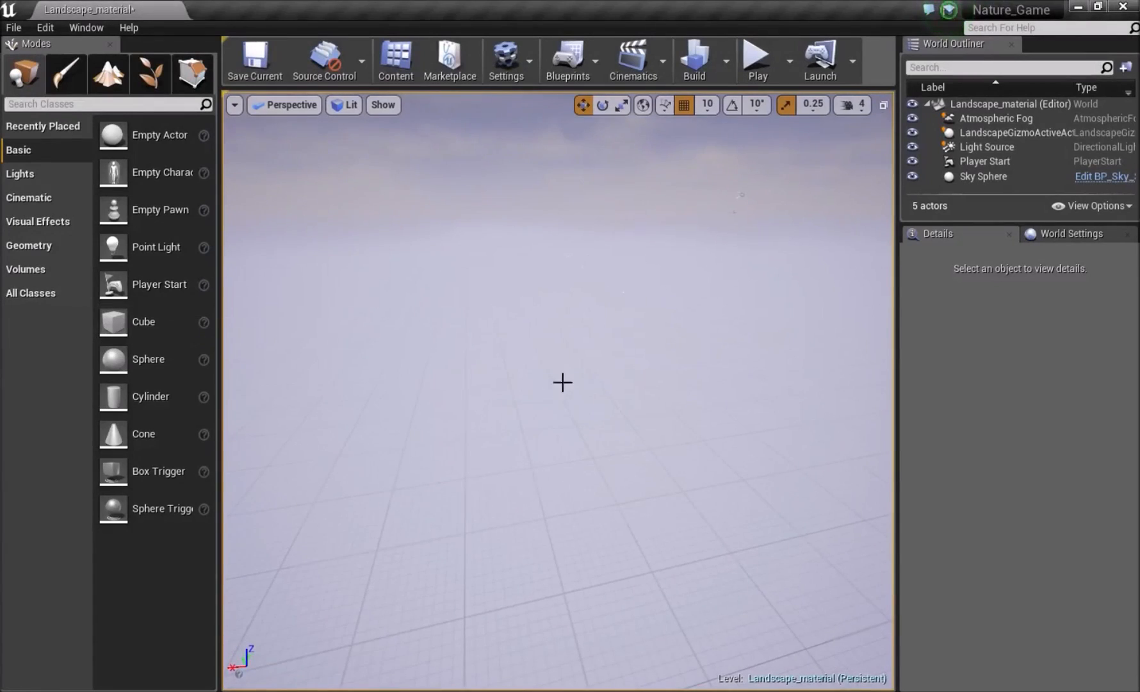
{"action": "right_click_drag", "start_coordinate": [423, 247], "coordinate": [334, 249]}
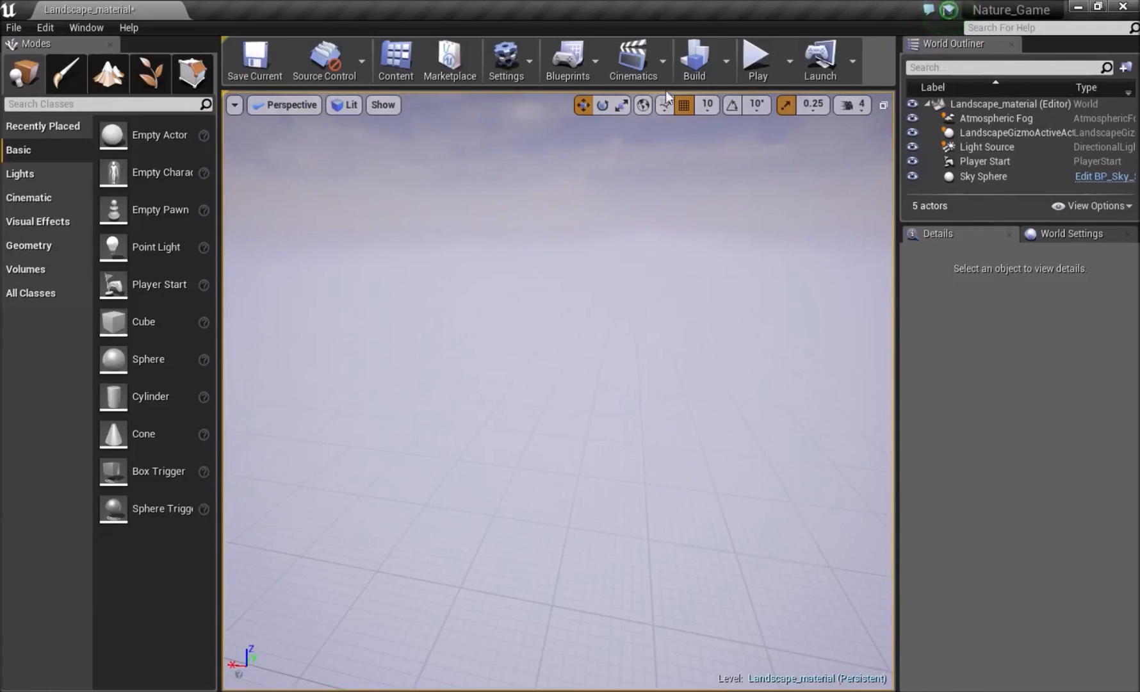
Step: Create a new landscape with a section size of 15×15 quads, keeping the assigned landscape material
{"action": "left_click", "coordinate": [108, 72]}
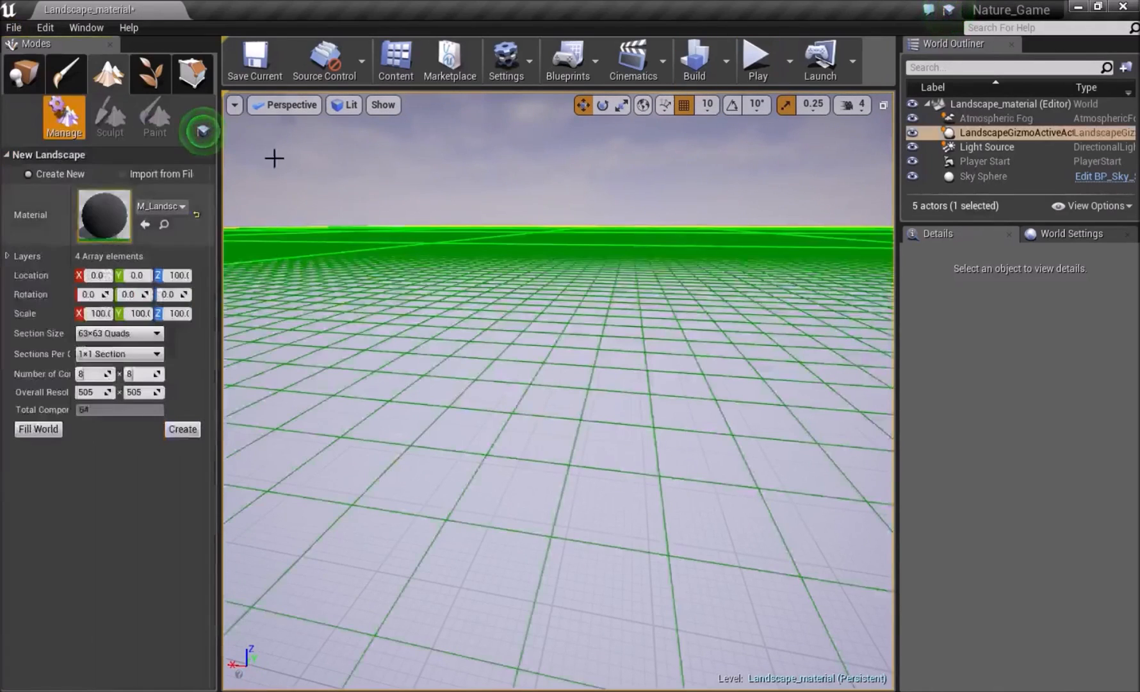
{"action": "left_click", "coordinate": [122, 334]}
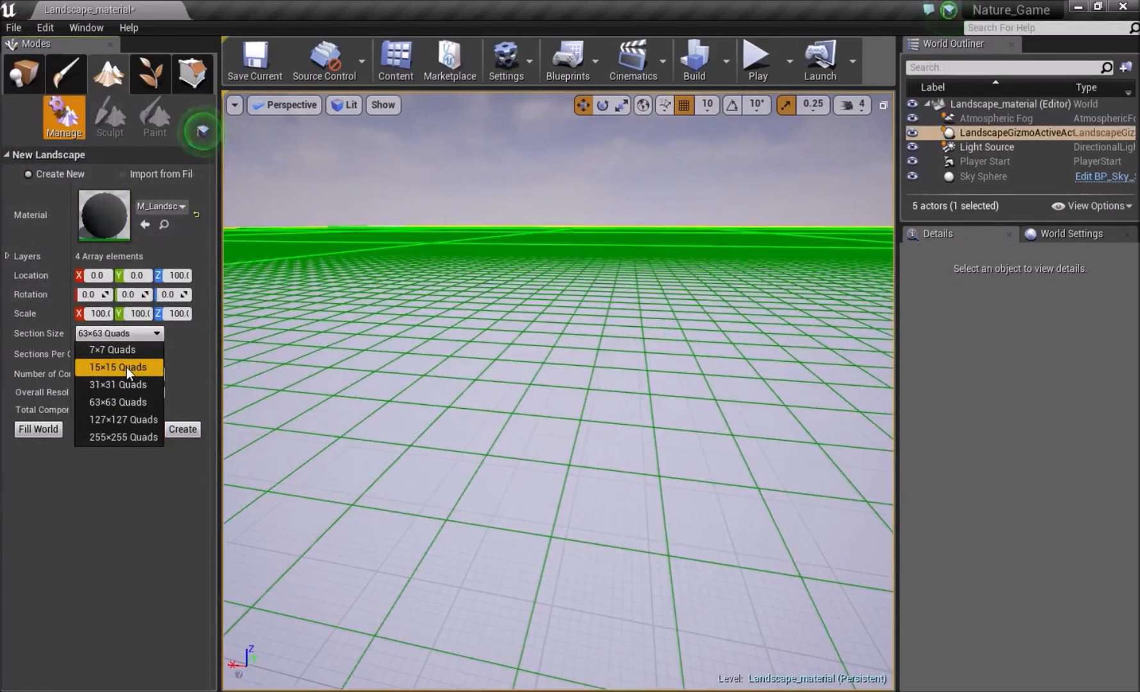
{"action": "left_click", "coordinate": [126, 365]}
{"action": "right_click_drag", "start_coordinate": [512, 293], "coordinate": [570, 295]}
{"action": "scroll", "coordinate": [518, 307], "scroll_direction": "down", "scroll_amount": 8}
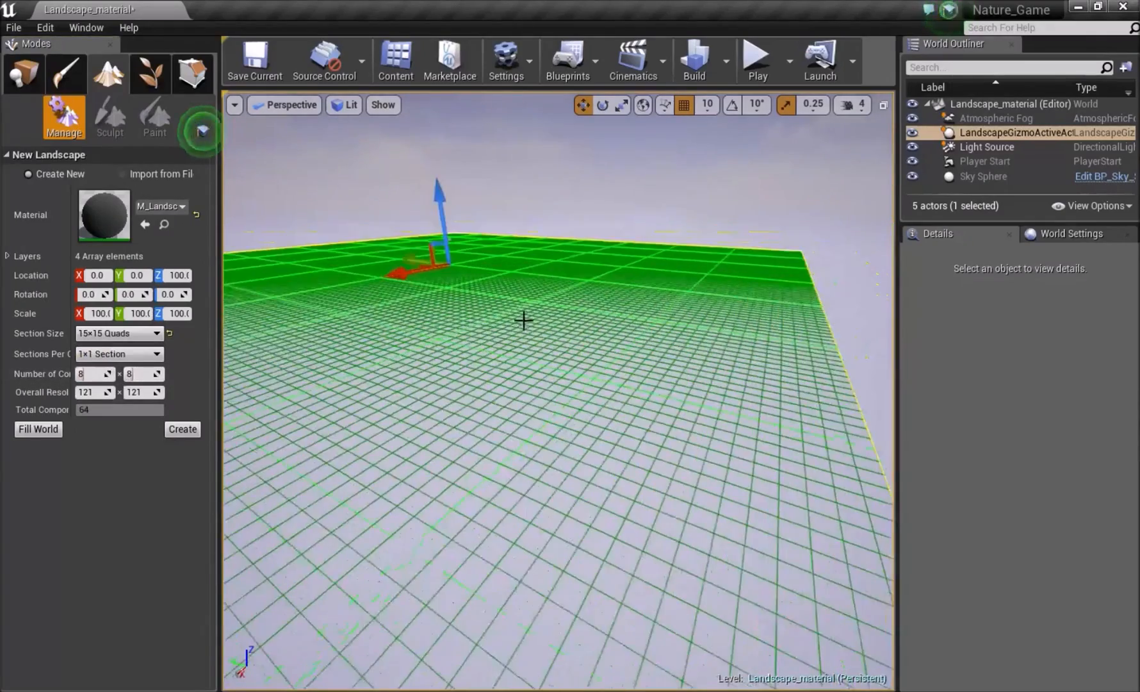
{"action": "right_click_drag", "start_coordinate": [494, 308], "coordinate": [449, 333]}
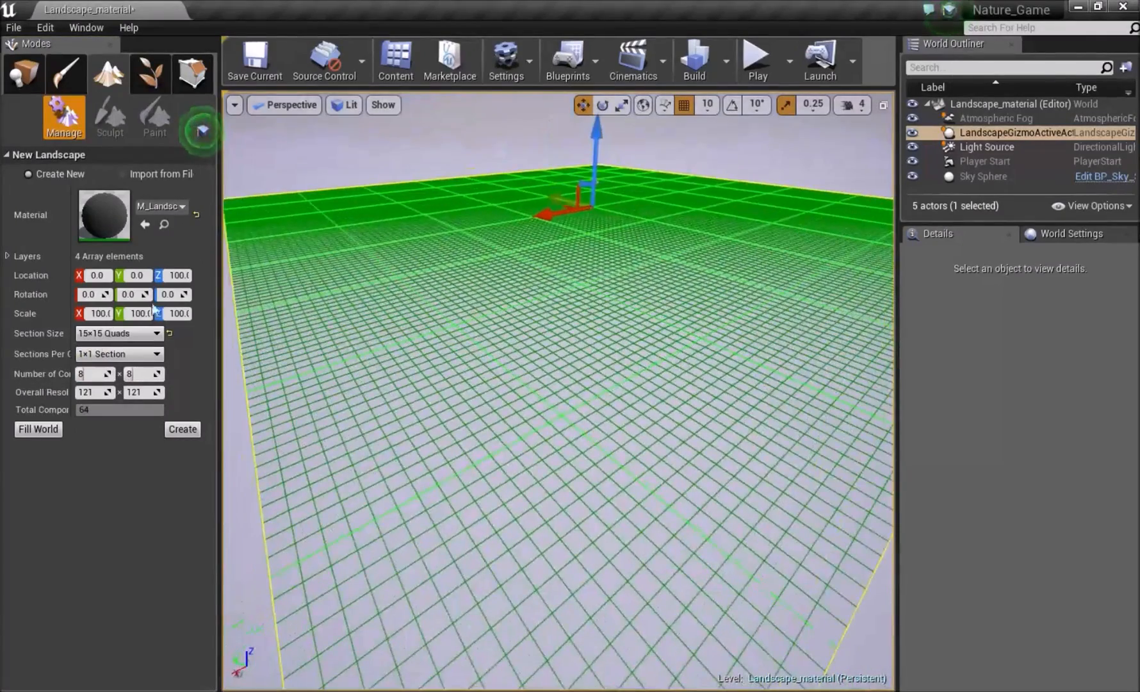
{"action": "left_click", "coordinate": [183, 429]}
Step: Assign the existing GrassGround, GroundRock, PebbleGround and GroundMud layer info assets to the matching paint target layers
{"action": "left_click", "coordinate": [154, 117]}
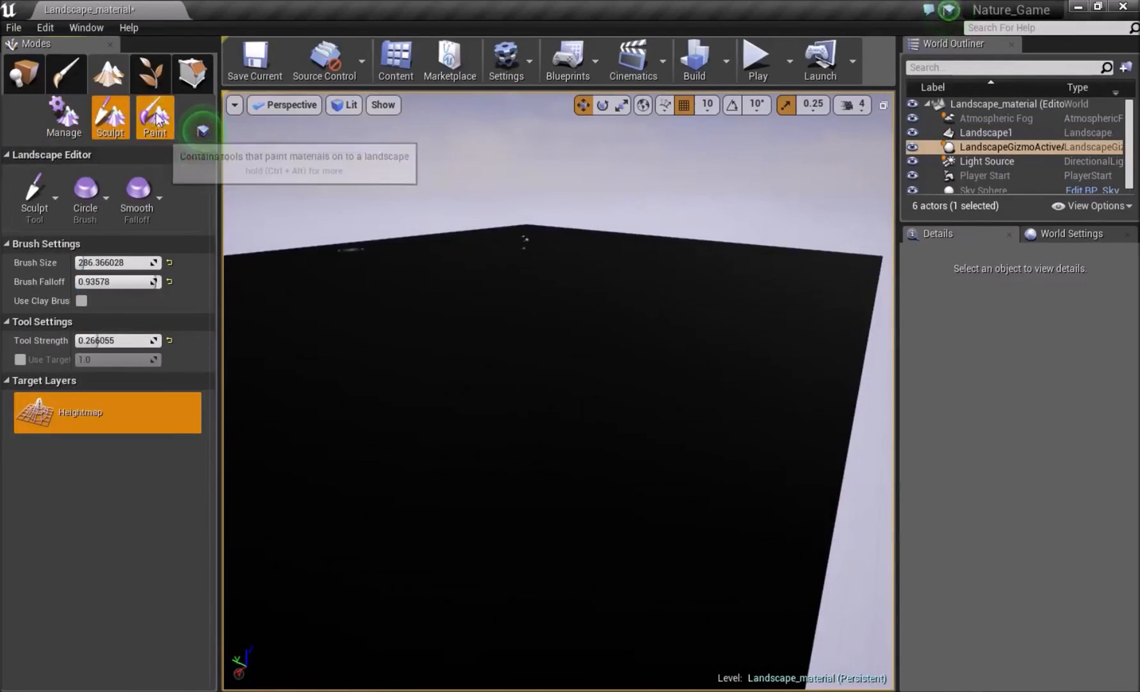
{"action": "left_click", "coordinate": [94, 420]}
{"action": "left_click", "coordinate": [109, 199]}
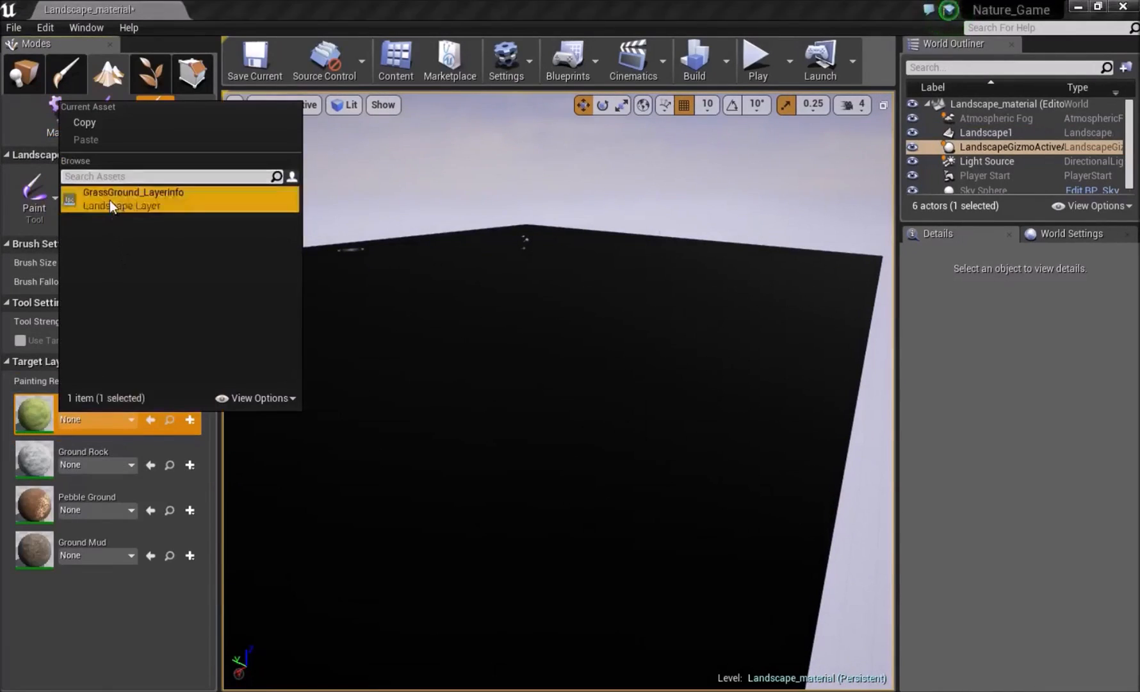
{"action": "left_click", "coordinate": [102, 464]}
{"action": "left_click", "coordinate": [120, 248]}
{"action": "left_click", "coordinate": [109, 509]}
{"action": "left_click", "coordinate": [158, 285]}
{"action": "left_click", "coordinate": [109, 556]}
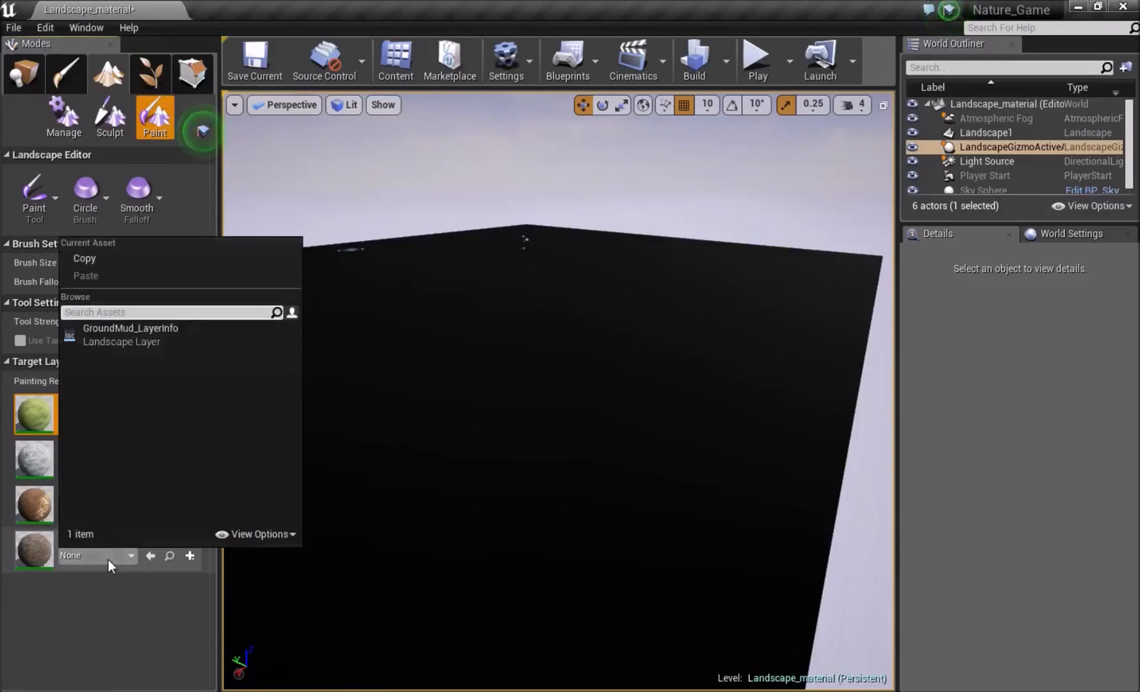
{"action": "left_click", "coordinate": [138, 326]}
Step: Paint the Pebble Ground layer across the new landscape with a brush size of about 3783
{"action": "right_click_drag", "start_coordinate": [628, 362], "coordinate": [564, 394]}
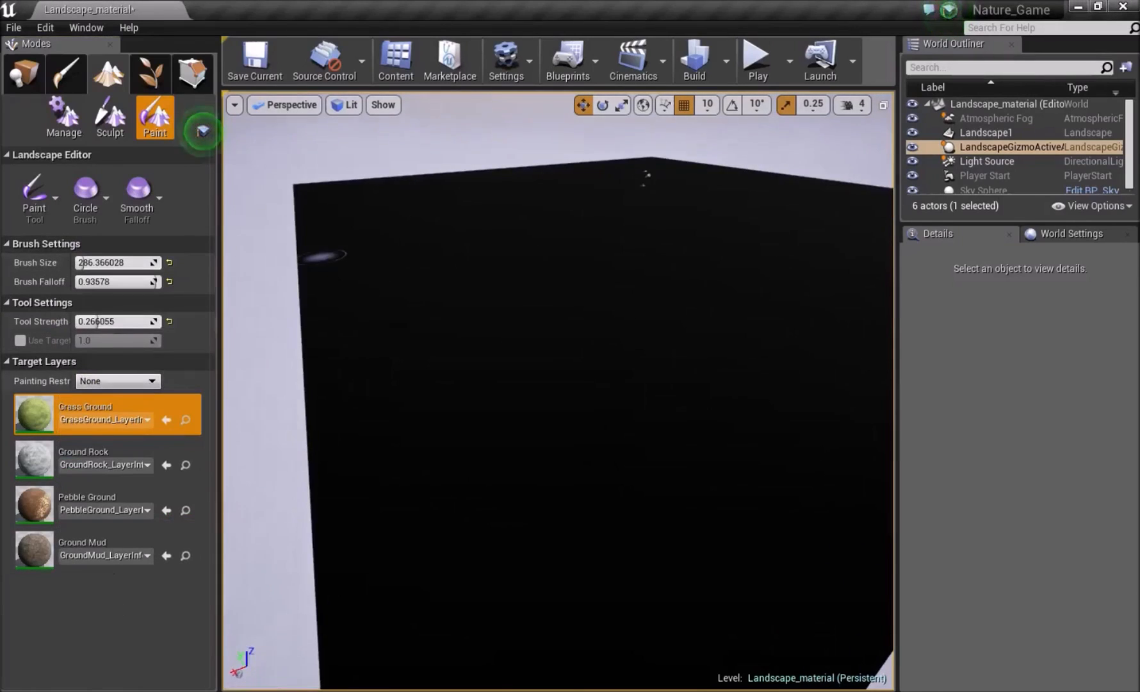
{"action": "right_click_drag", "start_coordinate": [441, 442], "coordinate": [254, 458]}
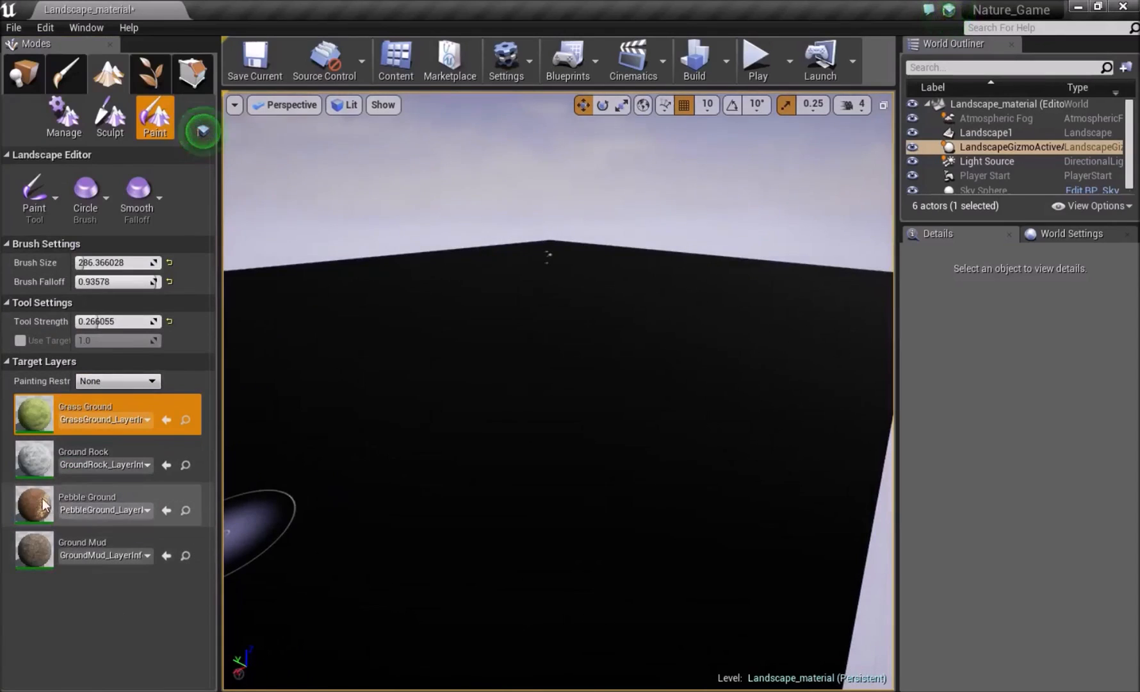
{"action": "left_click", "coordinate": [109, 491]}
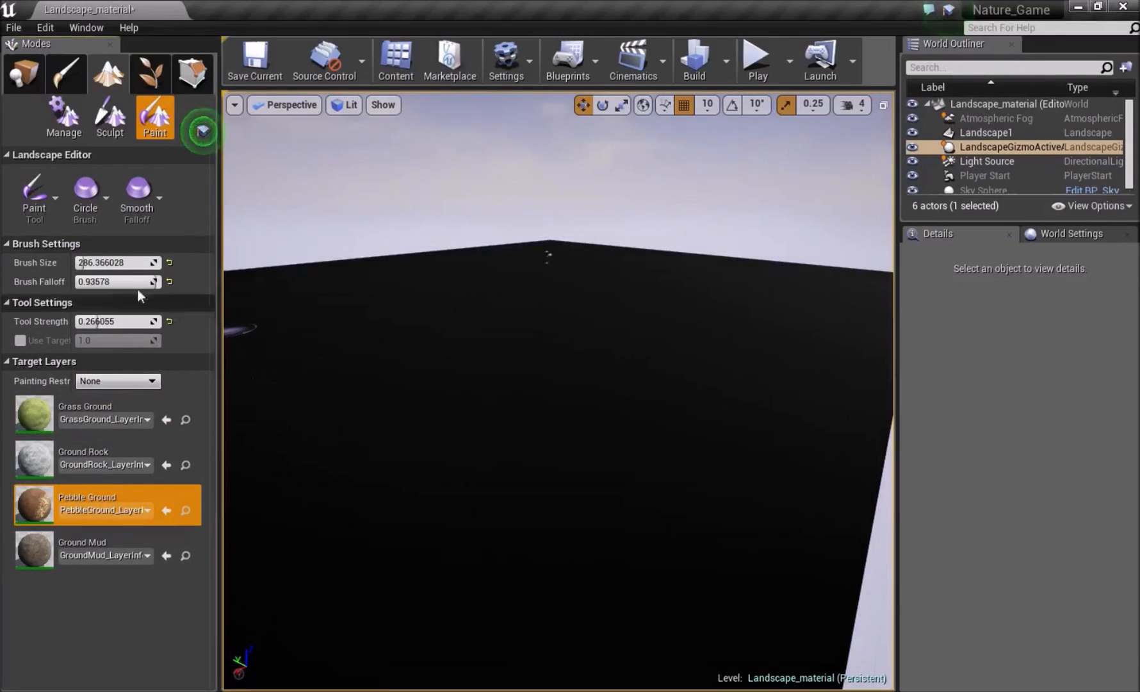
{"action": "left_click_drag", "start_coordinate": [104, 262], "coordinate": [147, 263]}
{"action": "mouse_move", "coordinate": [486, 303]}
{"action": "left_mouse_down"}
{"action": "mouse_move", "coordinate": [609, 237]}
{"action": "mouse_move", "coordinate": [827, 322]}
{"action": "left_mouse_up"}
{"action": "right_click_drag", "start_coordinate": [847, 308], "coordinate": [691, 310]}
{"action": "left_click_drag", "start_coordinate": [847, 309], "coordinate": [621, 292]}
{"action": "right_click_drag", "start_coordinate": [646, 325], "coordinate": [884, 320]}
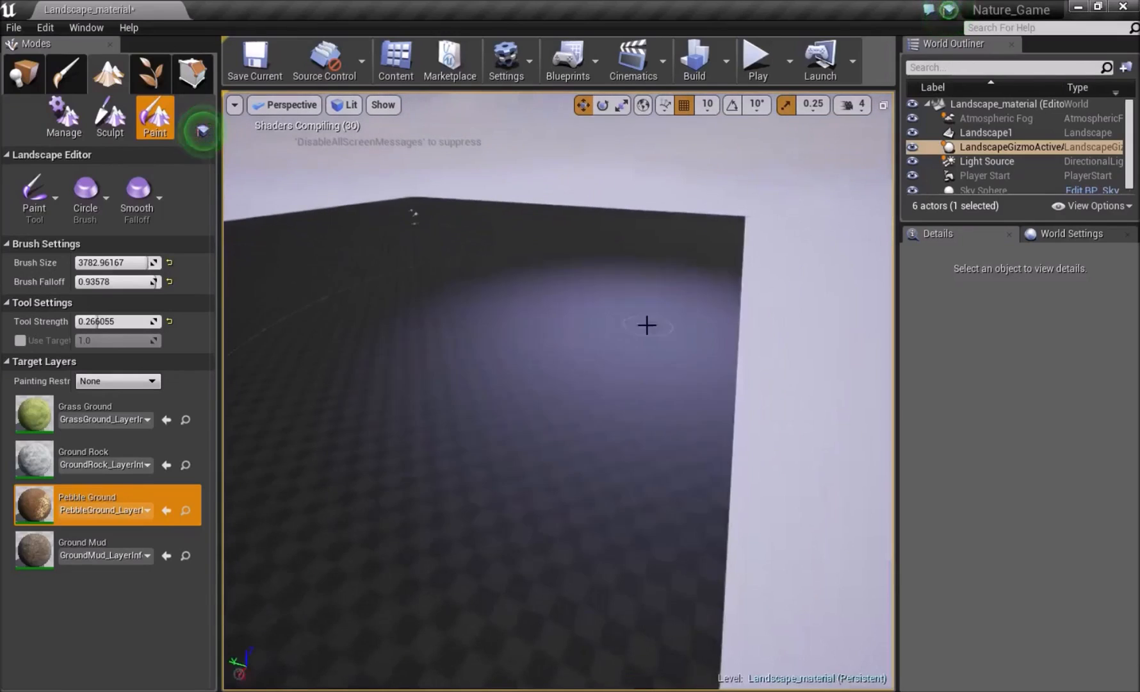
{"action": "mouse_move", "coordinate": [484, 210]}
{"action": "left_mouse_down"}
{"action": "mouse_move", "coordinate": [292, 376]}
{"action": "mouse_move", "coordinate": [481, 490]}
{"action": "left_mouse_up"}
Step: Cover the landscape with the Ground Mud layer at tool strength 1.0
{"action": "mouse_move", "coordinate": [480, 490]}
{"action": "right_mouse_down"}
{"action": "mouse_move", "coordinate": [314, 596]}
{"action": "mouse_move", "coordinate": [410, 598]}
{"action": "mouse_move", "coordinate": [378, 615]}
{"action": "mouse_move", "coordinate": [358, 599]}
{"action": "mouse_move", "coordinate": [378, 448]}
{"action": "mouse_move", "coordinate": [368, 423]}
{"action": "mouse_move", "coordinate": [370, 561]}
{"action": "mouse_move", "coordinate": [340, 545]}
{"action": "right_mouse_up"}
{"action": "key", "text": "w"}
{"action": "key", "text": "w"}
{"action": "key", "text": "s"}
{"action": "left_click", "coordinate": [63, 562]}
{"action": "right_click_drag", "start_coordinate": [603, 420], "coordinate": [604, 420]}
{"action": "key", "text": "s"}
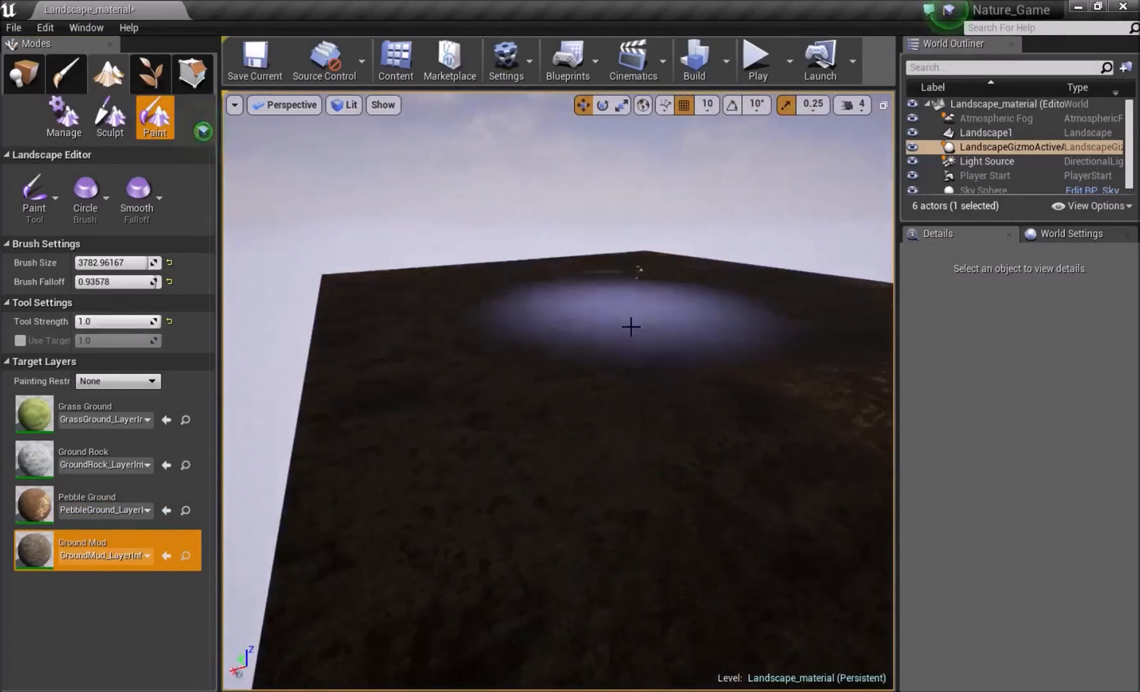
{"action": "right_click_drag", "start_coordinate": [631, 327], "coordinate": [679, 308]}
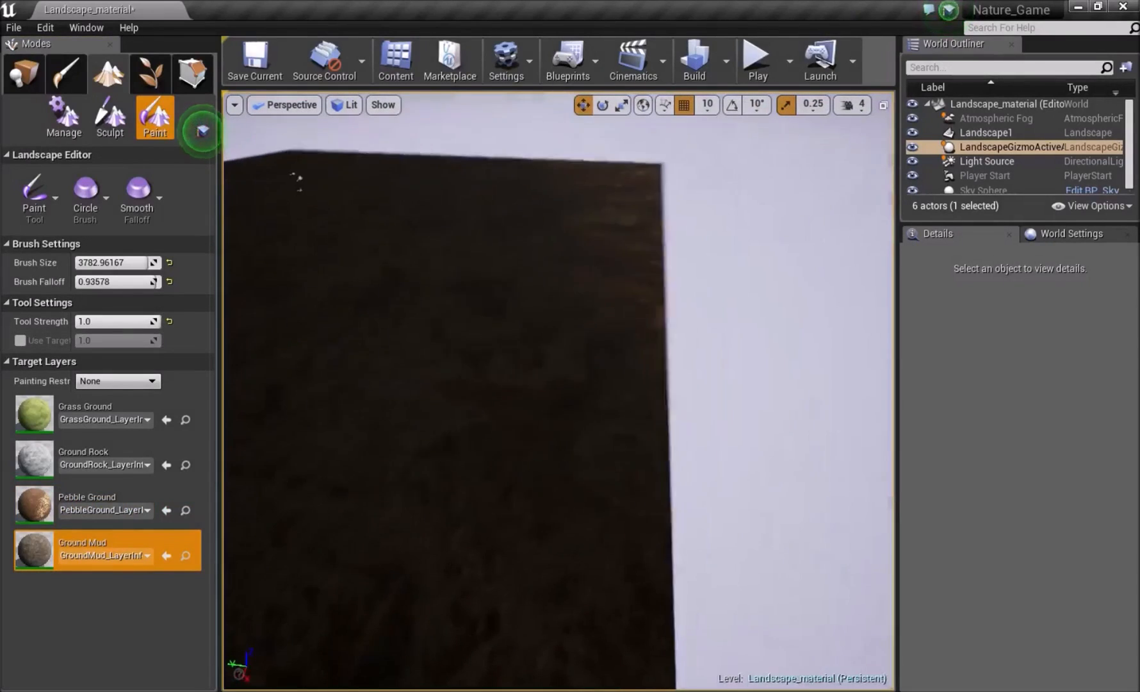
{"action": "right_click_drag", "start_coordinate": [351, 203], "coordinate": [358, 269]}
{"action": "right_click_drag", "start_coordinate": [557, 384], "coordinate": [590, 429]}
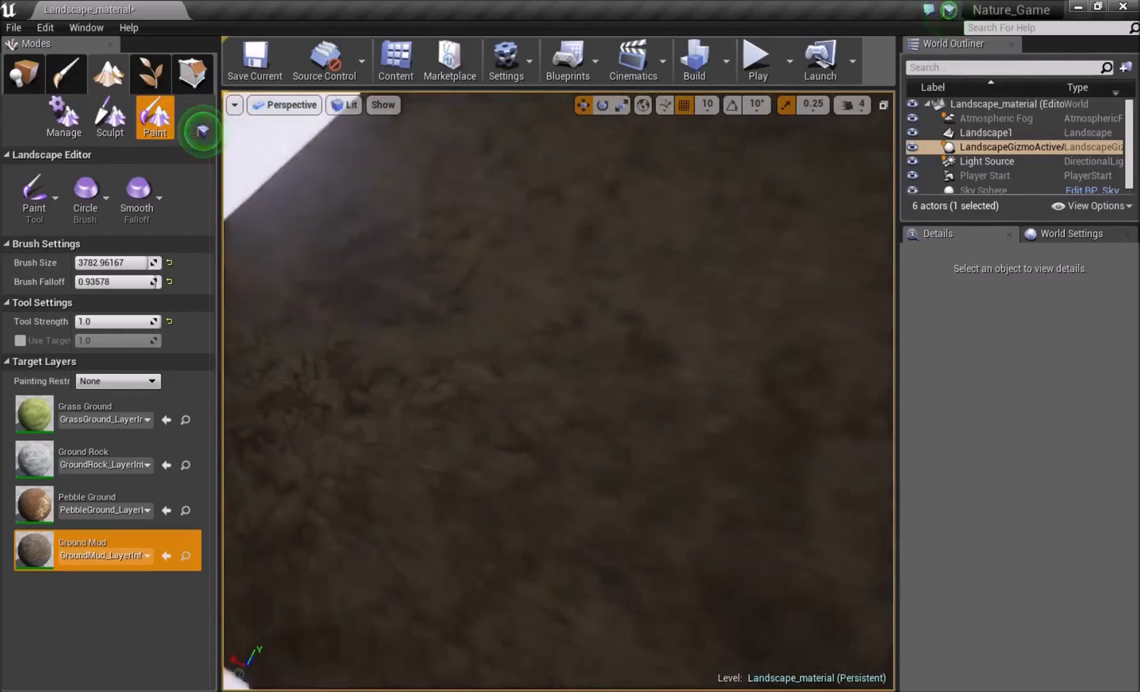
{"action": "right_click_drag", "start_coordinate": [558, 385], "coordinate": [545, 320]}
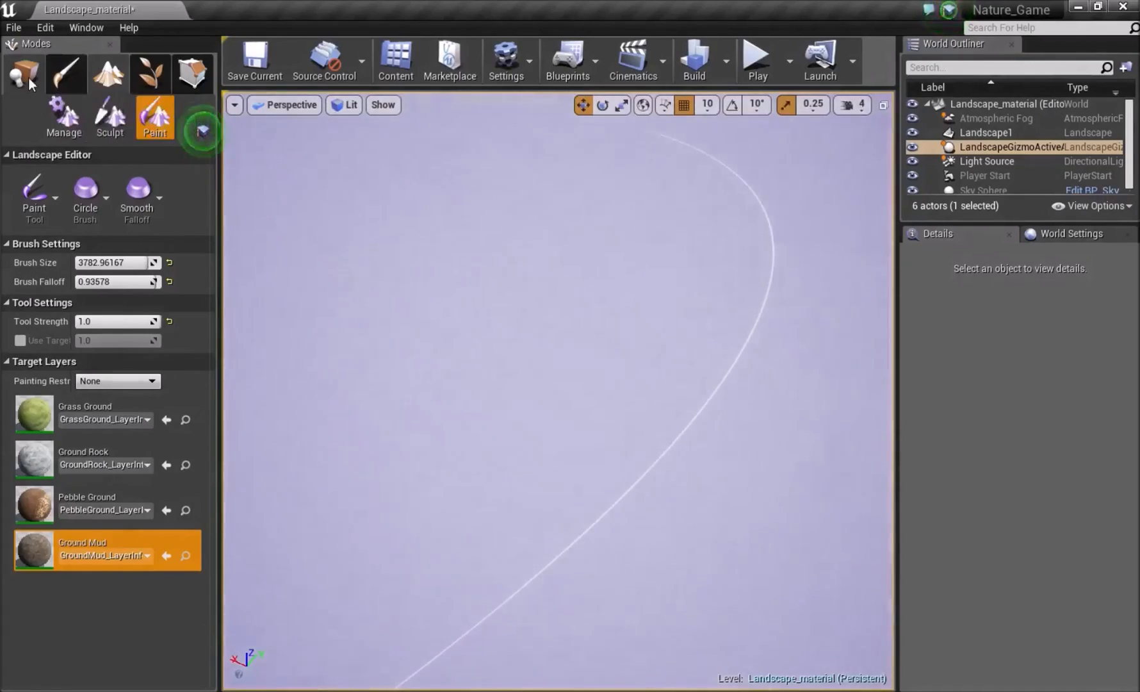
Step: Paint a Pebble Ground path across the mud landscape with a brush size of about 368
{"action": "left_click", "coordinate": [29, 80]}
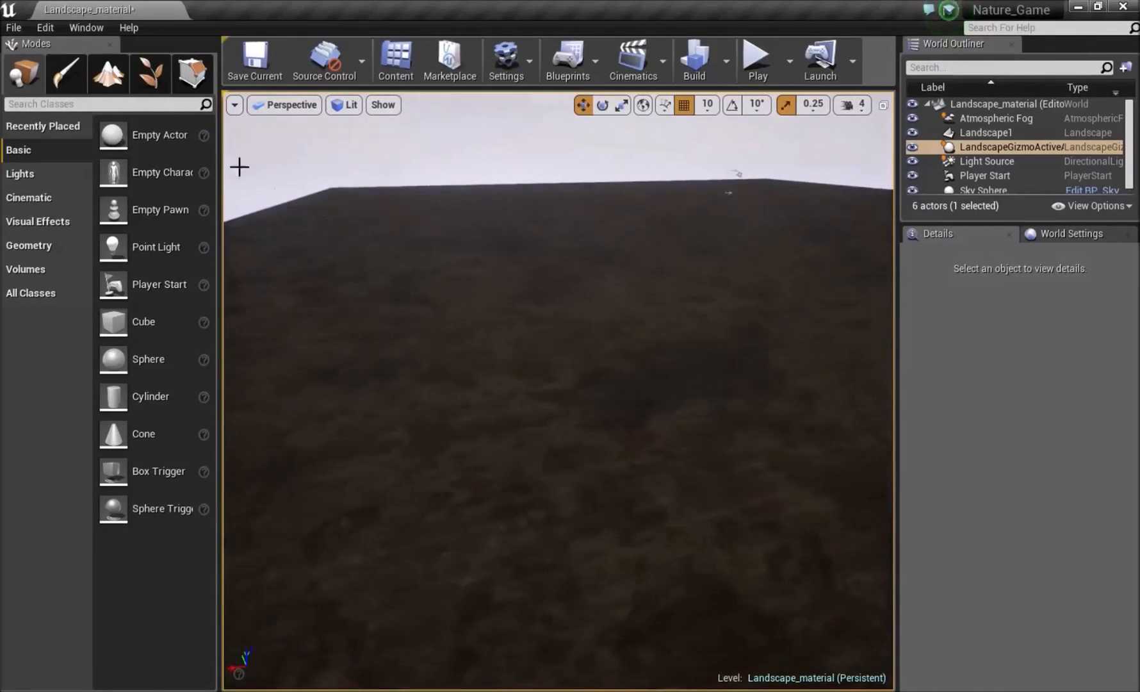
{"action": "left_click", "coordinate": [110, 75]}
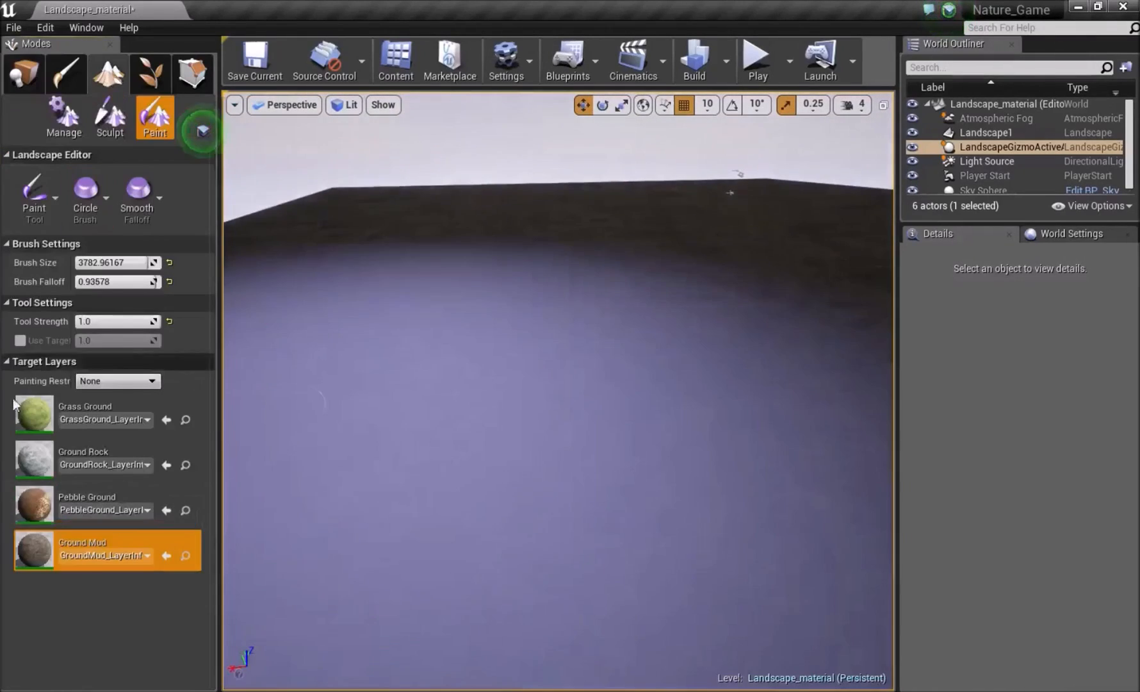
{"action": "left_click", "coordinate": [26, 509]}
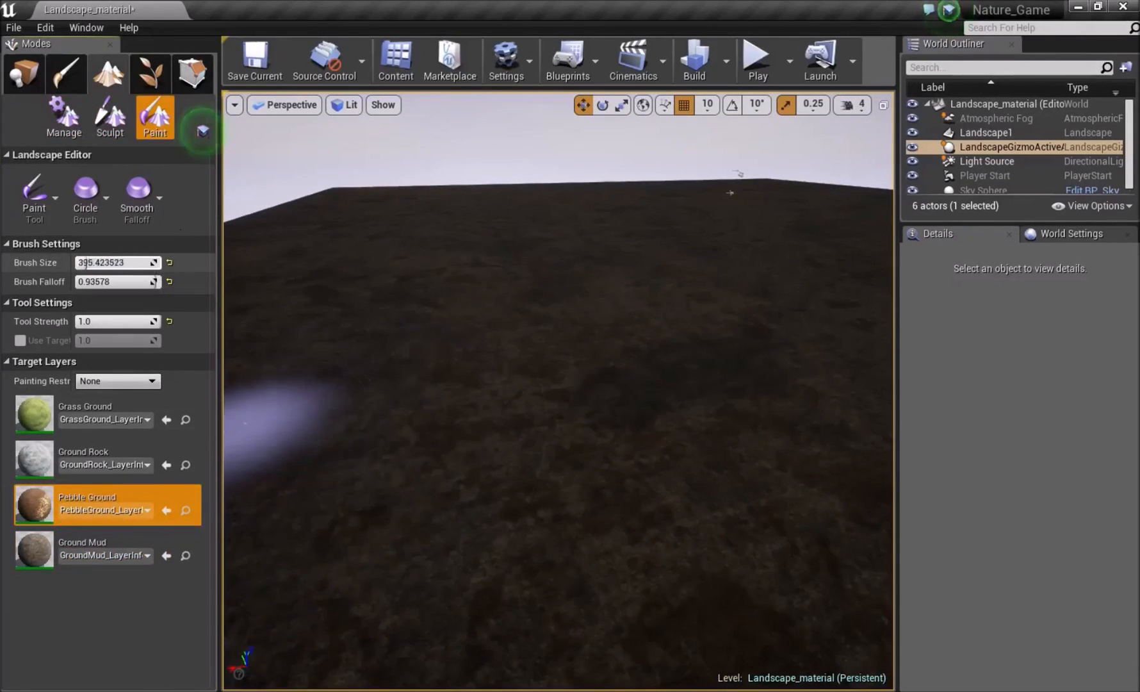
{"action": "right_click_drag", "start_coordinate": [359, 288], "coordinate": [384, 410]}
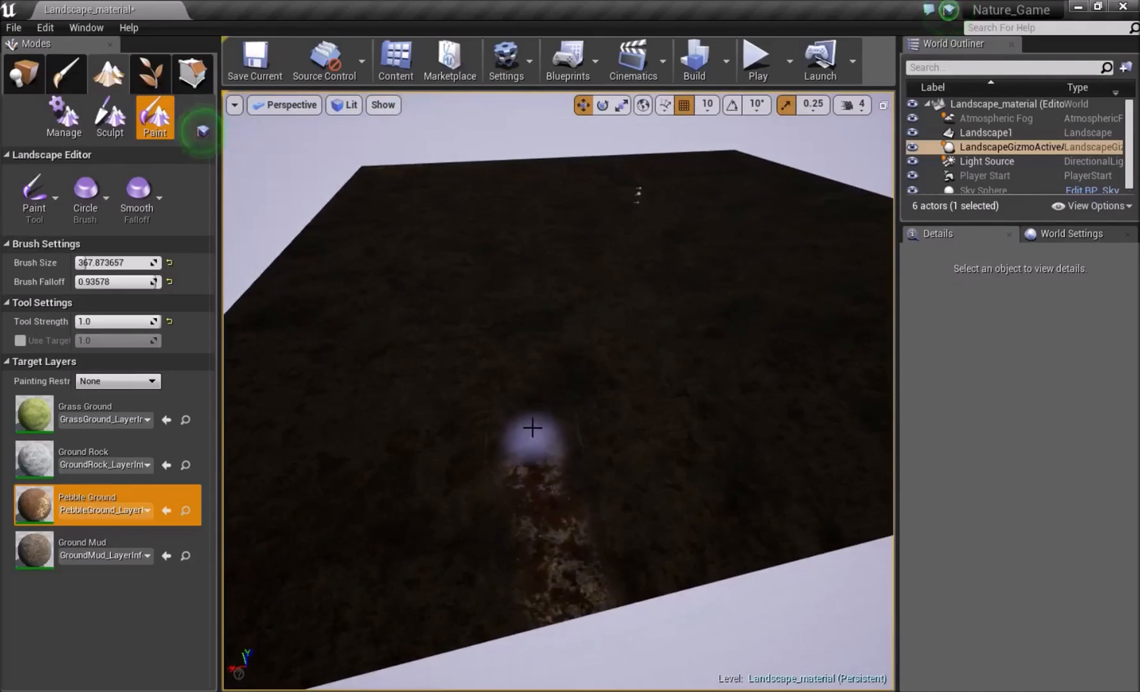
{"action": "key", "text": "w"}
{"action": "mouse_move", "coordinate": [588, 182]}
{"action": "right_mouse_down"}
{"action": "mouse_move", "coordinate": [583, 256]}
{"action": "mouse_move", "coordinate": [564, 260]}
{"action": "mouse_move", "coordinate": [552, 237]}
{"action": "mouse_move", "coordinate": [557, 185]}
{"action": "mouse_move", "coordinate": [506, 188]}
{"action": "mouse_move", "coordinate": [513, 257]}
{"action": "mouse_move", "coordinate": [564, 289]}
{"action": "mouse_move", "coordinate": [602, 282]}
{"action": "mouse_move", "coordinate": [609, 183]}
{"action": "mouse_move", "coordinate": [596, 262]}
{"action": "mouse_move", "coordinate": [551, 246]}
{"action": "mouse_move", "coordinate": [542, 263]}
{"action": "mouse_move", "coordinate": [564, 279]}
{"action": "right_mouse_up"}
{"action": "mouse_move", "coordinate": [628, 435]}
{"action": "right_mouse_down"}
{"action": "mouse_move", "coordinate": [462, 295]}
{"action": "mouse_move", "coordinate": [423, 279]}
{"action": "right_mouse_up"}
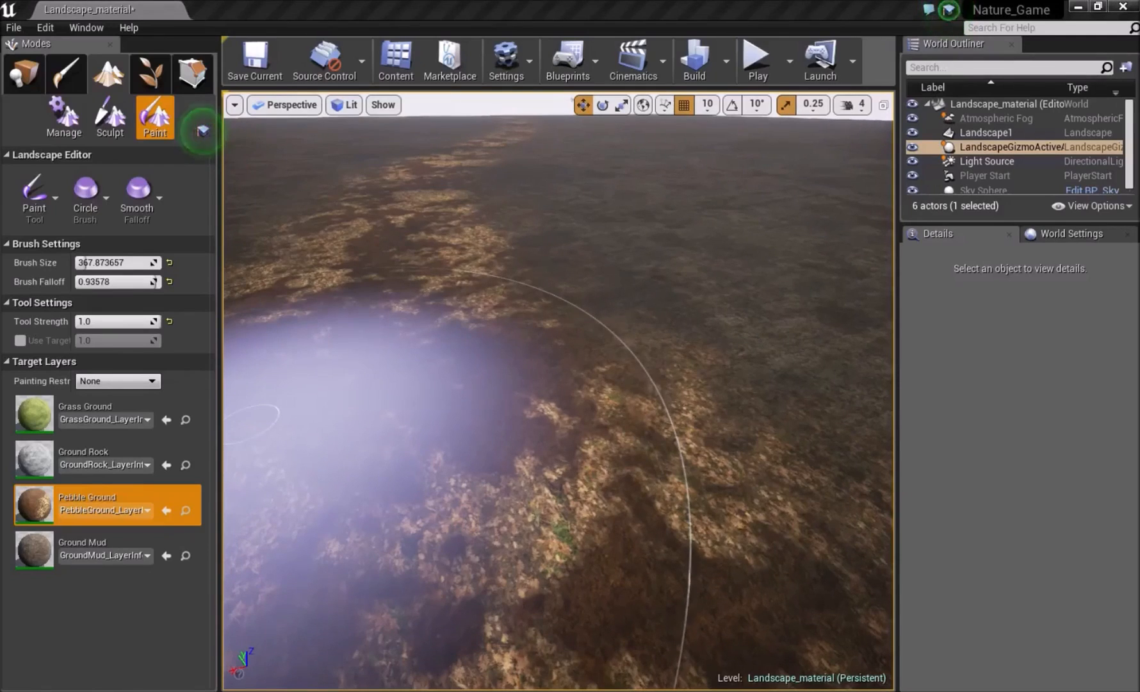
Step: Bring the M_LandscapeTut_Inst material instance over the level and enable its Pebbles color parameter
{"action": "left_click_drag", "start_coordinate": [0, 87], "coordinate": [945, 169]}
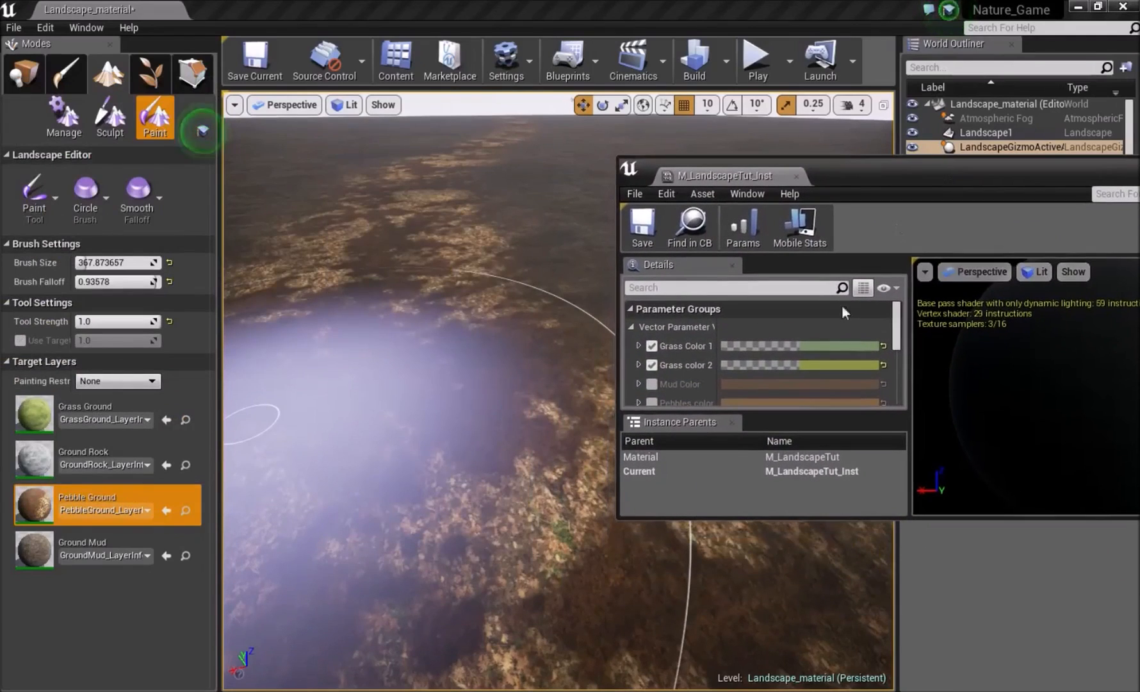
{"action": "scroll", "coordinate": [802, 370], "scroll_direction": "down", "scroll_amount": 1}
{"action": "scroll", "coordinate": [800, 368], "scroll_direction": "down", "scroll_amount": 1}
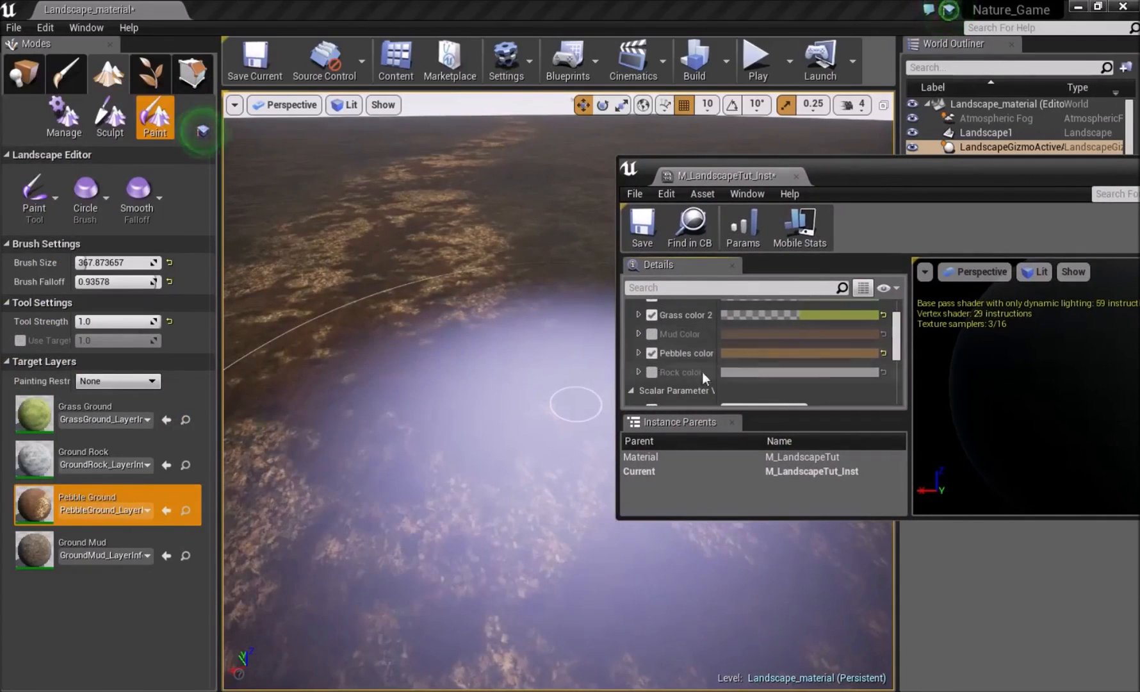
Step: Set the Pebbles color parameter of the material instance to full white, hex linear FFFFFFFF
{"action": "left_click", "coordinate": [771, 351]}
{"action": "left_click_drag", "start_coordinate": [1016, 410], "coordinate": [1012, 322]}
{"action": "mouse_move", "coordinate": [522, 407]}
{"action": "right_mouse_down"}
{"action": "mouse_move", "coordinate": [529, 474]}
{"action": "mouse_move", "coordinate": [506, 487]}
{"action": "mouse_move", "coordinate": [503, 390]}
{"action": "mouse_move", "coordinate": [531, 468]}
{"action": "mouse_move", "coordinate": [551, 410]}
{"action": "mouse_move", "coordinate": [513, 448]}
{"action": "mouse_move", "coordinate": [493, 391]}
{"action": "mouse_move", "coordinate": [497, 471]}
{"action": "mouse_move", "coordinate": [506, 446]}
{"action": "mouse_move", "coordinate": [532, 448]}
{"action": "mouse_move", "coordinate": [541, 464]}
{"action": "mouse_move", "coordinate": [712, 410]}
{"action": "right_mouse_up"}
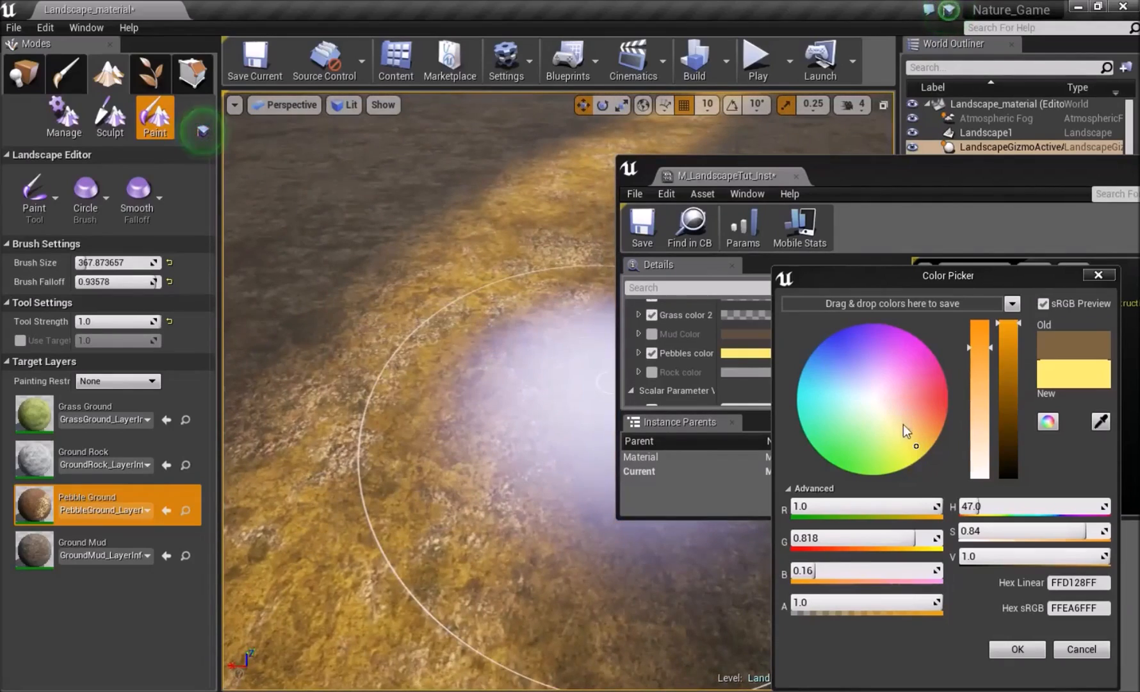
{"action": "left_click_drag", "start_coordinate": [903, 422], "coordinate": [877, 406]}
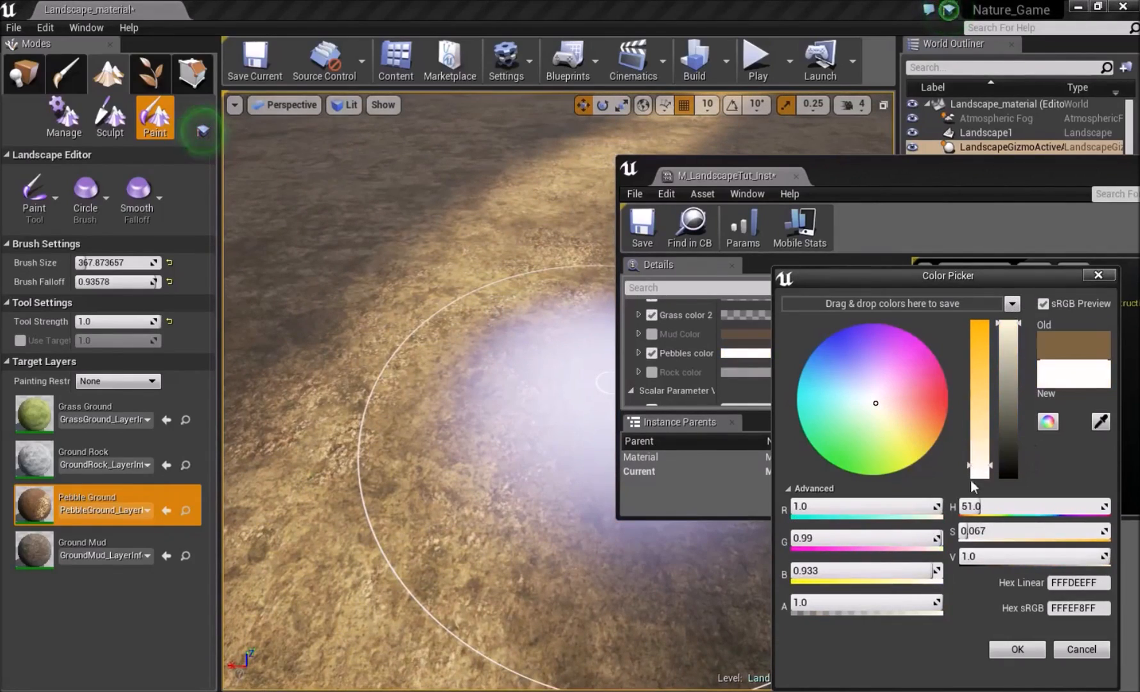
{"action": "mouse_move", "coordinate": [530, 468]}
{"action": "right_mouse_down"}
{"action": "mouse_move", "coordinate": [503, 535]}
{"action": "mouse_move", "coordinate": [509, 471]}
{"action": "right_mouse_up"}
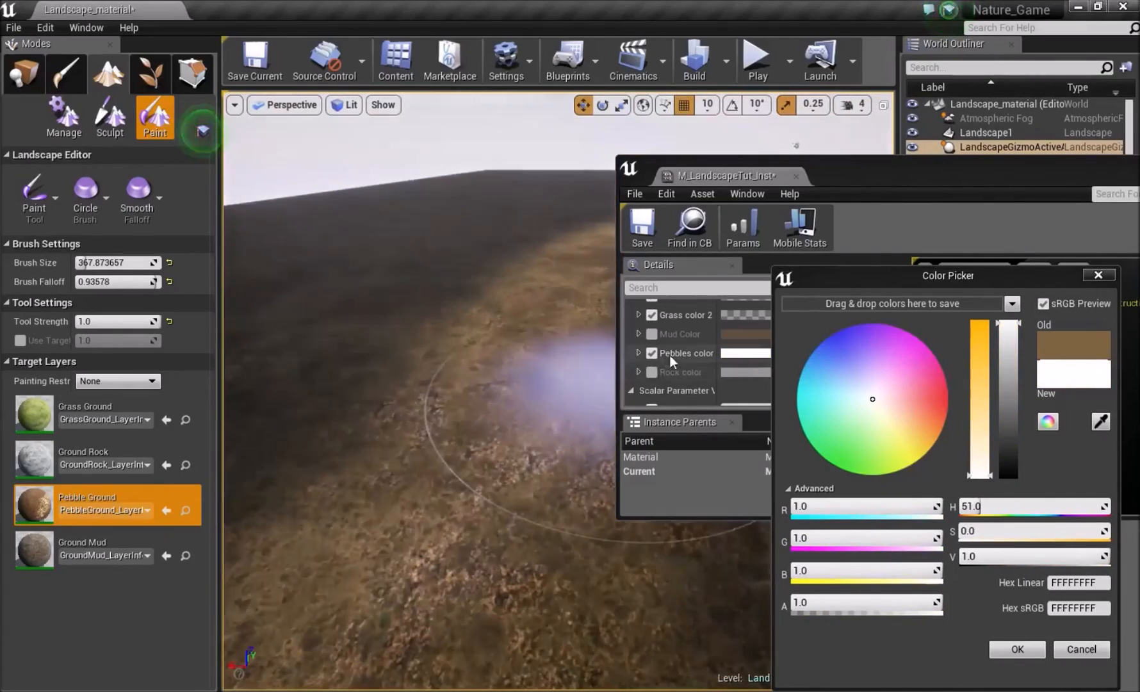
Step: Enable the Mud Color parameter and raise its brightness to a light peach tone
{"action": "left_click", "coordinate": [652, 333]}
{"action": "left_click", "coordinate": [730, 334]}
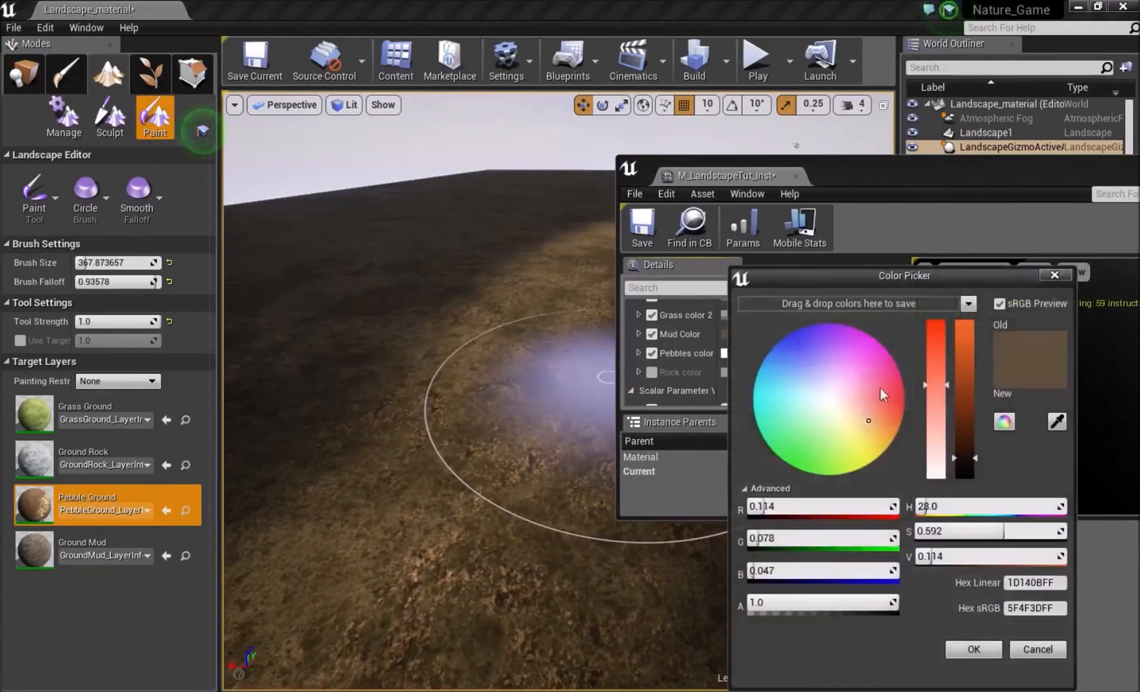
{"action": "right_click_drag", "start_coordinate": [538, 435], "coordinate": [481, 400]}
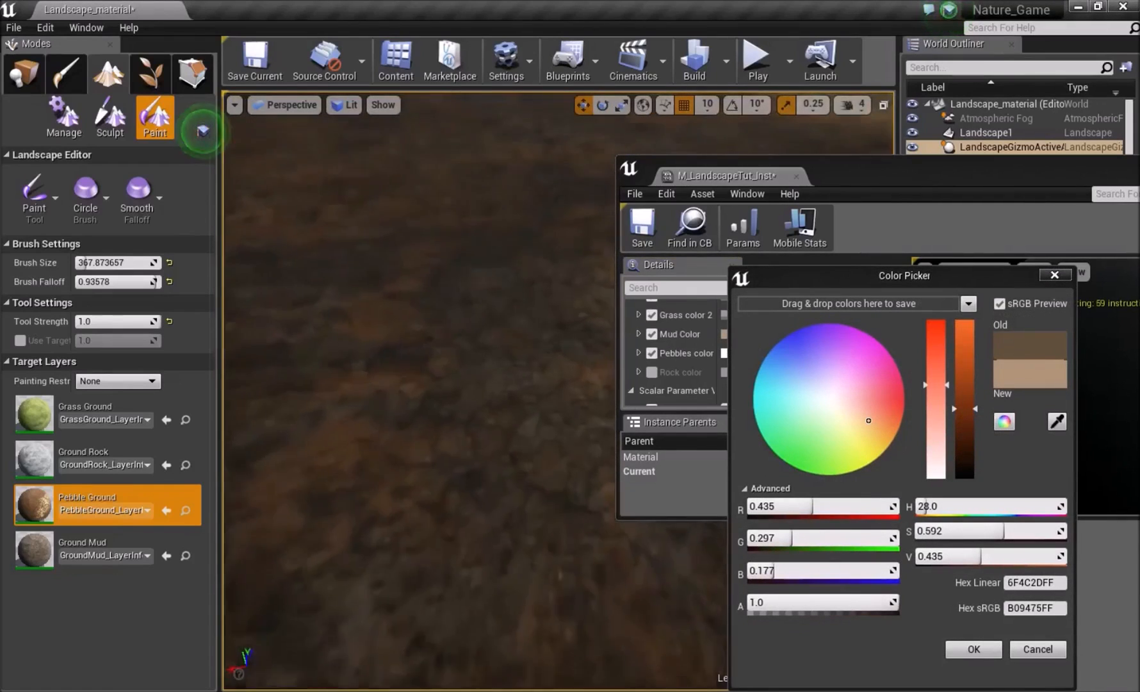
{"action": "left_click_drag", "start_coordinate": [969, 398], "coordinate": [970, 352]}
{"action": "mouse_move", "coordinate": [545, 410]}
{"action": "right_mouse_down"}
{"action": "mouse_move", "coordinate": [545, 442]}
{"action": "mouse_move", "coordinate": [499, 423]}
{"action": "mouse_move", "coordinate": [538, 416]}
{"action": "mouse_move", "coordinate": [550, 371]}
{"action": "mouse_move", "coordinate": [544, 333]}
{"action": "mouse_move", "coordinate": [567, 355]}
{"action": "right_mouse_up"}
{"action": "left_click", "coordinate": [974, 648]}
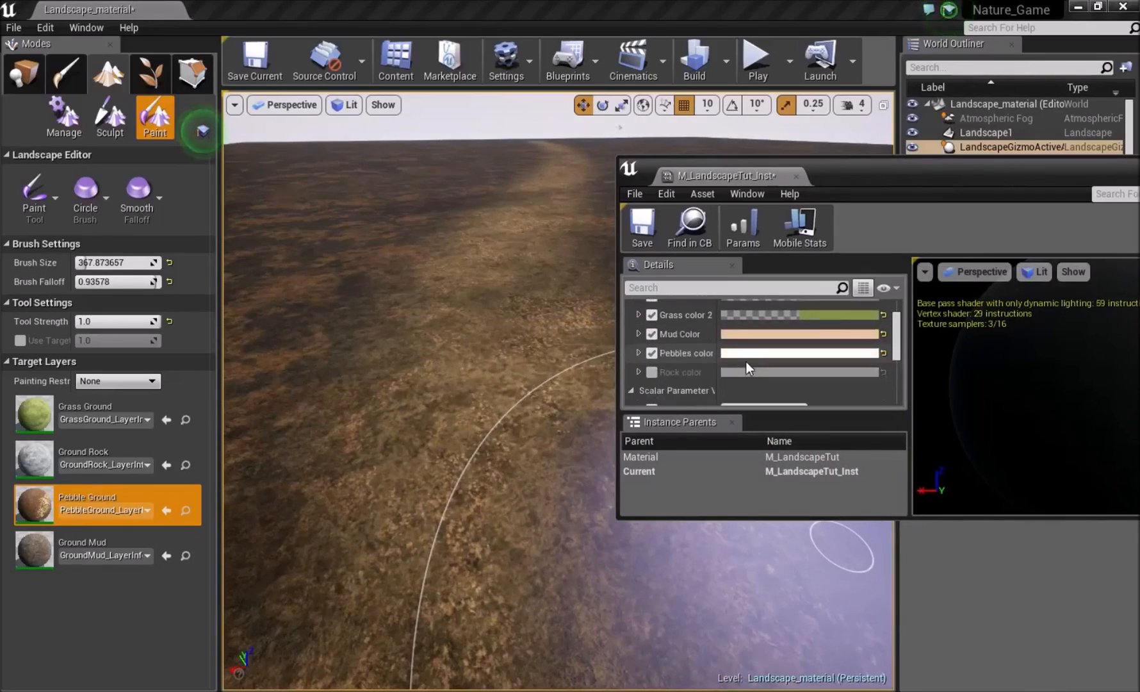
Step: Paint a Ground Rock patch on the mud and set the enabled Rock color parameter to bright green, RGB 0.118, 1.0, 0.0
{"action": "left_click", "coordinate": [50, 465]}
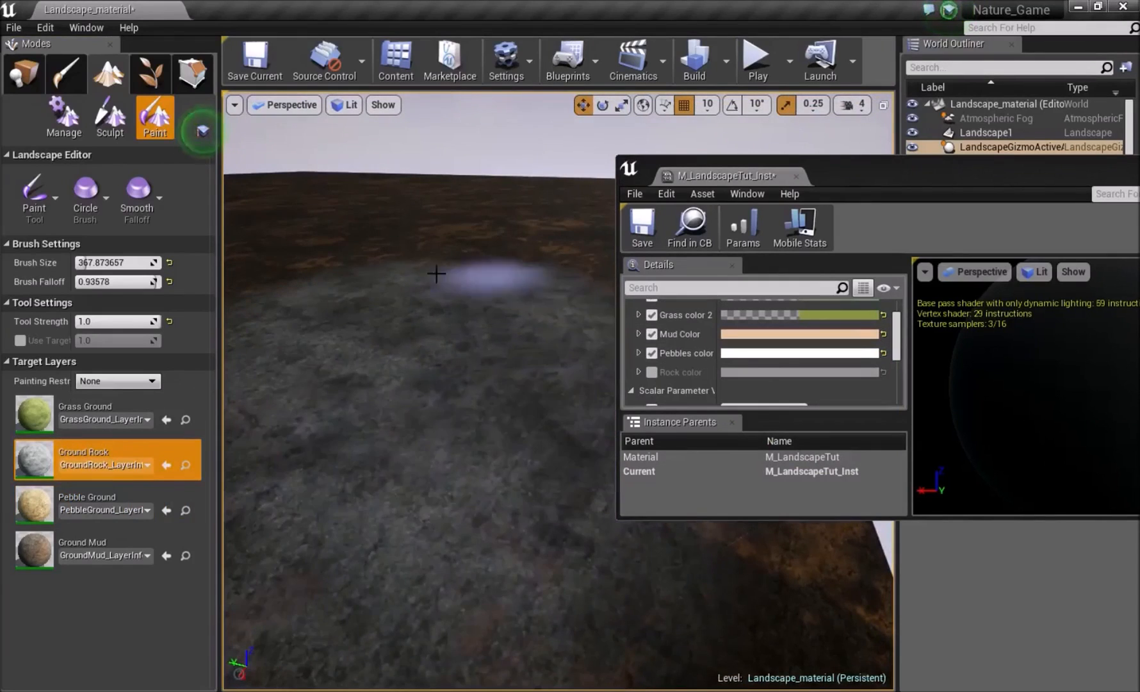
{"action": "scroll", "coordinate": [525, 403], "scroll_direction": "up", "scroll_amount": 6}
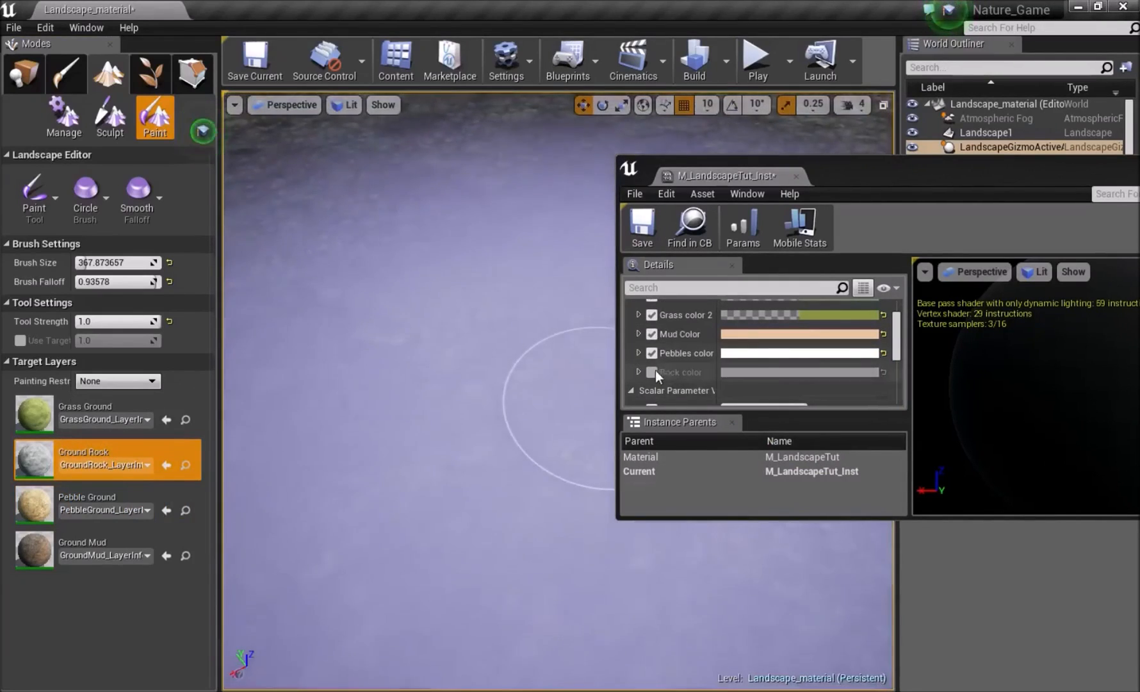
{"action": "left_click", "coordinate": [651, 372]}
{"action": "left_click", "coordinate": [761, 373]}
{"action": "left_click_drag", "start_coordinate": [1008, 423], "coordinate": [999, 322]}
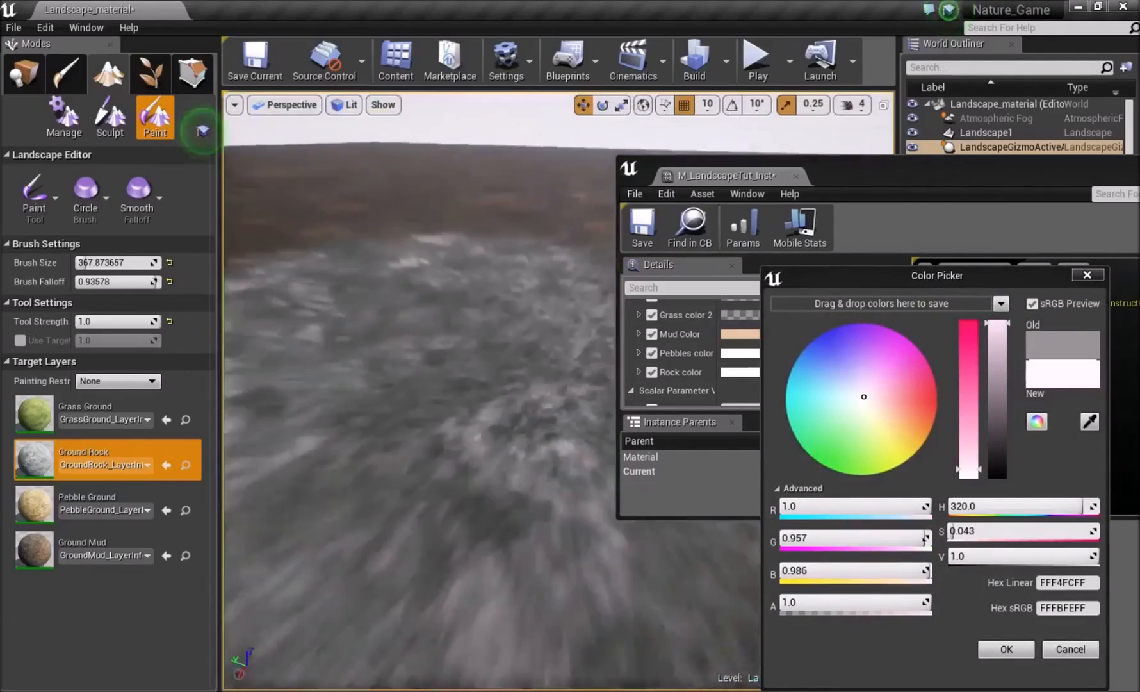
{"action": "left_click_drag", "start_coordinate": [884, 473], "coordinate": [828, 494]}
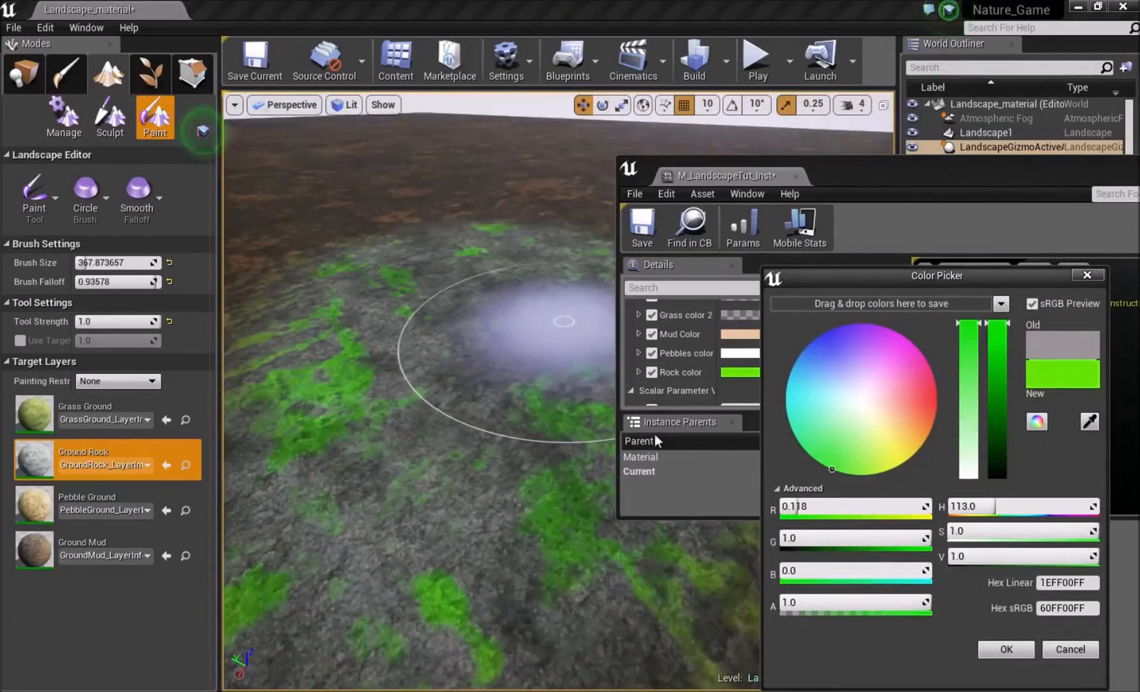
{"action": "right_click_drag", "start_coordinate": [555, 410], "coordinate": [555, 551]}
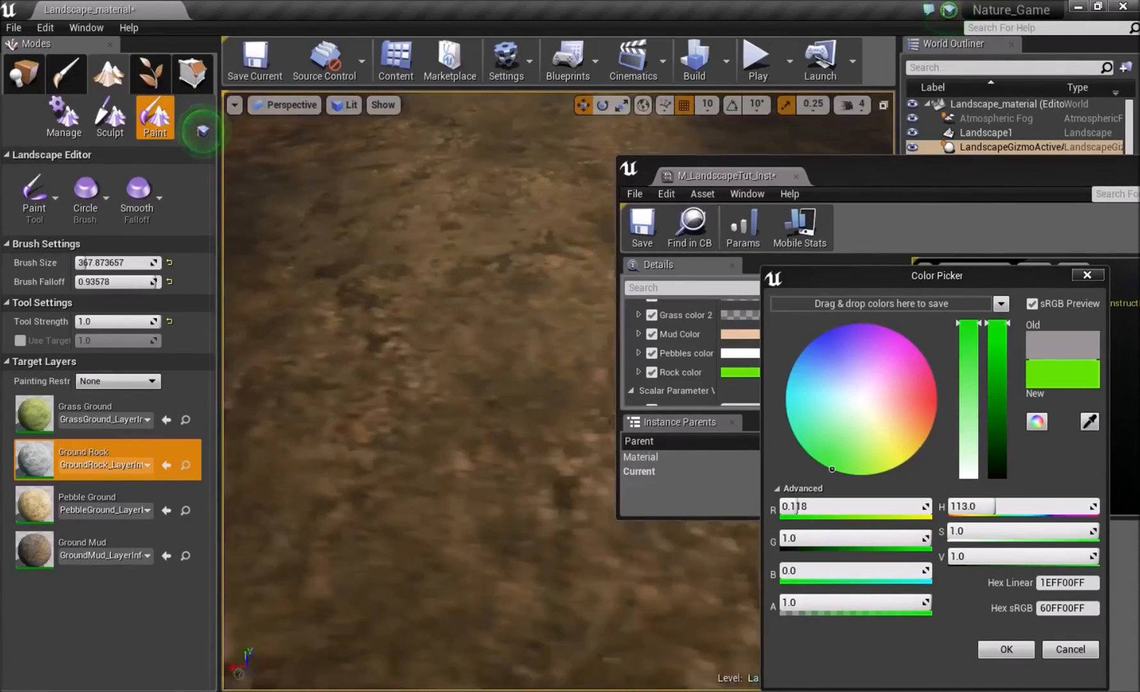
{"action": "left_click", "coordinate": [1023, 649]}
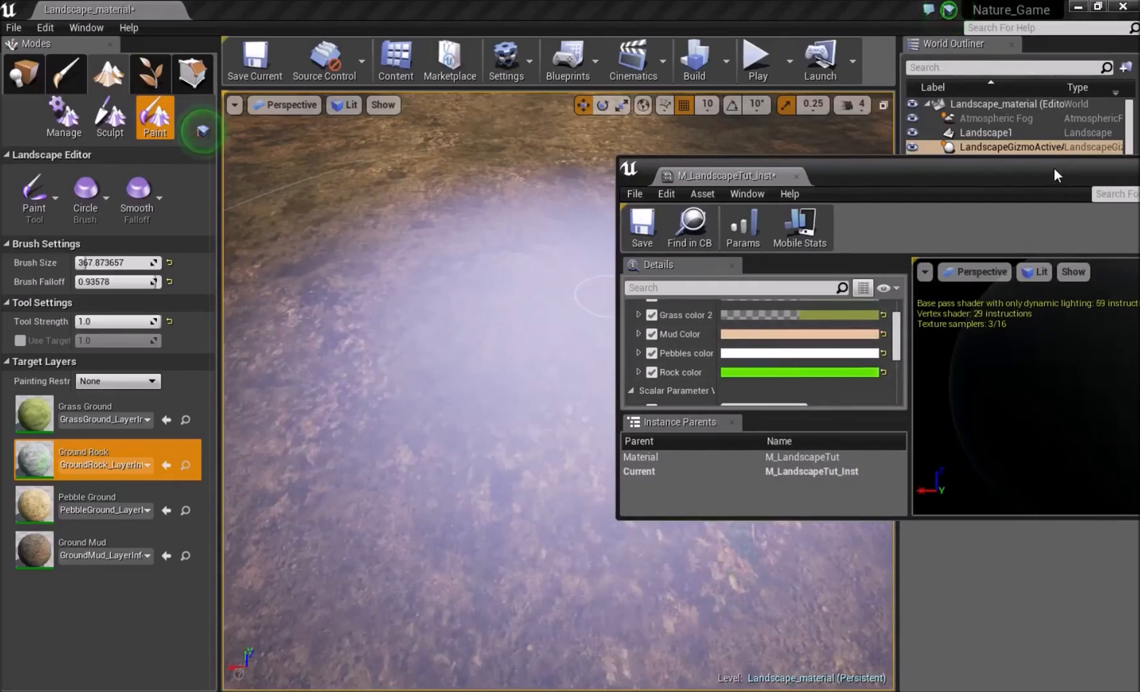
Step: Paint a large Grass Ground area between the pebble path and the rock patch, with small scattered grass spots farther out
{"action": "left_click", "coordinate": [611, 296]}
{"action": "left_click", "coordinate": [81, 409]}
{"action": "mouse_move", "coordinate": [643, 344]}
{"action": "right_mouse_down"}
{"action": "mouse_move", "coordinate": [685, 320]}
{"action": "mouse_move", "coordinate": [733, 340]}
{"action": "right_mouse_up"}
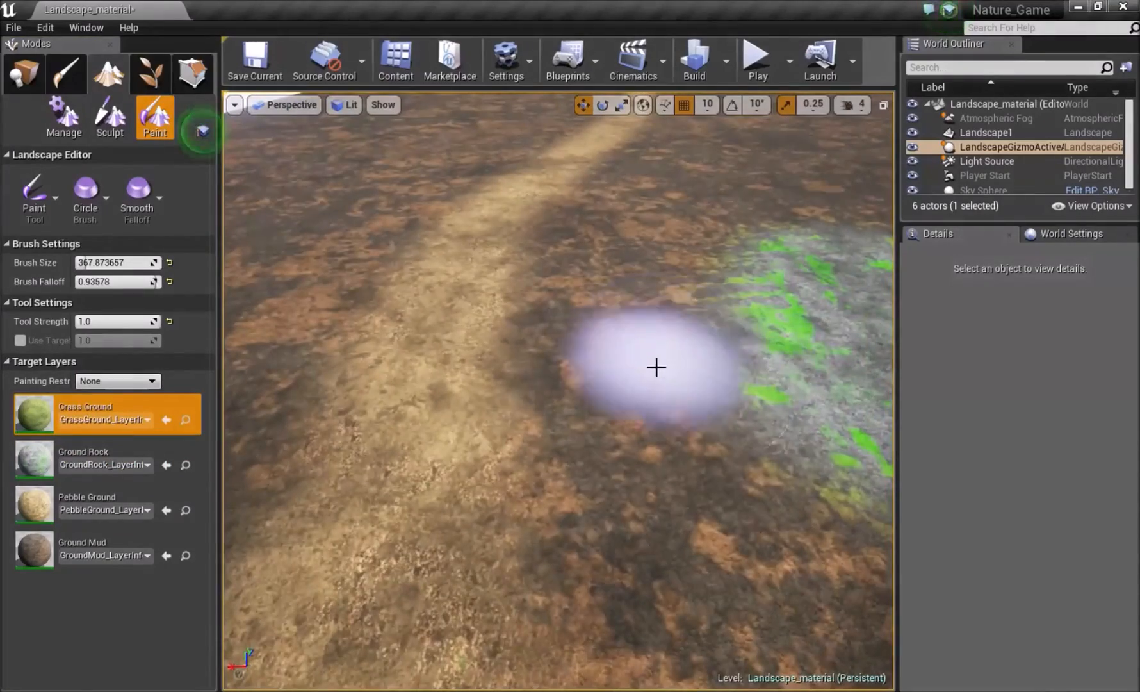
{"action": "left_click", "coordinate": [682, 430]}
{"action": "mouse_move", "coordinate": [653, 365]}
{"action": "left_mouse_down"}
{"action": "mouse_move", "coordinate": [700, 316]}
{"action": "mouse_move", "coordinate": [754, 382]}
{"action": "mouse_move", "coordinate": [821, 267]}
{"action": "mouse_move", "coordinate": [727, 385]}
{"action": "left_mouse_up"}
{"action": "mouse_move", "coordinate": [727, 384]}
{"action": "right_mouse_down"}
{"action": "mouse_move", "coordinate": [795, 409]}
{"action": "mouse_move", "coordinate": [762, 327]}
{"action": "mouse_move", "coordinate": [768, 391]}
{"action": "mouse_move", "coordinate": [795, 365]}
{"action": "mouse_move", "coordinate": [788, 378]}
{"action": "mouse_move", "coordinate": [788, 359]}
{"action": "right_mouse_up"}
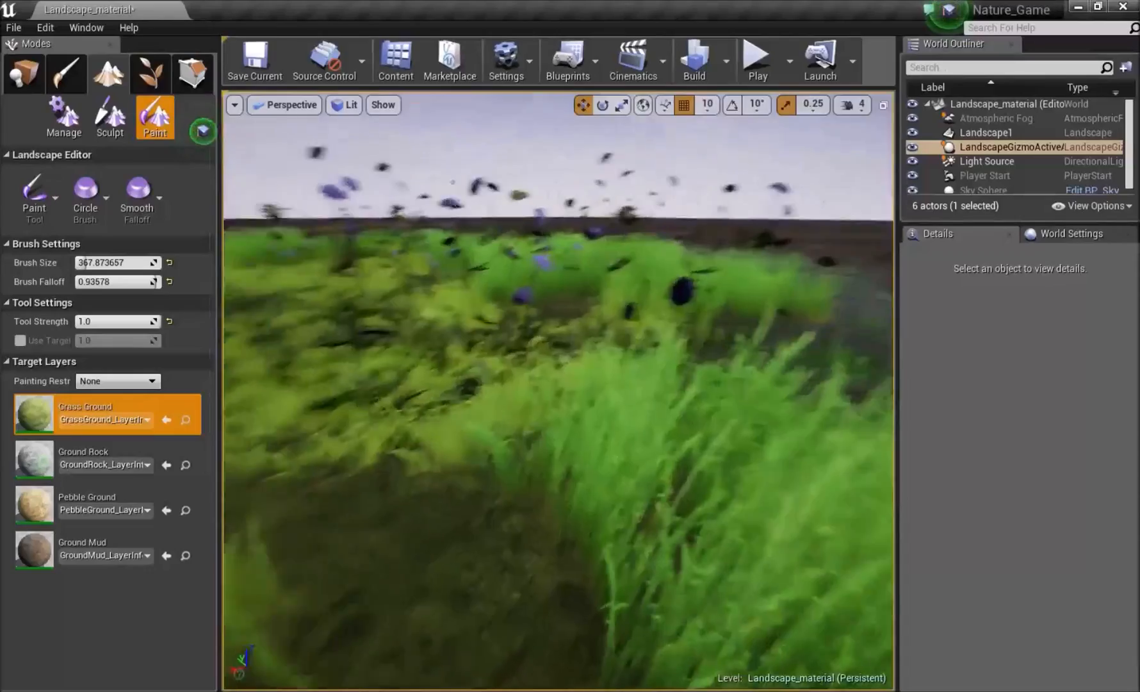
{"action": "mouse_move", "coordinate": [557, 384]}
{"action": "right_mouse_down"}
{"action": "mouse_move", "coordinate": [564, 436]}
{"action": "mouse_move", "coordinate": [550, 442]}
{"action": "mouse_move", "coordinate": [557, 385]}
{"action": "mouse_move", "coordinate": [589, 397]}
{"action": "mouse_move", "coordinate": [557, 442]}
{"action": "mouse_move", "coordinate": [557, 429]}
{"action": "mouse_move", "coordinate": [570, 474]}
{"action": "mouse_move", "coordinate": [602, 455]}
{"action": "mouse_move", "coordinate": [613, 316]}
{"action": "right_mouse_up"}
{"action": "left_click_drag", "start_coordinate": [512, 301], "coordinate": [534, 183]}
{"action": "mouse_move", "coordinate": [567, 218]}
{"action": "right_mouse_down"}
{"action": "mouse_move", "coordinate": [564, 186]}
{"action": "mouse_move", "coordinate": [540, 203]}
{"action": "right_mouse_up"}
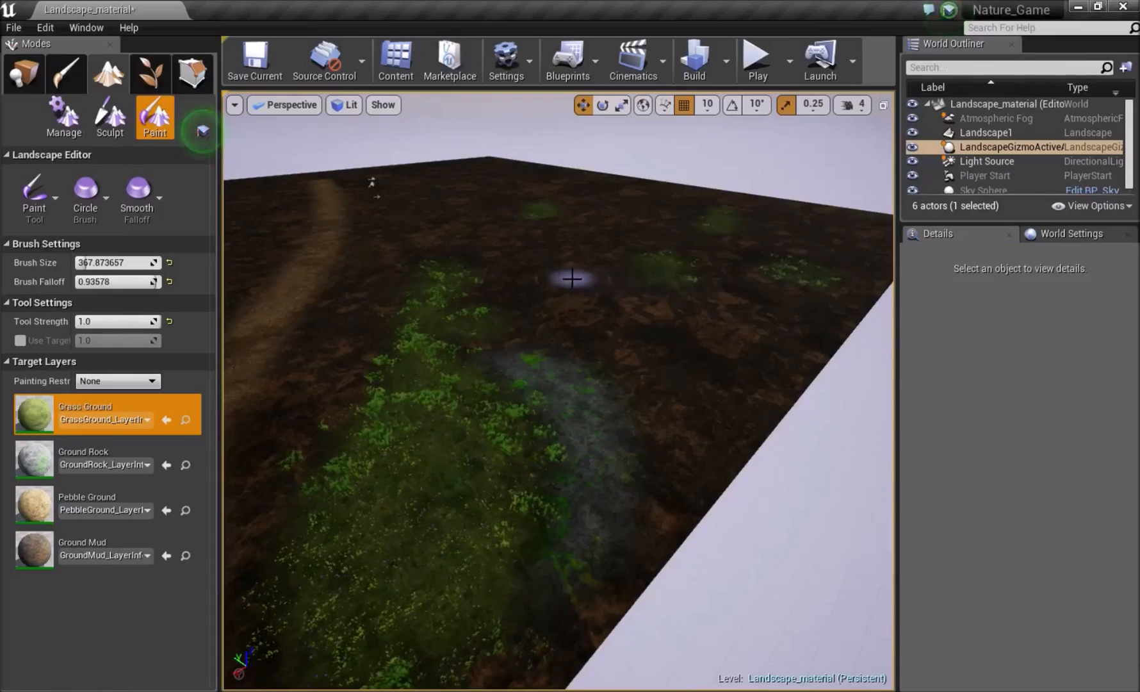
Step: Review the mesh, density, cull distance and scale settings of both TypeGrass varieties, and inspect the painted grass up close
{"action": "mouse_move", "coordinate": [573, 278]}
{"action": "right_mouse_down"}
{"action": "mouse_move", "coordinate": [545, 275]}
{"action": "mouse_move", "coordinate": [551, 346]}
{"action": "mouse_move", "coordinate": [577, 385]}
{"action": "right_mouse_up"}
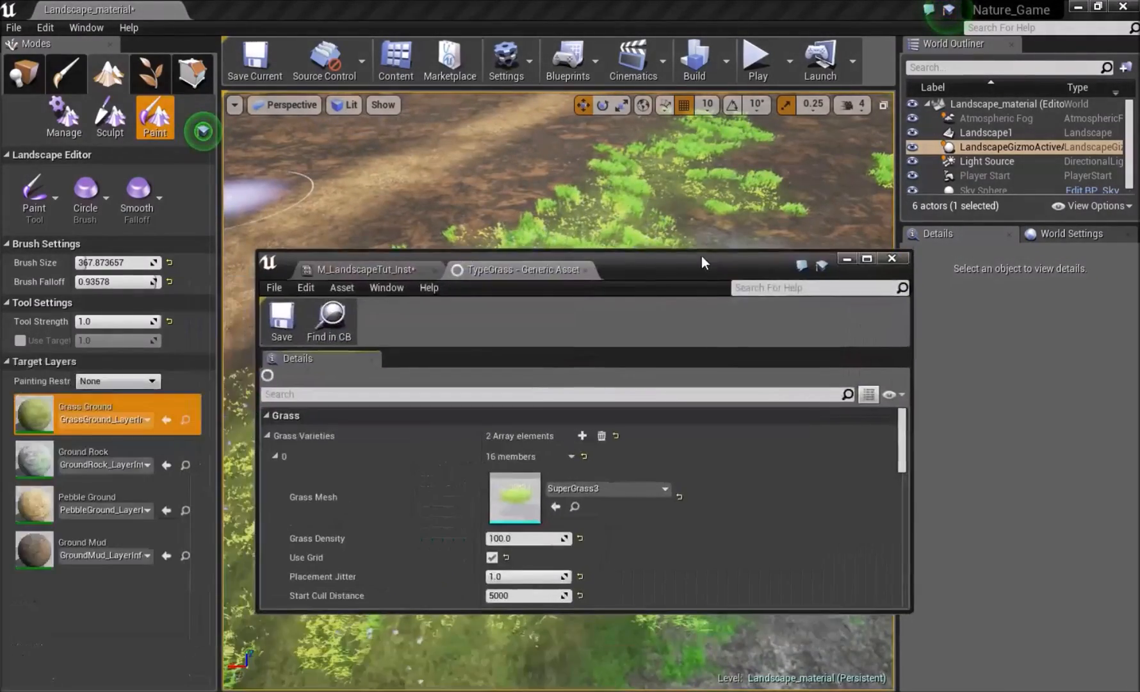
{"action": "double_click", "coordinate": [701, 261]}
{"action": "scroll", "coordinate": [465, 206], "scroll_direction": "down", "scroll_amount": 8}
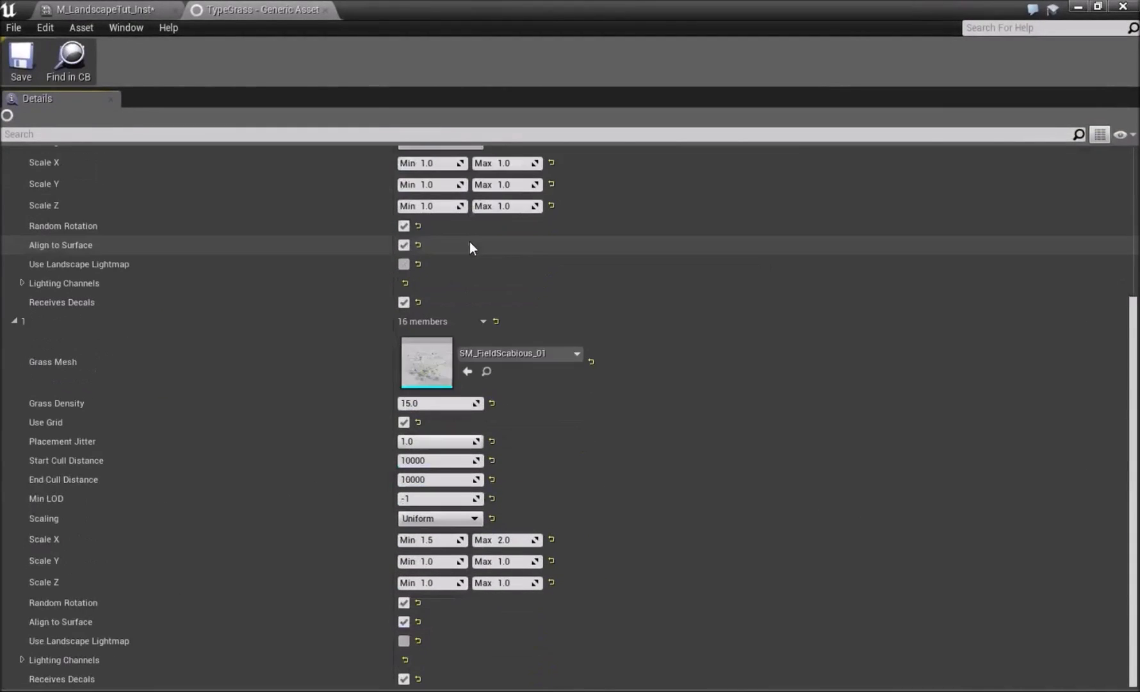
{"action": "scroll", "coordinate": [471, 250], "scroll_direction": "up", "scroll_amount": 8}
{"action": "scroll", "coordinate": [468, 296], "scroll_direction": "down", "scroll_amount": 7}
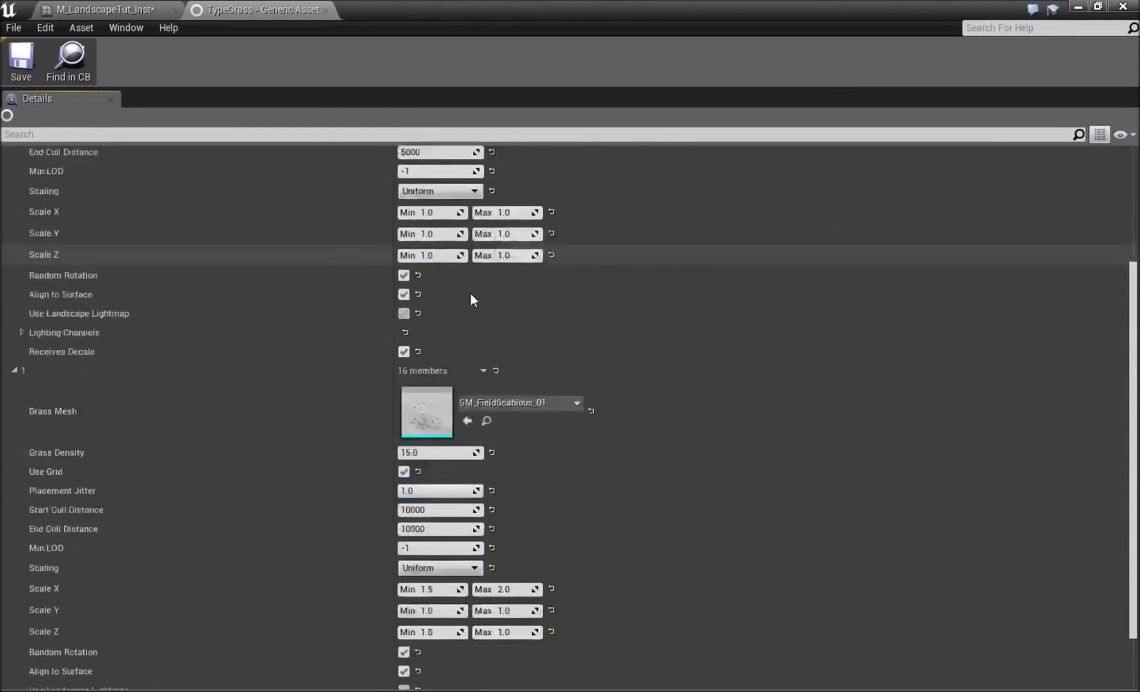
{"action": "scroll", "coordinate": [470, 294], "scroll_direction": "up", "scroll_amount": 7}
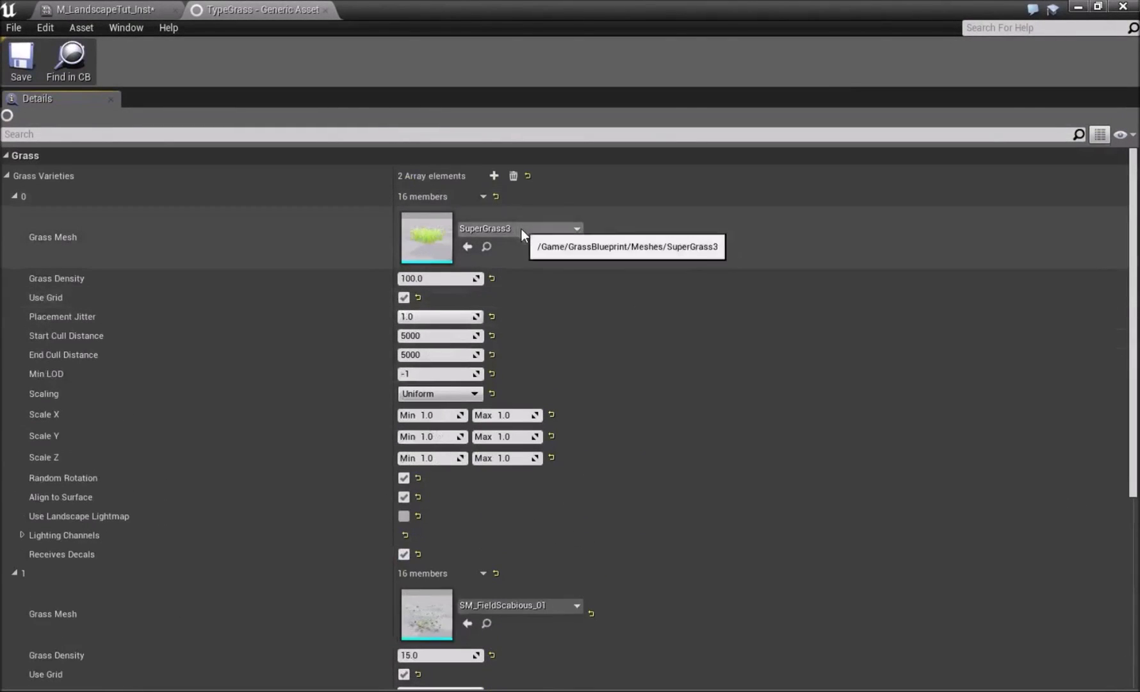
{"action": "left_click_drag", "start_coordinate": [677, 26], "coordinate": [0, 183]}
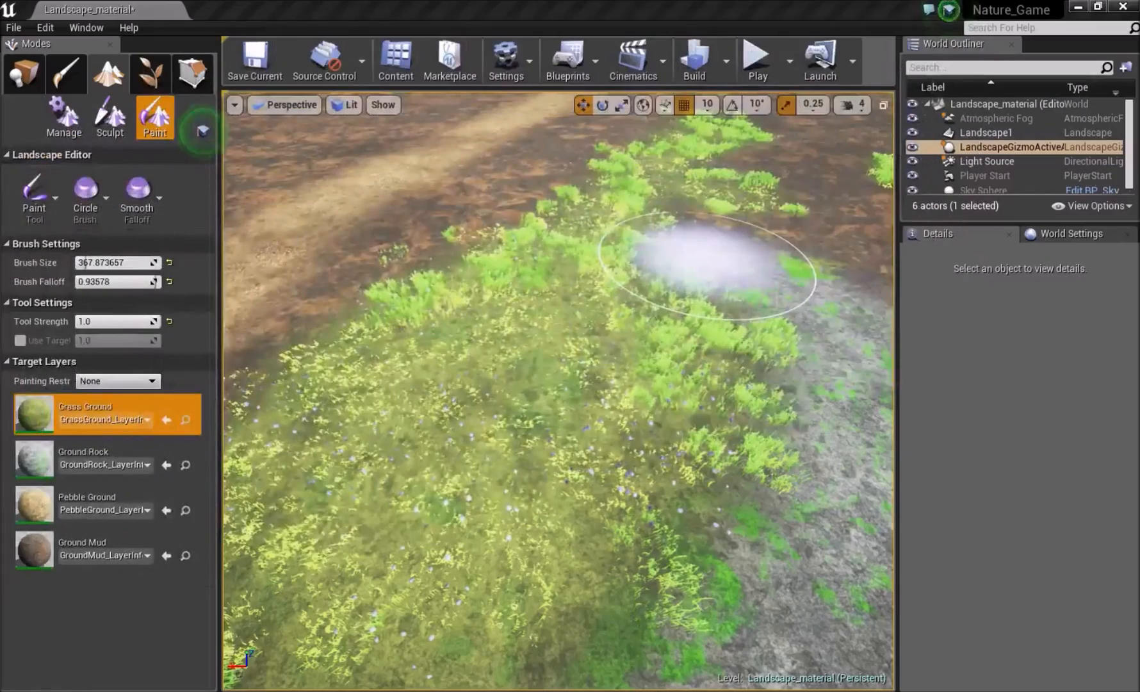
{"action": "mouse_move", "coordinate": [558, 427]}
{"action": "right_mouse_down"}
{"action": "mouse_move", "coordinate": [558, 356]}
{"action": "mouse_move", "coordinate": [558, 477]}
{"action": "mouse_move", "coordinate": [567, 354]}
{"action": "mouse_move", "coordinate": [554, 461]}
{"action": "mouse_move", "coordinate": [474, 458]}
{"action": "mouse_move", "coordinate": [362, 368]}
{"action": "mouse_move", "coordinate": [353, 330]}
{"action": "mouse_move", "coordinate": [368, 391]}
{"action": "mouse_move", "coordinate": [410, 448]}
{"action": "mouse_move", "coordinate": [486, 458]}
{"action": "mouse_move", "coordinate": [539, 449]}
{"action": "mouse_move", "coordinate": [530, 349]}
{"action": "mouse_move", "coordinate": [532, 435]}
{"action": "mouse_move", "coordinate": [532, 387]}
{"action": "right_mouse_up"}
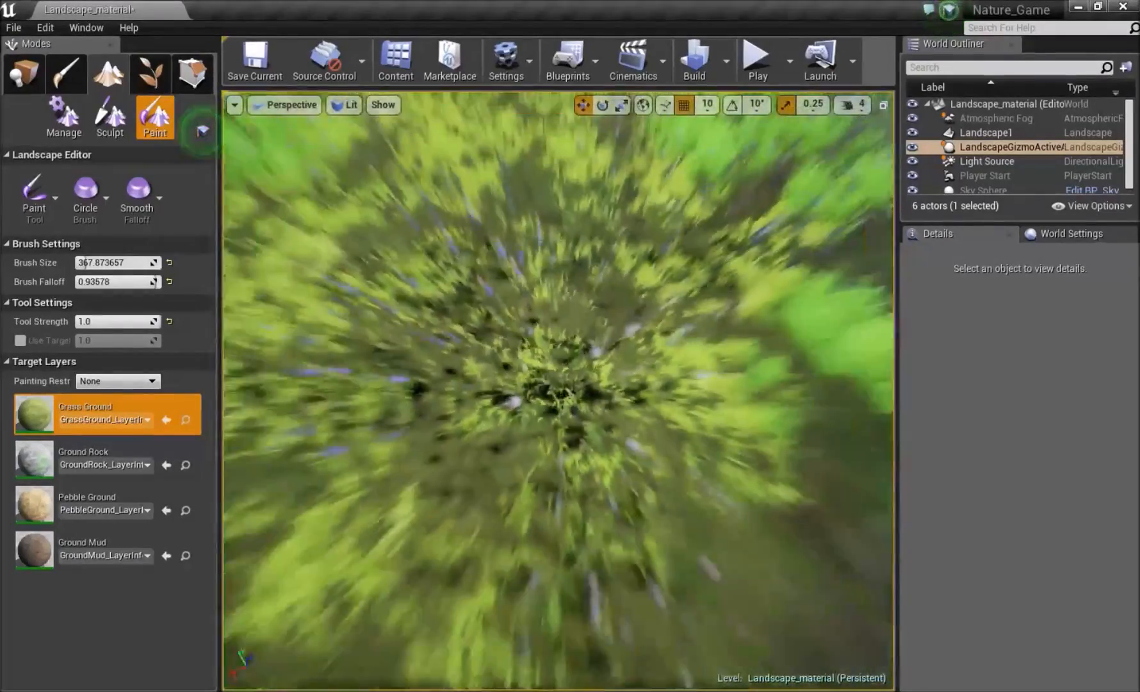
{"action": "right_click_drag", "start_coordinate": [532, 387], "coordinate": [531, 346]}
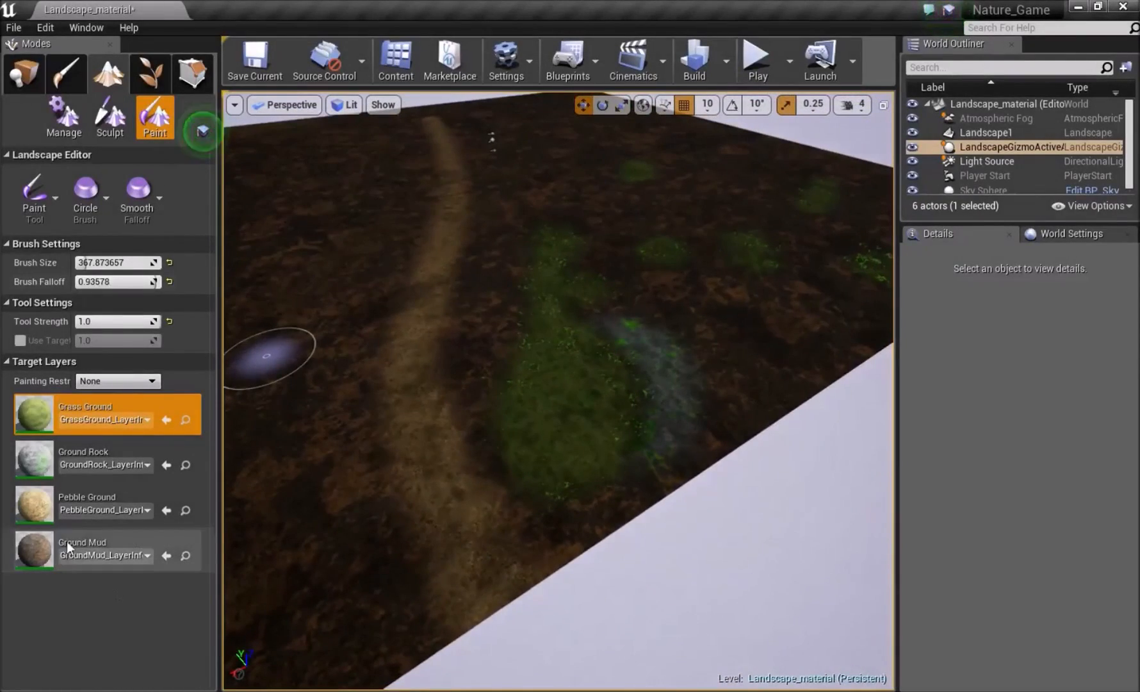
Step: Paint a large Ground Rock patch on the opposite side of the pebble path from the grass
{"action": "left_click", "coordinate": [66, 447]}
{"action": "right_click_drag", "start_coordinate": [420, 412], "coordinate": [420, 397]}
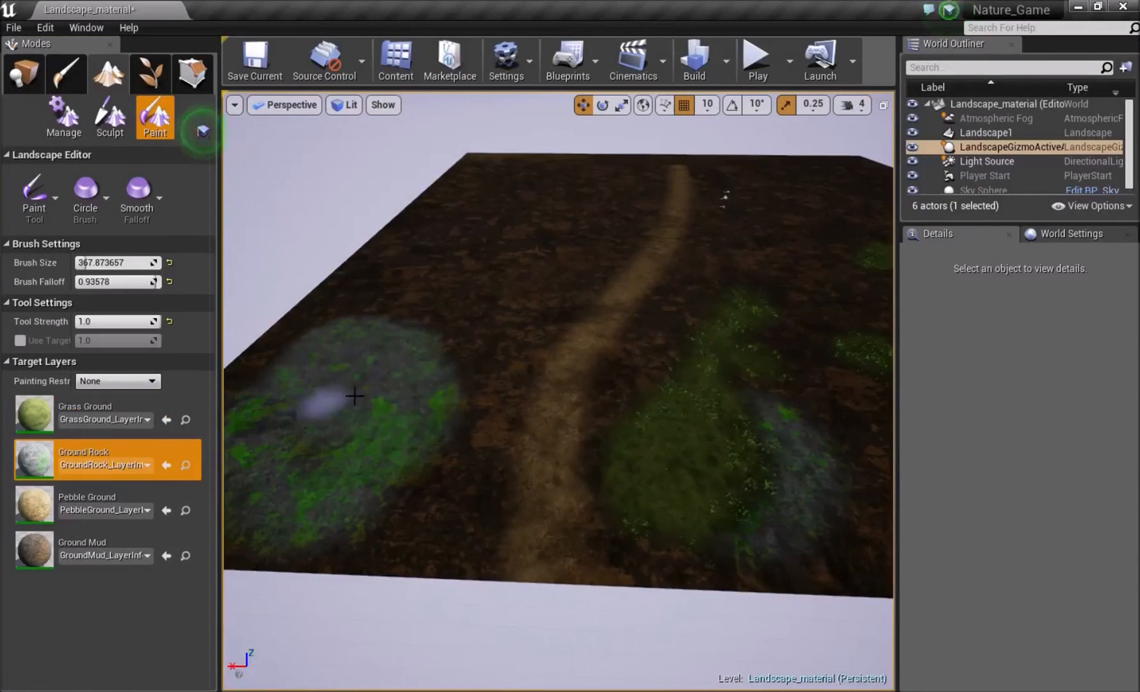
{"action": "mouse_move", "coordinate": [342, 322]}
{"action": "right_mouse_down"}
{"action": "mouse_move", "coordinate": [342, 365]}
{"action": "mouse_move", "coordinate": [342, 314]}
{"action": "right_mouse_up"}
Step: Paint a Pebble Ground branch forking off the path and fill the area between the two forks with Grass Ground
{"action": "left_click", "coordinate": [36, 517]}
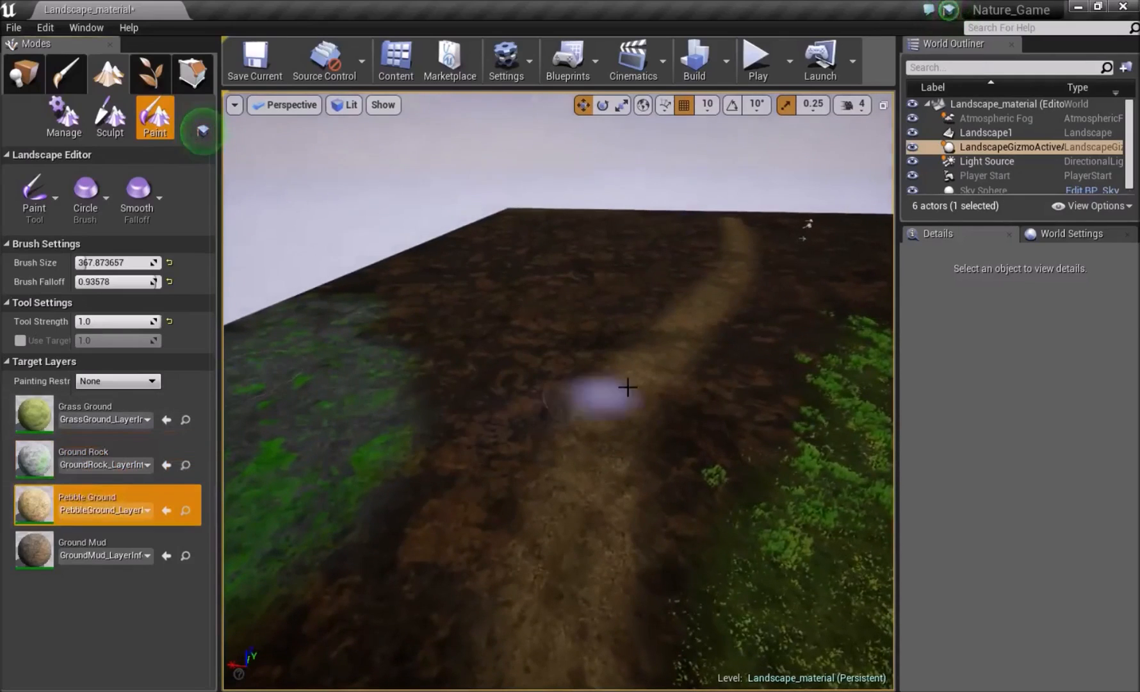
{"action": "left_click", "coordinate": [83, 413]}
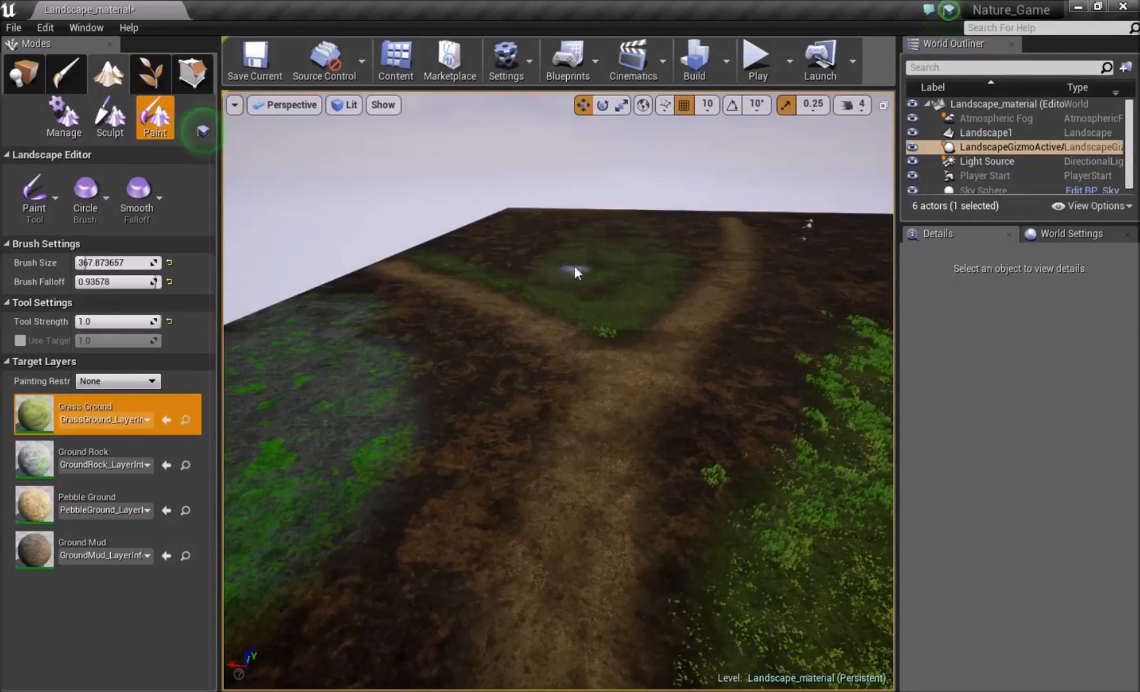
{"action": "mouse_move", "coordinate": [525, 261]}
{"action": "right_mouse_down"}
{"action": "mouse_move", "coordinate": [548, 193]}
{"action": "mouse_move", "coordinate": [548, 301]}
{"action": "right_mouse_up"}
Step: Lower the brush falloff to about 0.743 and the tool strength to about 0.422, and paint a Ground Rock patch over the path's edge
{"action": "key", "text": "w"}
{"action": "key", "text": "d"}
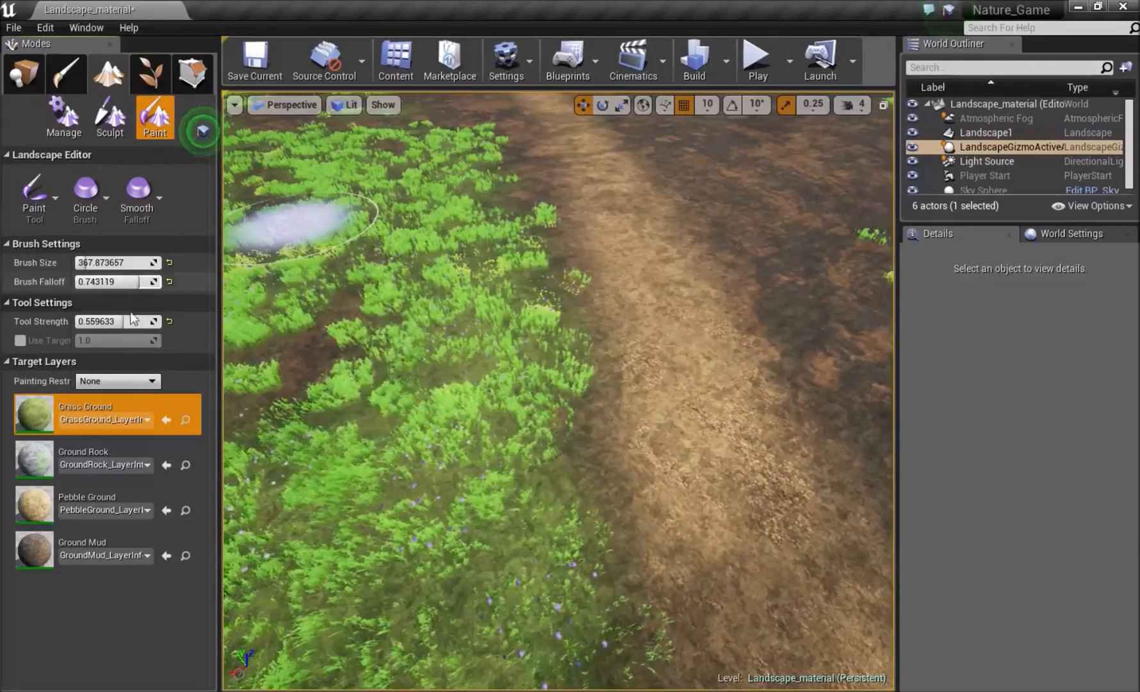
{"action": "right_click_drag", "start_coordinate": [526, 294], "coordinate": [536, 293]}
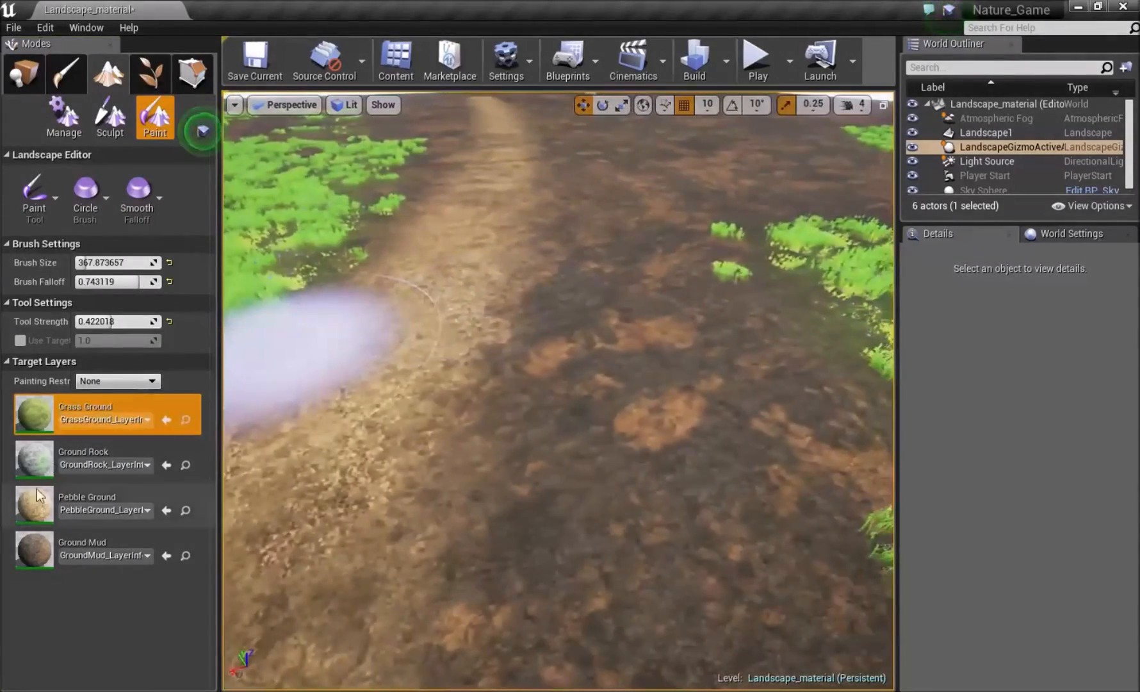
{"action": "left_click", "coordinate": [102, 454]}
{"action": "mouse_move", "coordinate": [705, 276]}
{"action": "right_mouse_down"}
{"action": "mouse_move", "coordinate": [676, 192]}
{"action": "mouse_move", "coordinate": [676, 285]}
{"action": "mouse_move", "coordinate": [626, 374]}
{"action": "mouse_move", "coordinate": [674, 353]}
{"action": "right_mouse_up"}
{"action": "key", "text": "w"}
{"action": "key", "text": "s"}
{"action": "key", "text": "s"}
{"action": "right_click_drag", "start_coordinate": [519, 179], "coordinate": [480, 249]}
{"action": "key", "text": "w"}
{"action": "right_click_drag", "start_coordinate": [395, 539], "coordinate": [384, 529]}
Step: Blend a light touch of Grass Ground into the rock patch at the path's edge and inspect the surrounding ground
{"action": "left_click", "coordinate": [82, 564]}
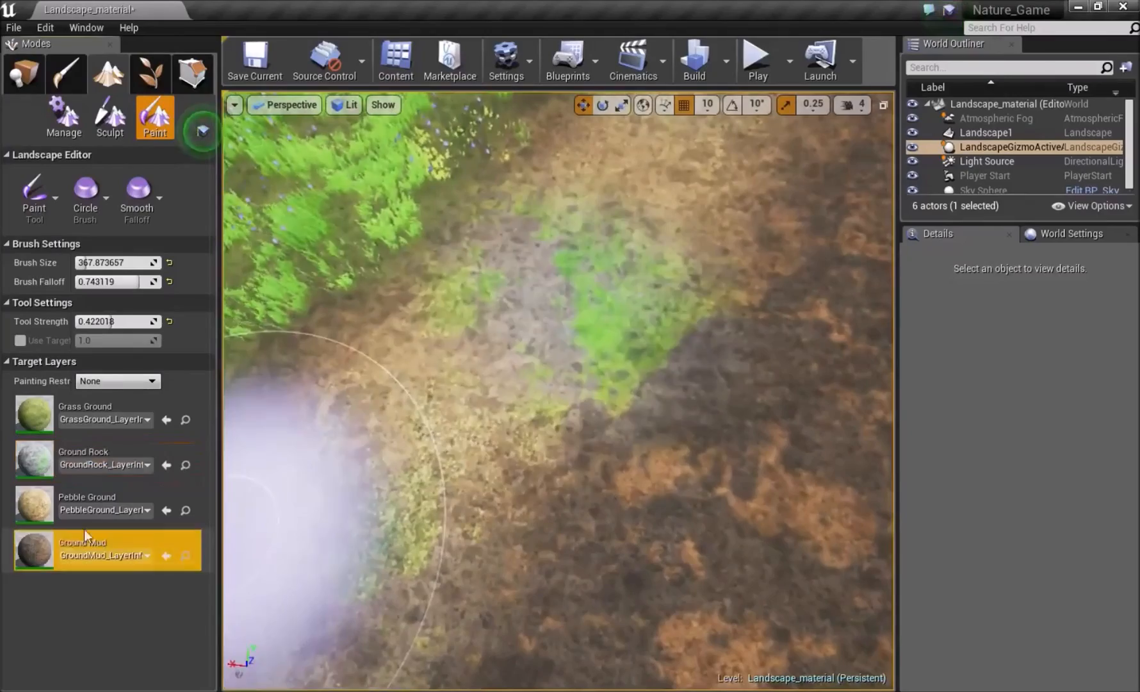
{"action": "left_click", "coordinate": [27, 419]}
{"action": "left_click", "coordinate": [567, 237]}
{"action": "right_click_drag", "start_coordinate": [567, 237], "coordinate": [545, 134]}
{"action": "key", "text": "w"}
{"action": "key", "text": "w"}
{"action": "mouse_move", "coordinate": [545, 358]}
{"action": "right_mouse_down"}
{"action": "mouse_move", "coordinate": [577, 429]}
{"action": "mouse_move", "coordinate": [621, 263]}
{"action": "mouse_move", "coordinate": [615, 449]}
{"action": "mouse_move", "coordinate": [631, 461]}
{"action": "mouse_move", "coordinate": [647, 449]}
{"action": "right_mouse_up"}
{"action": "key", "text": "w"}
{"action": "key", "text": "s"}
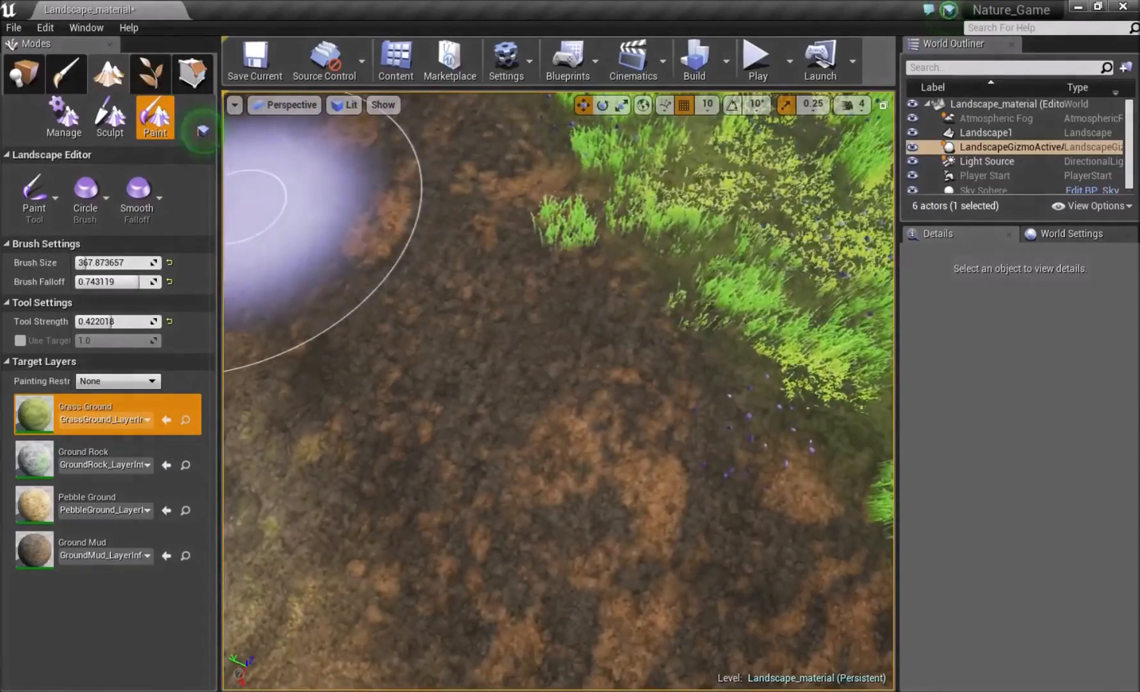
Step: Arrange the M_LandscapeTut_Inst material instance window over the maximized level editor
{"action": "left_click_drag", "start_coordinate": [0, 288], "coordinate": [1139, 208]}
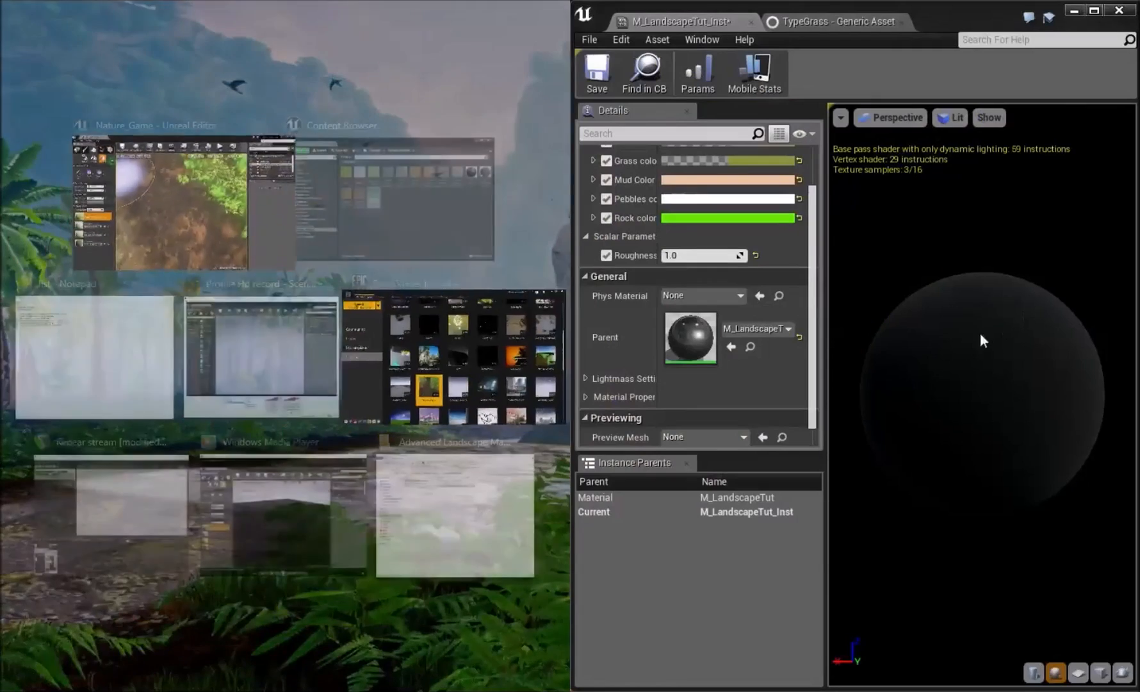
{"action": "left_click", "coordinate": [204, 192]}
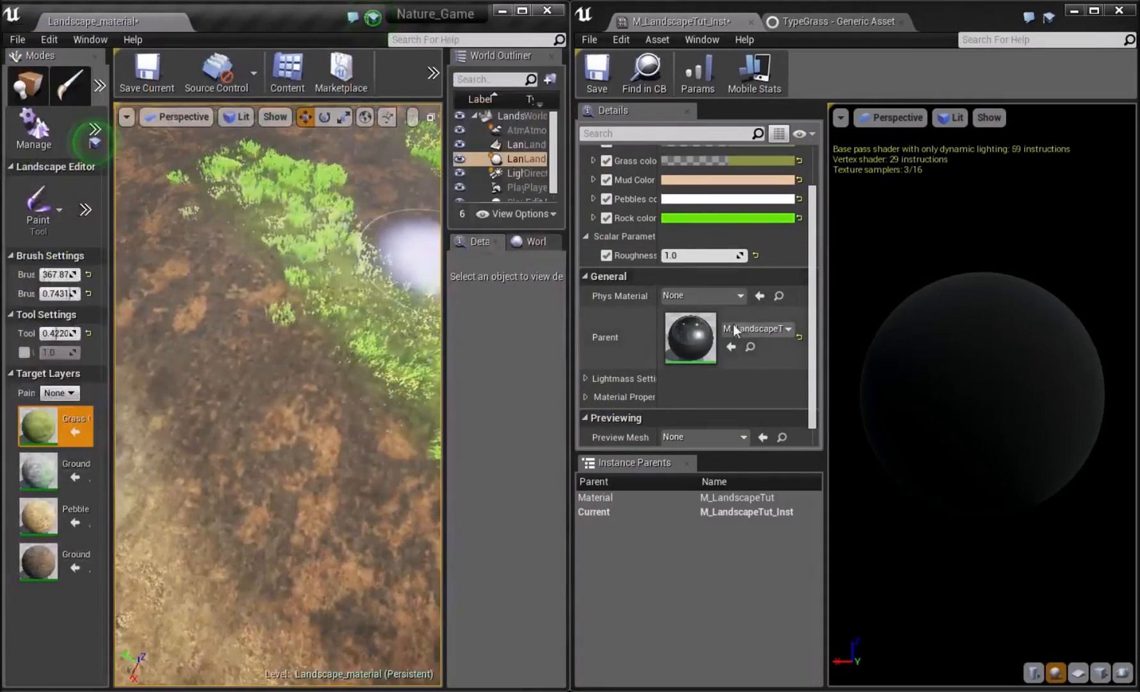
{"action": "left_click_drag", "start_coordinate": [967, 23], "coordinate": [461, 296]}
{"action": "left_click", "coordinate": [523, 11]}
{"action": "left_click_drag", "start_coordinate": [366, 310], "coordinate": [903, 280]}
Step: Switch the editor to Place mode and set the material instance's Roughness parameter to 0
{"action": "scroll", "coordinate": [672, 444], "scroll_direction": "down", "scroll_amount": 3}
{"action": "scroll", "coordinate": [672, 444], "scroll_direction": "up", "scroll_amount": 4}
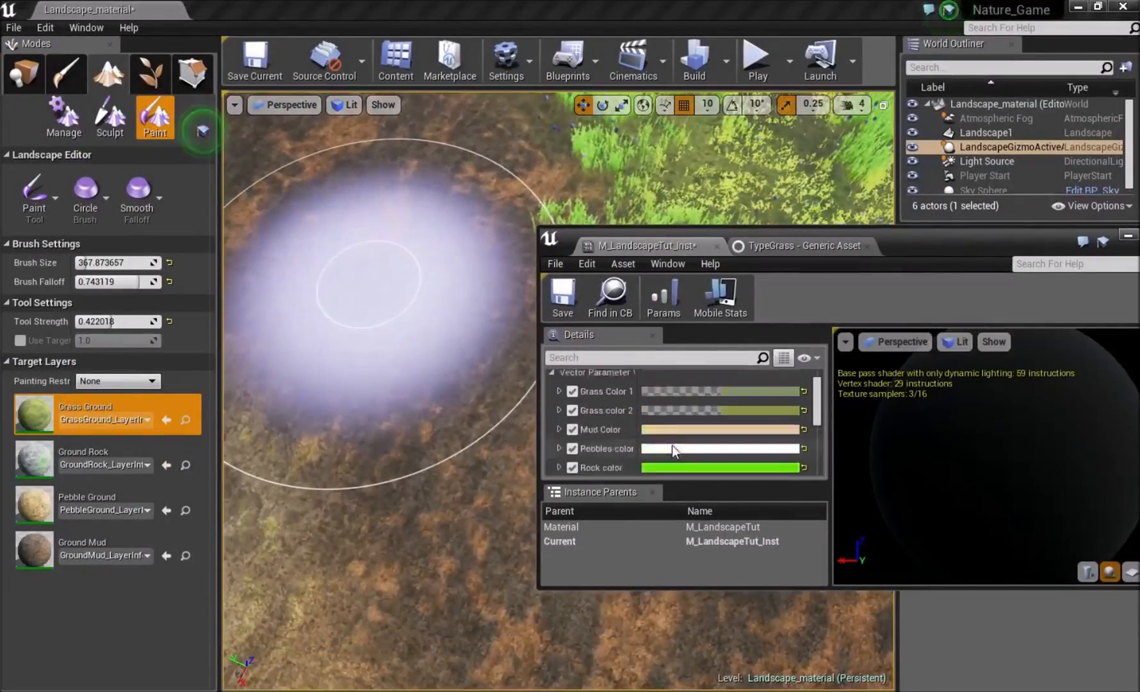
{"action": "scroll", "coordinate": [672, 444], "scroll_direction": "down", "scroll_amount": 3}
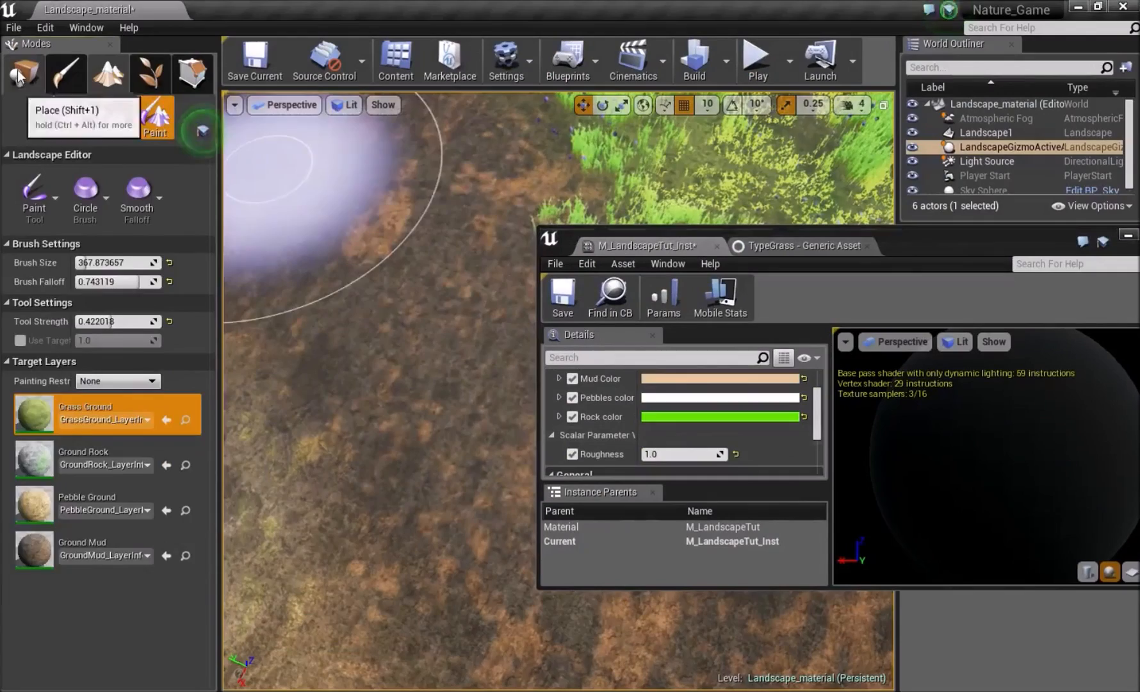
{"action": "left_click", "coordinate": [23, 72]}
{"action": "scroll", "coordinate": [664, 436], "scroll_direction": "up", "scroll_amount": 4}
{"action": "scroll", "coordinate": [680, 457], "scroll_direction": "down", "scroll_amount": 5}
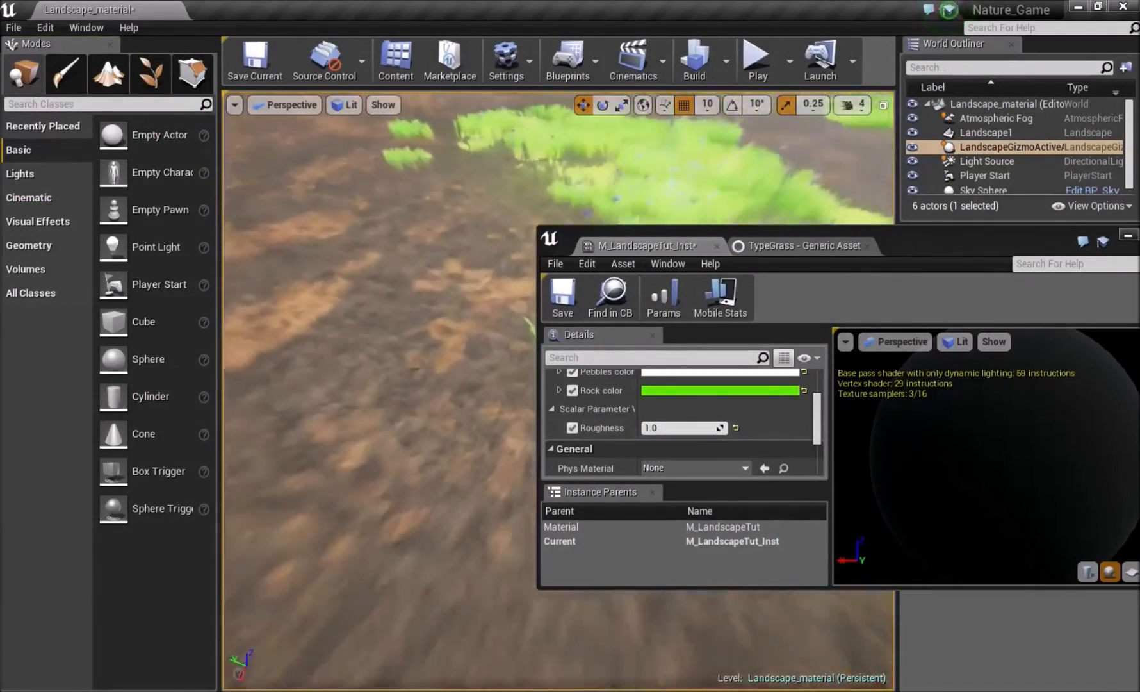
{"action": "left_click", "coordinate": [662, 428]}
{"action": "type", "text": "0"}
{"action": "key", "text": "Return"}
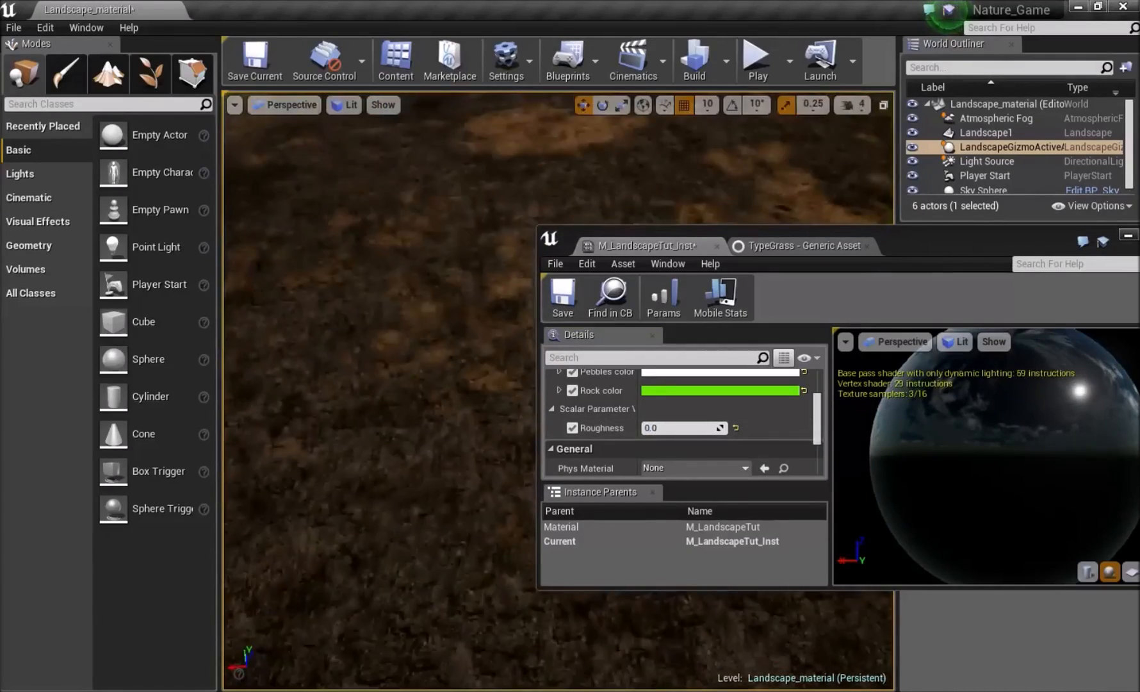
Step: Set the material instance's Roughness parameter to about 0.52 and clear its window away from the level viewport
{"action": "right_click_drag", "start_coordinate": [379, 410], "coordinate": [379, 256]}
{"action": "right_click_drag", "start_coordinate": [379, 359], "coordinate": [346, 410]}
{"action": "left_click_drag", "start_coordinate": [644, 428], "coordinate": [583, 427]}
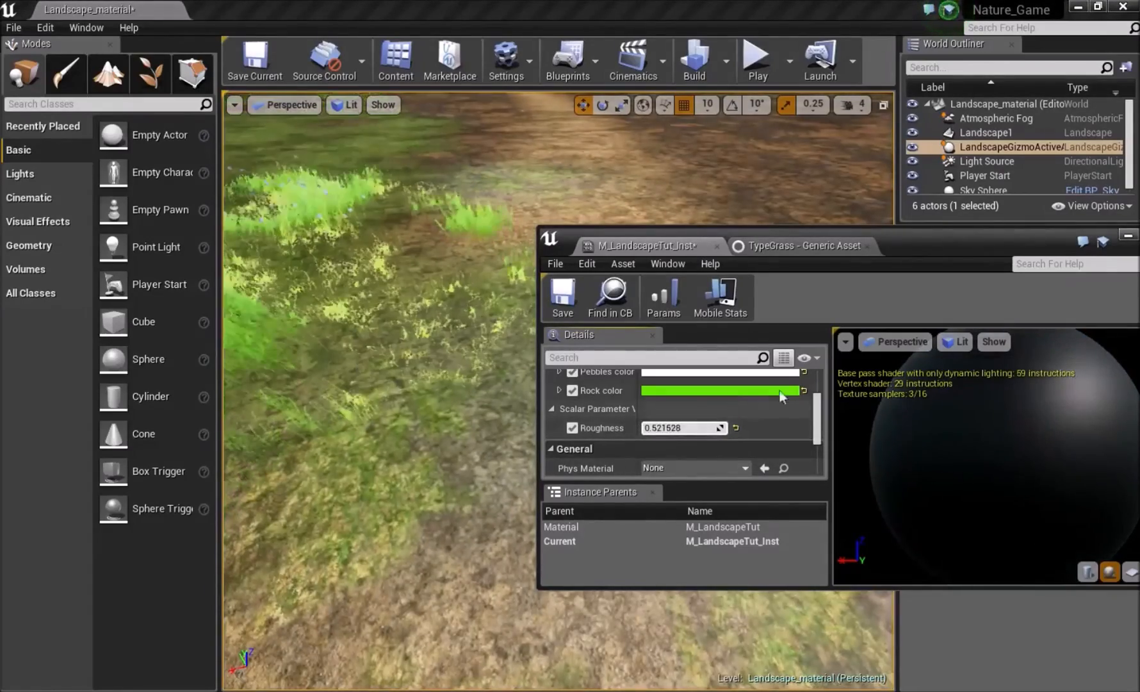
{"action": "left_click_drag", "start_coordinate": [1069, 250], "coordinate": [716, 362]}
{"action": "left_click", "coordinate": [774, 349]}
Step: Examine the rock, mud and grass blending and the ground's sheen from several viewpoints across the landscape
{"action": "right_click_drag", "start_coordinate": [736, 352], "coordinate": [702, 258]}
{"action": "right_click_drag", "start_coordinate": [599, 355], "coordinate": [602, 383]}
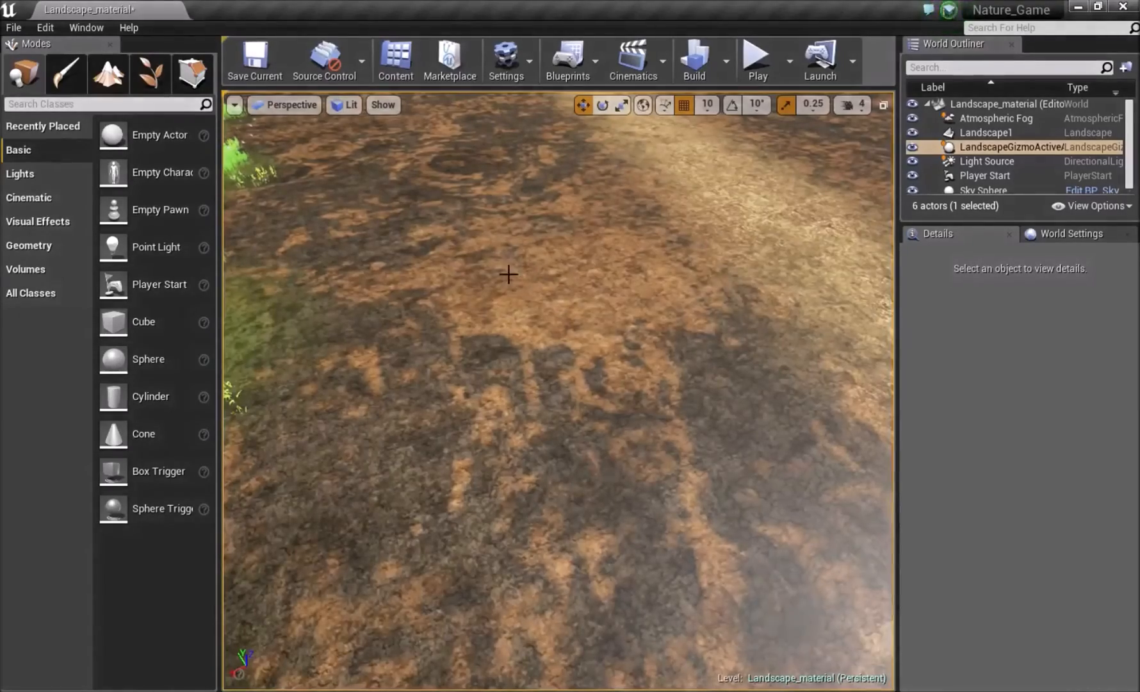
{"action": "right_click_drag", "start_coordinate": [601, 383], "coordinate": [461, 328]}
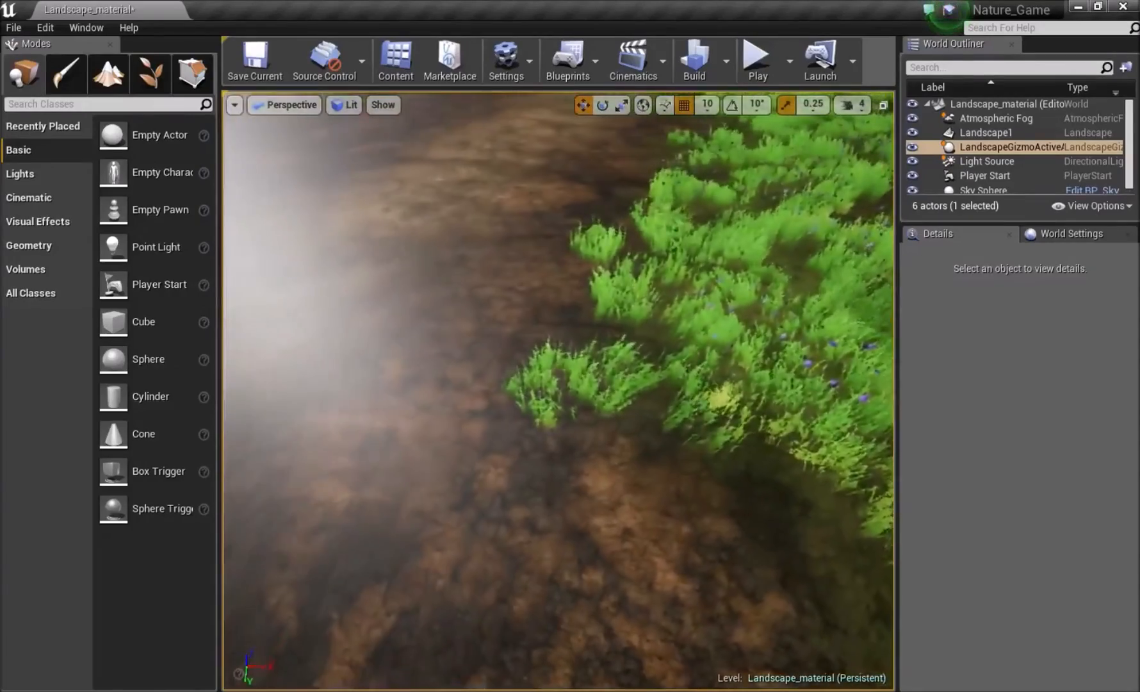
{"action": "right_click_drag", "start_coordinate": [557, 390], "coordinate": [301, 388]}
{"action": "right_click_drag", "start_coordinate": [548, 318], "coordinate": [548, 365]}
{"action": "right_click_drag", "start_coordinate": [660, 186], "coordinate": [660, 237]}
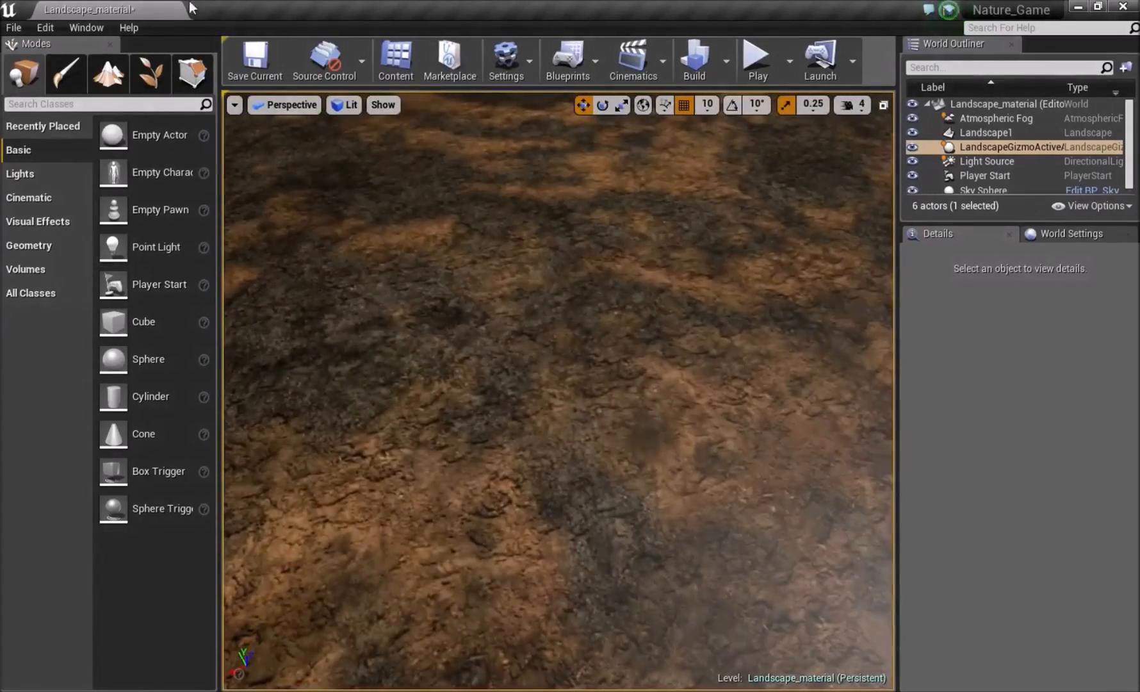
{"action": "left_click", "coordinate": [250, 68]}
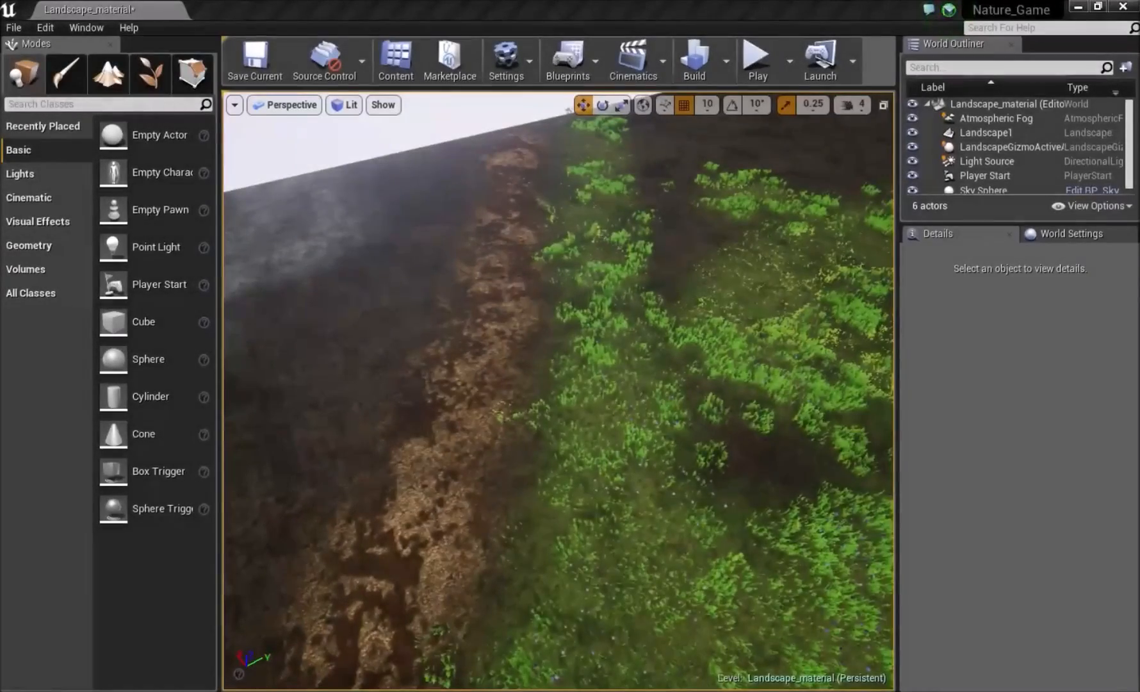
Step: Bring up the M_LandscapeTut material graph maximized and nudge the Pebbles comment group sideways above the Rock group
{"action": "left_click_drag", "start_coordinate": [0, 397], "coordinate": [577, 281]}
{"action": "double_click", "coordinate": [578, 280]}
{"action": "scroll", "coordinate": [391, 319], "scroll_direction": "down", "scroll_amount": 5}
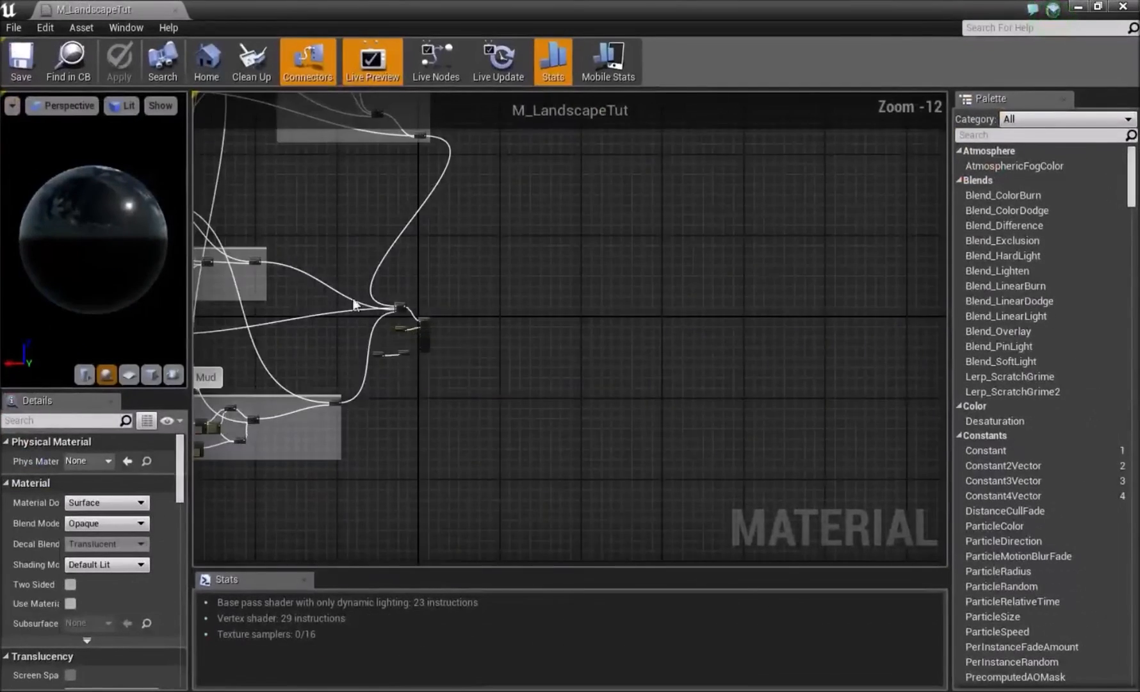
{"action": "right_click_drag", "start_coordinate": [335, 252], "coordinate": [636, 380]}
{"action": "right_click_drag", "start_coordinate": [531, 337], "coordinate": [506, 373]}
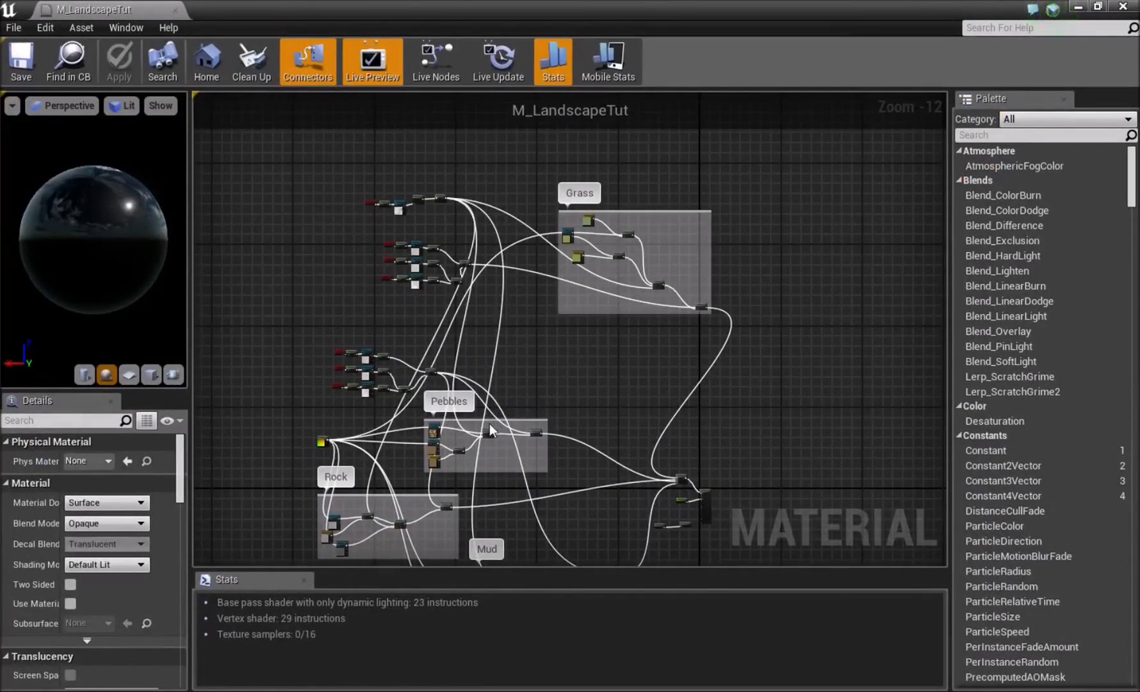
{"action": "left_click_drag", "start_coordinate": [488, 420], "coordinate": [459, 421]}
Step: Examine how the Pebbles, Rock, Mud and Grass groups connect to the shared noise nodes and the layer blend
{"action": "right_click_drag", "start_coordinate": [600, 304], "coordinate": [539, 329]}
{"action": "scroll", "coordinate": [442, 415], "scroll_direction": "up", "scroll_amount": 3}
{"action": "right_click_drag", "start_coordinate": [399, 437], "coordinate": [489, 260]}
{"action": "scroll", "coordinate": [351, 413], "scroll_direction": "up", "scroll_amount": 1}
{"action": "right_click_drag", "start_coordinate": [309, 488], "coordinate": [325, 465]}
{"action": "scroll", "coordinate": [540, 433], "scroll_direction": "down", "scroll_amount": 4}
{"action": "right_click_drag", "start_coordinate": [666, 283], "coordinate": [524, 347]}
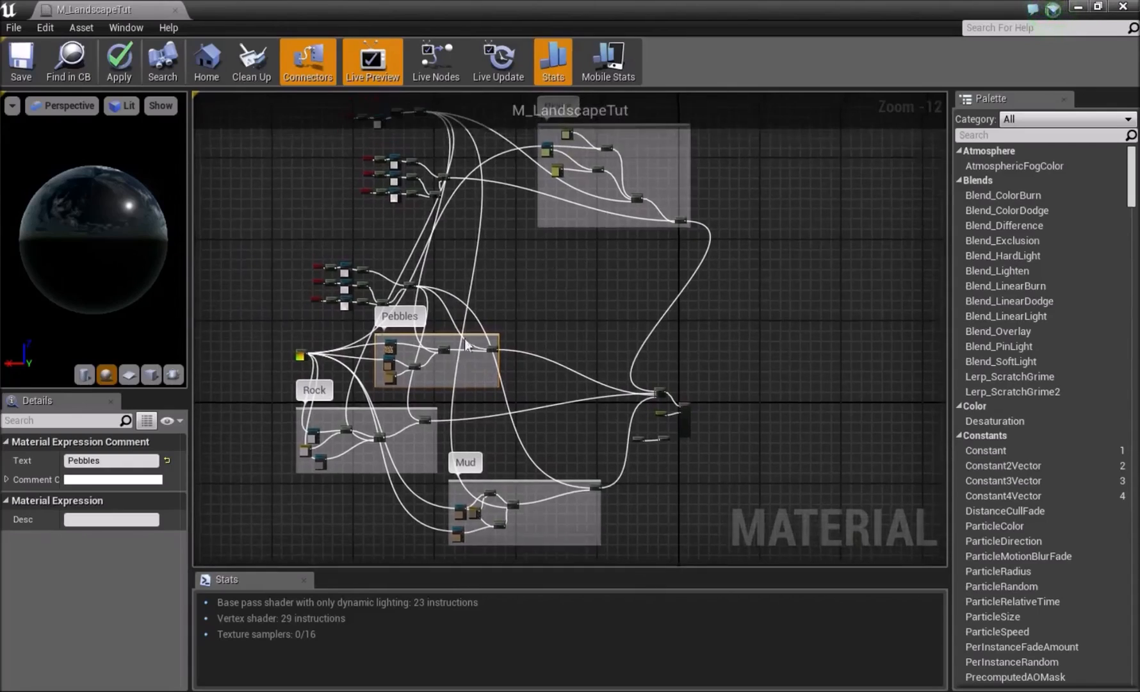
{"action": "scroll", "coordinate": [464, 339], "scroll_direction": "up", "scroll_amount": 7}
{"action": "scroll", "coordinate": [517, 402], "scroll_direction": "down", "scroll_amount": 5}
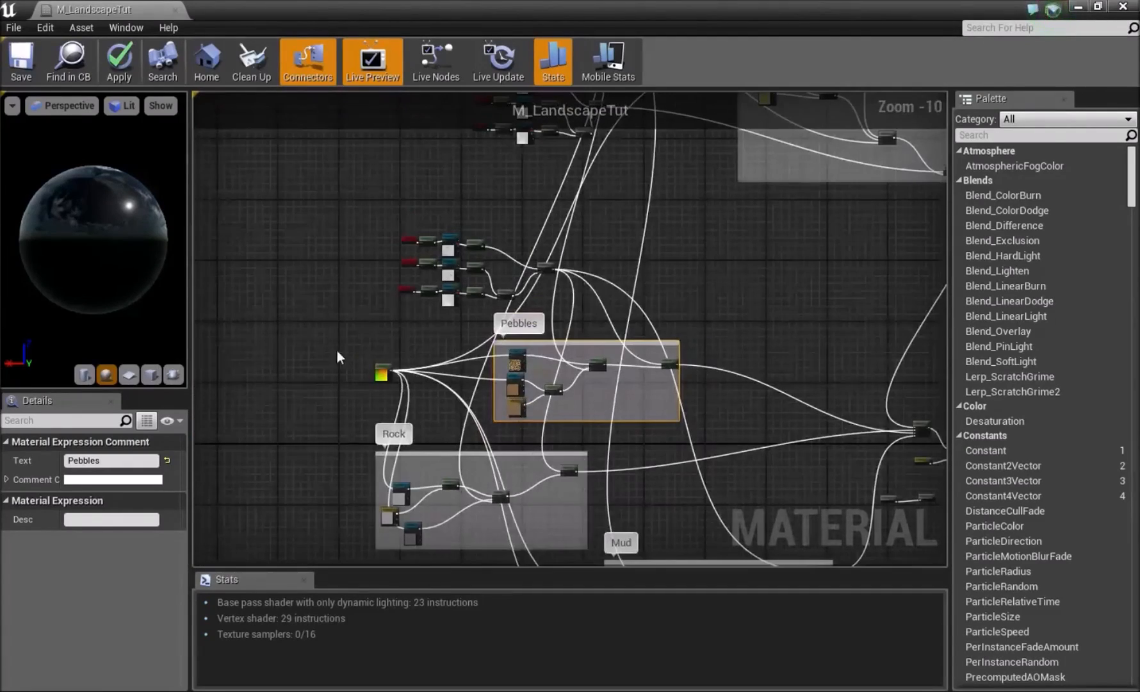
Step: Move the single-texture noise mask chain above the Grass group slightly up and paste a copy of it in empty graph space
{"action": "right_click_drag", "start_coordinate": [437, 260], "coordinate": [422, 513]}
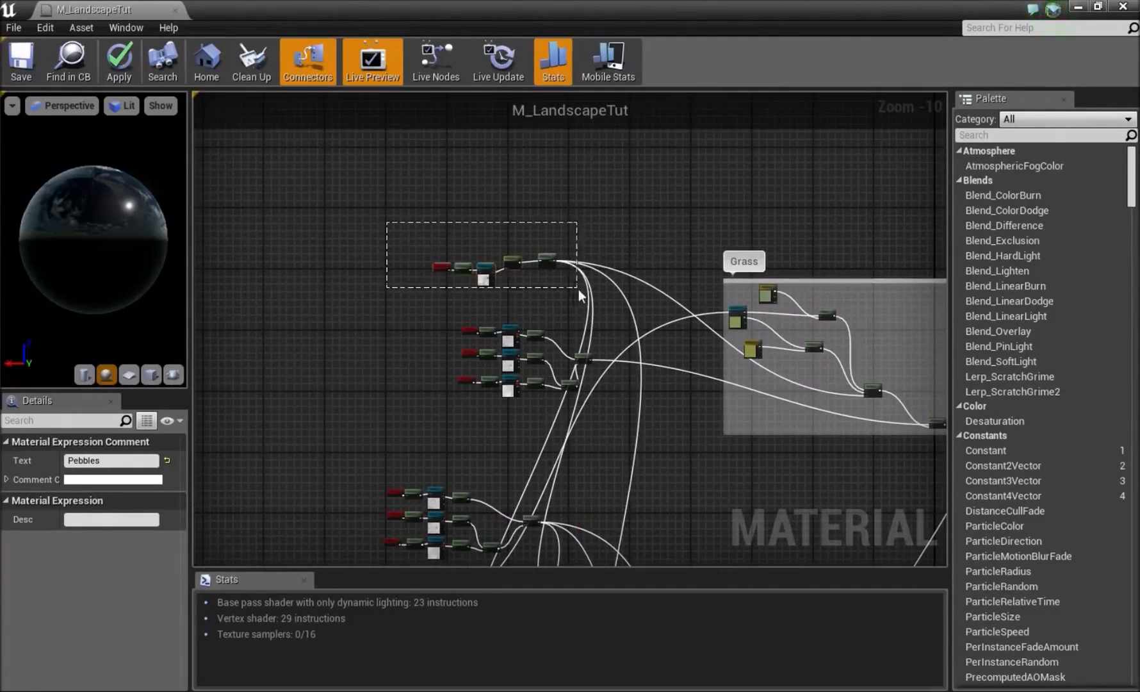
{"action": "left_click_drag", "start_coordinate": [579, 289], "coordinate": [544, 235]}
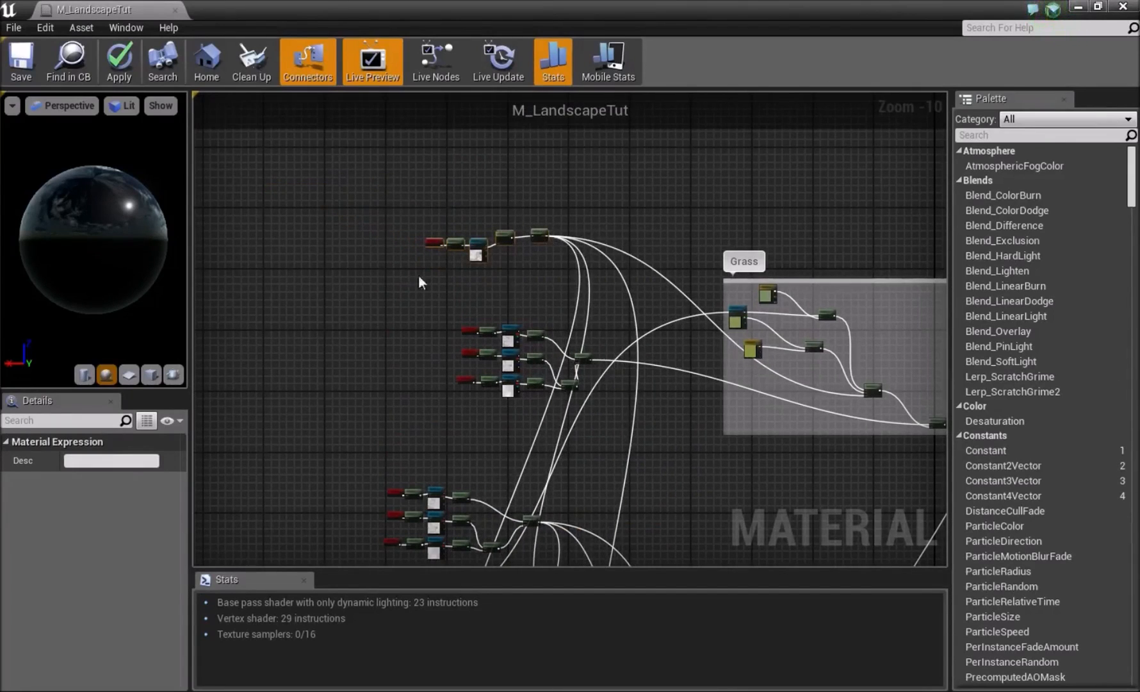
{"action": "right_click_drag", "start_coordinate": [310, 247], "coordinate": [656, 369]}
{"action": "key", "text": "ctrl+v"}
{"action": "right_click_drag", "start_coordinate": [351, 244], "coordinate": [278, 134]}
{"action": "left_click", "coordinate": [664, 320]}
Step: Copy the three-row texture variation network beside the Grass group and paste it below the copied noise mask chain
{"action": "right_click_drag", "start_coordinate": [664, 320], "coordinate": [473, 290]}
{"action": "left_click_drag", "start_coordinate": [473, 290], "coordinate": [642, 402]}
{"action": "key", "text": "ctrl+c"}
{"action": "right_click_drag", "start_coordinate": [361, 313], "coordinate": [583, 338]}
{"action": "key", "text": "ctrl+v"}
{"action": "left_click", "coordinate": [773, 436]}
Step: Copy the nodes inside the Pebbles group, including the Pebbles color parameter, and paste them below the copied variation network
{"action": "scroll", "coordinate": [772, 436], "scroll_direction": "down", "scroll_amount": 2}
{"action": "right_click_drag", "start_coordinate": [726, 372], "coordinate": [555, 218]}
{"action": "scroll", "coordinate": [579, 357], "scroll_direction": "up", "scroll_amount": 5}
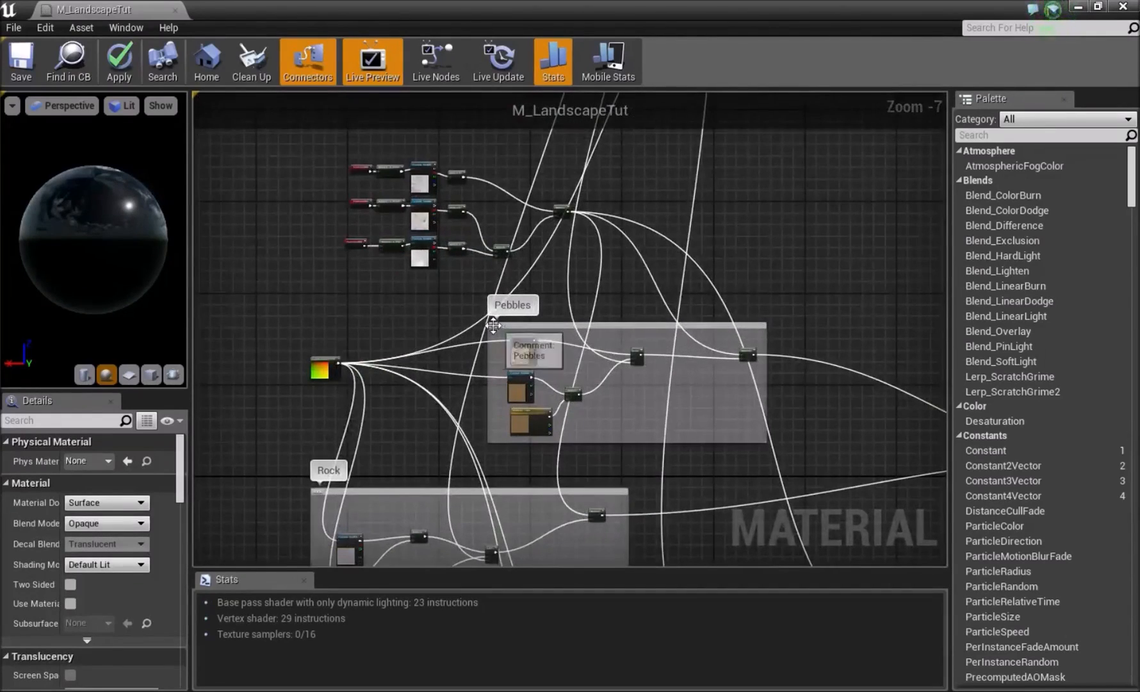
{"action": "left_click_drag", "start_coordinate": [497, 333], "coordinate": [778, 442]}
{"action": "right_click_drag", "start_coordinate": [777, 442], "coordinate": [613, 230]}
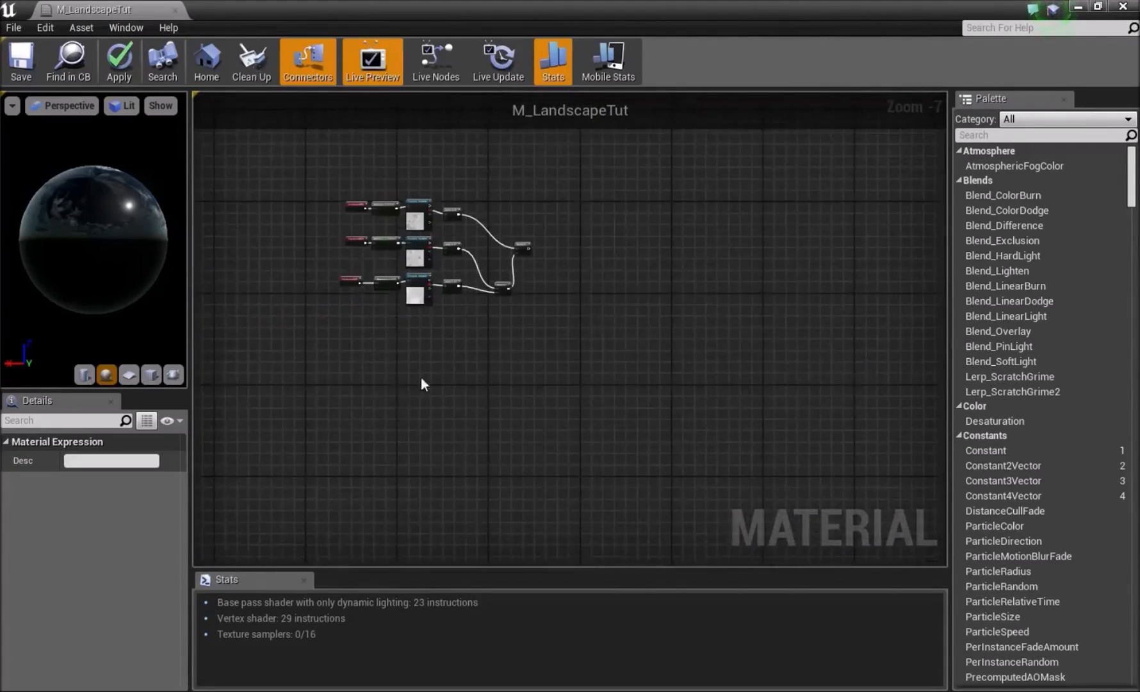
{"action": "left_click", "coordinate": [449, 314]}
{"action": "scroll", "coordinate": [576, 282], "scroll_direction": "down", "scroll_amount": 2}
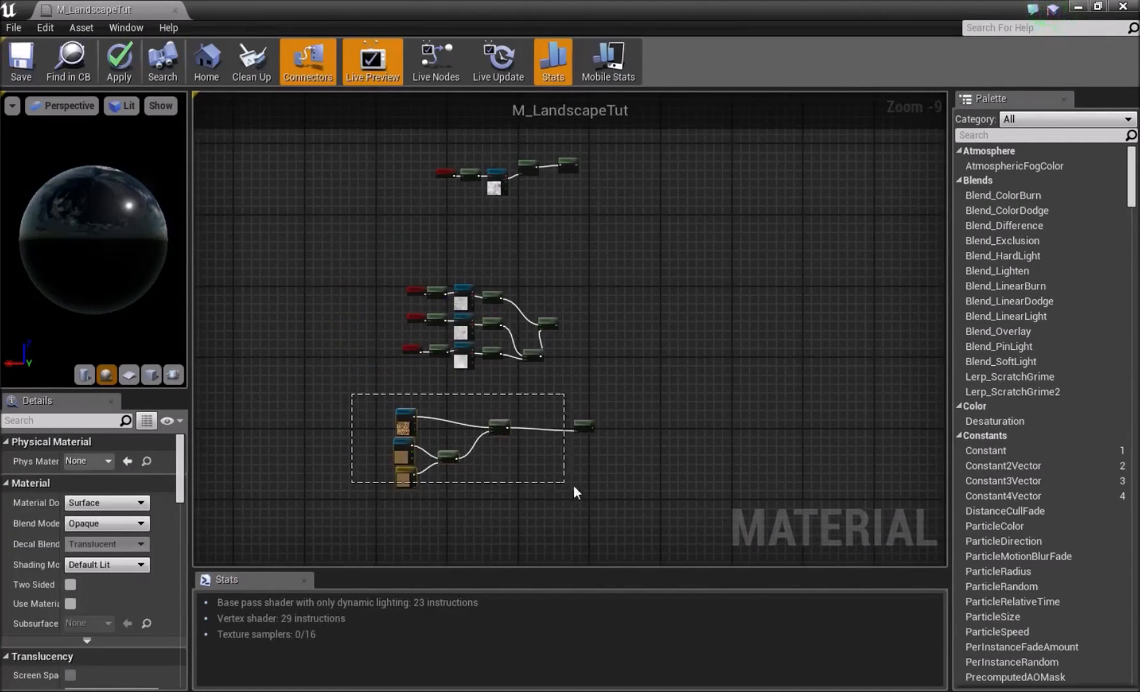
{"action": "left_click_drag", "start_coordinate": [574, 492], "coordinate": [576, 492]}
Step: Compare the three pasted node sets with the original layer groups in the material graph
{"action": "right_click_drag", "start_coordinate": [642, 433], "coordinate": [580, 374]}
{"action": "left_click", "coordinate": [580, 374]}
{"action": "left_click_drag", "start_coordinate": [269, 179], "coordinate": [634, 548]}
{"action": "left_click", "coordinate": [682, 432]}
{"action": "scroll", "coordinate": [547, 300], "scroll_direction": "down", "scroll_amount": 3}
{"action": "right_click_drag", "start_coordinate": [703, 329], "coordinate": [582, 265]}
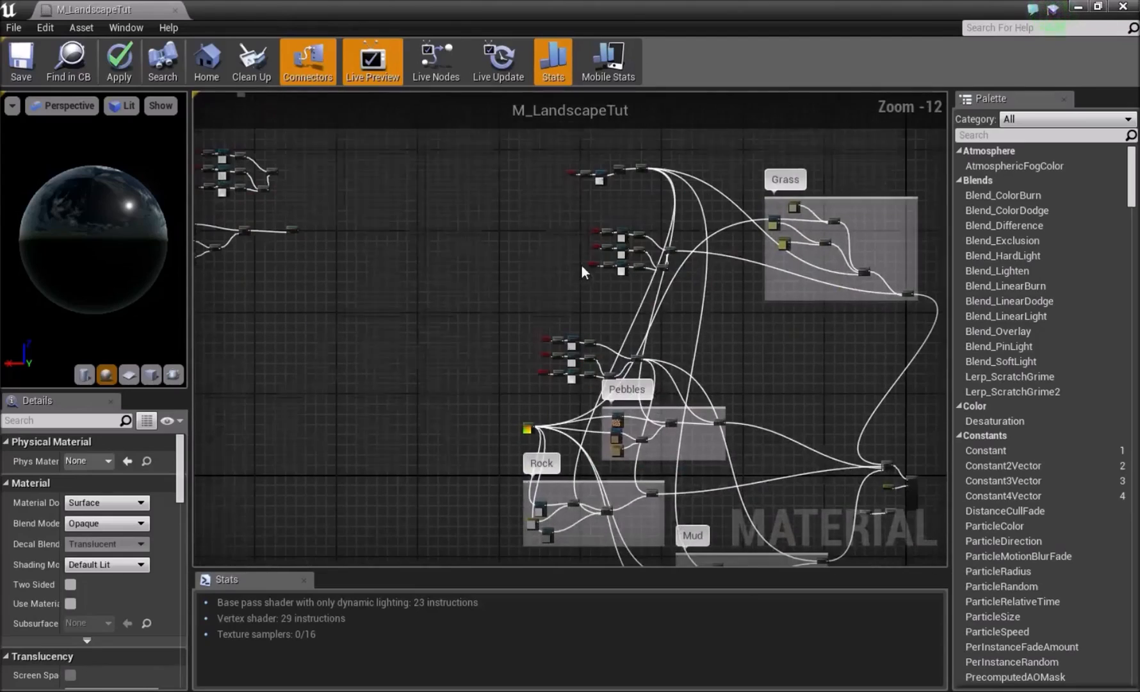
{"action": "right_click_drag", "start_coordinate": [375, 253], "coordinate": [591, 347]}
Step: Examine the copied noise mask chain from TexCoord through Multiply, Texture Sample and Lerp to Clamp
{"action": "scroll", "coordinate": [563, 301], "scroll_direction": "up", "scroll_amount": 8}
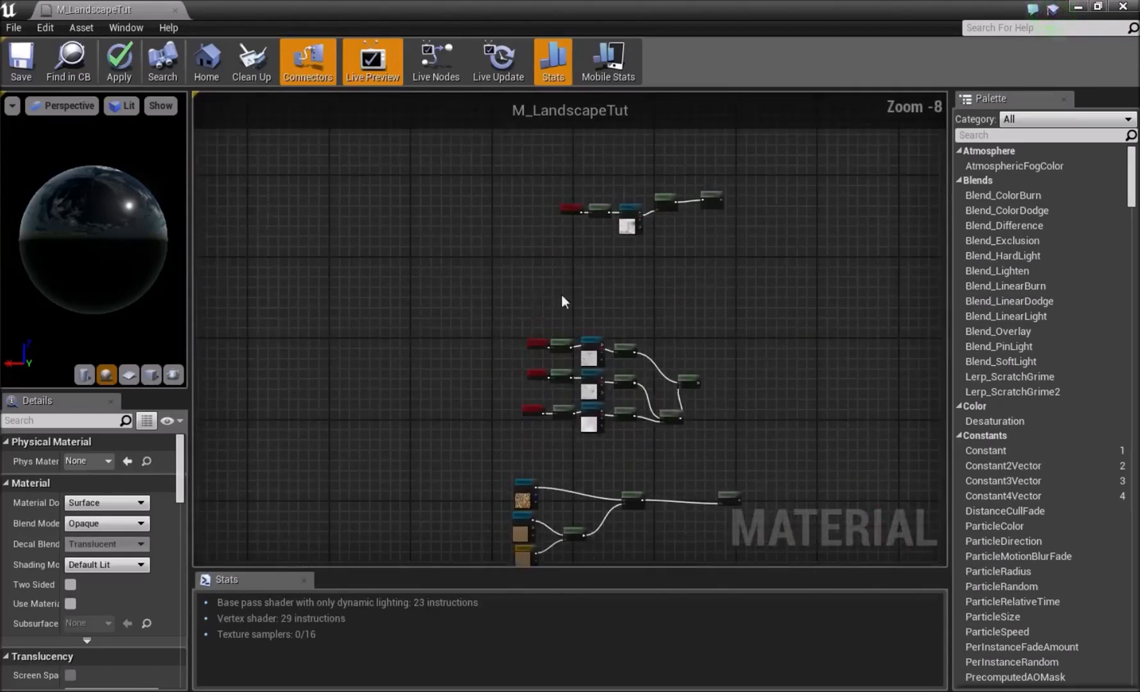
{"action": "scroll", "coordinate": [458, 335], "scroll_direction": "up", "scroll_amount": 2}
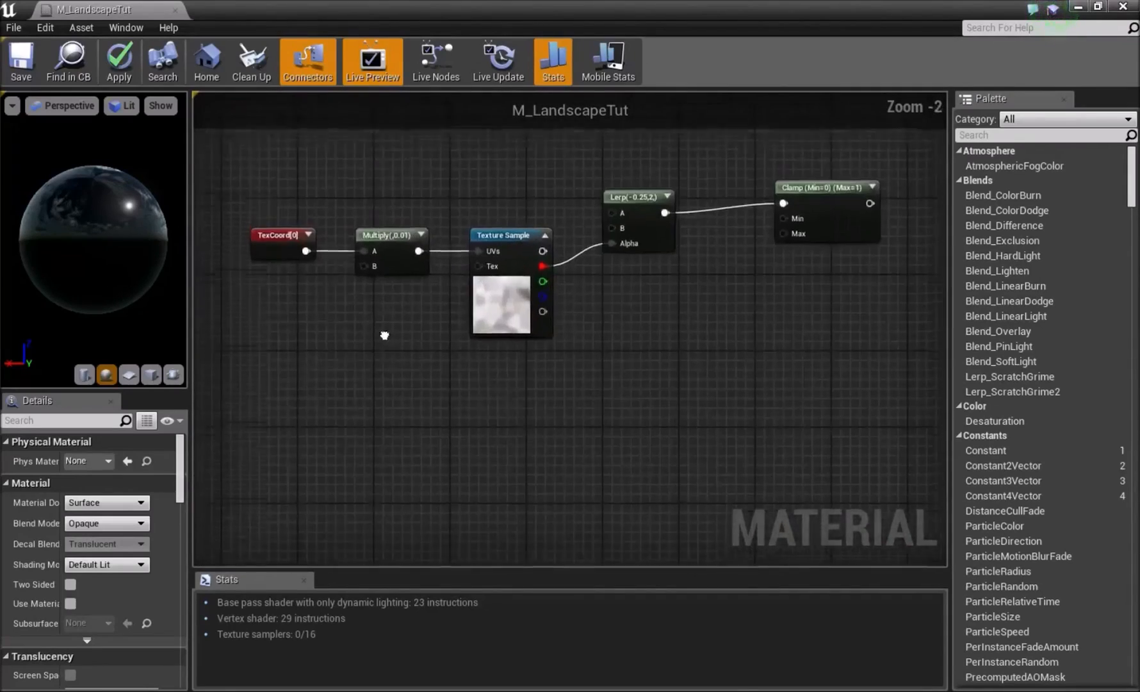
{"action": "scroll", "coordinate": [388, 288], "scroll_direction": "down", "scroll_amount": 3}
{"action": "left_click_drag", "start_coordinate": [390, 255], "coordinate": [613, 364]}
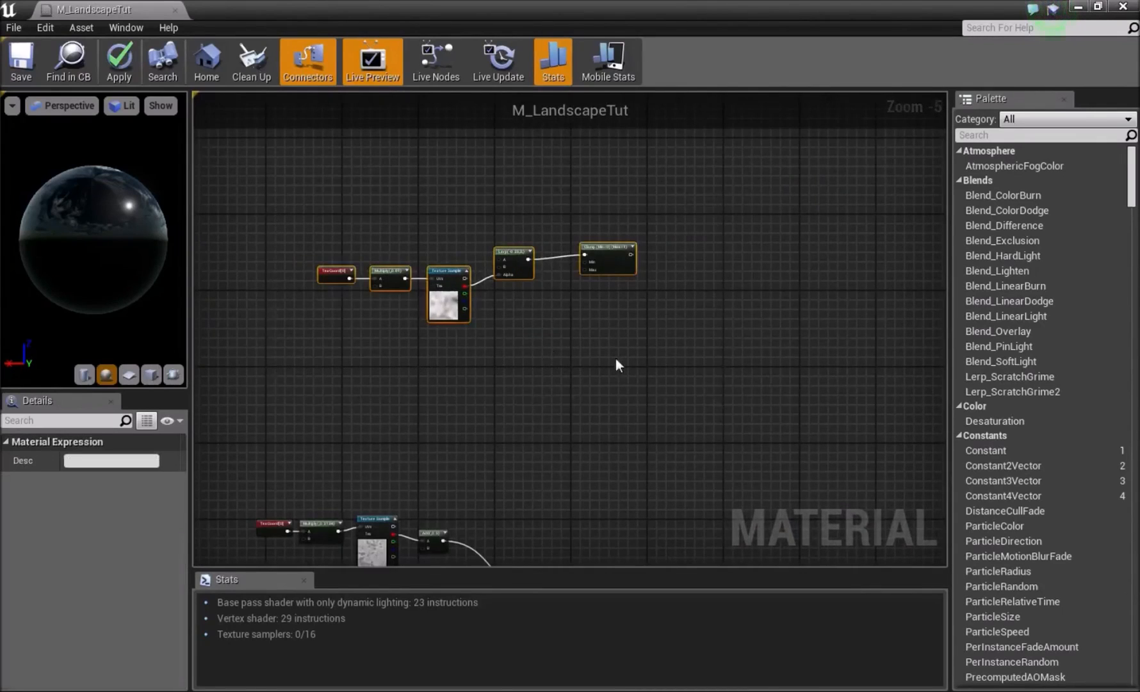
{"action": "scroll", "coordinate": [469, 337], "scroll_direction": "up", "scroll_amount": 4}
{"action": "right_click_drag", "start_coordinate": [533, 285], "coordinate": [544, 356]}
{"action": "left_click", "coordinate": [441, 351]}
{"action": "right_click_drag", "start_coordinate": [450, 426], "coordinate": [477, 380]}
{"action": "scroll", "coordinate": [559, 294], "scroll_direction": "down", "scroll_amount": 4}
{"action": "right_click_drag", "start_coordinate": [607, 411], "coordinate": [533, 287]}
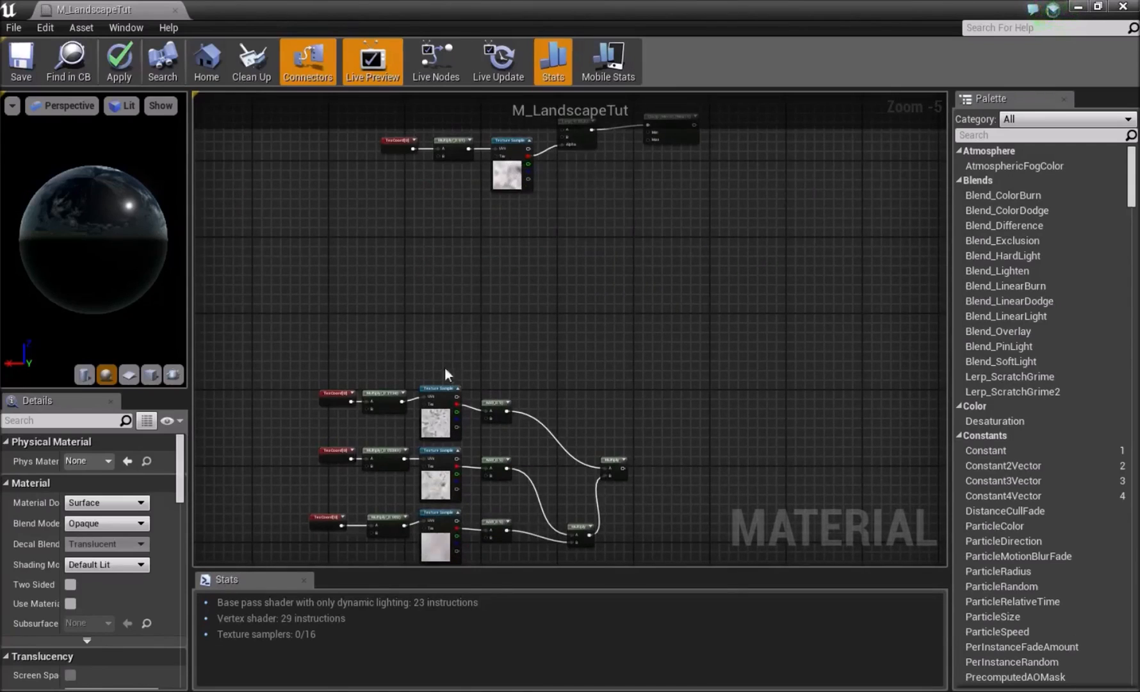
Step: Uncover the level viewport to examine the large-scale noise variation on the landscape, and return to the maximized material graph
{"action": "left_click_drag", "start_coordinate": [888, 19], "coordinate": [522, 506]}
{"action": "scroll", "coordinate": [466, 379], "scroll_direction": "up", "scroll_amount": 4}
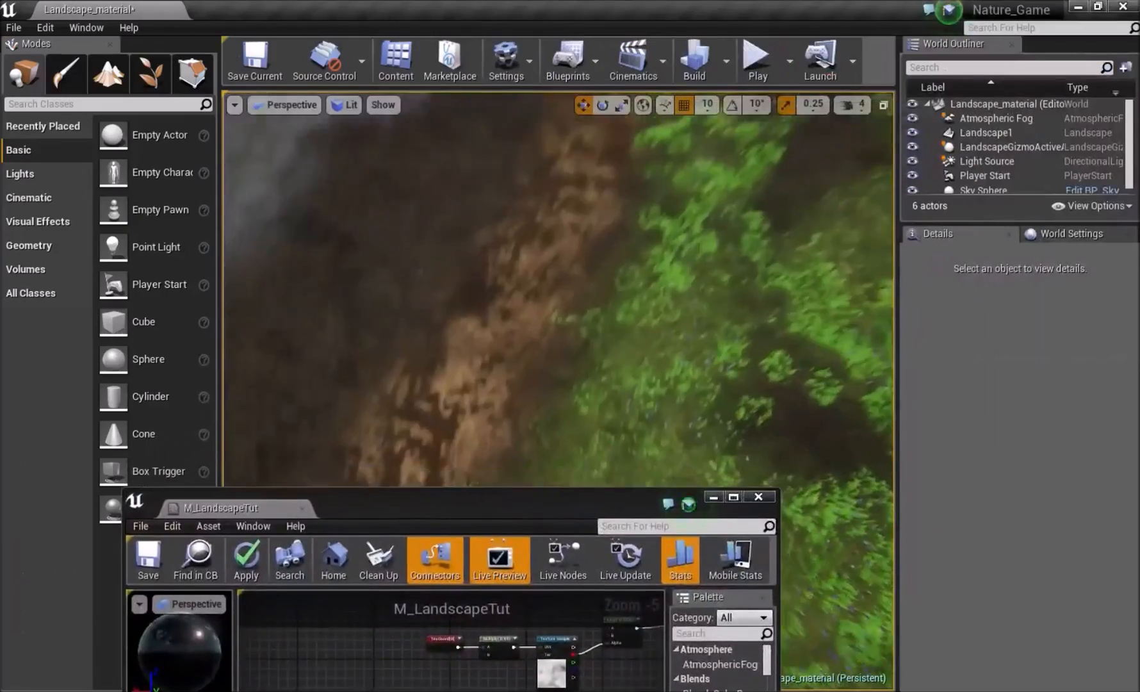
{"action": "right_click_drag", "start_coordinate": [466, 380], "coordinate": [458, 333]}
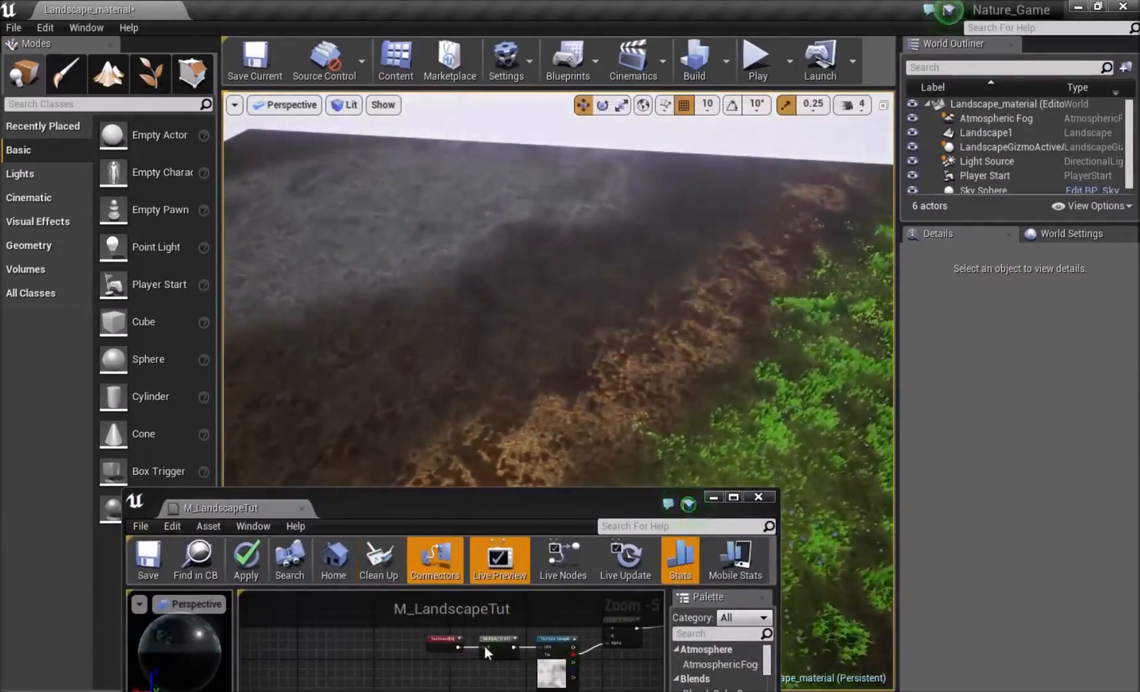
{"action": "double_click", "coordinate": [590, 504]}
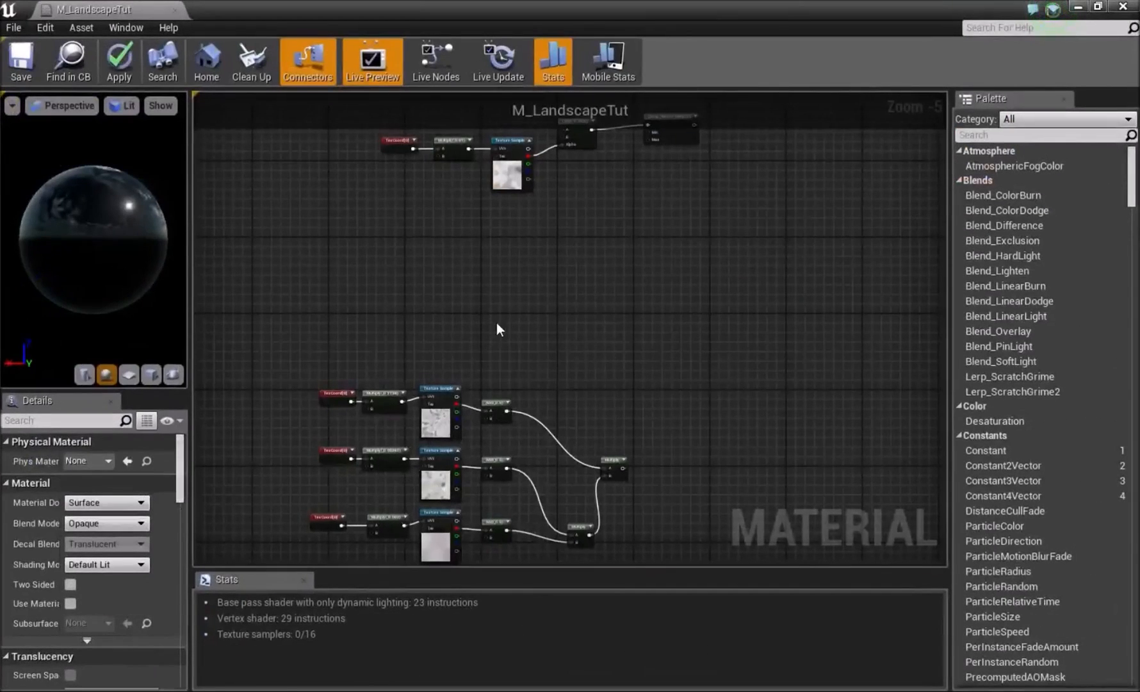
Step: Move the copied Pebbles nodes from below the variation network to above the copied noise mask chain
{"action": "right_click_drag", "start_coordinate": [519, 285], "coordinate": [514, 394]}
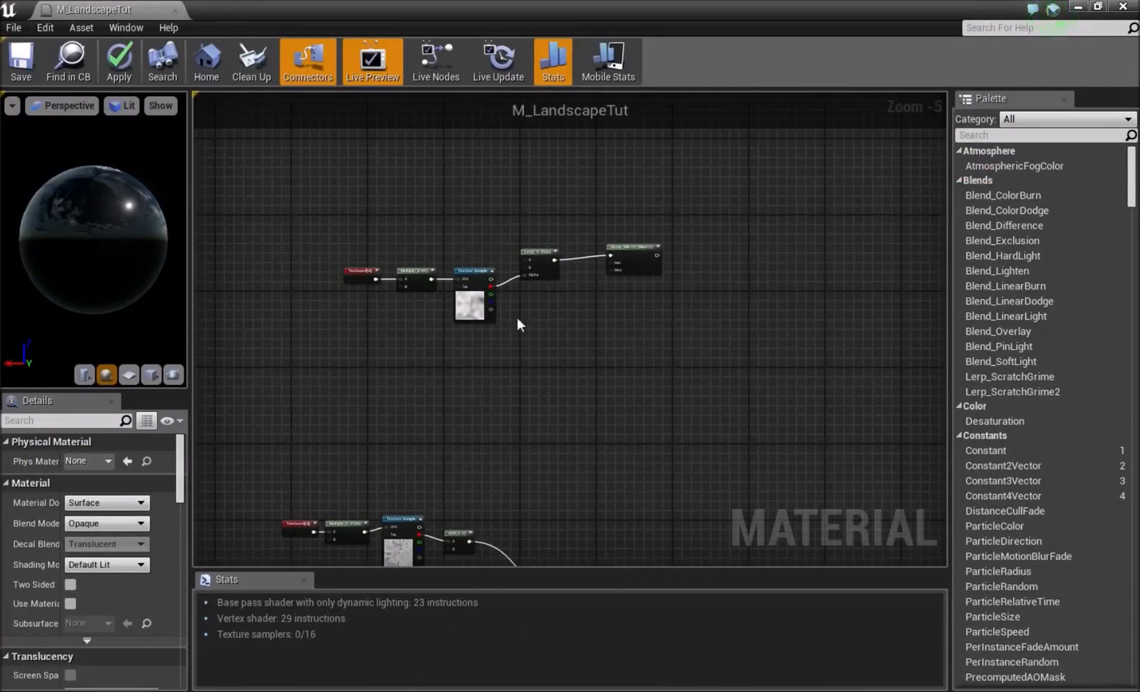
{"action": "scroll", "coordinate": [520, 400], "scroll_direction": "down", "scroll_amount": 4}
{"action": "right_click_drag", "start_coordinate": [551, 453], "coordinate": [537, 196]}
{"action": "left_click_drag", "start_coordinate": [342, 325], "coordinate": [628, 427]}
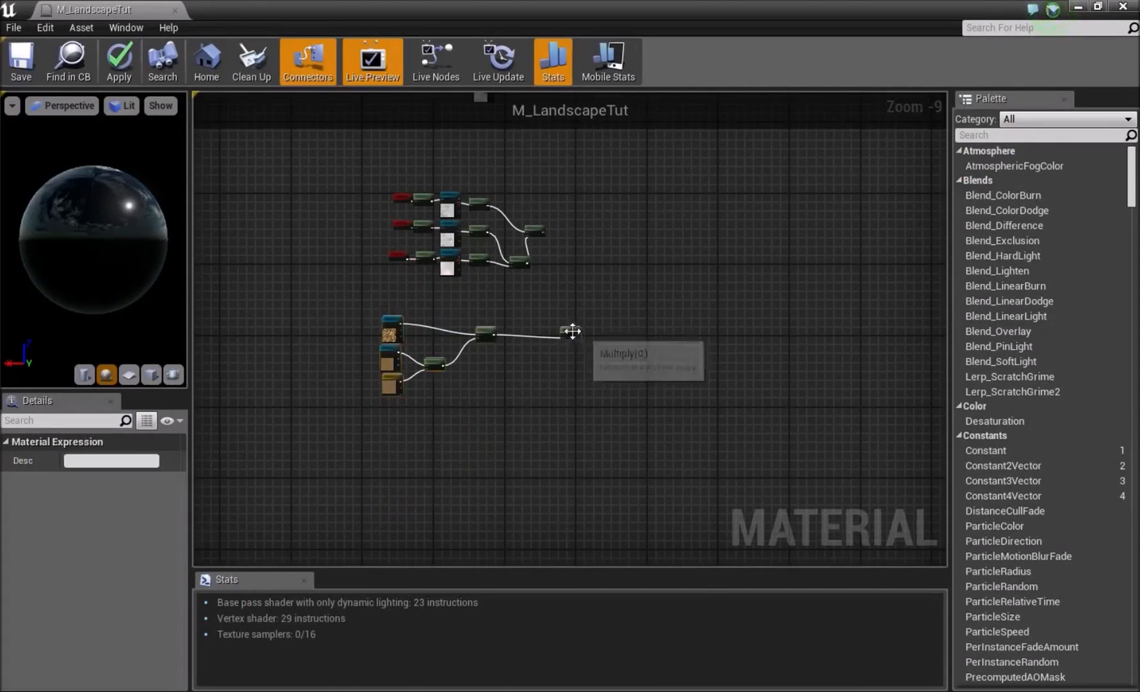
{"action": "left_click_drag", "start_coordinate": [574, 332], "coordinate": [569, 183]}
{"action": "right_click_drag", "start_coordinate": [545, 203], "coordinate": [558, 443]}
{"action": "left_click_drag", "start_coordinate": [503, 424], "coordinate": [641, 293]}
Step: Connect the noise mask's Clamp output to the Alpha of the copied Pebbles Lerp, and move the final Multiply below that Lerp
{"action": "left_click", "coordinate": [636, 266]}
{"action": "scroll", "coordinate": [623, 330], "scroll_direction": "up", "scroll_amount": 7}
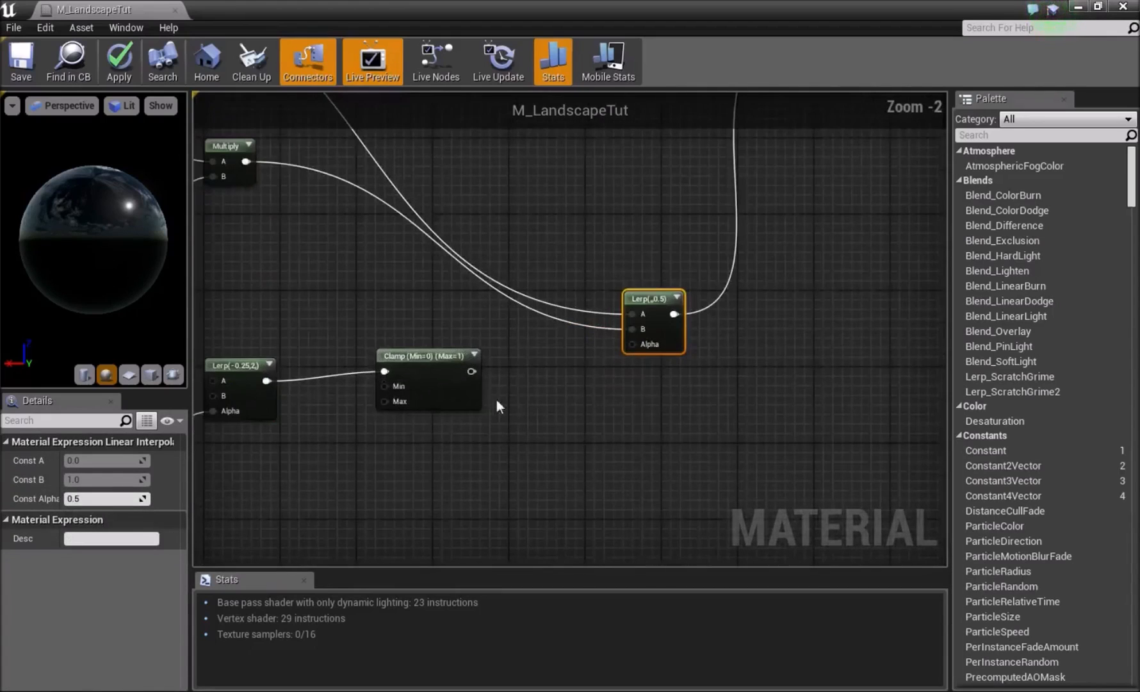
{"action": "scroll", "coordinate": [570, 416], "scroll_direction": "down", "scroll_amount": 3}
{"action": "left_click_drag", "start_coordinate": [636, 229], "coordinate": [576, 542]}
Step: Move the copied three-row variation network up, closer to the noise mask chain
{"action": "right_click_drag", "start_coordinate": [461, 509], "coordinate": [641, 238]}
{"action": "left_click_drag", "start_coordinate": [250, 254], "coordinate": [556, 549]}
{"action": "right_click_drag", "start_coordinate": [556, 550], "coordinate": [555, 399]}
{"action": "left_click_drag", "start_coordinate": [565, 194], "coordinate": [570, 132]}
Step: Connect the variation network's output Multiply to input A of the copied Pebbles group's final Multiply
{"action": "right_click_drag", "start_coordinate": [602, 219], "coordinate": [538, 547]}
{"action": "left_click", "coordinate": [506, 459]}
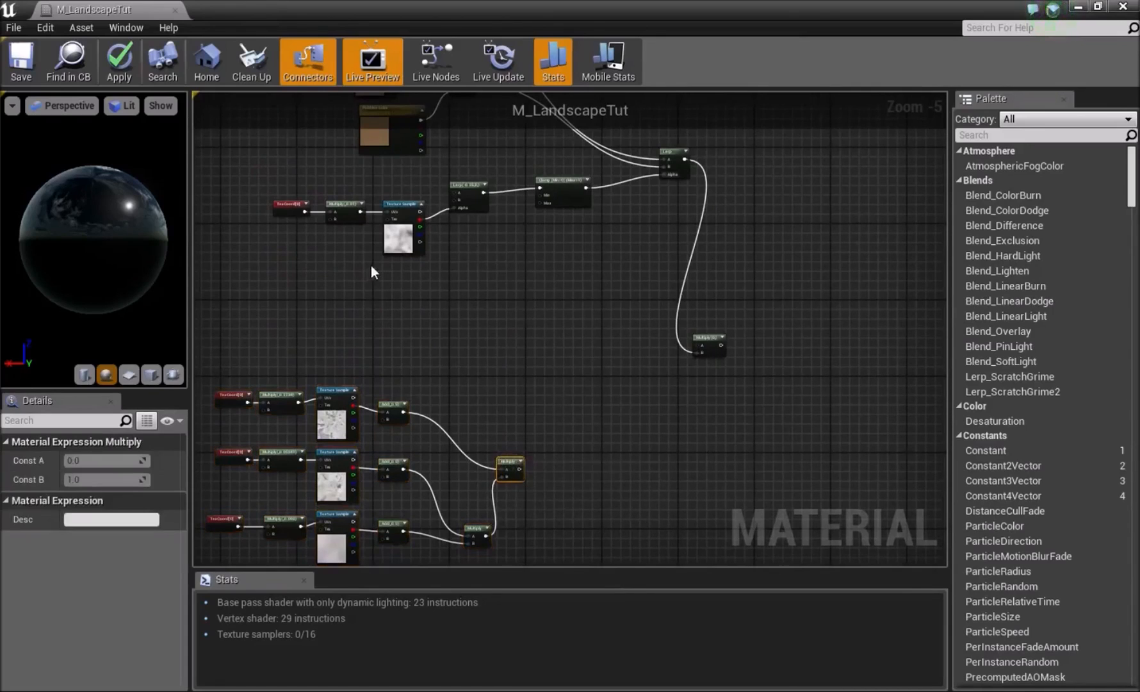
{"action": "left_click", "coordinate": [513, 452]}
{"action": "left_click_drag", "start_coordinate": [519, 470], "coordinate": [702, 344]}
{"action": "right_click_drag", "start_coordinate": [533, 340], "coordinate": [730, 239]}
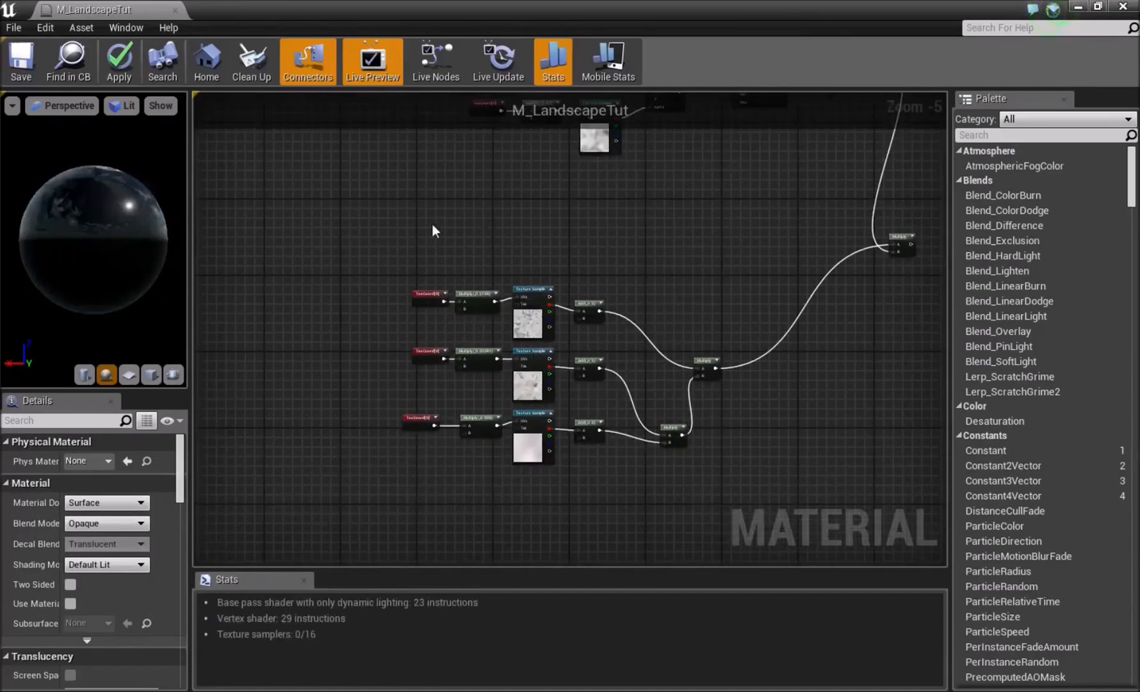
Step: Shift the three-row variation network up and sideways so it lines up beneath the noise mask chain
{"action": "left_click_drag", "start_coordinate": [731, 530], "coordinate": [730, 531]}
{"action": "left_click_drag", "start_coordinate": [527, 321], "coordinate": [536, 245]}
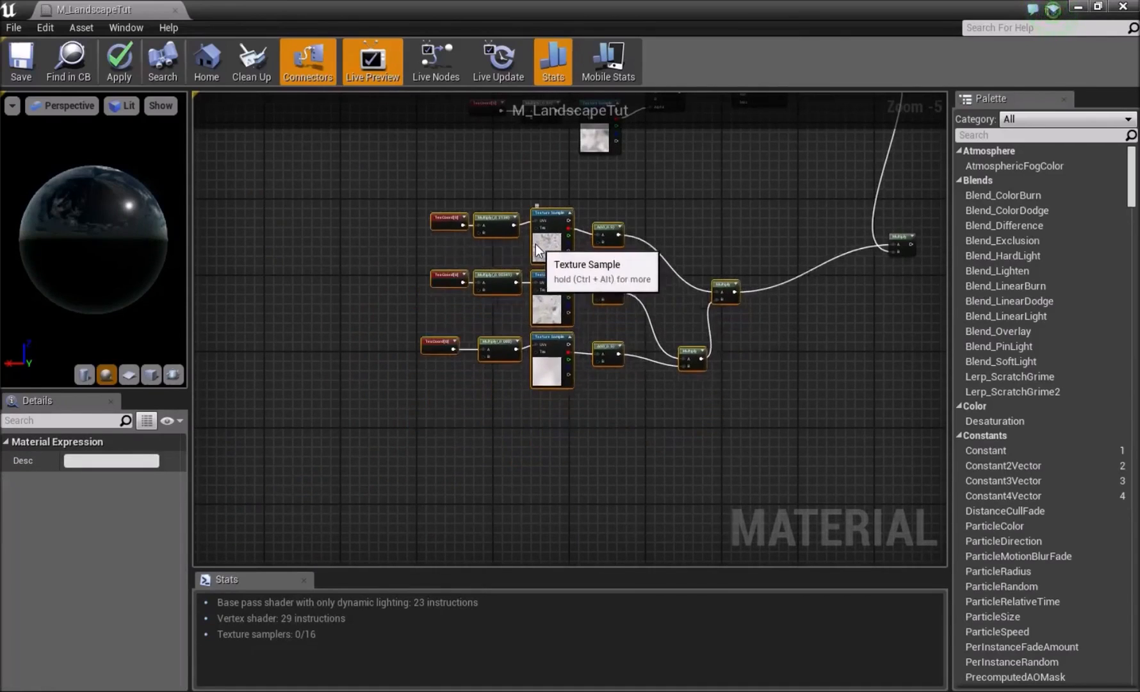
{"action": "left_click", "coordinate": [677, 163]}
{"action": "right_click_drag", "start_coordinate": [677, 162], "coordinate": [624, 357]}
{"action": "left_click_drag", "start_coordinate": [641, 506], "coordinate": [743, 559]}
{"action": "left_click_drag", "start_coordinate": [539, 367], "coordinate": [591, 367]}
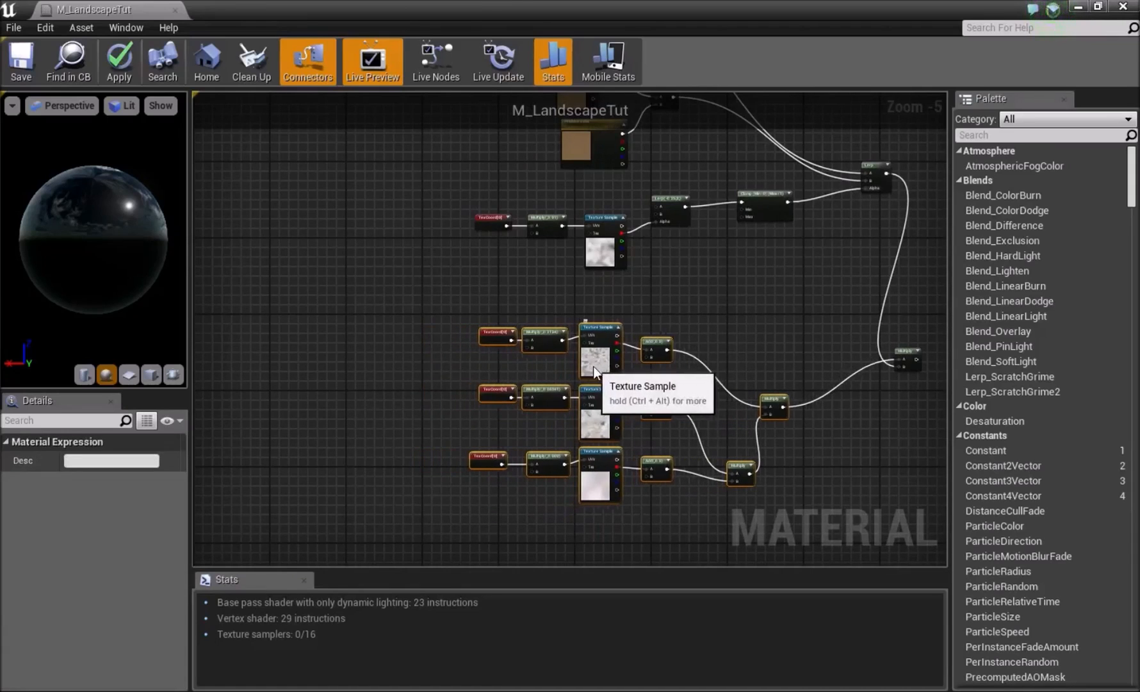
{"action": "left_click", "coordinate": [689, 285]}
Step: Move the final Multiply node up and away from the other nodes, beyond the Lerp
{"action": "right_click_drag", "start_coordinate": [778, 256], "coordinate": [649, 439]}
{"action": "left_click_drag", "start_coordinate": [565, 324], "coordinate": [567, 327]}
{"action": "left_click", "coordinate": [600, 367]}
{"action": "right_click_drag", "start_coordinate": [690, 487], "coordinate": [581, 363]}
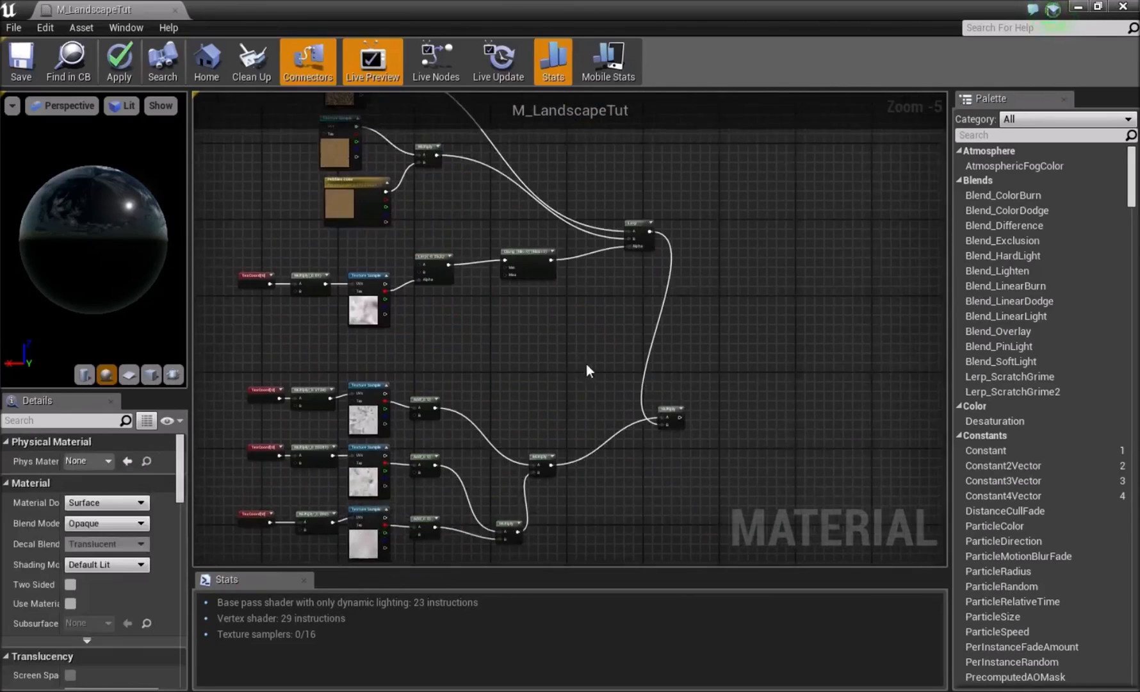
{"action": "left_click_drag", "start_coordinate": [671, 408], "coordinate": [881, 308]}
{"action": "left_click", "coordinate": [758, 356]}
{"action": "left_click", "coordinate": [797, 369]}
Step: Examine the assembled Pebbles network, from its texture samples and Pebbles color parameter to the Lerp and final Multiply
{"action": "right_click_drag", "start_coordinate": [501, 367], "coordinate": [524, 351]}
{"action": "scroll", "coordinate": [601, 468], "scroll_direction": "down", "scroll_amount": 1}
{"action": "left_click_drag", "start_coordinate": [293, 131], "coordinate": [763, 492]}
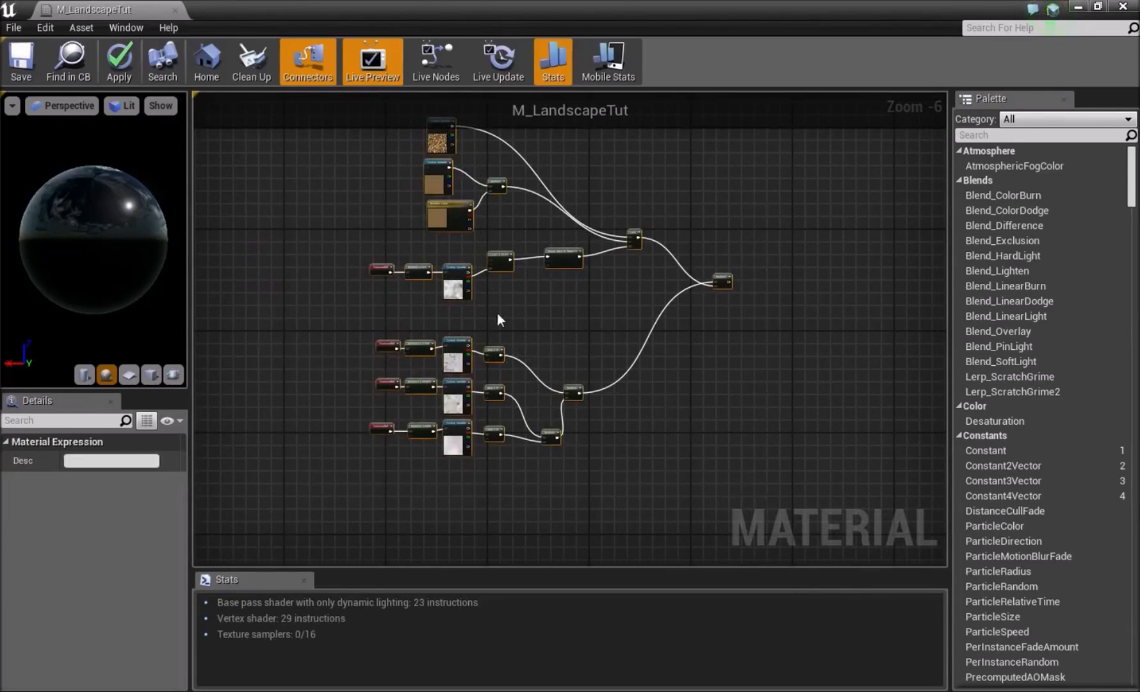
{"action": "right_click_drag", "start_coordinate": [565, 488], "coordinate": [554, 427]}
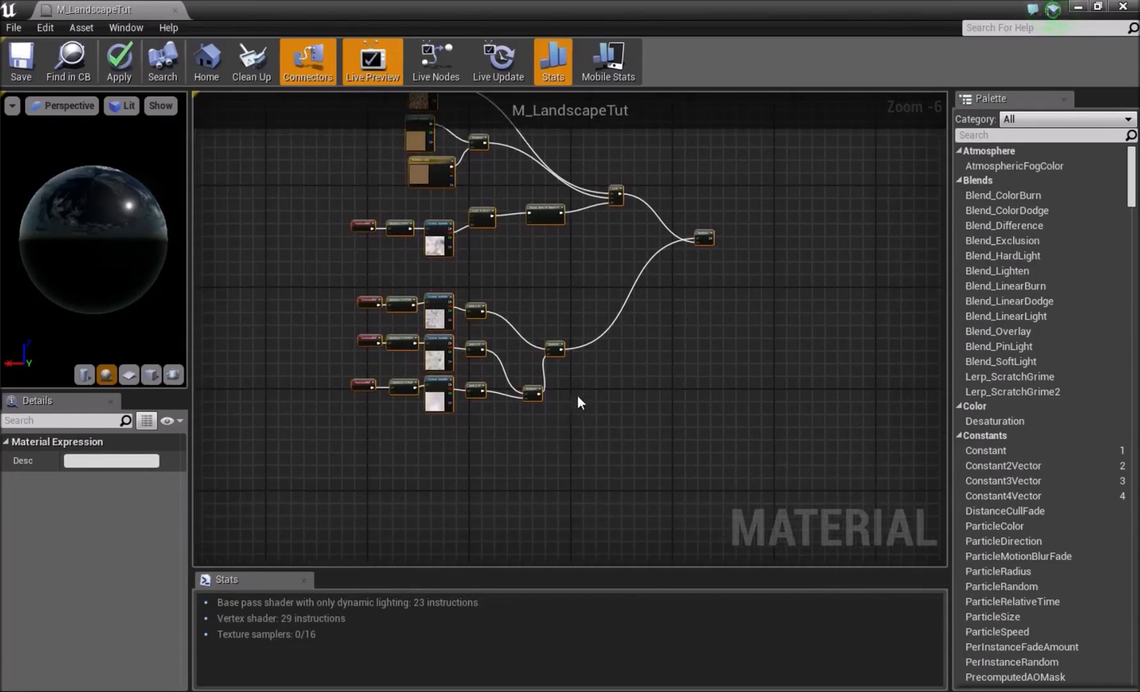
{"action": "right_click_drag", "start_coordinate": [569, 342], "coordinate": [629, 422]}
{"action": "left_click", "coordinate": [565, 344]}
{"action": "left_click", "coordinate": [486, 173]}
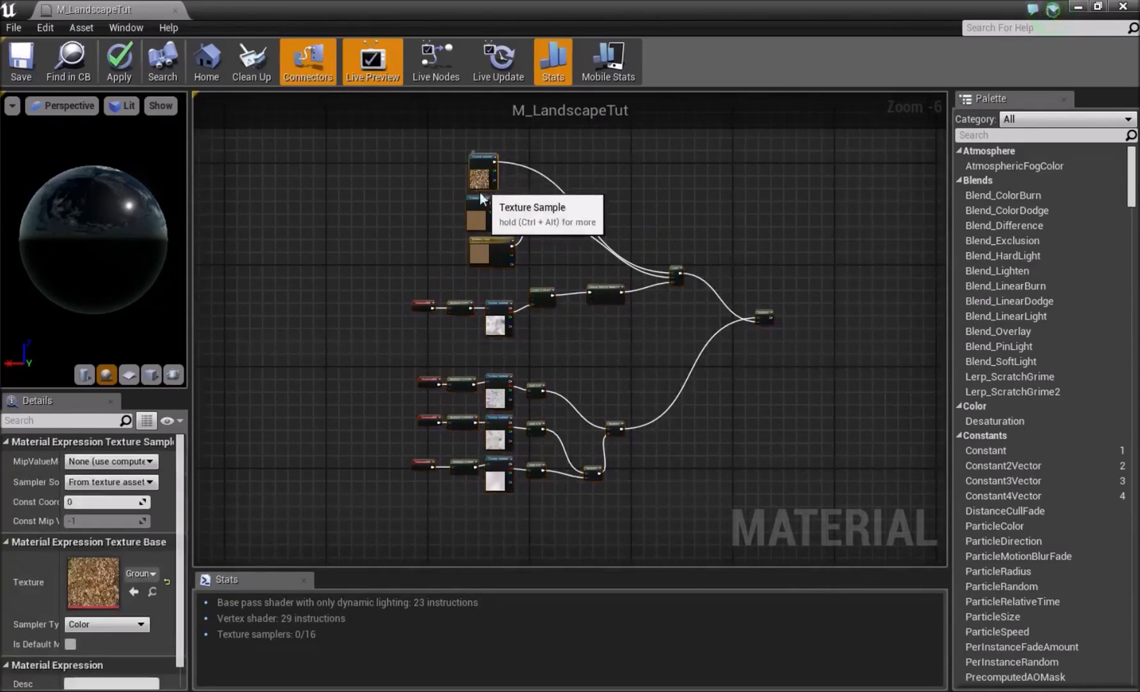
{"action": "scroll", "coordinate": [480, 204], "scroll_direction": "up", "scroll_amount": 4}
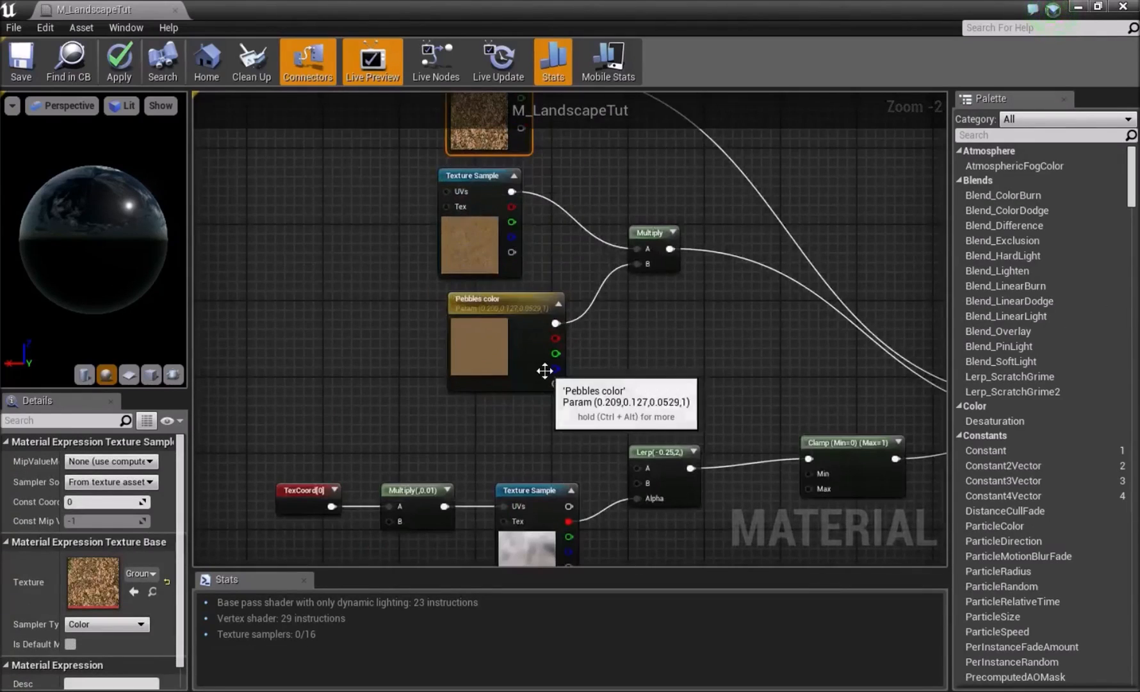
{"action": "scroll", "coordinate": [640, 383], "scroll_direction": "down", "scroll_amount": 2}
{"action": "left_click", "coordinate": [642, 385]}
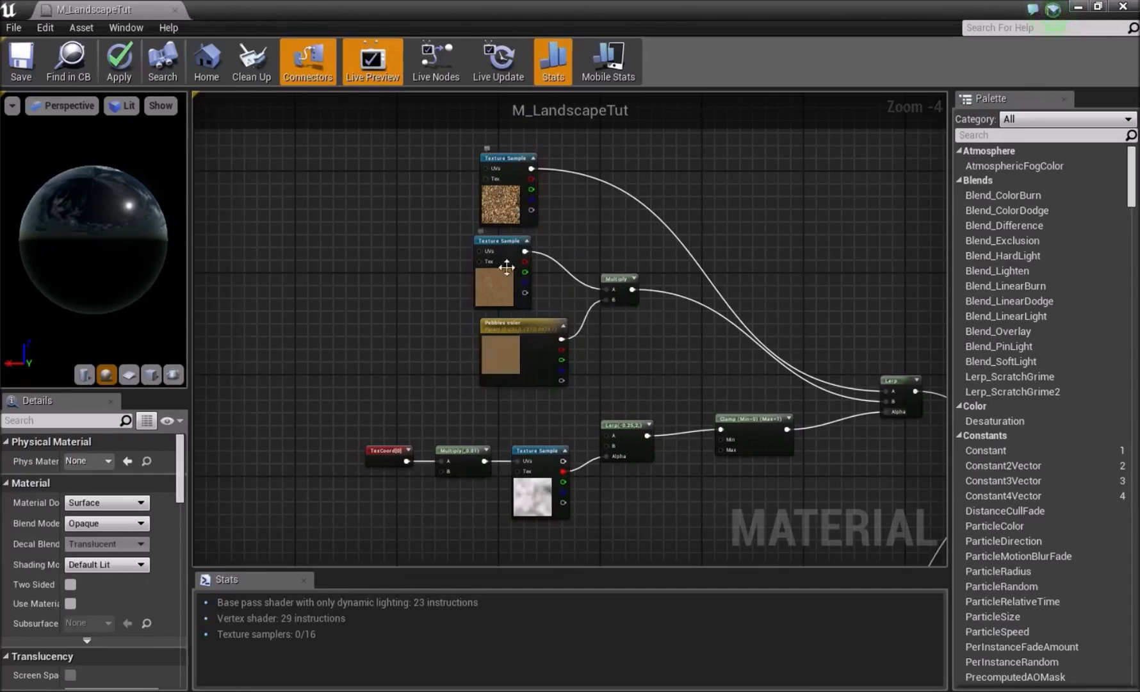
Step: Move the Lerp node up, away from the Clamp and closer to the height of the Pebbles color Multiply
{"action": "right_click_drag", "start_coordinate": [625, 438], "coordinate": [545, 310]}
{"action": "right_click_drag", "start_coordinate": [520, 390], "coordinate": [613, 402]}
{"action": "scroll", "coordinate": [627, 377], "scroll_direction": "up", "scroll_amount": 2}
{"action": "right_click_drag", "start_coordinate": [614, 315], "coordinate": [643, 504]}
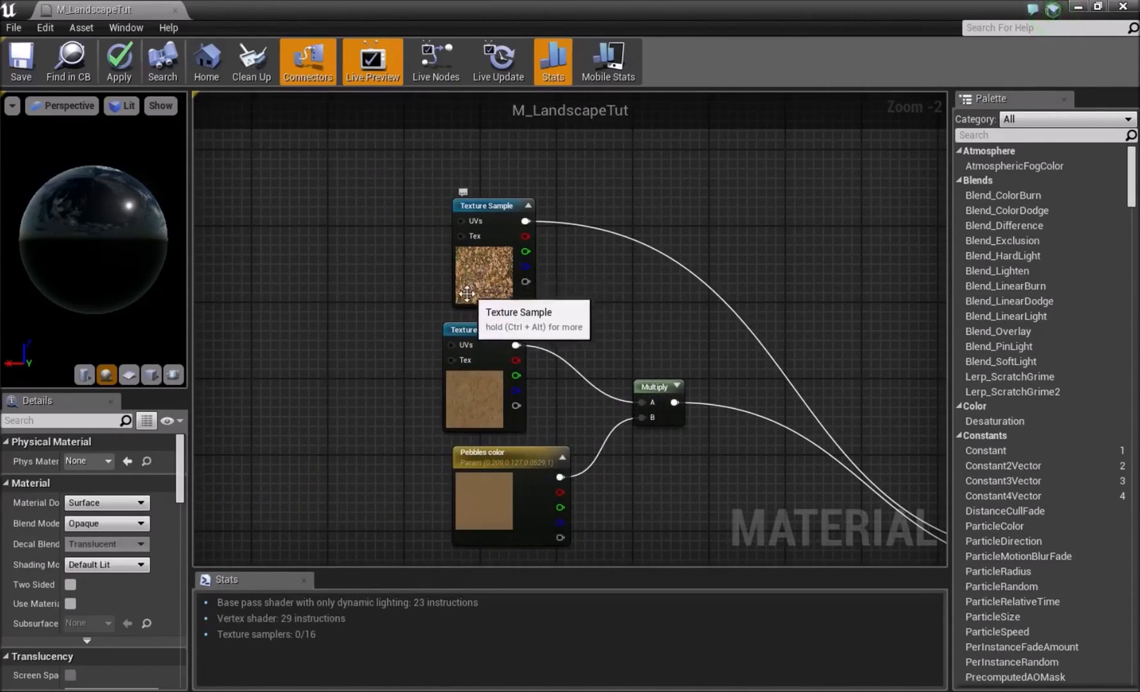
{"action": "right_click_drag", "start_coordinate": [647, 330], "coordinate": [626, 316]}
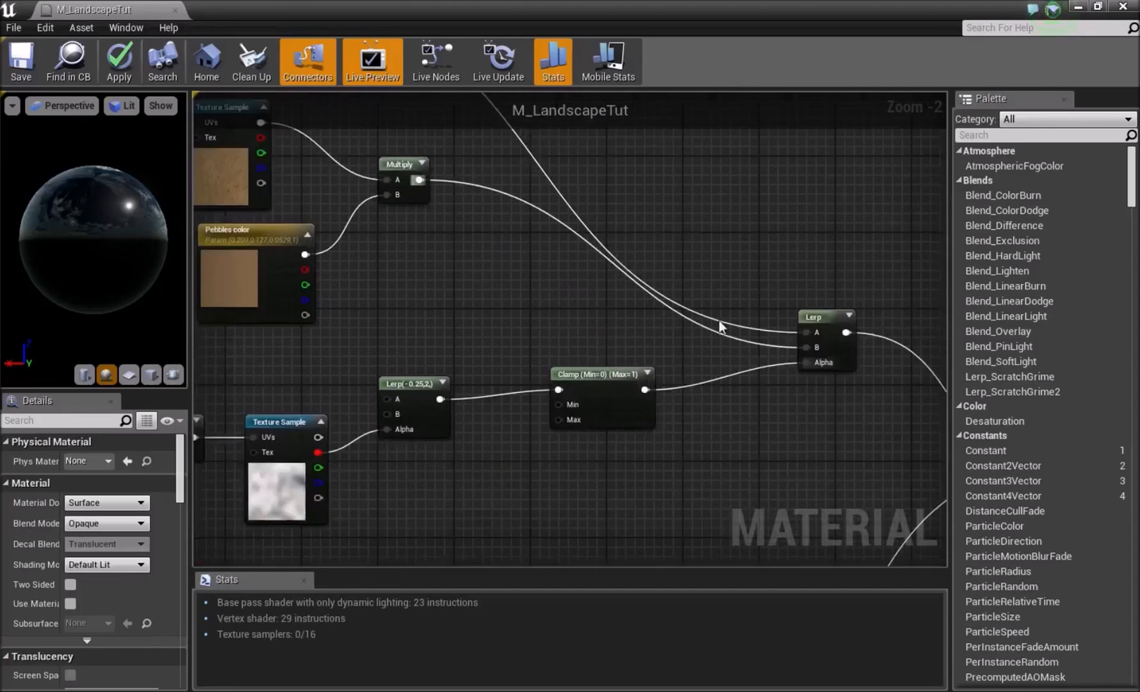
{"action": "left_click_drag", "start_coordinate": [833, 318], "coordinate": [805, 224]}
{"action": "right_click_drag", "start_coordinate": [421, 366], "coordinate": [579, 560]}
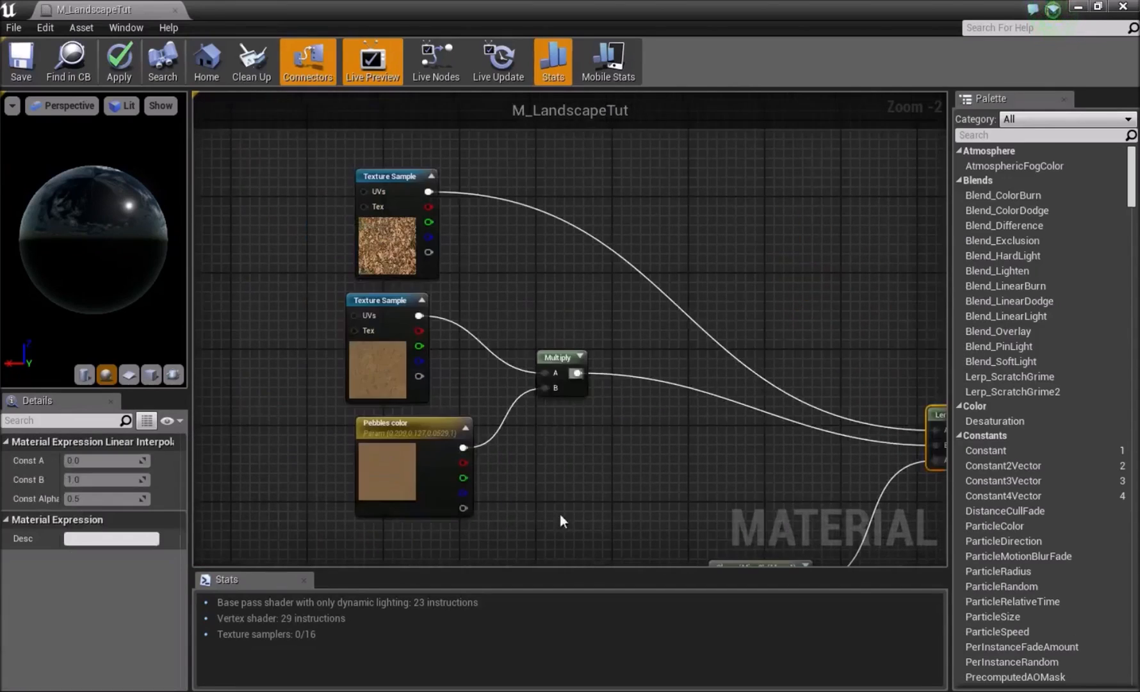
Step: Spread the two texture samples apart, moving the leaves sample up and the soil sample away from the Multiply
{"action": "left_click", "coordinate": [624, 419]}
{"action": "left_click", "coordinate": [392, 242]}
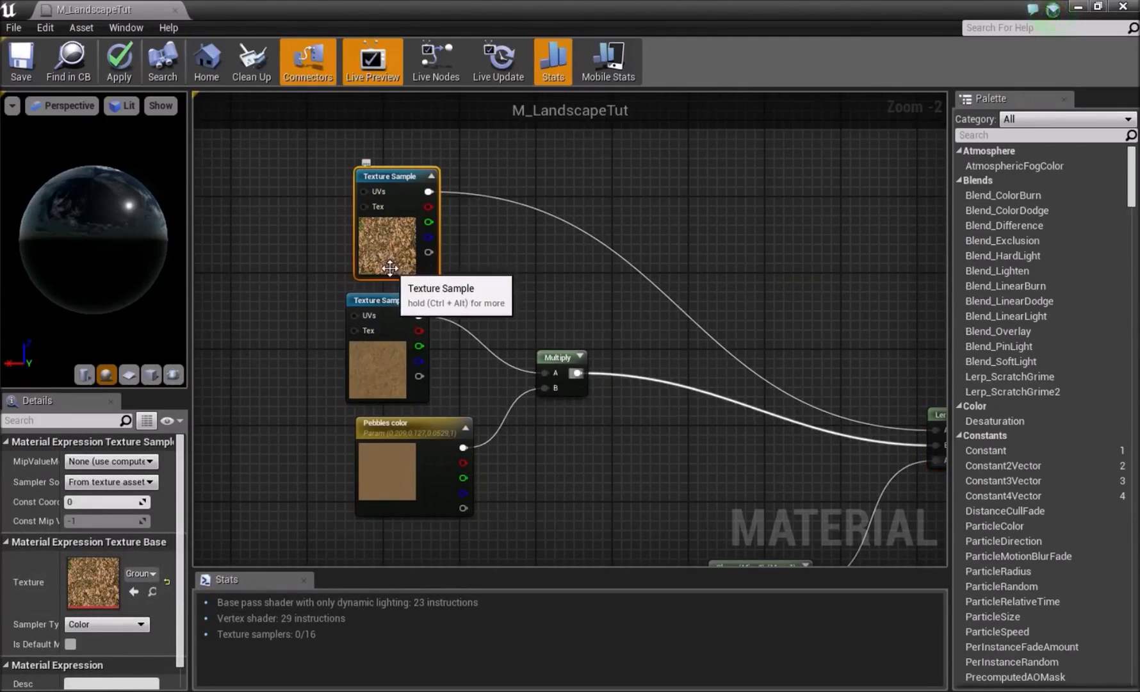
{"action": "left_click", "coordinate": [522, 287]}
{"action": "right_click_drag", "start_coordinate": [522, 287], "coordinate": [559, 315]}
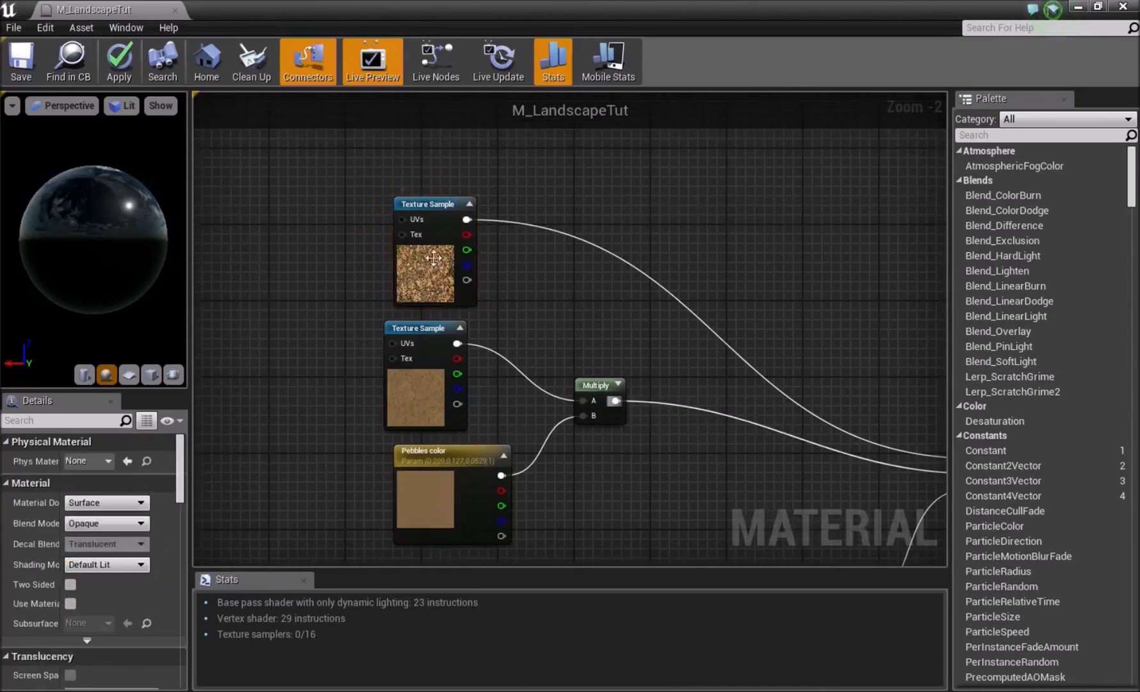
{"action": "left_click", "coordinate": [442, 282]}
{"action": "left_click_drag", "start_coordinate": [421, 280], "coordinate": [372, 209]}
{"action": "left_click", "coordinate": [585, 334]}
{"action": "left_click", "coordinate": [381, 377]}
{"action": "left_click_drag", "start_coordinate": [411, 407], "coordinate": [296, 368]}
{"action": "left_click", "coordinate": [460, 241]}
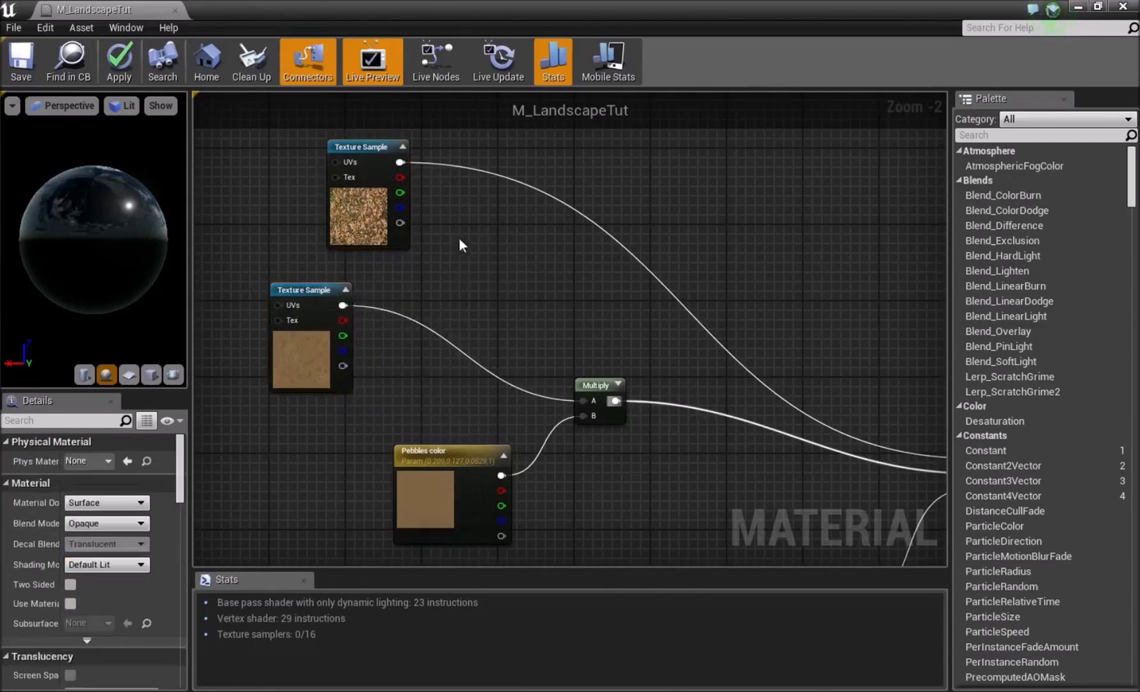
{"action": "right_click_drag", "start_coordinate": [460, 240], "coordinate": [514, 270]}
Step: Place Ground+leaves_Texture_A2 from the content browser in the graph as a Texture Sample and delete it again
{"action": "left_click_drag", "start_coordinate": [794, 691], "coordinate": [721, 413]}
{"action": "left_click", "coordinate": [695, 529]}
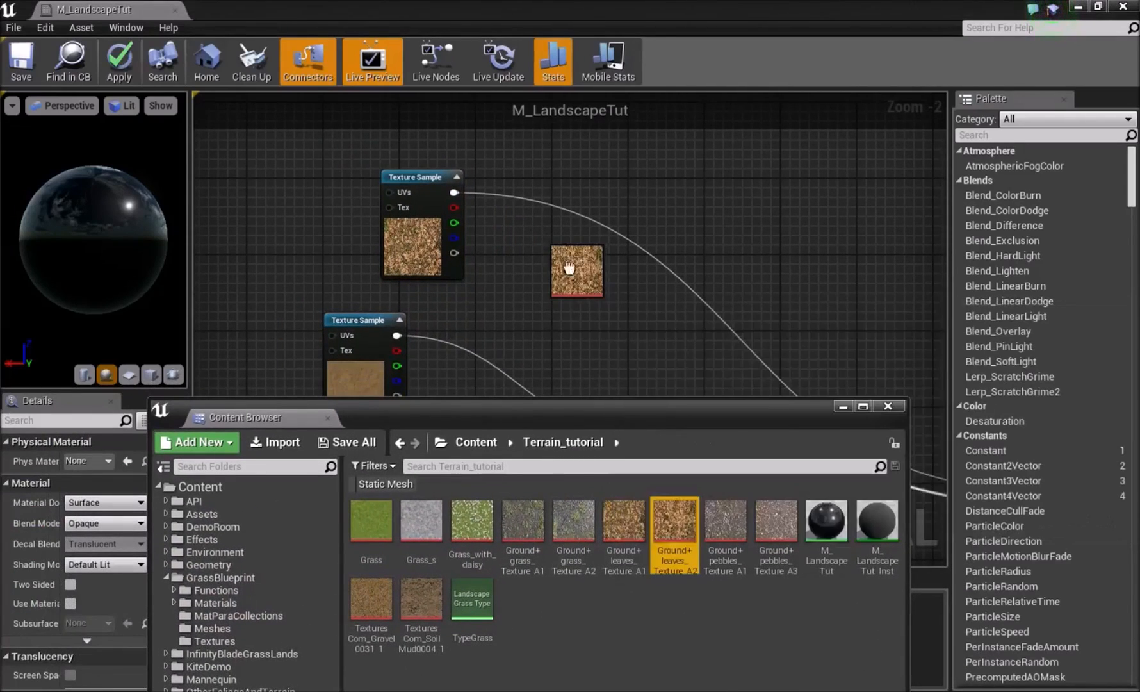
{"action": "left_click_drag", "start_coordinate": [569, 268], "coordinate": [564, 272]}
{"action": "left_click", "coordinate": [571, 303]}
{"action": "key", "text": "Delete"}
Step: Add a loose Texture Sample beside the leaves sample, view its selectable textures, and delete the node
{"action": "right_click_drag", "start_coordinate": [531, 255], "coordinate": [559, 287]}
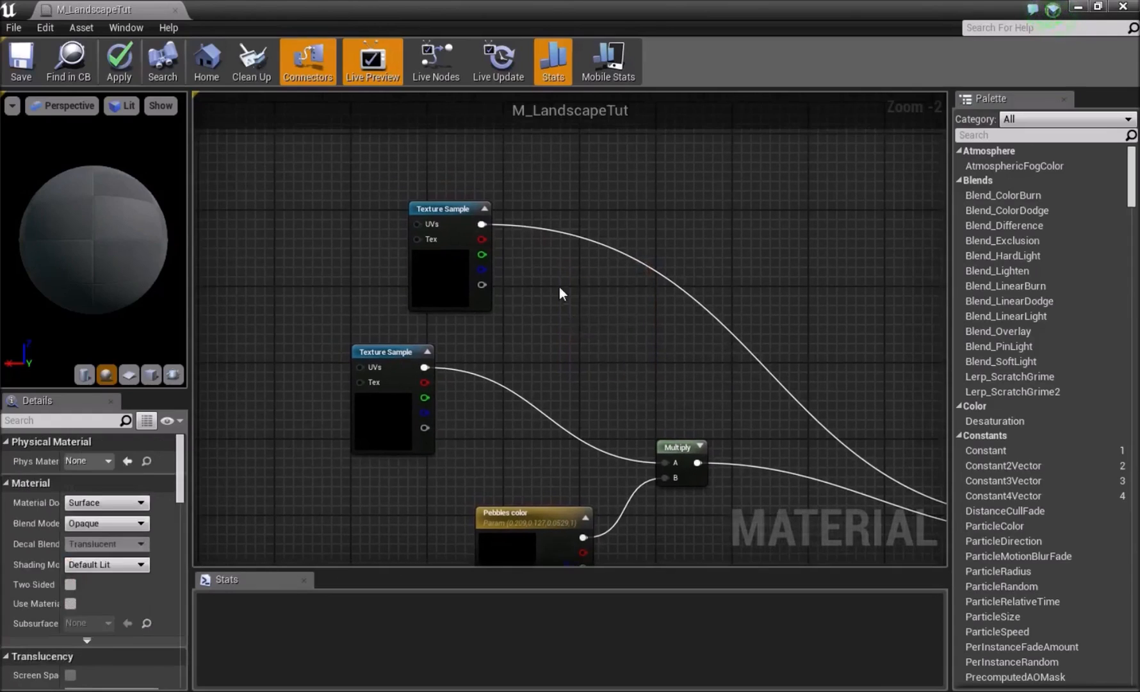
{"action": "left_click", "coordinate": [559, 287]}
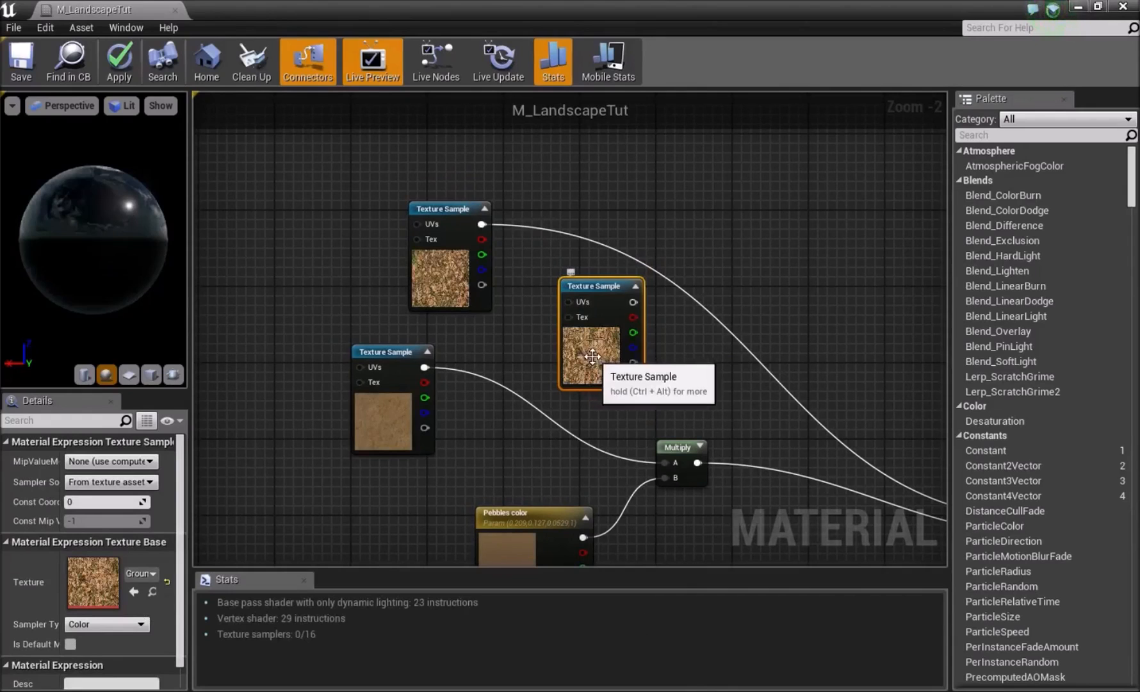
{"action": "left_click", "coordinate": [148, 579]}
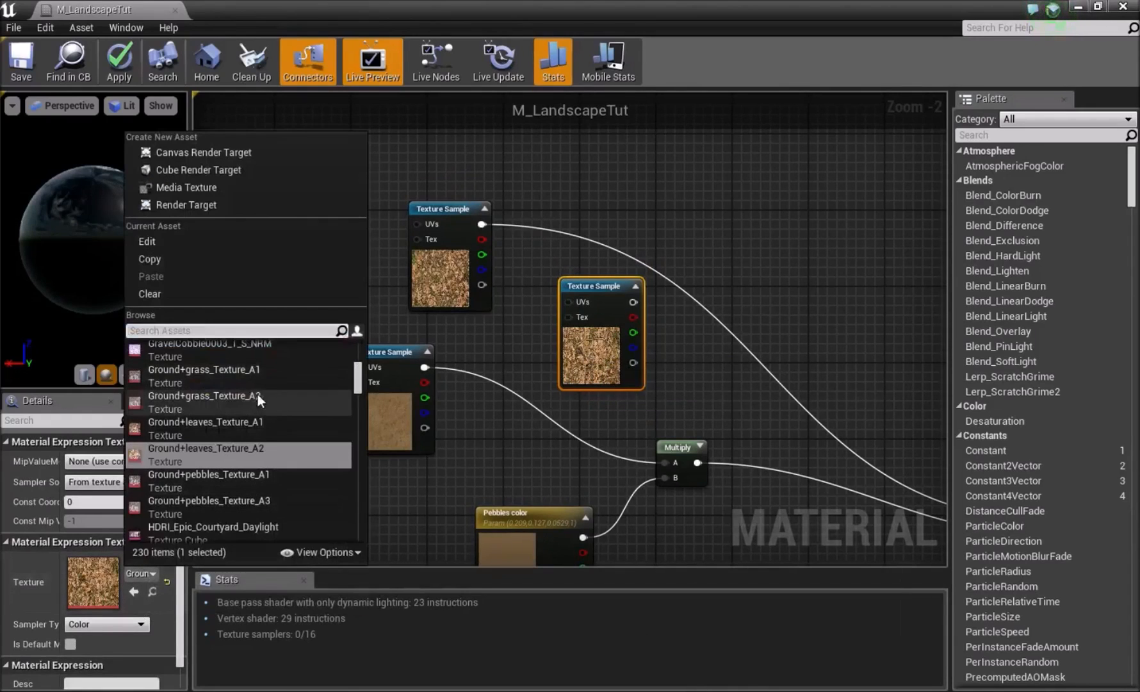
{"action": "left_click", "coordinate": [688, 356]}
{"action": "left_click", "coordinate": [595, 330]}
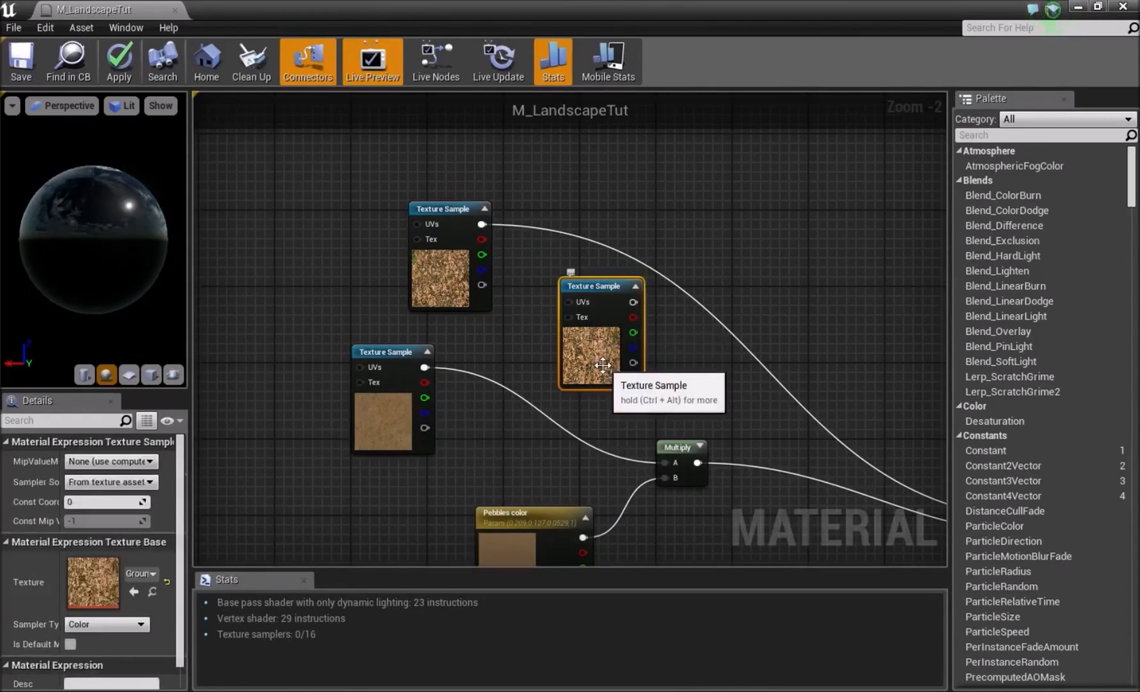
{"action": "key", "text": "Delete"}
Step: Align the leaves and soil texture samples in one column and move the Lerp up beside them
{"action": "right_click_drag", "start_coordinate": [602, 365], "coordinate": [470, 415]}
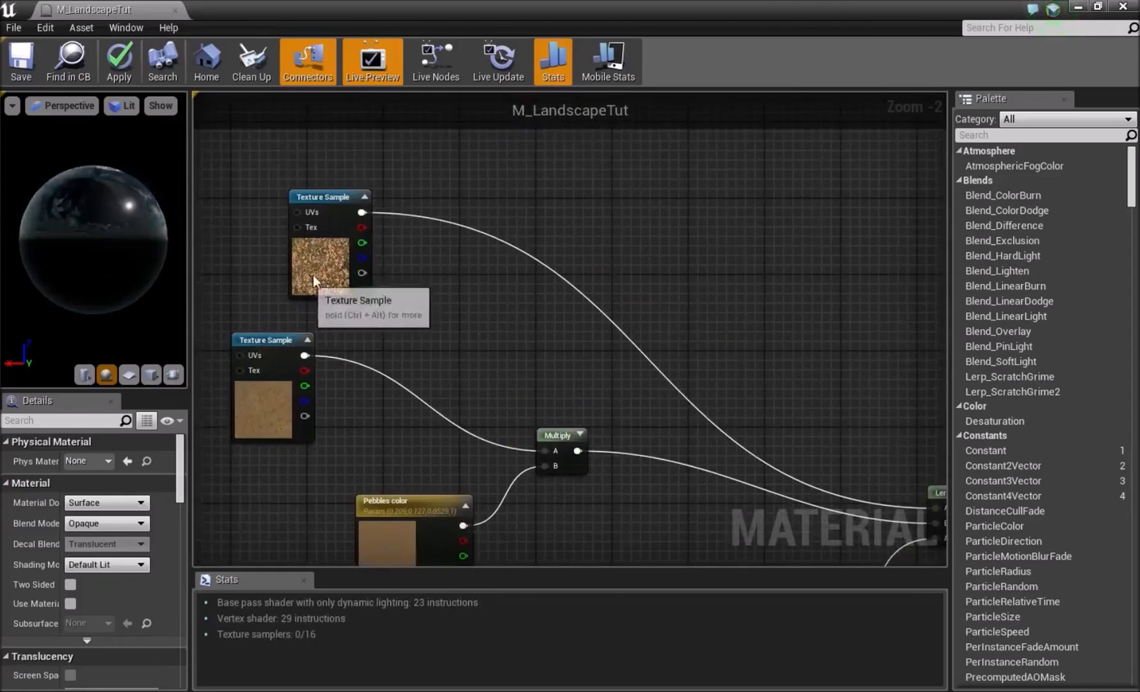
{"action": "left_click_drag", "start_coordinate": [314, 275], "coordinate": [380, 189]}
{"action": "left_click", "coordinate": [391, 276]}
{"action": "right_click_drag", "start_coordinate": [392, 278], "coordinate": [391, 381]}
{"action": "left_click_drag", "start_coordinate": [269, 533], "coordinate": [388, 437]}
{"action": "right_click_drag", "start_coordinate": [505, 509], "coordinate": [355, 329]}
{"action": "left_click_drag", "start_coordinate": [806, 422], "coordinate": [665, 155]}
{"action": "right_click_drag", "start_coordinate": [539, 218], "coordinate": [565, 465]}
{"action": "left_click_drag", "start_coordinate": [705, 395], "coordinate": [696, 376]}
{"action": "left_click", "coordinate": [613, 366]}
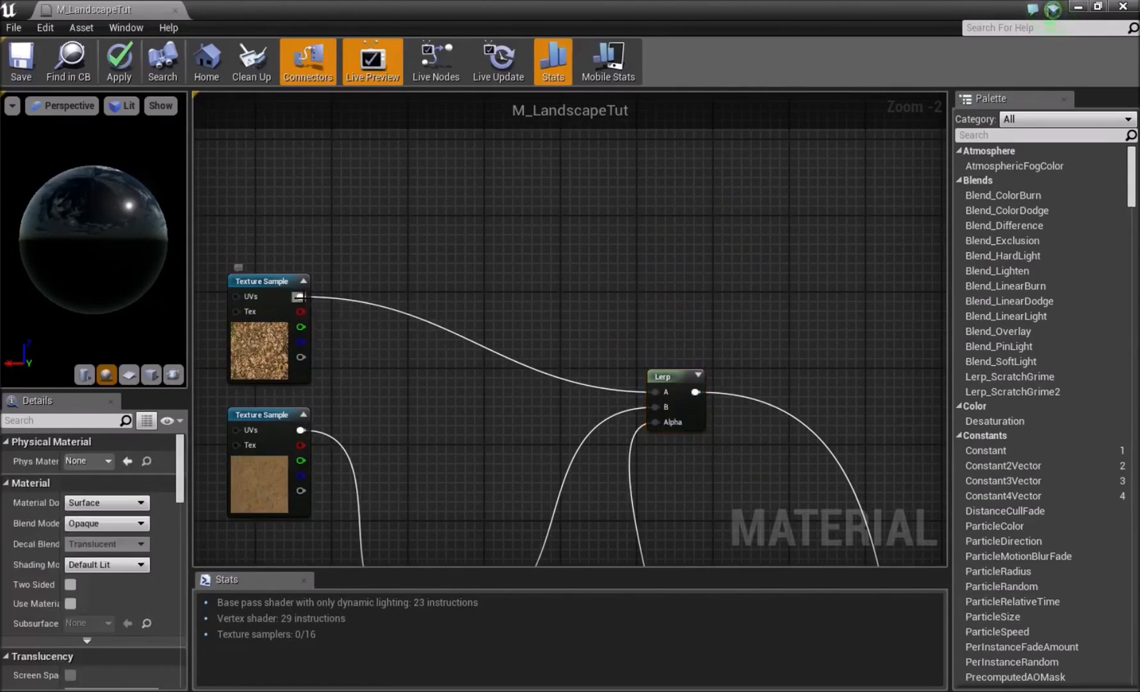
Step: Move the Pebbles color parameter beneath the soil texture sample and raise the Multiply node beside it
{"action": "right_click_drag", "start_coordinate": [355, 460], "coordinate": [554, 242]}
{"action": "left_click_drag", "start_coordinate": [453, 488], "coordinate": [441, 379]}
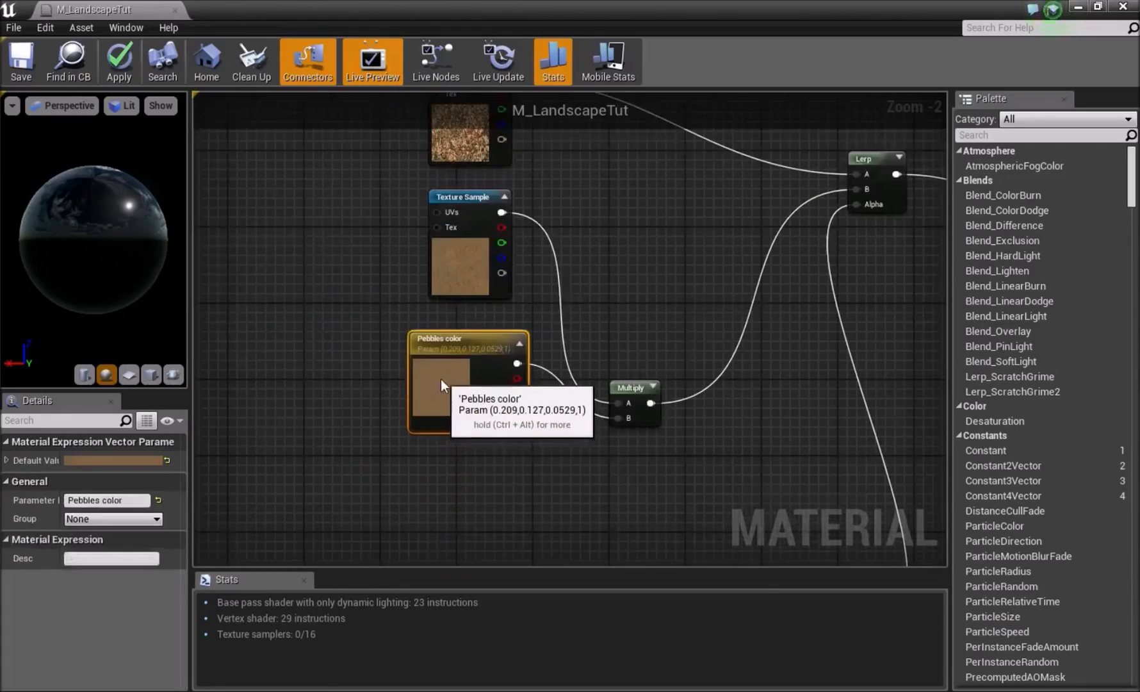
{"action": "left_click_drag", "start_coordinate": [635, 392], "coordinate": [645, 287]}
{"action": "left_click", "coordinate": [594, 348]}
Step: Shift the soil texture sample away from the Multiply and connect its output to the Multiply's input A
{"action": "left_click_drag", "start_coordinate": [439, 264], "coordinate": [391, 264]}
{"action": "left_click_drag", "start_coordinate": [454, 212], "coordinate": [630, 300]}
{"action": "left_click", "coordinate": [644, 289]}
{"action": "right_click_drag", "start_coordinate": [705, 335], "coordinate": [646, 365]}
{"action": "left_click", "coordinate": [646, 365]}
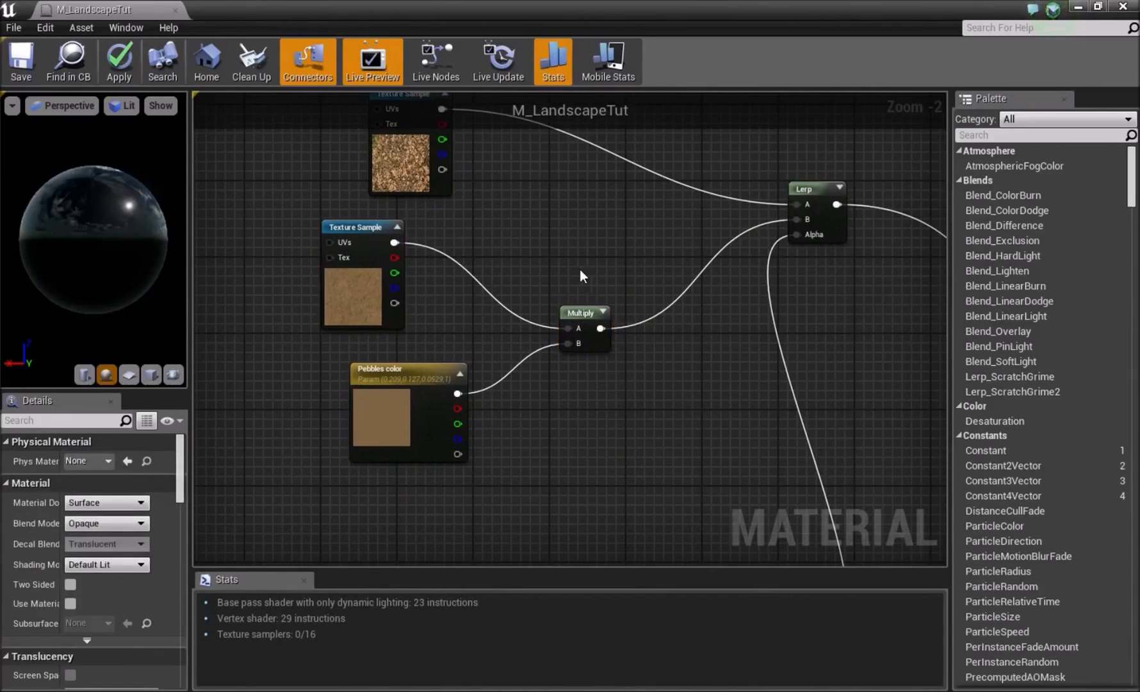
Step: Frame the Multiply node with a comment titled M
{"action": "left_click_drag", "start_coordinate": [556, 288], "coordinate": [611, 355]}
{"action": "key", "text": "c"}
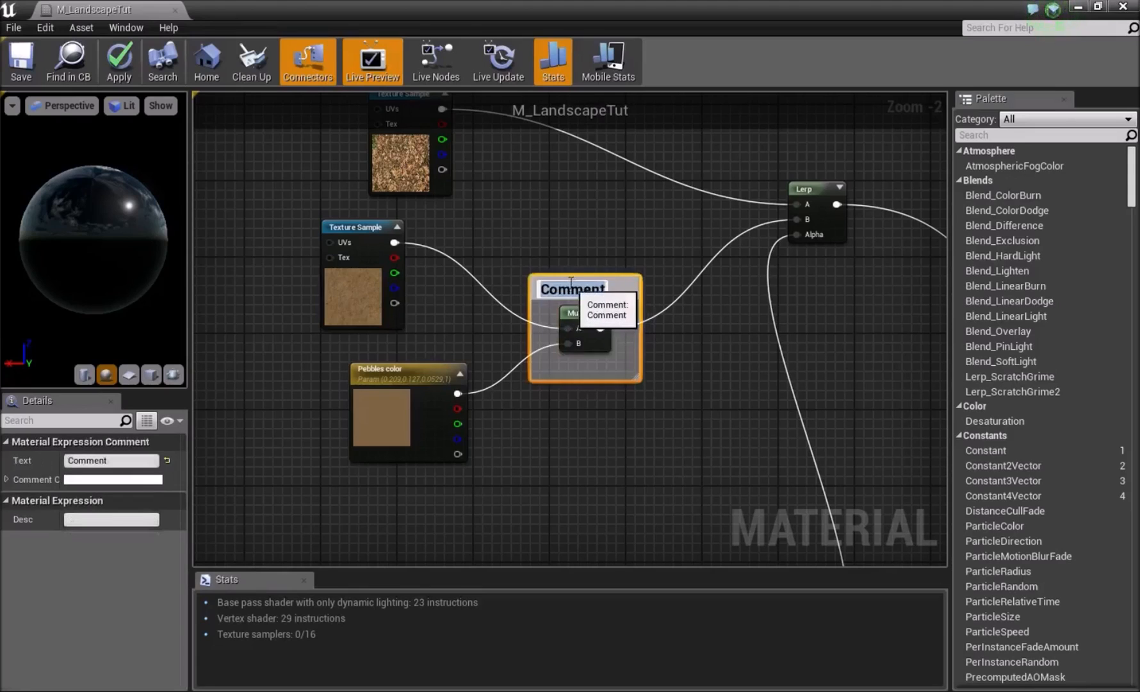
{"action": "left_click", "coordinate": [627, 272]}
Step: Frame the Lerp node with a comment titled L
{"action": "right_click_drag", "start_coordinate": [734, 280], "coordinate": [614, 312]}
{"action": "left_click_drag", "start_coordinate": [627, 191], "coordinate": [788, 307]}
{"action": "key", "text": "c"}
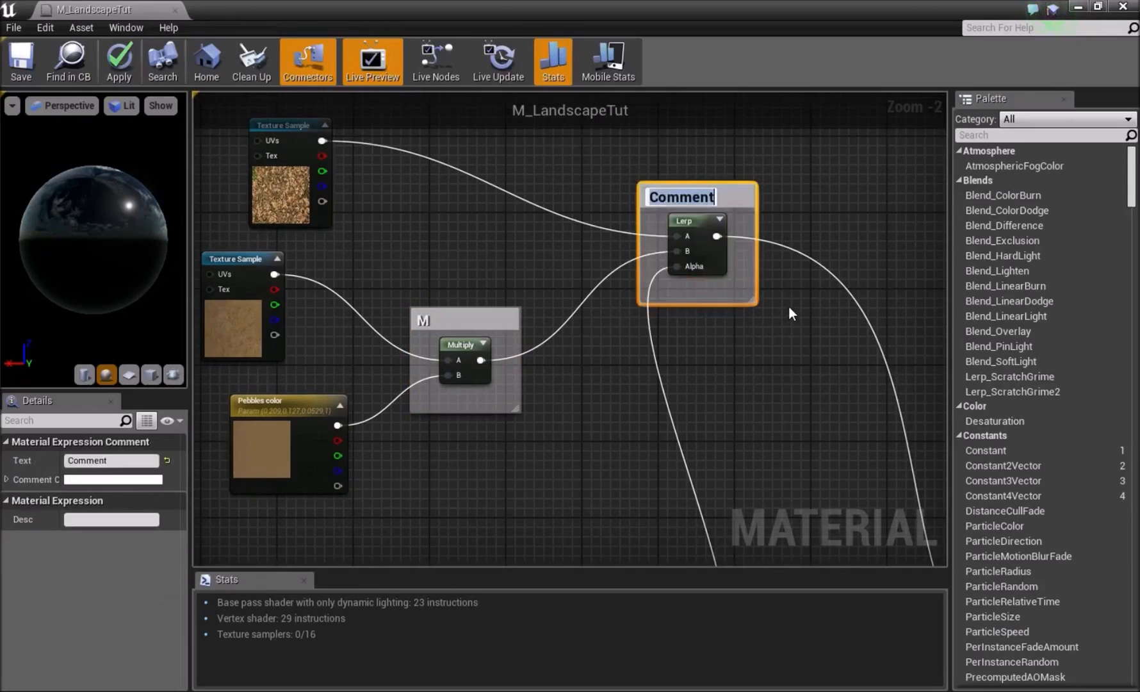
{"action": "type", "text": "L"}
{"action": "left_click", "coordinate": [714, 351]}
Step: Frame the leaves texture sample with a comment titled T
{"action": "right_click_drag", "start_coordinate": [195, 144], "coordinate": [348, 186]}
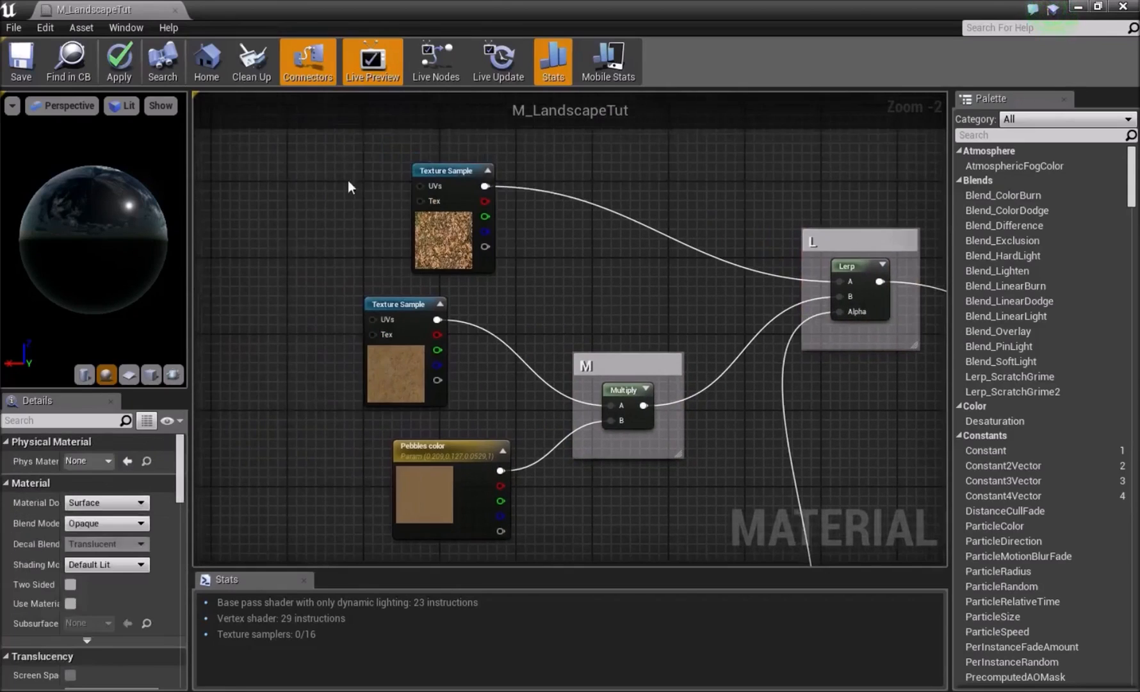
{"action": "left_click_drag", "start_coordinate": [550, 268], "coordinate": [556, 275]}
{"action": "type", "text": "c"}
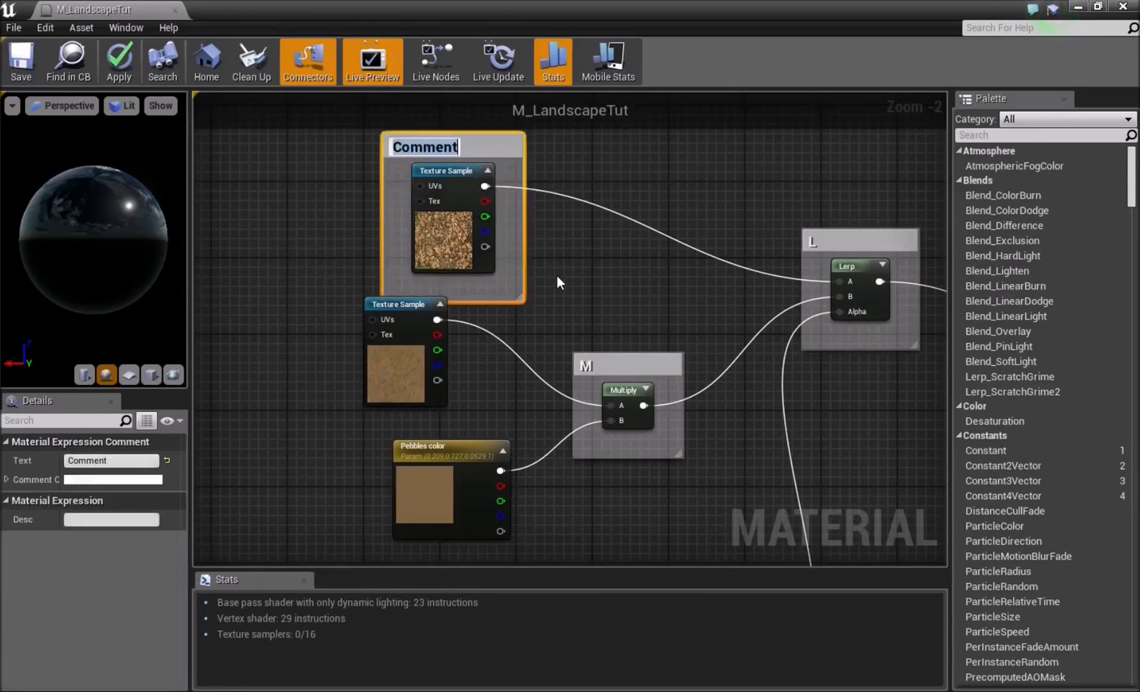
{"action": "type", "text": "t"}
{"action": "key", "text": "BackSpace"}
{"action": "type", "text": "T"}
{"action": "key", "text": "shift+Return"}
{"action": "left_click", "coordinate": [502, 247]}
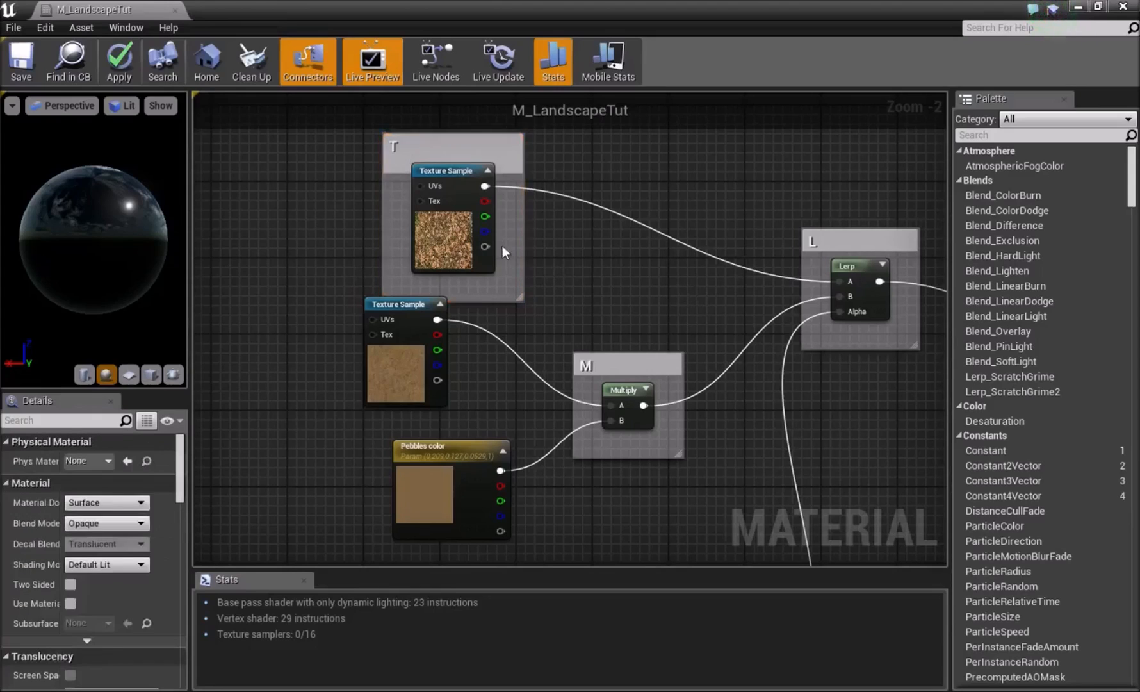
Step: Move the T comment clear of the soil sample and lower the leaves texture sample within its frame
{"action": "left_click_drag", "start_coordinate": [464, 154], "coordinate": [450, 118]}
{"action": "left_click_drag", "start_coordinate": [437, 190], "coordinate": [435, 214]}
{"action": "left_click", "coordinate": [657, 291]}
{"action": "right_click_drag", "start_coordinate": [574, 354], "coordinate": [548, 329]}
Step: Frame the Pebbles color parameter with a comment titled V and move it down, clear of the soil sample
{"action": "left_click", "coordinate": [373, 477]}
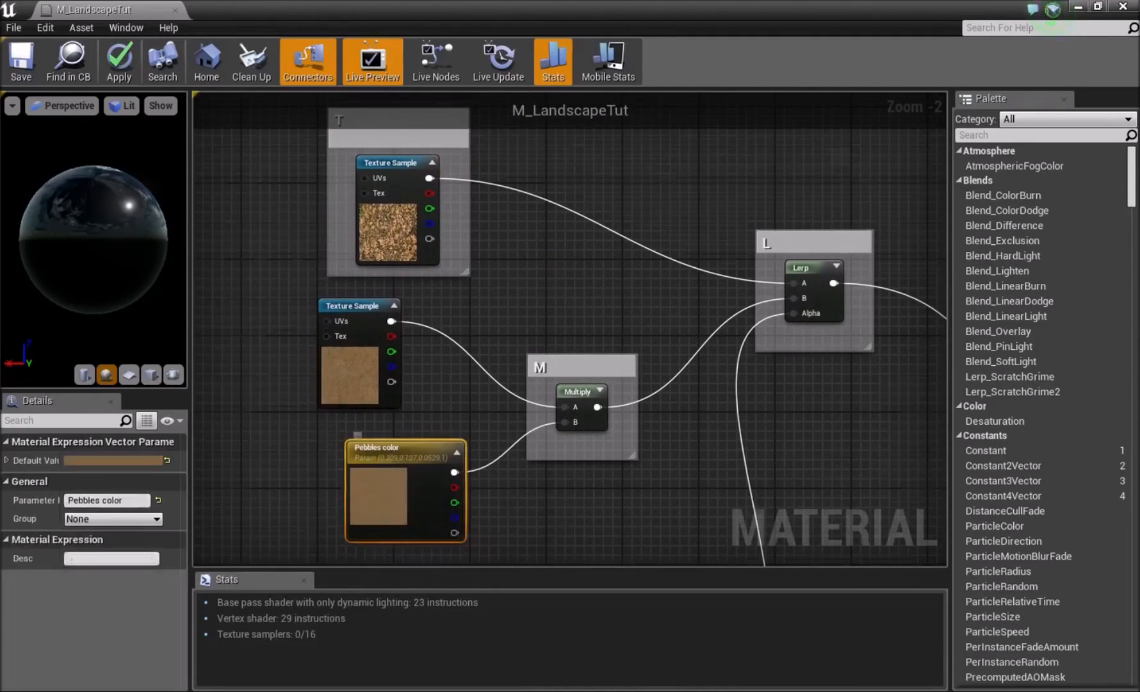
{"action": "right_click_drag", "start_coordinate": [373, 477], "coordinate": [346, 413]}
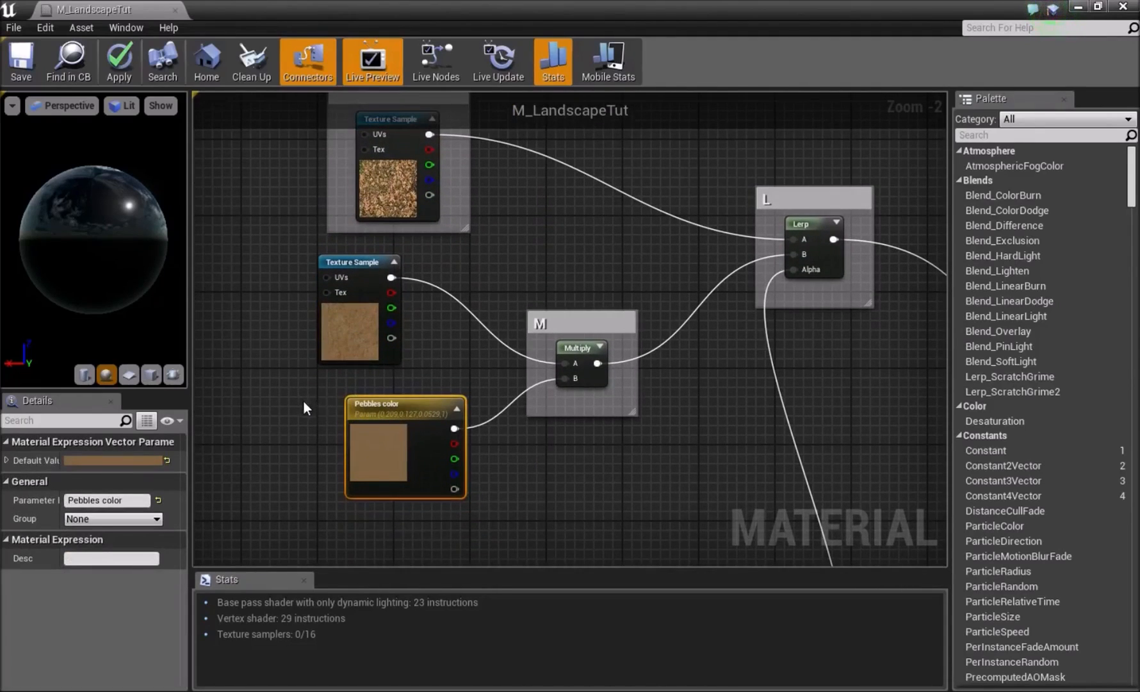
{"action": "type", "text": "c"}
{"action": "type", "text": "V"}
{"action": "key", "text": "Return"}
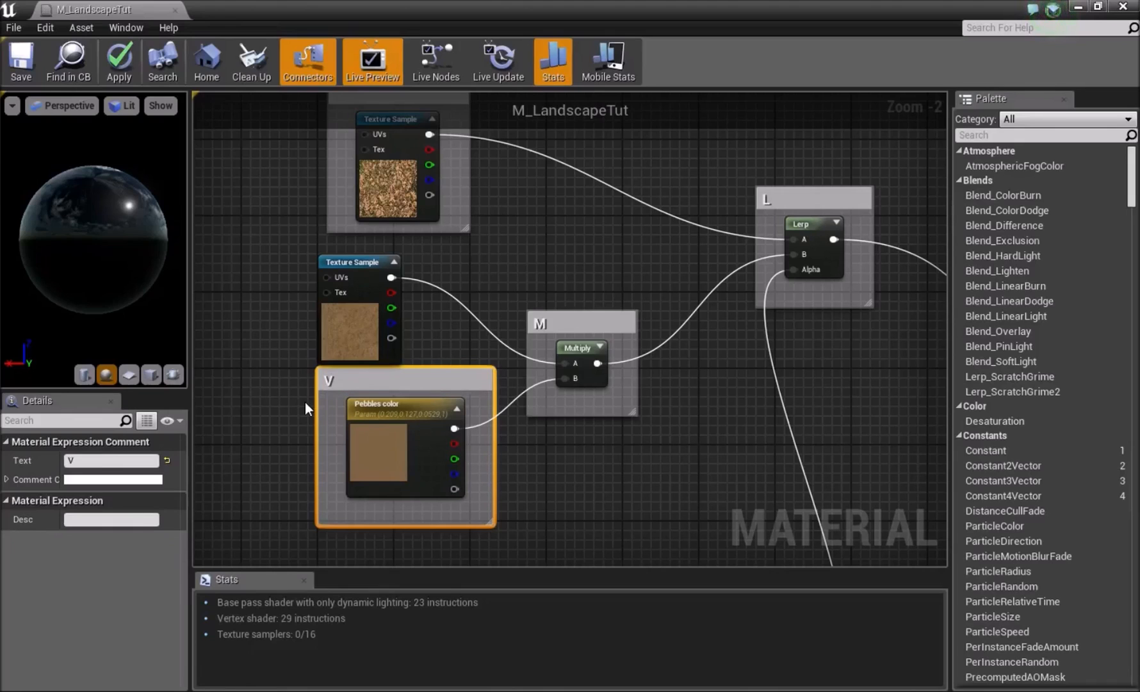
{"action": "left_click", "coordinate": [610, 347]}
{"action": "left_click_drag", "start_coordinate": [400, 379], "coordinate": [393, 408]}
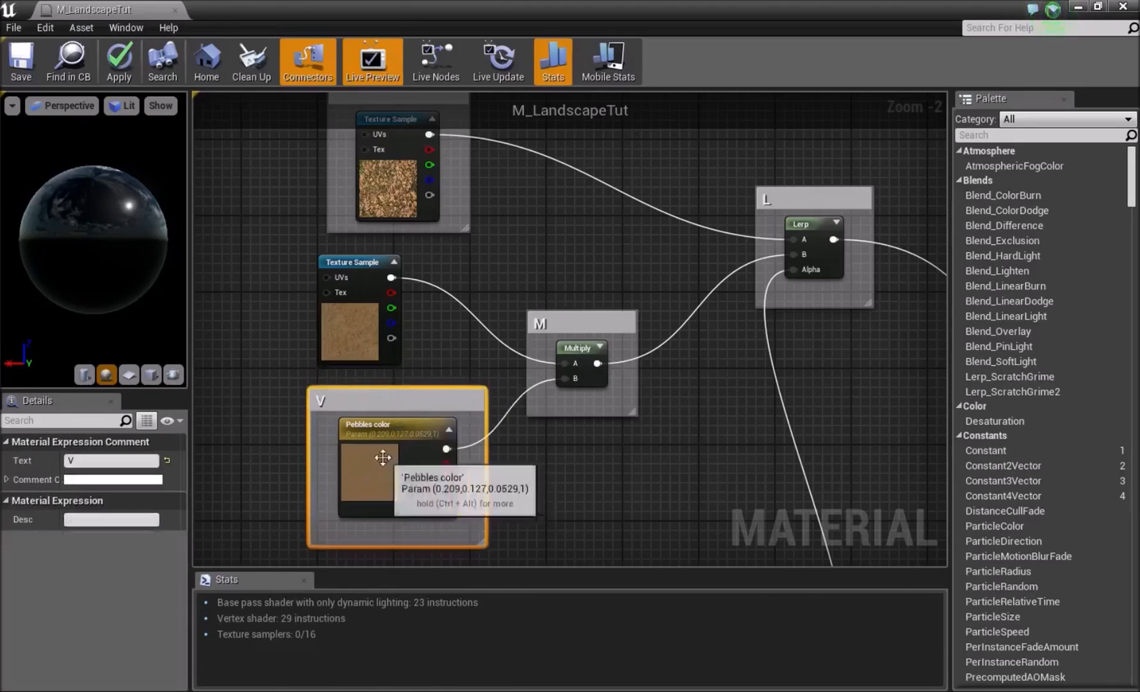
Step: Examine the Pebbles color parameter's color in the color picker without changing it, and its parameter name
{"action": "double_click", "coordinate": [377, 472]}
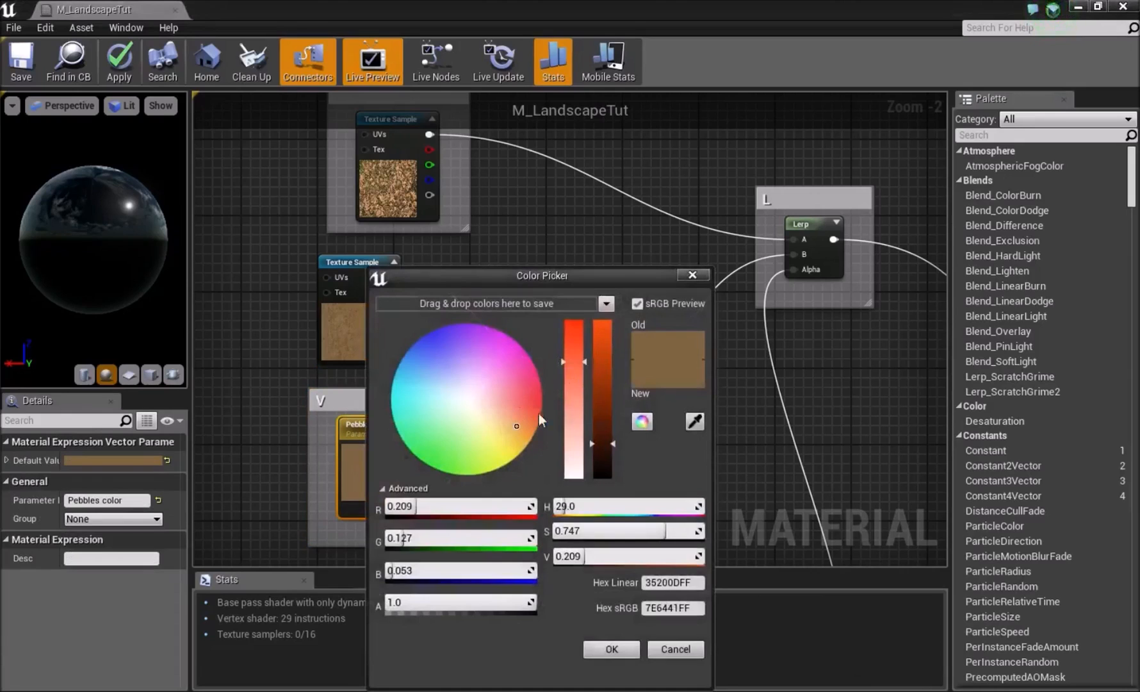
{"action": "left_click", "coordinate": [674, 649]}
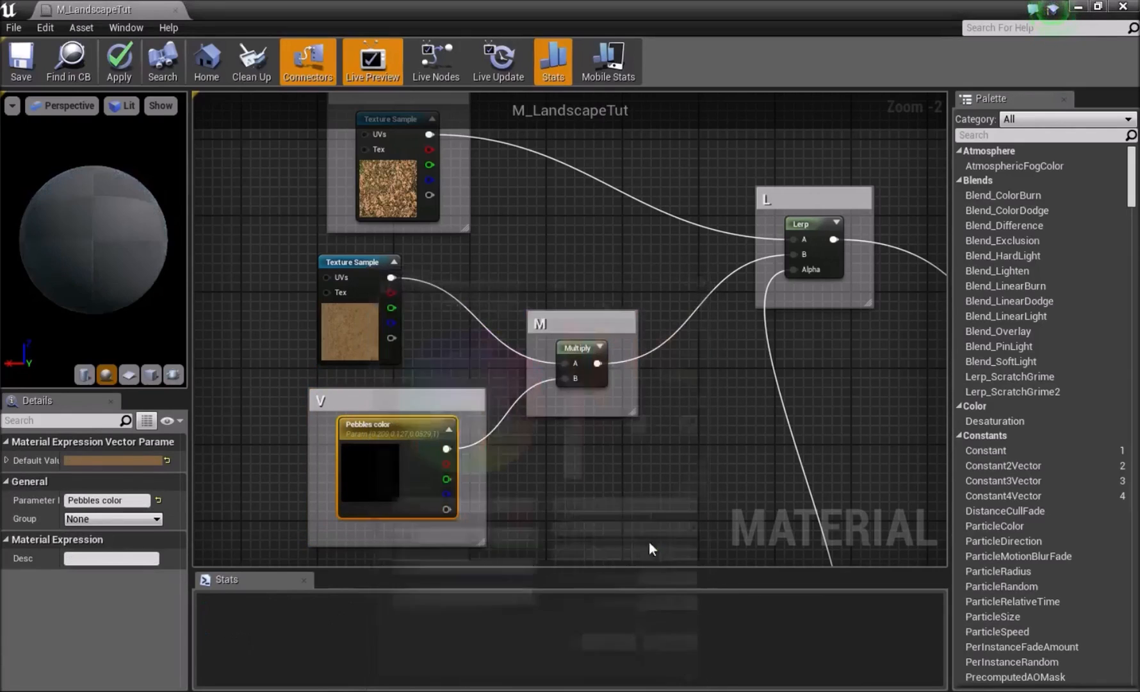
{"action": "double_click", "coordinate": [379, 477]}
{"action": "left_click", "coordinate": [694, 649]}
{"action": "left_click", "coordinate": [615, 517]}
{"action": "double_click", "coordinate": [393, 468]}
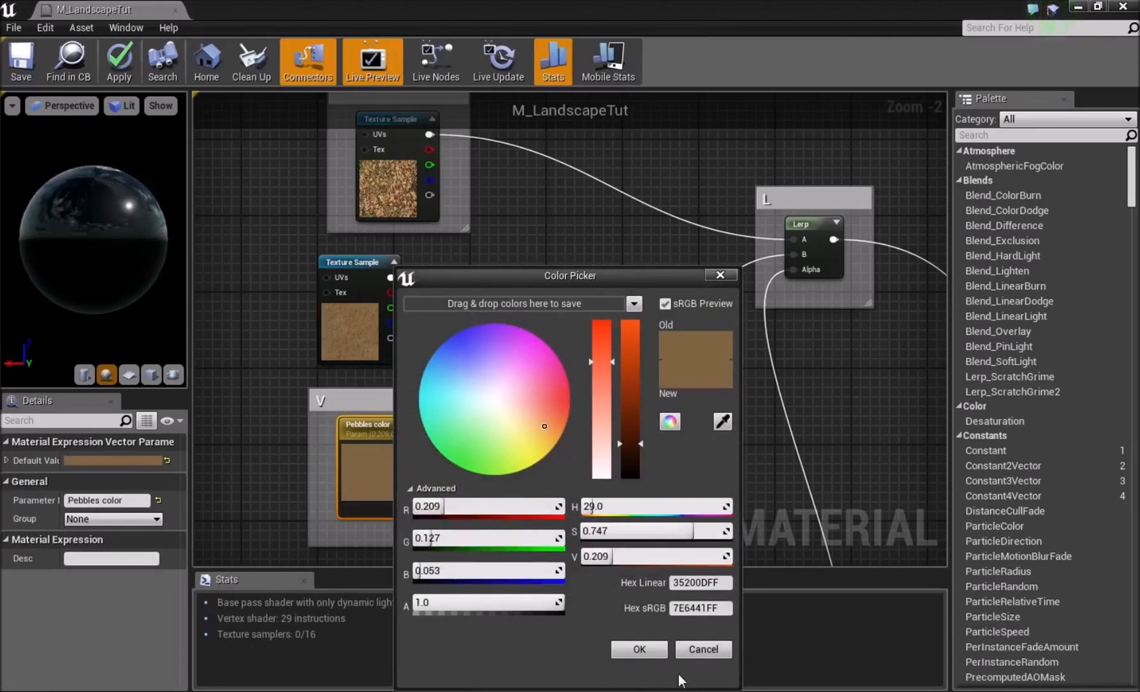
{"action": "left_click", "coordinate": [696, 653]}
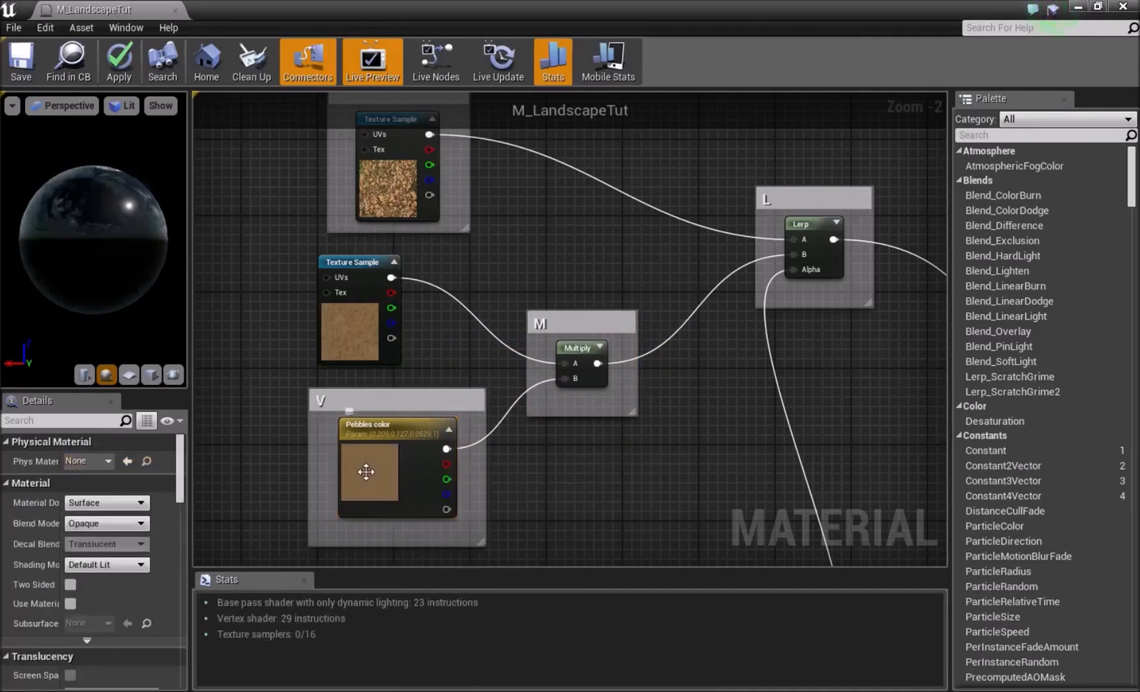
{"action": "left_click", "coordinate": [371, 465]}
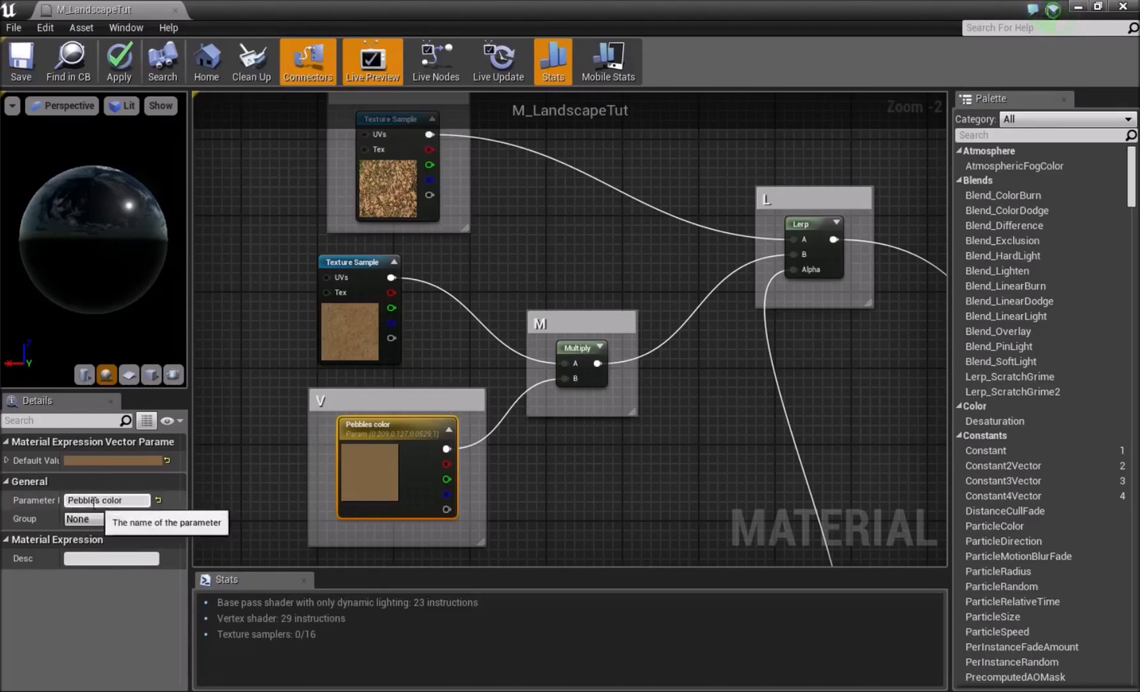
Step: Sample a brown from the soil texture preview with the eyedropper to set Pebbles color to R 0.287, G 0.156, B 0.061
{"action": "double_click", "coordinate": [369, 486]}
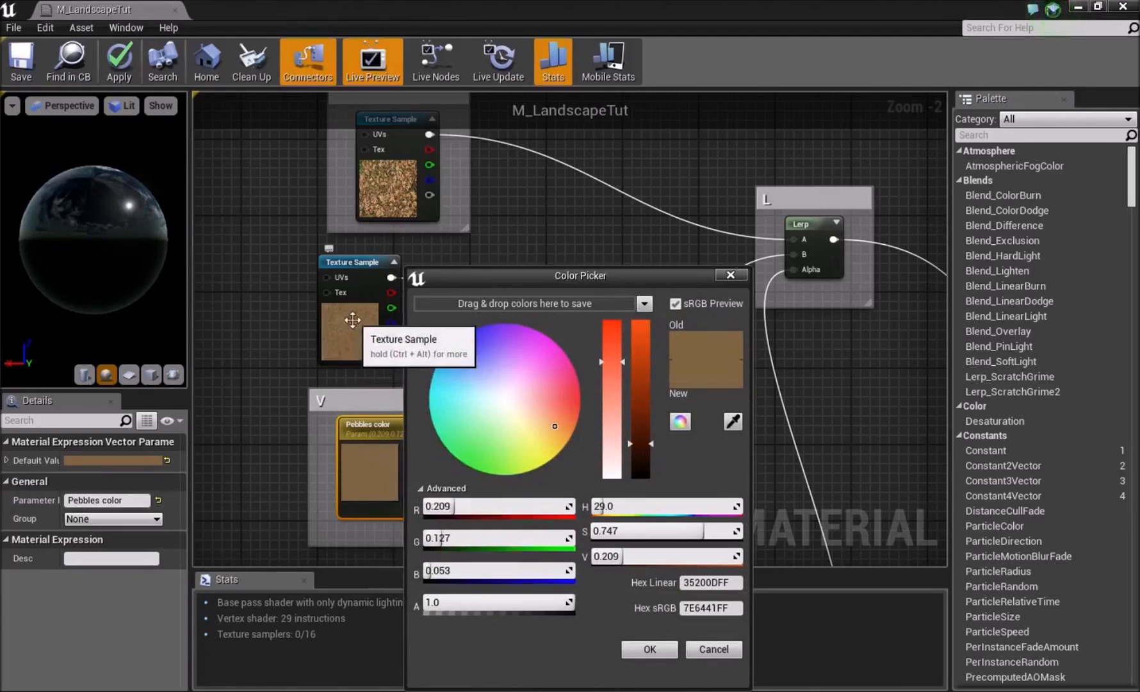
{"action": "left_click", "coordinate": [733, 420]}
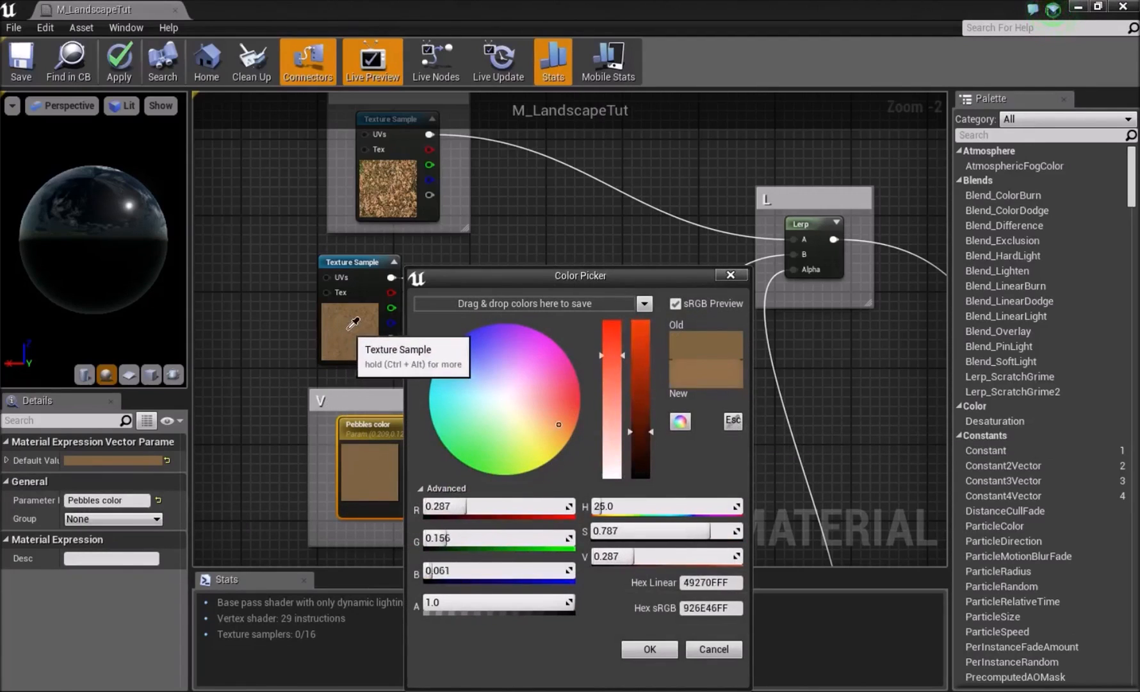
{"action": "left_click", "coordinate": [349, 327]}
{"action": "left_click", "coordinate": [557, 454]}
{"action": "right_click_drag", "start_coordinate": [556, 456], "coordinate": [551, 430]}
{"action": "left_click", "coordinate": [346, 404]}
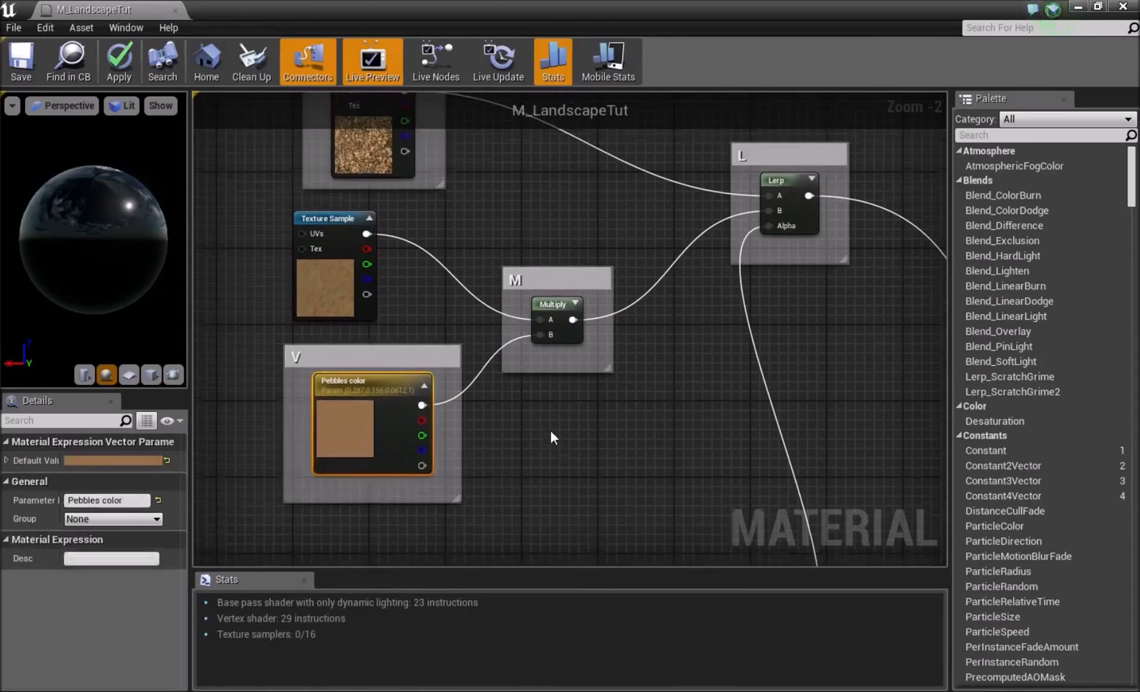
{"action": "left_click", "coordinate": [551, 431]}
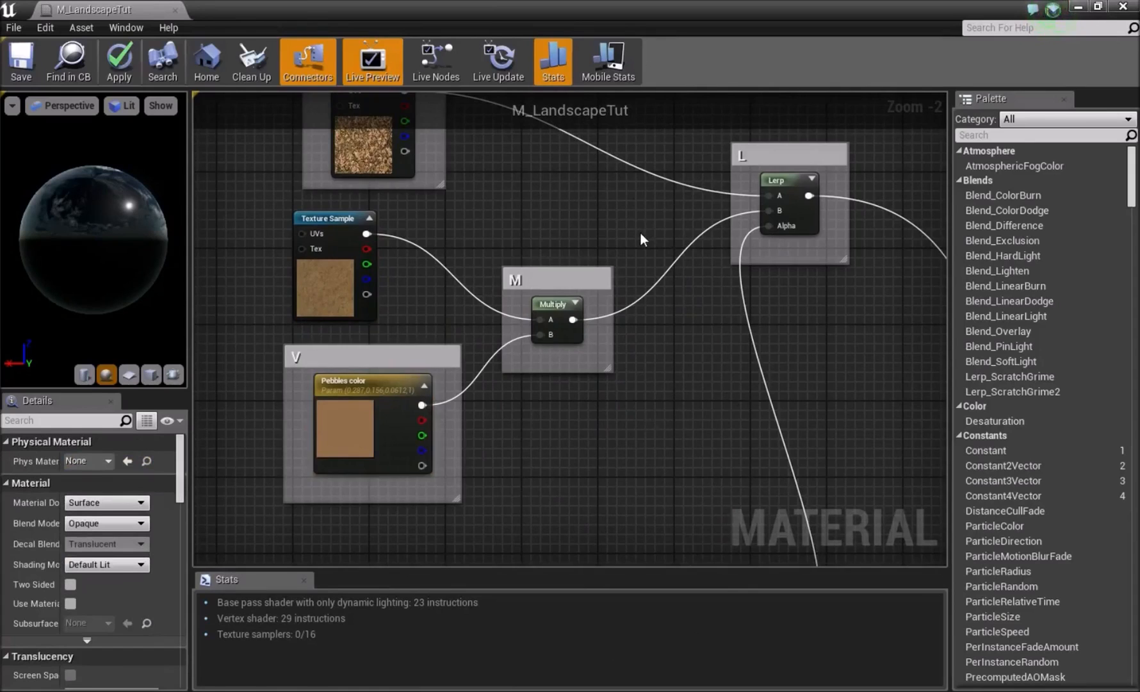
Step: Move the V comment with its Pebbles color parameter slightly farther below the soil texture sample
{"action": "scroll", "coordinate": [639, 231], "scroll_direction": "down", "scroll_amount": 2}
{"action": "right_click_drag", "start_coordinate": [482, 306], "coordinate": [485, 358]}
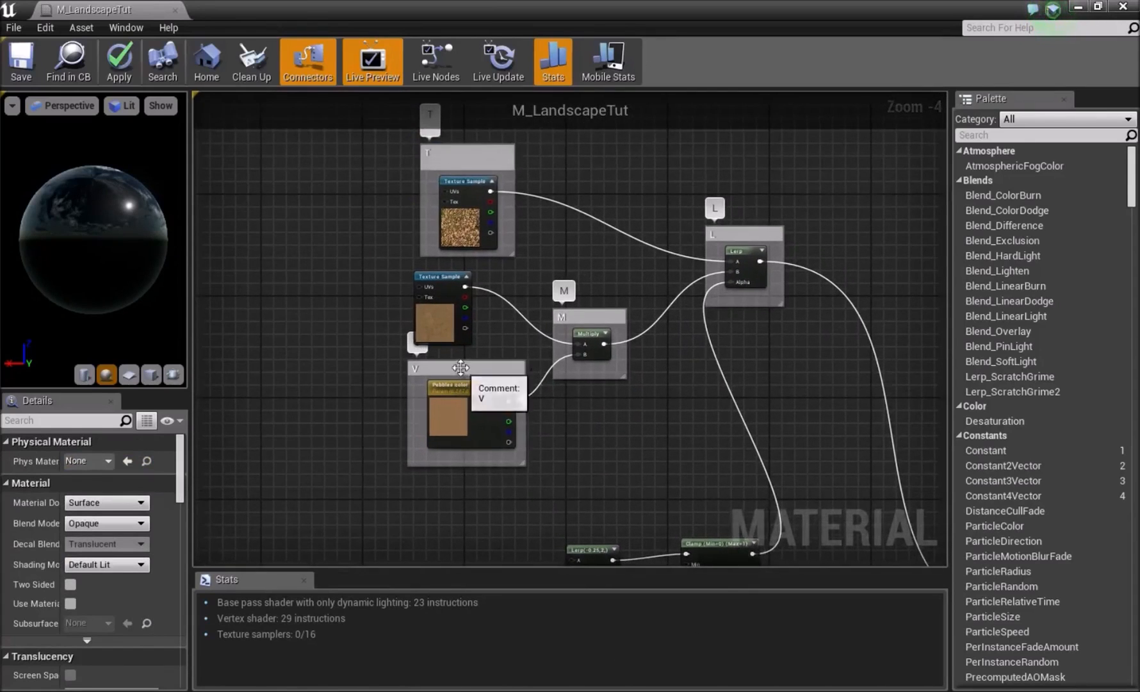
{"action": "left_click", "coordinate": [461, 368]}
{"action": "scroll", "coordinate": [471, 390], "scroll_direction": "up", "scroll_amount": 2}
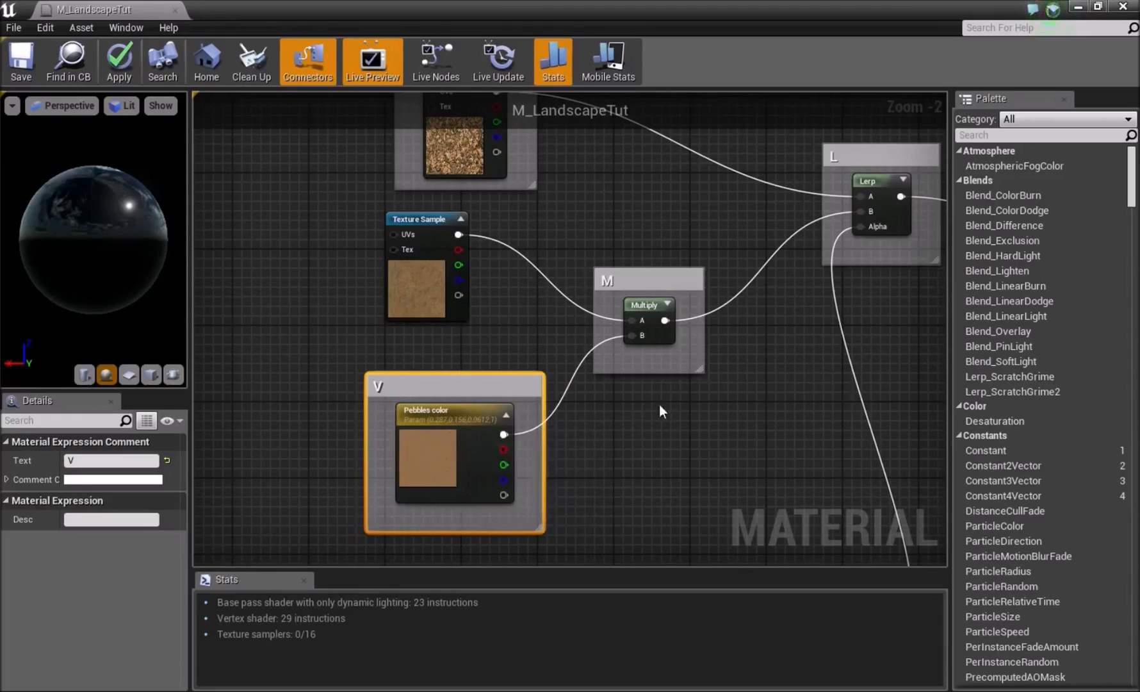
Step: Move the Pebbles texture samples, color parameter, Multiply and Lerp nodes up together, leaving room above the node chains below
{"action": "right_click_drag", "start_coordinate": [644, 411], "coordinate": [595, 419]}
{"action": "left_click", "coordinate": [595, 418]}
{"action": "left_click", "coordinate": [420, 370]}
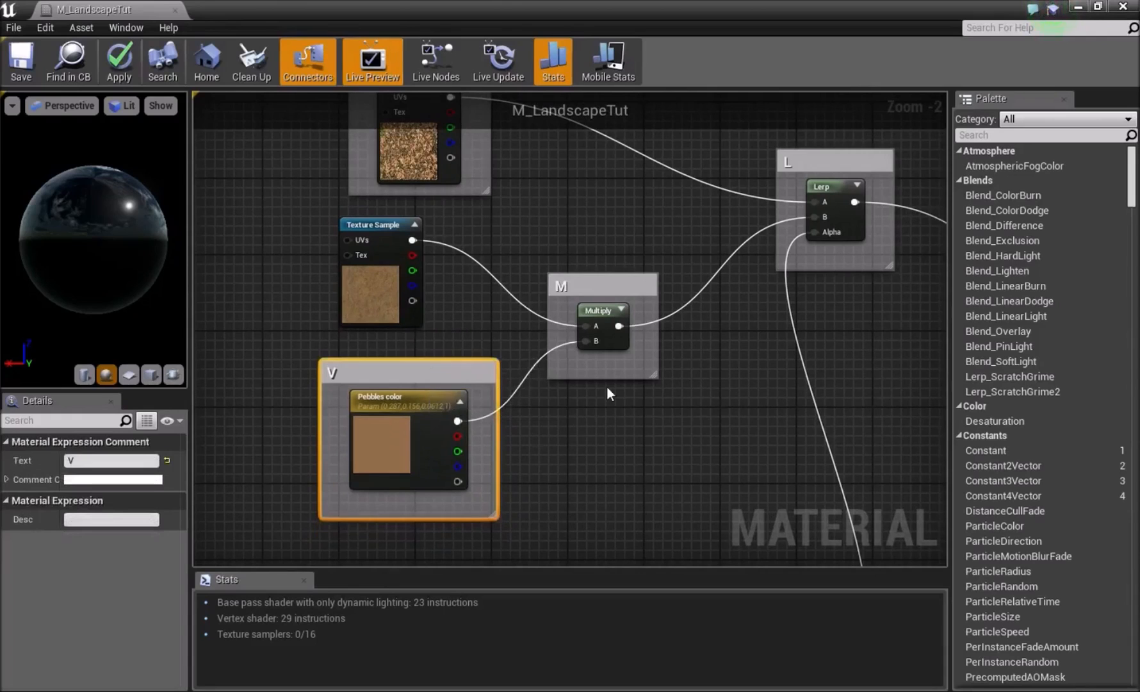
{"action": "scroll", "coordinate": [636, 400], "scroll_direction": "down", "scroll_amount": 1}
{"action": "left_click", "coordinate": [654, 425]}
{"action": "right_click_drag", "start_coordinate": [261, 155], "coordinate": [283, 183]}
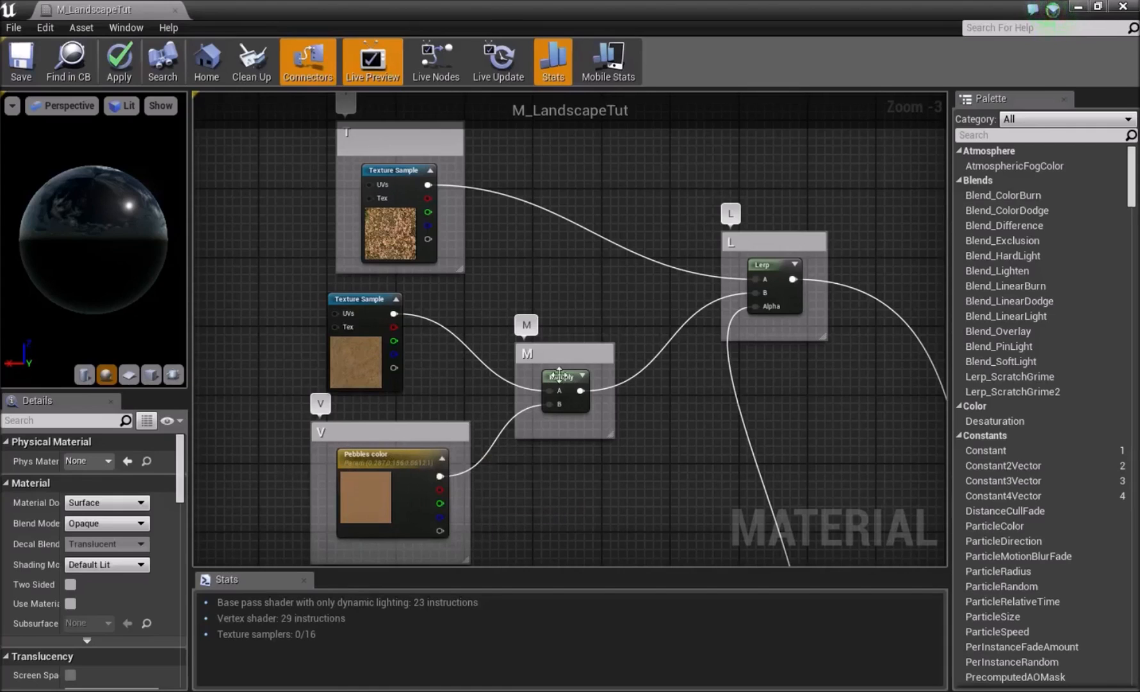
{"action": "scroll", "coordinate": [577, 397], "scroll_direction": "down", "scroll_amount": 3}
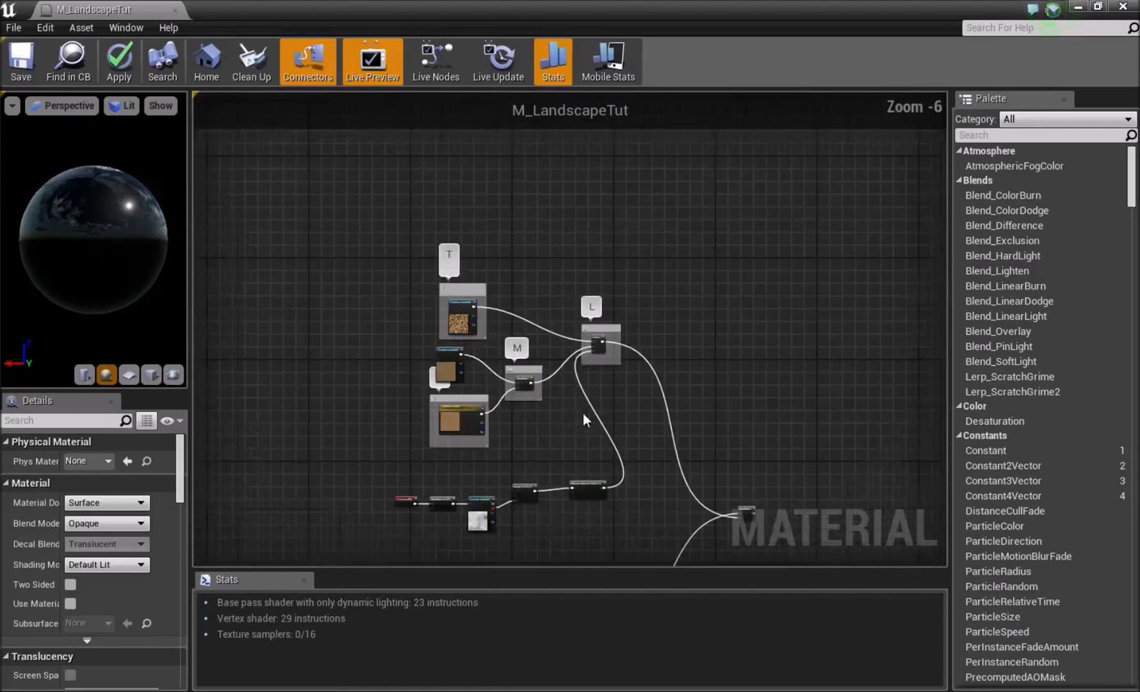
{"action": "right_click_drag", "start_coordinate": [583, 414], "coordinate": [588, 373]}
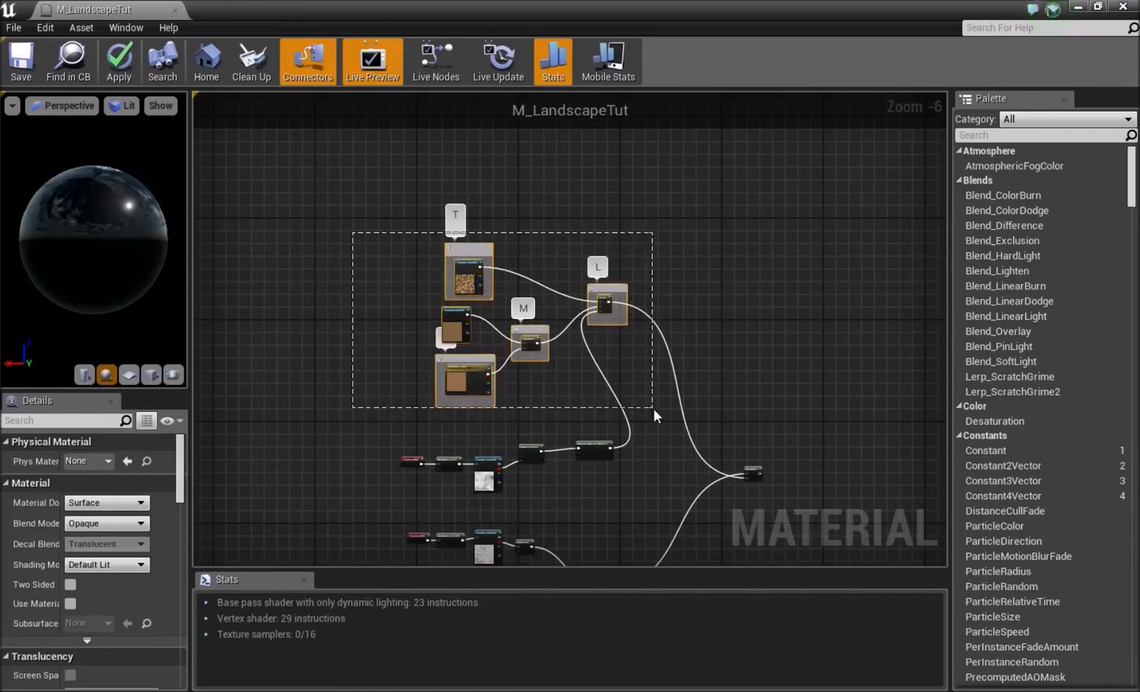
{"action": "left_click_drag", "start_coordinate": [653, 410], "coordinate": [654, 410]}
{"action": "left_click_drag", "start_coordinate": [606, 288], "coordinate": [581, 194]}
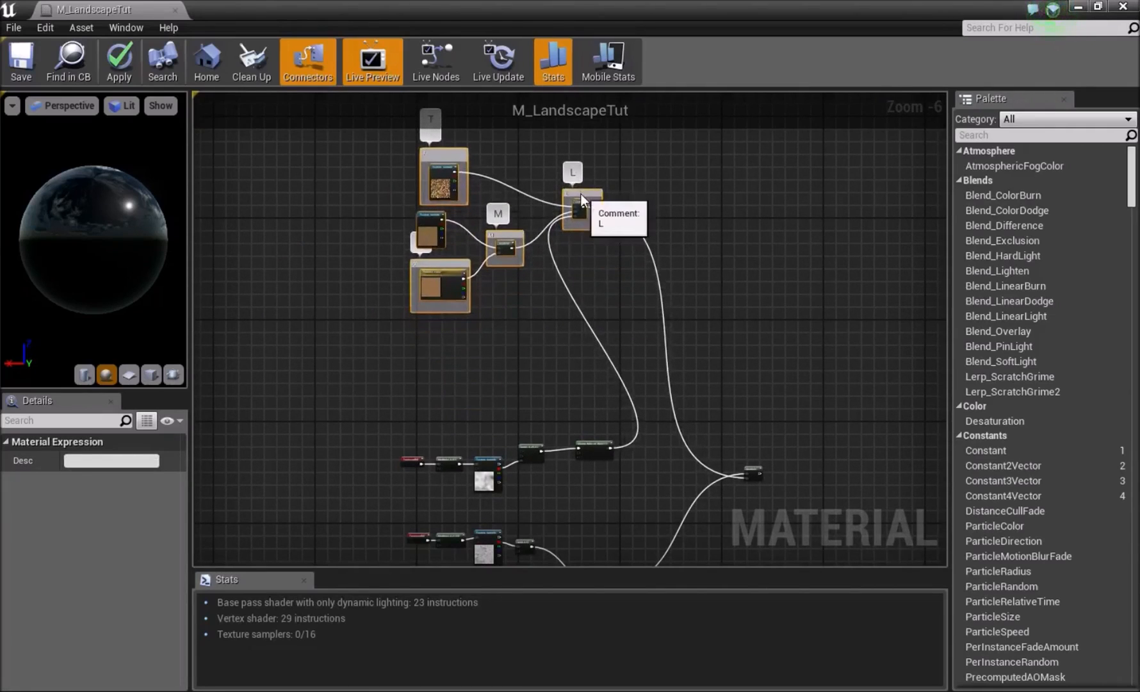
{"action": "left_click", "coordinate": [494, 405]}
Step: Move the Lerp's alpha chain, from TexCoord through Clamp, up and left, away from the three chains below
{"action": "right_click_drag", "start_coordinate": [496, 410], "coordinate": [440, 244]}
{"action": "left_click_drag", "start_coordinate": [302, 251], "coordinate": [420, 309]}
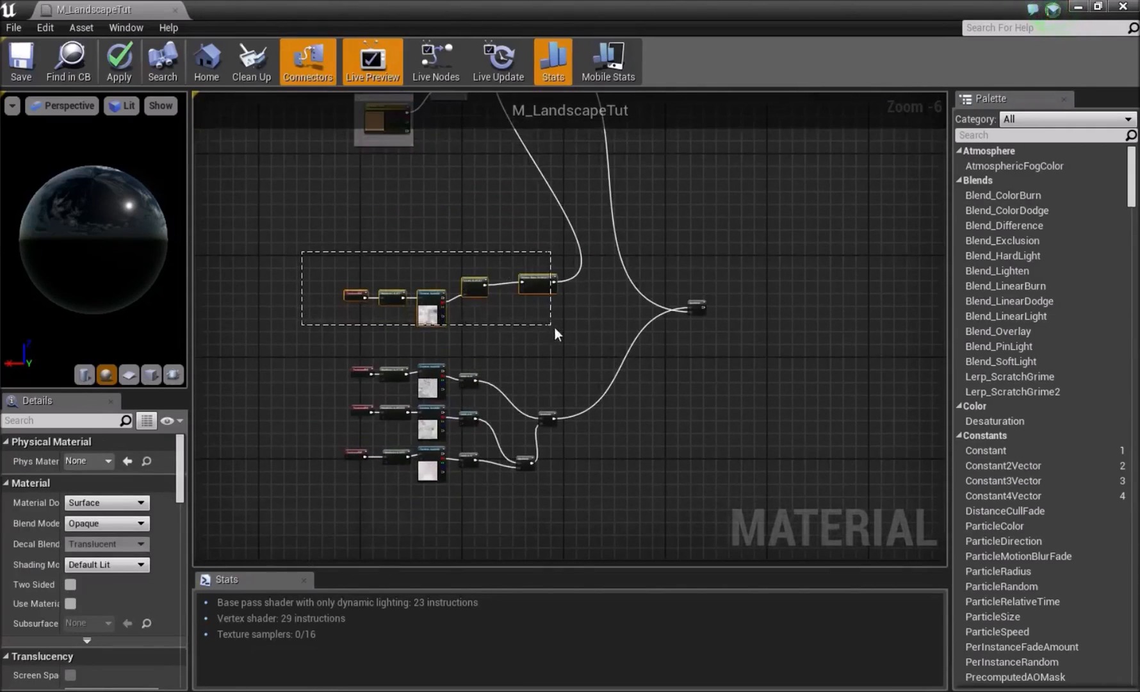
{"action": "left_click_drag", "start_coordinate": [554, 326], "coordinate": [556, 328]}
{"action": "left_click_drag", "start_coordinate": [534, 277], "coordinate": [488, 232]}
{"action": "left_click", "coordinate": [488, 274]}
Step: Place an extra TexCoord node above the alpha chain and delete it again
{"action": "right_click_drag", "start_coordinate": [488, 275], "coordinate": [533, 327]}
{"action": "scroll", "coordinate": [425, 312], "scroll_direction": "up", "scroll_amount": 5}
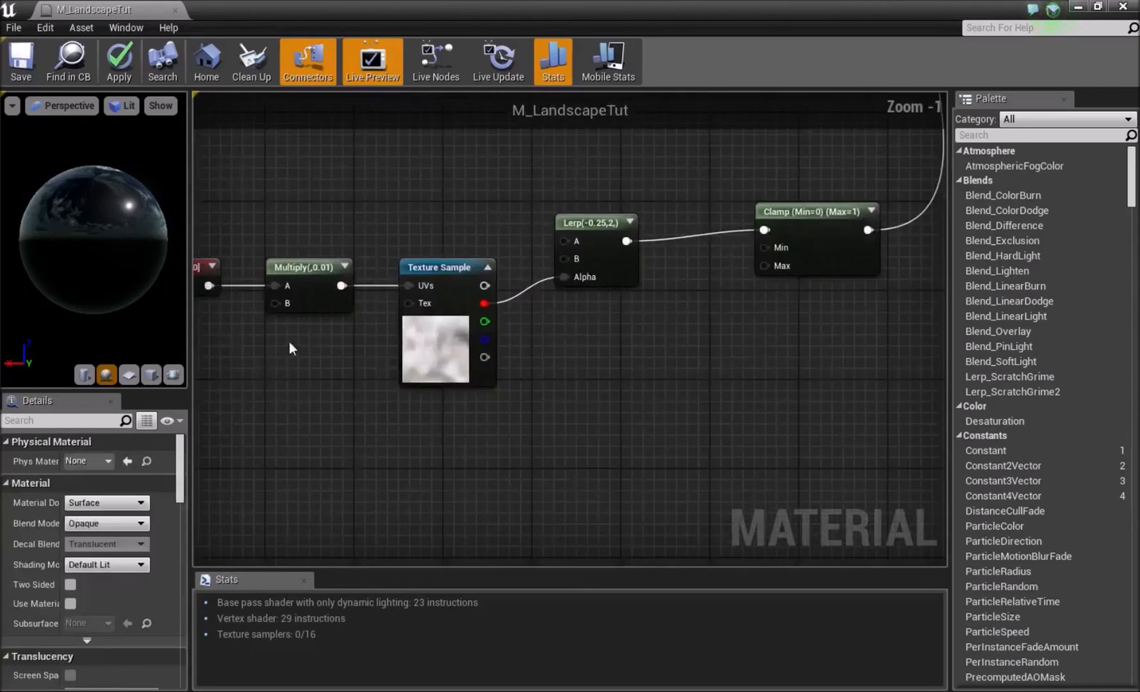
{"action": "left_click", "coordinate": [247, 311]}
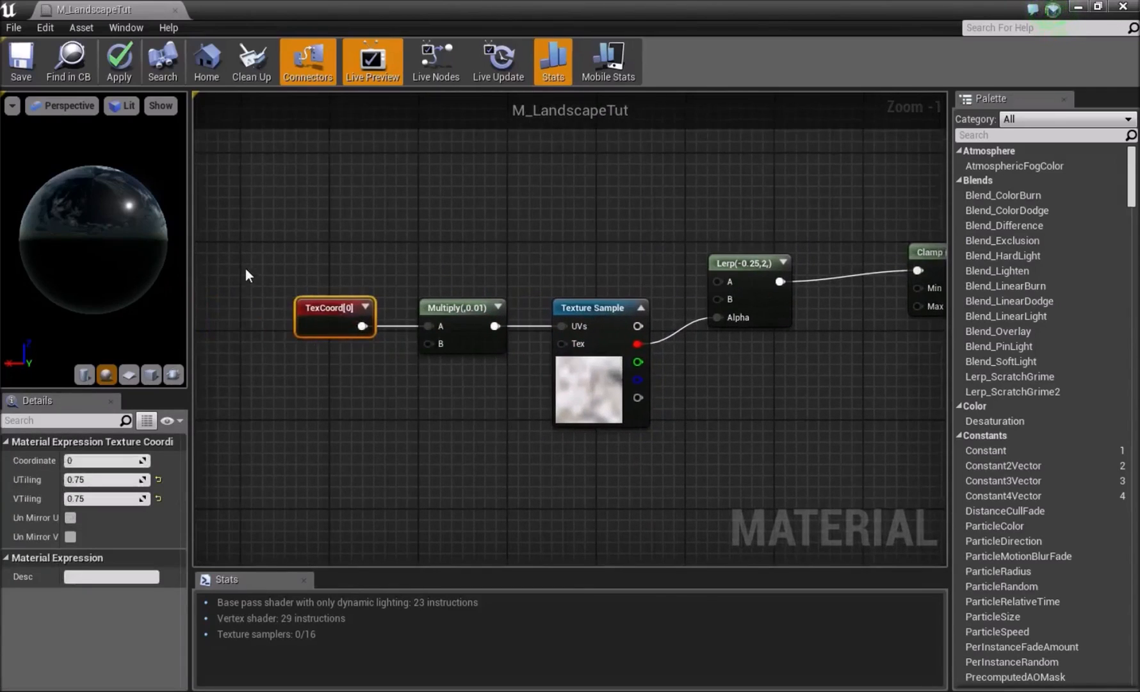
{"action": "right_click_drag", "start_coordinate": [289, 212], "coordinate": [268, 295]}
{"action": "left_click", "coordinate": [257, 192]}
{"action": "key", "text": "u"}
{"action": "left_click", "coordinate": [257, 185]}
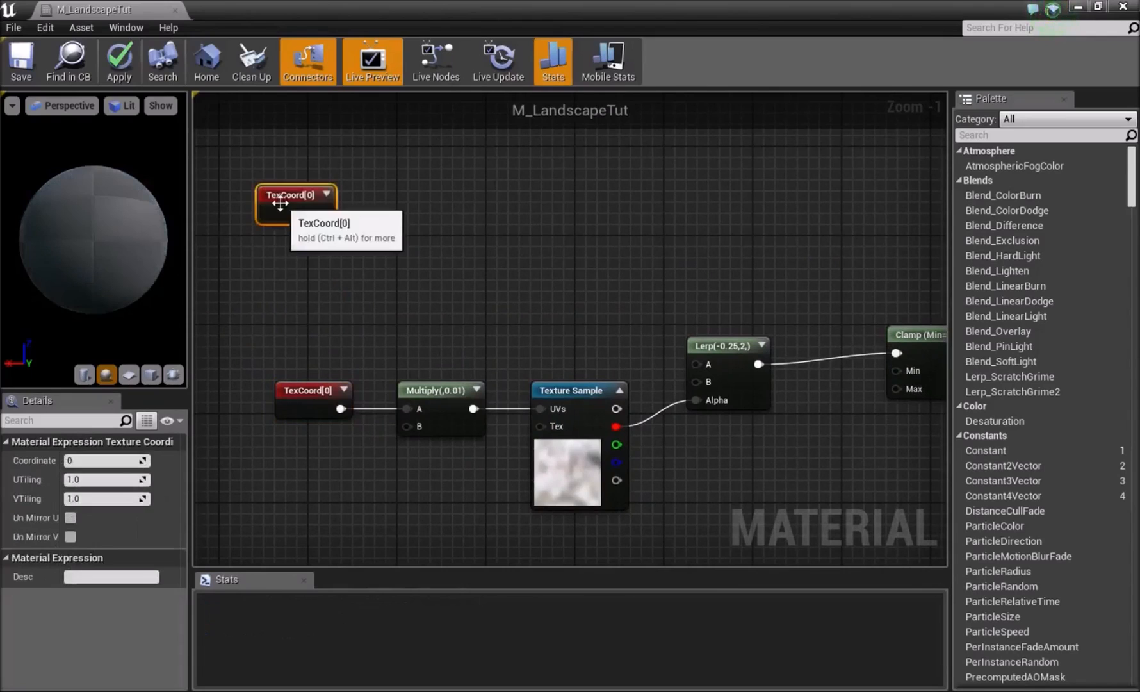
{"action": "key", "text": "Delete"}
Step: Frame the alpha chain's TexCoord node with a comment titled U and move it up and left
{"action": "left_click_drag", "start_coordinate": [296, 408], "coordinate": [359, 456]}
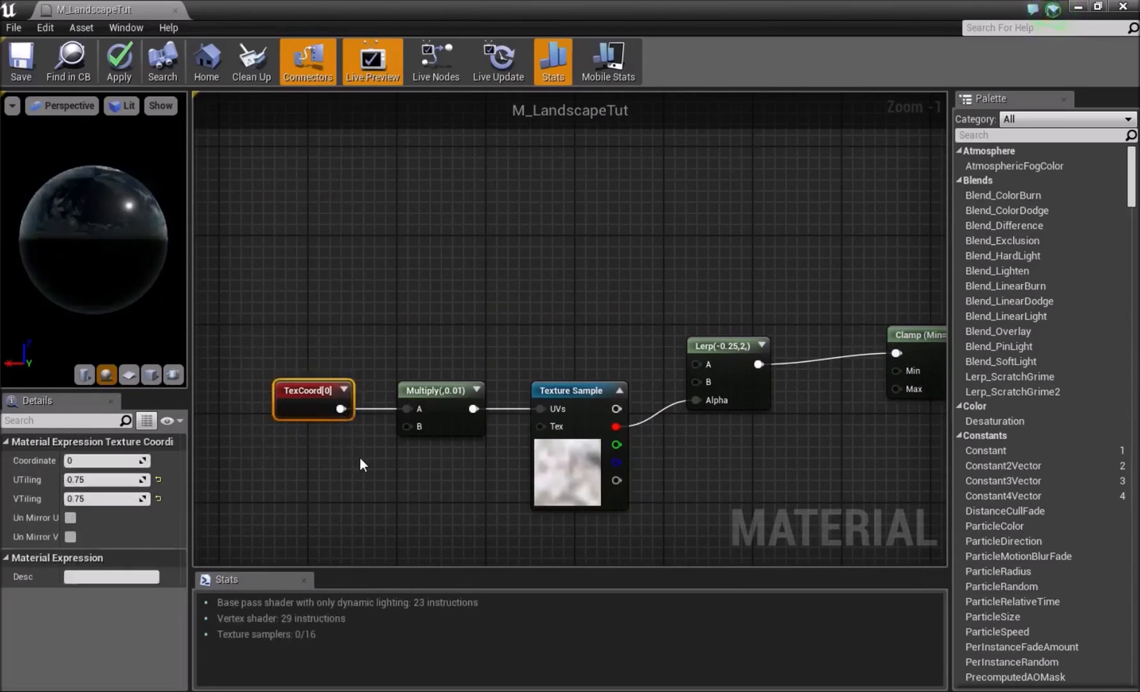
{"action": "key", "text": "c"}
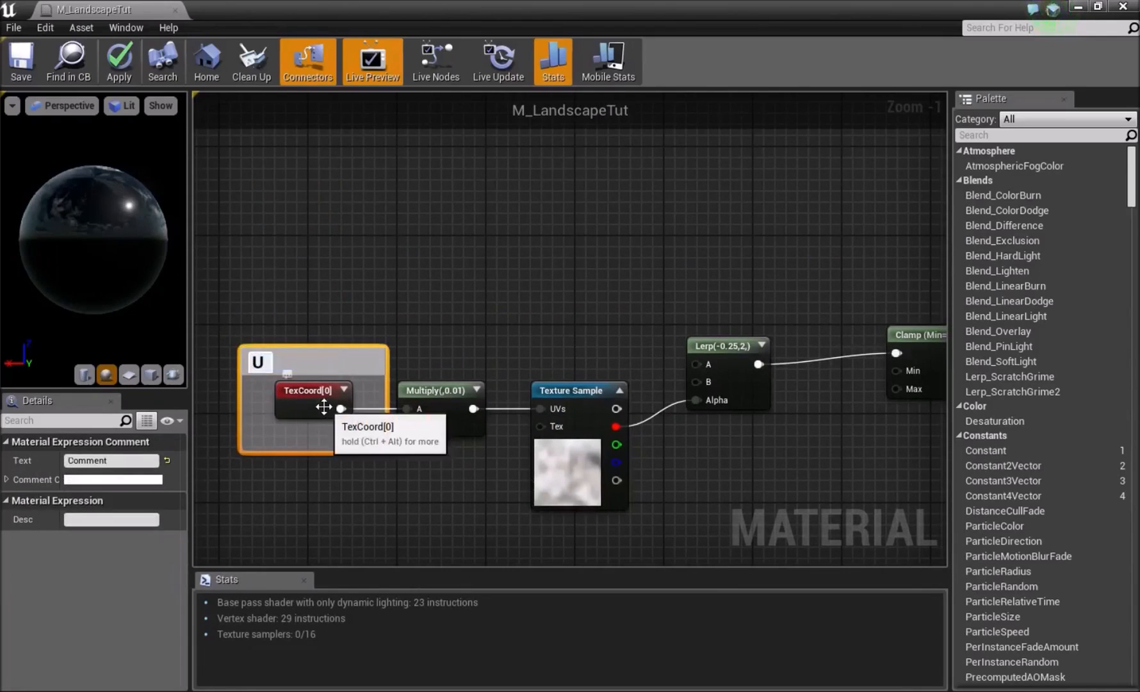
{"action": "left_click_drag", "start_coordinate": [292, 368], "coordinate": [203, 324]}
Step: Frame the alpha chain's Multiply node with a comment titled M and move it up
{"action": "left_click_drag", "start_coordinate": [361, 354], "coordinate": [510, 461]}
{"action": "type", "text": "cM"}
{"action": "left_click_drag", "start_coordinate": [458, 354], "coordinate": [451, 236]}
{"action": "left_click", "coordinate": [515, 375]}
Step: Frame the alpha chain's Texture Sample with a comment titled T and move it down, below the M comment
{"action": "left_click", "coordinate": [595, 429]}
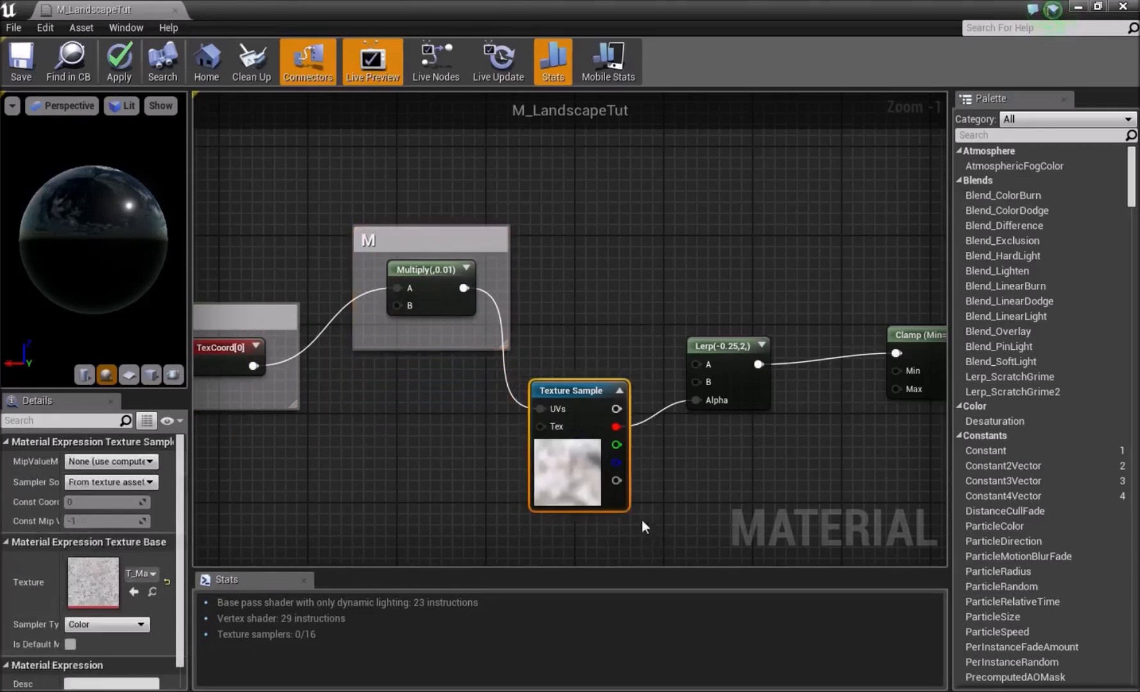
{"action": "type", "text": "cT"}
{"action": "left_click", "coordinate": [610, 264]}
{"action": "left_click_drag", "start_coordinate": [600, 368], "coordinate": [579, 437]}
Step: Check which texture asset the alpha chain's Texture Sample uses, leaving the choice as it is
{"action": "left_click", "coordinate": [567, 522]}
{"action": "left_click", "coordinate": [141, 573]}
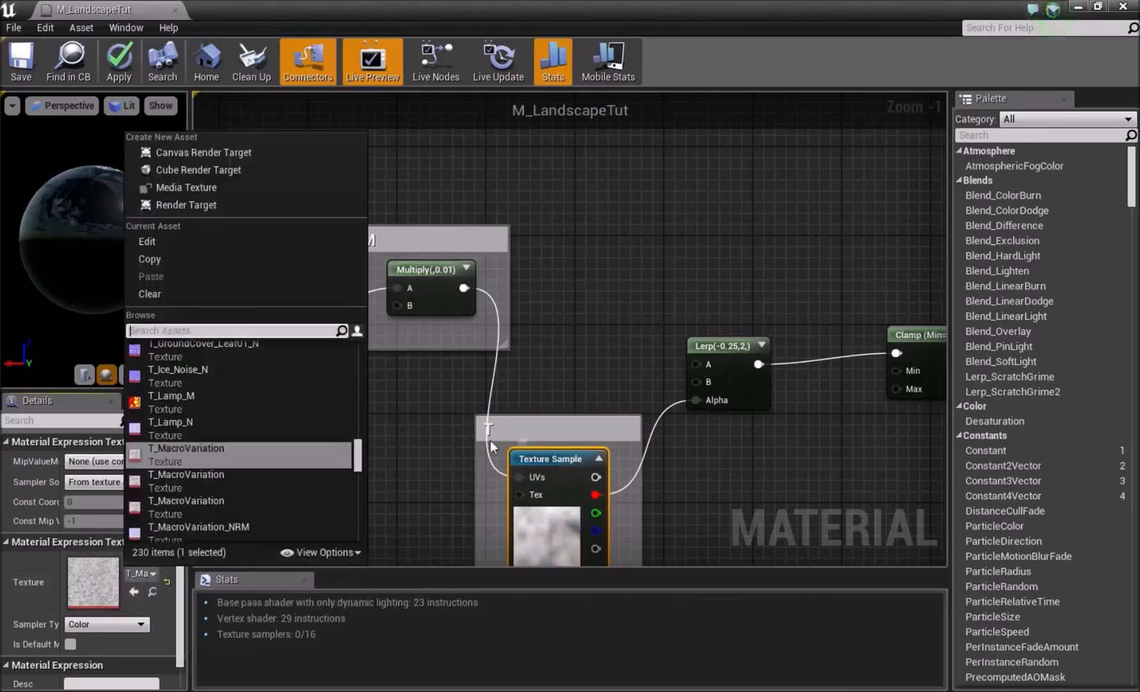
{"action": "right_click_drag", "start_coordinate": [444, 505], "coordinate": [429, 379]}
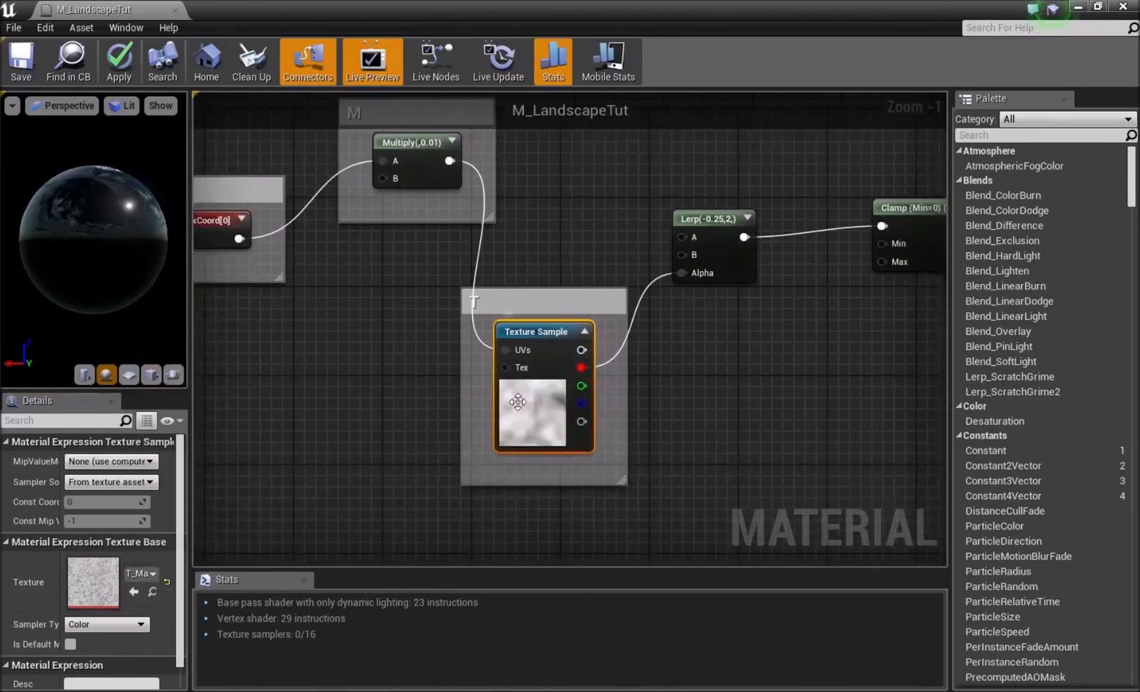
{"action": "left_click", "coordinate": [151, 575]}
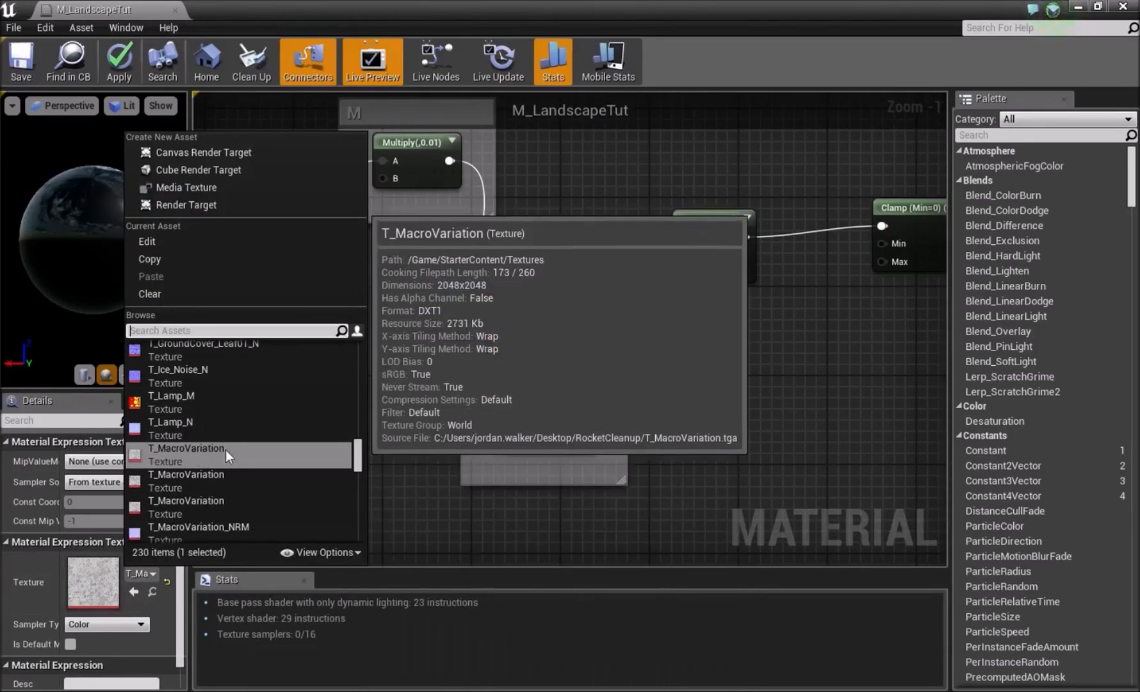
{"action": "left_click", "coordinate": [696, 359]}
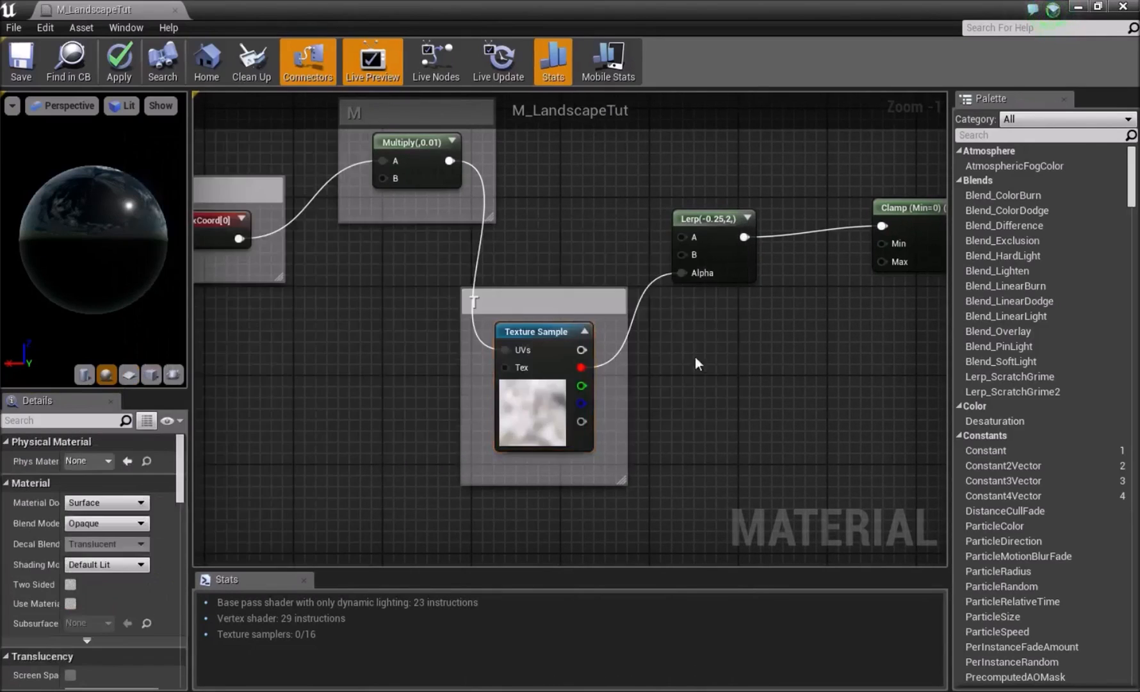
Step: Examine the TexCoord node's U and V tiling and the alpha chain Lerp's Const A and Const B
{"action": "right_click_drag", "start_coordinate": [696, 358], "coordinate": [602, 457]}
{"action": "right_click_drag", "start_coordinate": [506, 362], "coordinate": [791, 288]}
{"action": "right_click_drag", "start_coordinate": [440, 329], "coordinate": [430, 381]}
{"action": "left_click", "coordinate": [368, 307]}
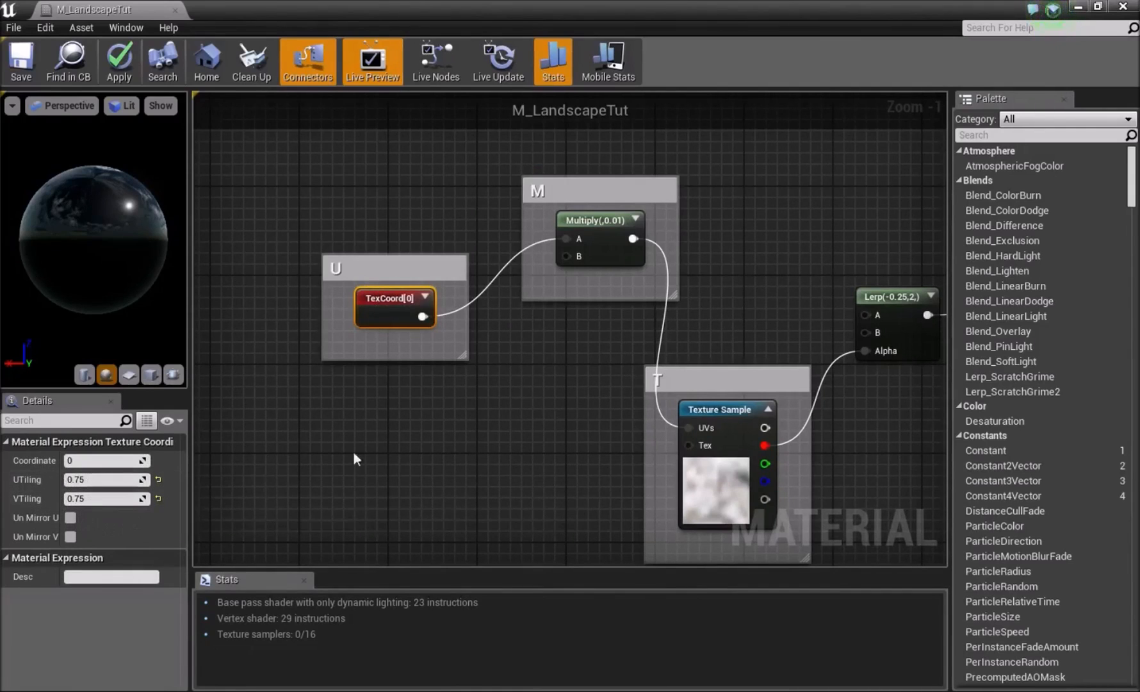
{"action": "right_click_drag", "start_coordinate": [315, 460], "coordinate": [204, 448]}
{"action": "left_click", "coordinate": [530, 433]}
{"action": "left_click", "coordinate": [589, 328]}
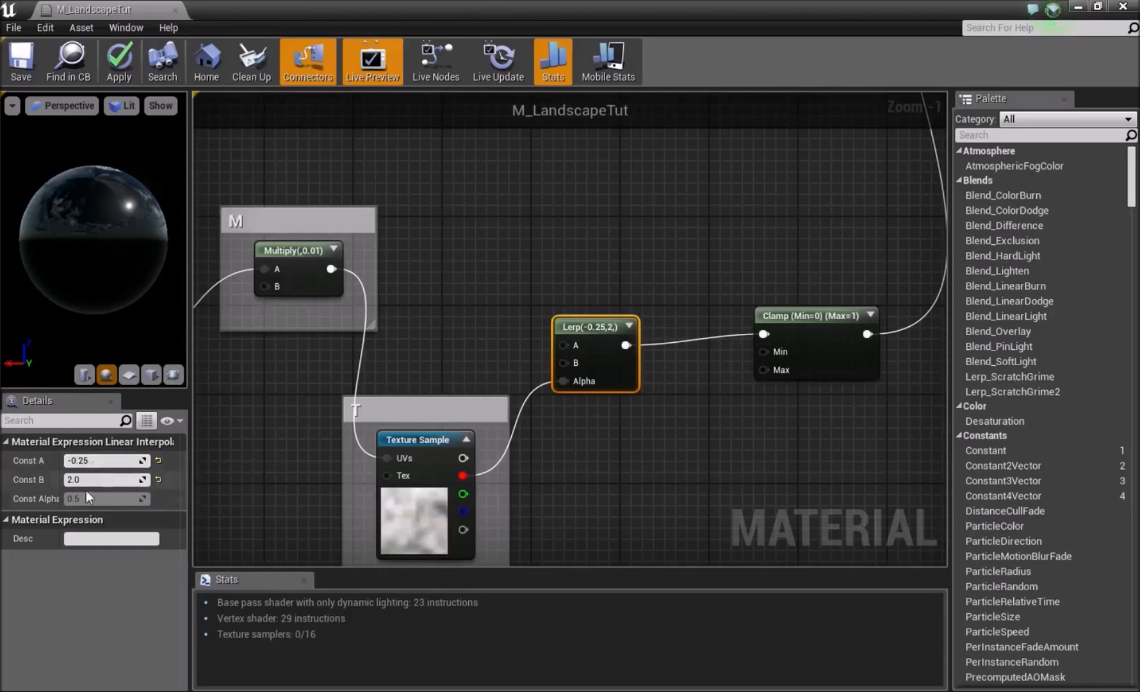
{"action": "left_click", "coordinate": [677, 435]}
Step: Add a second Clamp node above the alpha chain's Clamp and delete it again
{"action": "right_click_drag", "start_coordinate": [737, 429], "coordinate": [440, 430]}
{"action": "left_click", "coordinate": [493, 334]}
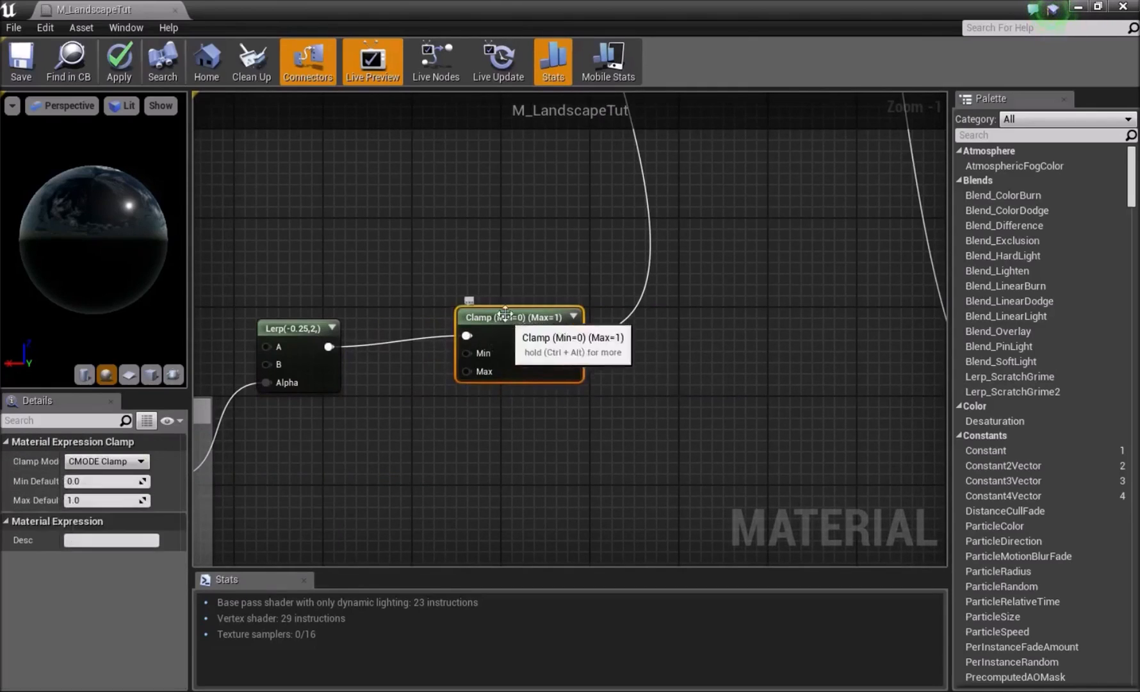
{"action": "left_click", "coordinate": [499, 471]}
{"action": "right_click", "coordinate": [472, 230]}
{"action": "type", "text": "clam"}
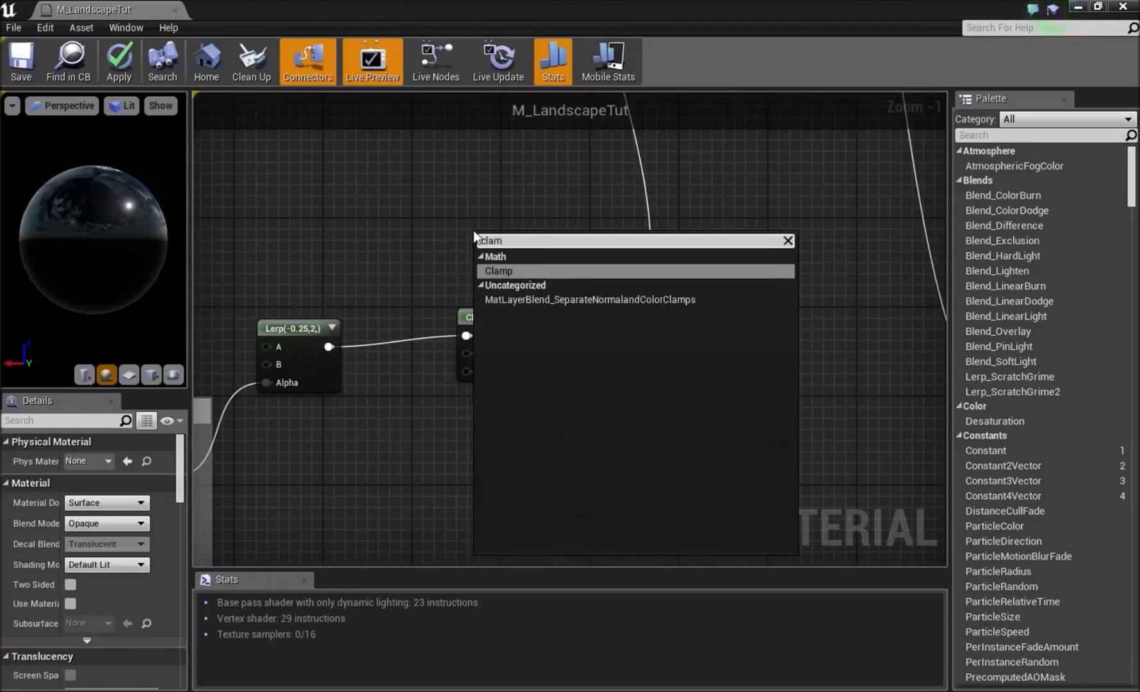
{"action": "key", "text": "Return"}
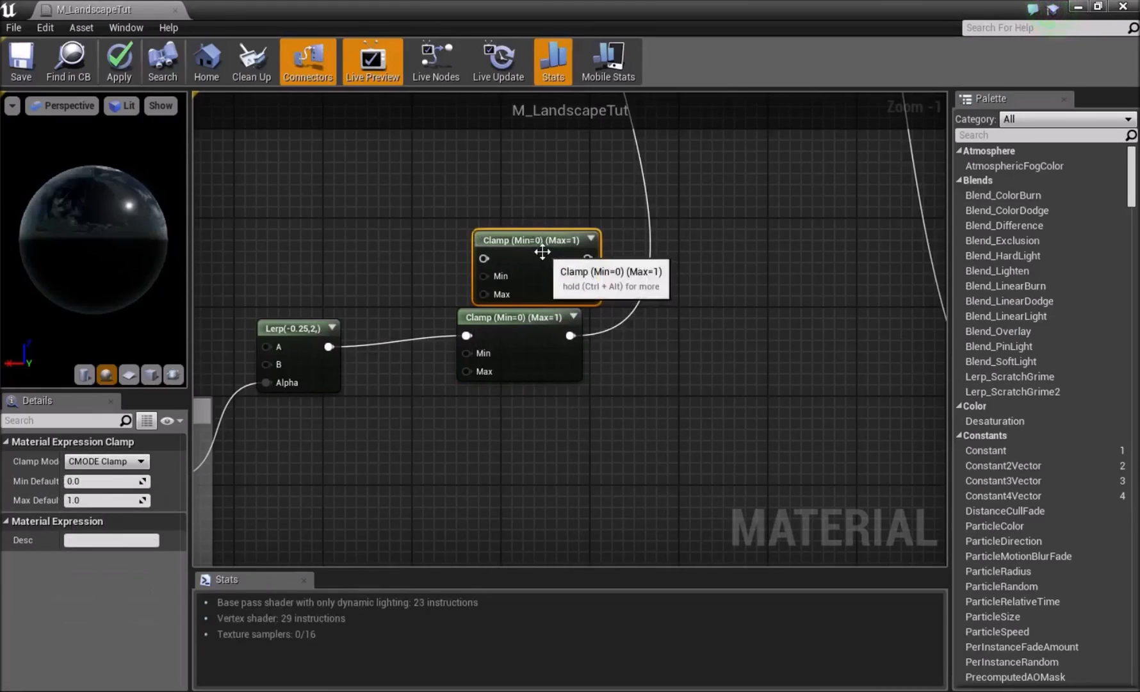
{"action": "key", "text": "Delete"}
Step: Examine the minimum and maximum defaults of the Clamp at the end of the alpha chain
{"action": "right_click_drag", "start_coordinate": [500, 278], "coordinate": [468, 249]}
{"action": "left_click", "coordinate": [500, 298]}
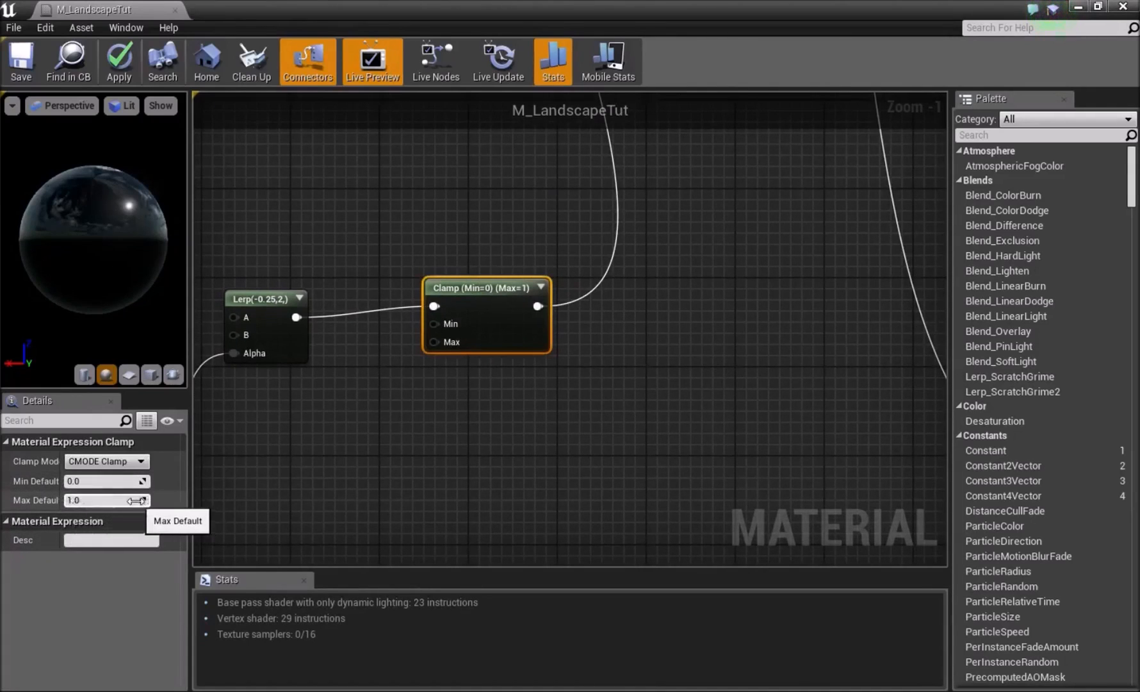
{"action": "left_click", "coordinate": [388, 427]}
Step: Enclose the whole alpha chain, from TexCoord to Clamp, in one comment box and move it left
{"action": "scroll", "coordinate": [388, 427], "scroll_direction": "down", "scroll_amount": 6}
{"action": "right_click_drag", "start_coordinate": [389, 426], "coordinate": [487, 411]}
{"action": "left_click_drag", "start_coordinate": [560, 459], "coordinate": [560, 460]}
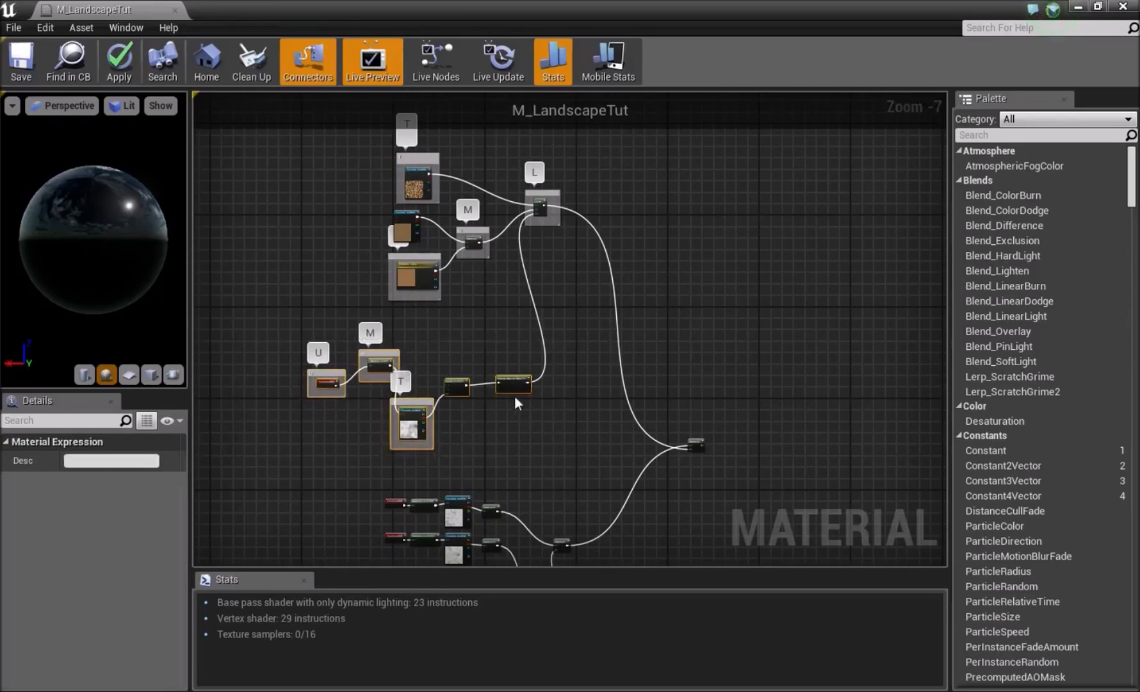
{"action": "key", "text": "c"}
{"action": "mouse_move", "coordinate": [510, 384]}
{"action": "left_mouse_down"}
{"action": "mouse_move", "coordinate": [423, 389]}
{"action": "mouse_move", "coordinate": [508, 401]}
{"action": "left_mouse_up"}
{"action": "left_click_drag", "start_coordinate": [482, 346], "coordinate": [285, 328]}
Step: Enclose the Pebbles texture, color, Multiply and Lerp nodes in one comment box and move it up
{"action": "left_click", "coordinate": [394, 134]}
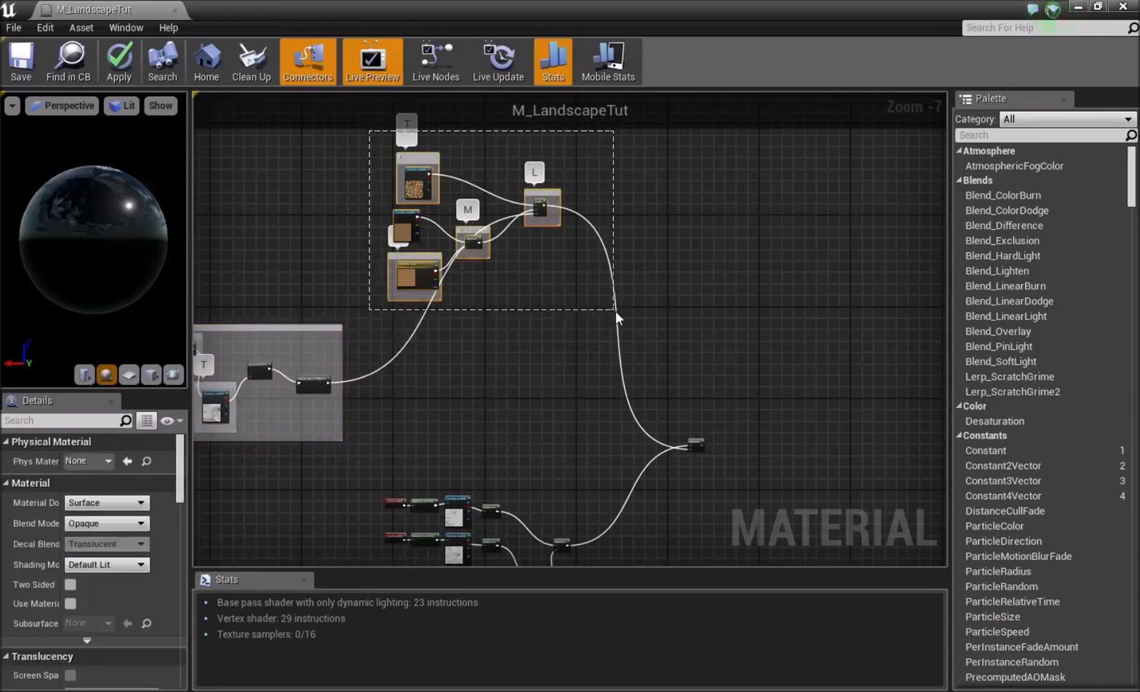
{"action": "left_click_drag", "start_coordinate": [614, 311], "coordinate": [616, 310]}
{"action": "key", "text": "c"}
{"action": "right_click_drag", "start_coordinate": [612, 306], "coordinate": [568, 316]}
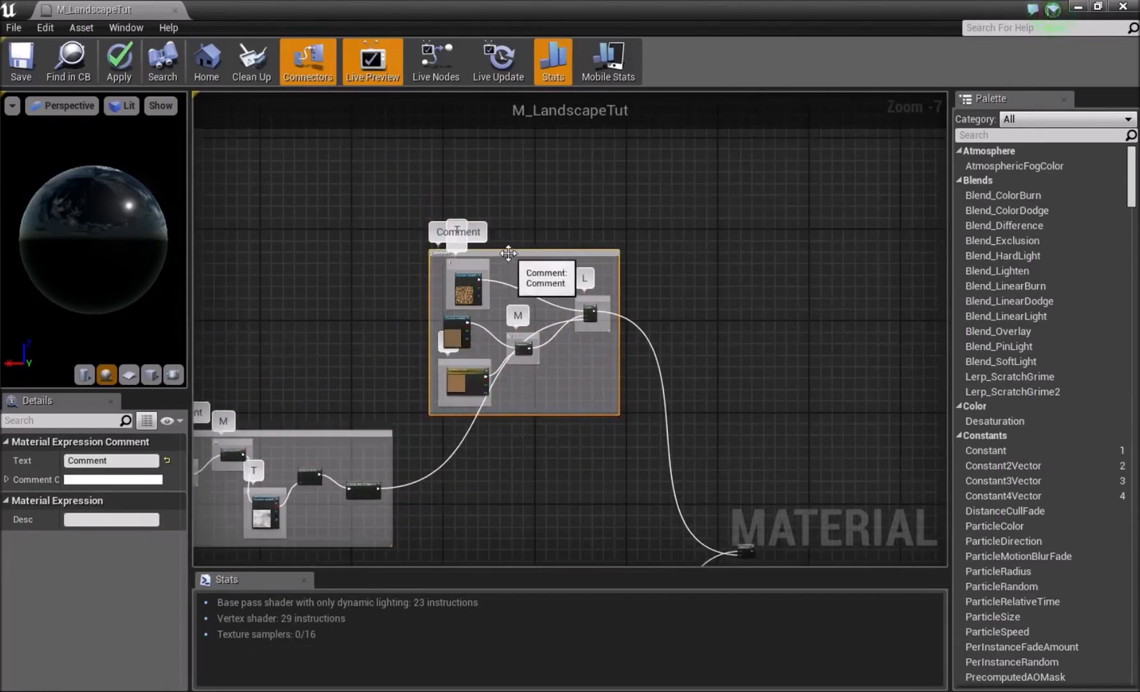
{"action": "left_click_drag", "start_coordinate": [508, 253], "coordinate": [491, 197]}
{"action": "left_click", "coordinate": [465, 519]}
Step: Move the L comment with its Lerp node down inside the Pebbles texture and color group
{"action": "scroll", "coordinate": [427, 419], "scroll_direction": "up", "scroll_amount": 2}
{"action": "right_click_drag", "start_coordinate": [569, 351], "coordinate": [396, 496]}
{"action": "right_click_drag", "start_coordinate": [448, 350], "coordinate": [439, 378]}
{"action": "right_click_drag", "start_coordinate": [437, 316], "coordinate": [340, 463]}
{"action": "right_click_drag", "start_coordinate": [561, 294], "coordinate": [558, 362]}
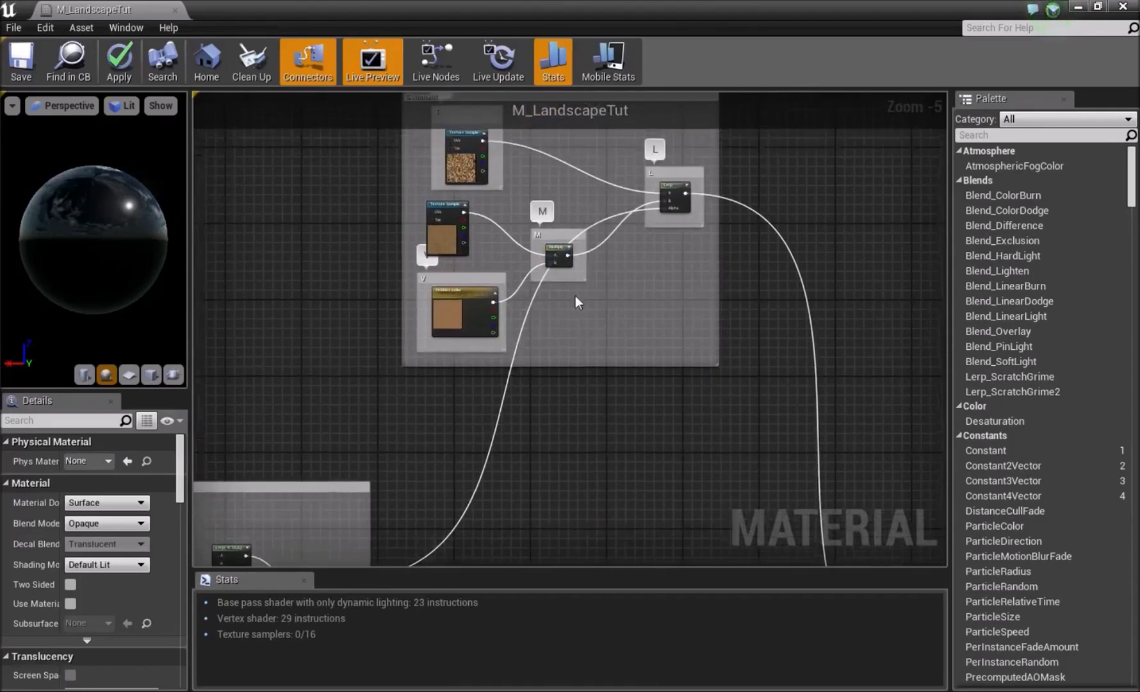
{"action": "scroll", "coordinate": [659, 225], "scroll_direction": "up", "scroll_amount": 4}
{"action": "right_click_drag", "start_coordinate": [658, 226], "coordinate": [569, 361]}
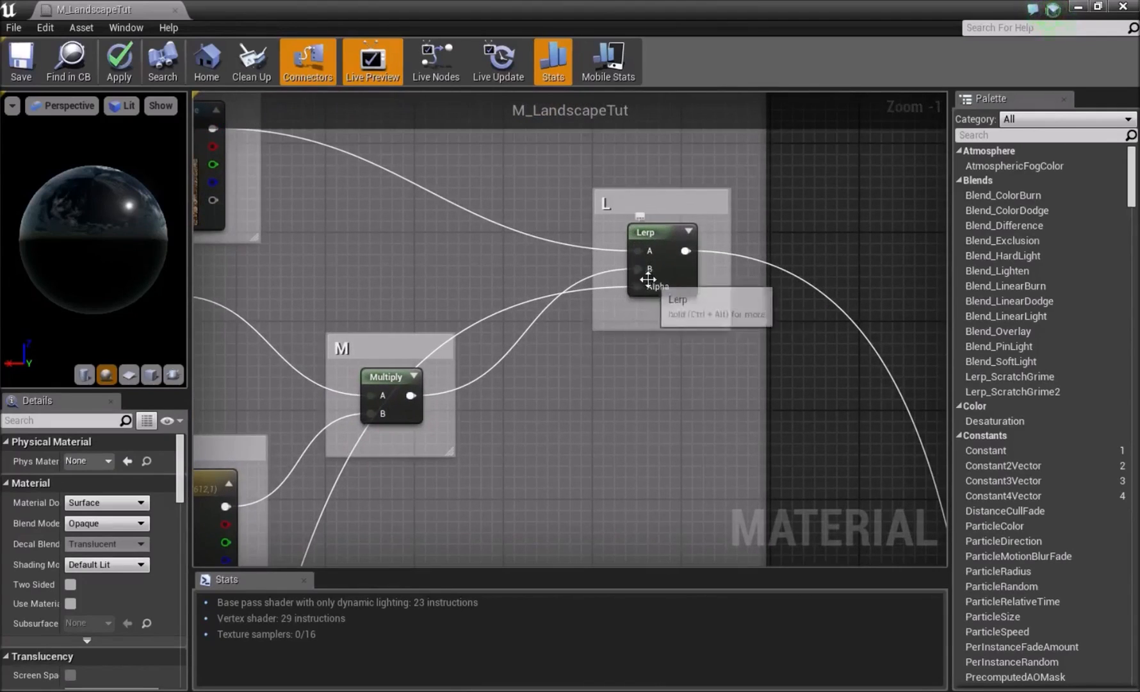
{"action": "left_click", "coordinate": [673, 233]}
{"action": "left_click_drag", "start_coordinate": [660, 201], "coordinate": [658, 392]}
Step: Trace the wire from the alpha chain's Clamp to the Lerp, and the Lerp's output onward
{"action": "scroll", "coordinate": [562, 495], "scroll_direction": "down", "scroll_amount": 2}
{"action": "right_click_drag", "start_coordinate": [575, 467], "coordinate": [613, 236]}
{"action": "scroll", "coordinate": [504, 389], "scroll_direction": "down", "scroll_amount": 4}
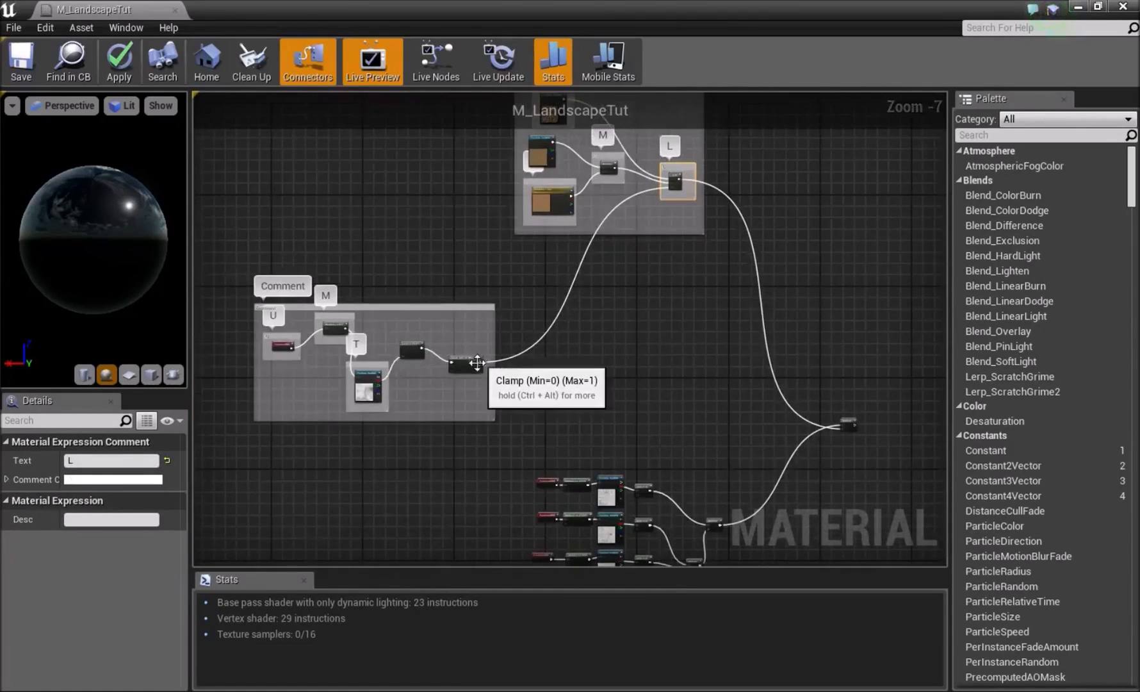
{"action": "scroll", "coordinate": [474, 369], "scroll_direction": "up", "scroll_amount": 4}
{"action": "right_click_drag", "start_coordinate": [602, 311], "coordinate": [388, 544]}
{"action": "right_click_drag", "start_coordinate": [441, 146], "coordinate": [634, 312]}
{"action": "right_click_drag", "start_coordinate": [673, 213], "coordinate": [661, 352]}
{"action": "left_click", "coordinate": [666, 530]}
{"action": "scroll", "coordinate": [696, 557], "scroll_direction": "down", "scroll_amount": 5}
{"action": "right_click_drag", "start_coordinate": [695, 557], "coordinate": [550, 395]}
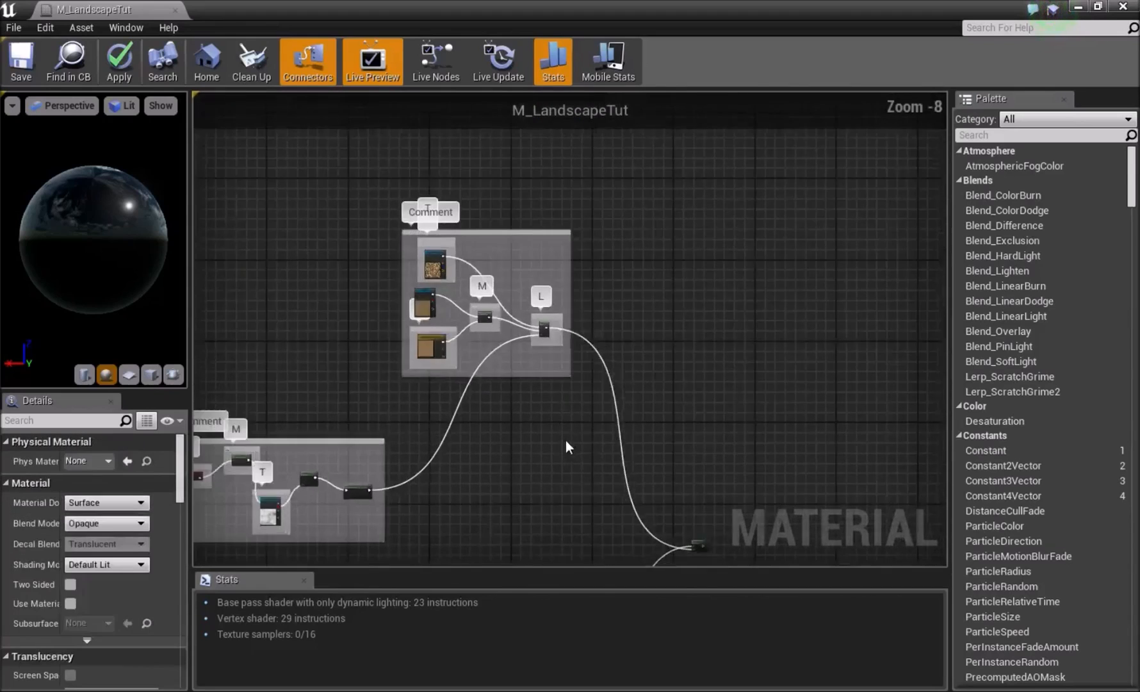
{"action": "right_click_drag", "start_coordinate": [580, 481], "coordinate": [540, 250]}
{"action": "right_click_drag", "start_coordinate": [503, 362], "coordinate": [485, 310]}
Step: Move the Multiply node that combines the Lerp result with the lower chains slightly right and up
{"action": "left_click", "coordinate": [641, 262]}
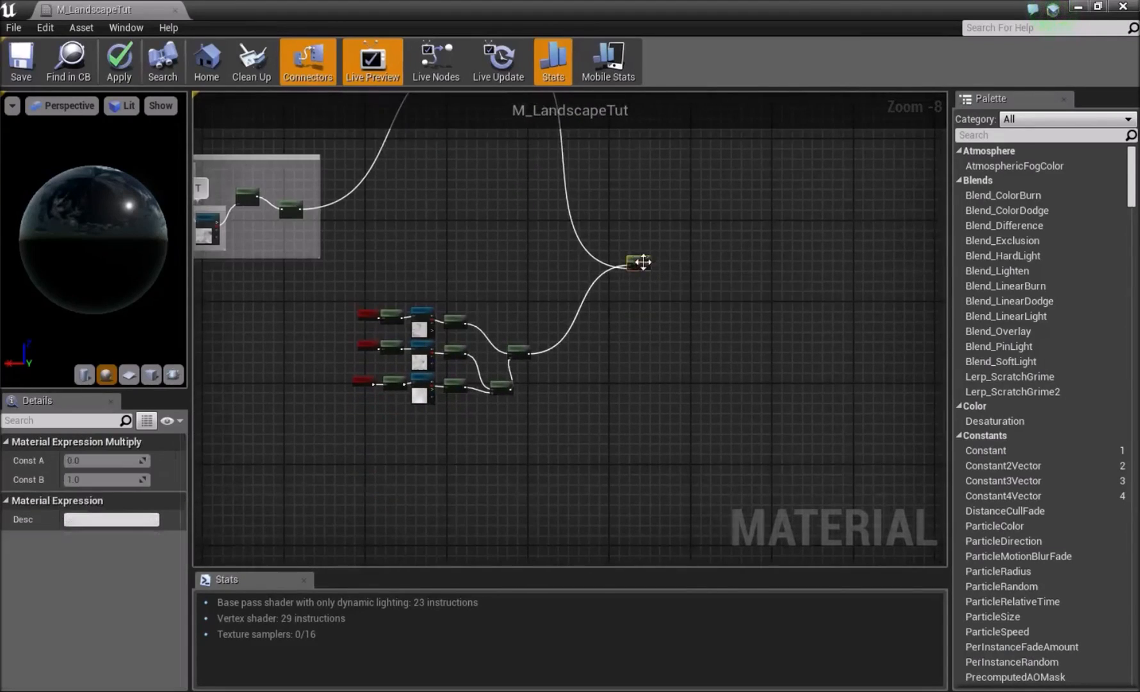
{"action": "scroll", "coordinate": [667, 281], "scroll_direction": "up", "scroll_amount": 6}
{"action": "right_click_drag", "start_coordinate": [612, 266], "coordinate": [677, 371]}
{"action": "left_click_drag", "start_coordinate": [607, 297], "coordinate": [702, 269]}
{"action": "left_click", "coordinate": [551, 242]}
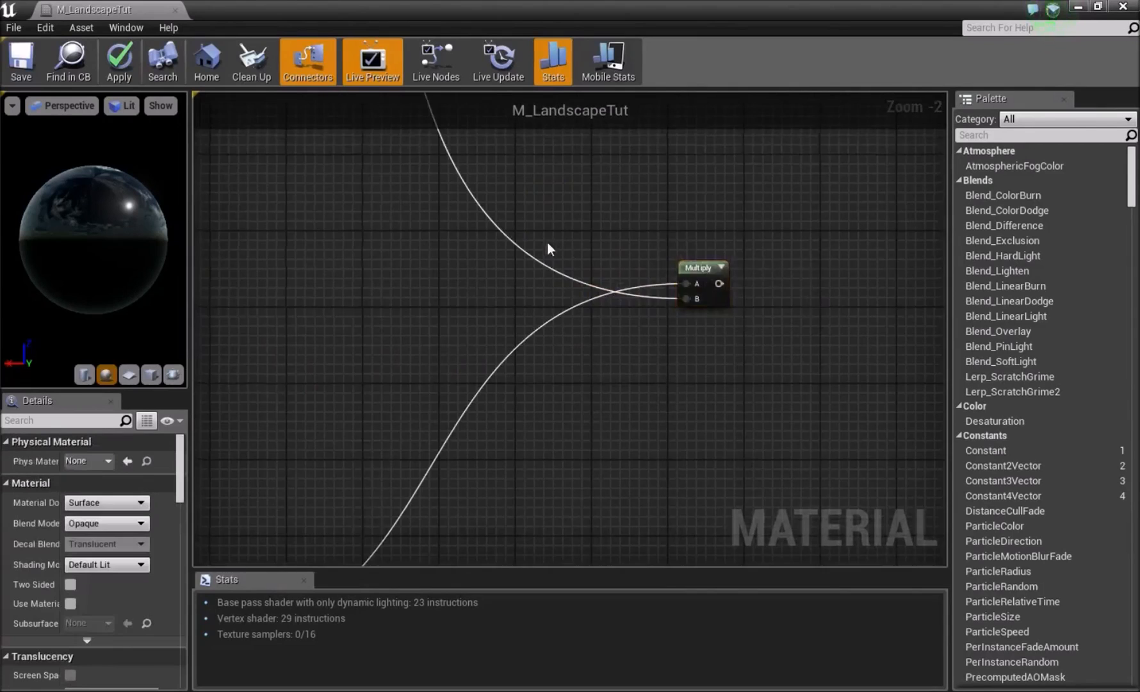
Step: Move the comment box holding the alpha chain up, closer to the height of the Pebbles color group
{"action": "right_click_drag", "start_coordinate": [547, 242], "coordinate": [612, 545]}
{"action": "scroll", "coordinate": [439, 203], "scroll_direction": "down", "scroll_amount": 5}
{"action": "right_click_drag", "start_coordinate": [451, 196], "coordinate": [581, 326]}
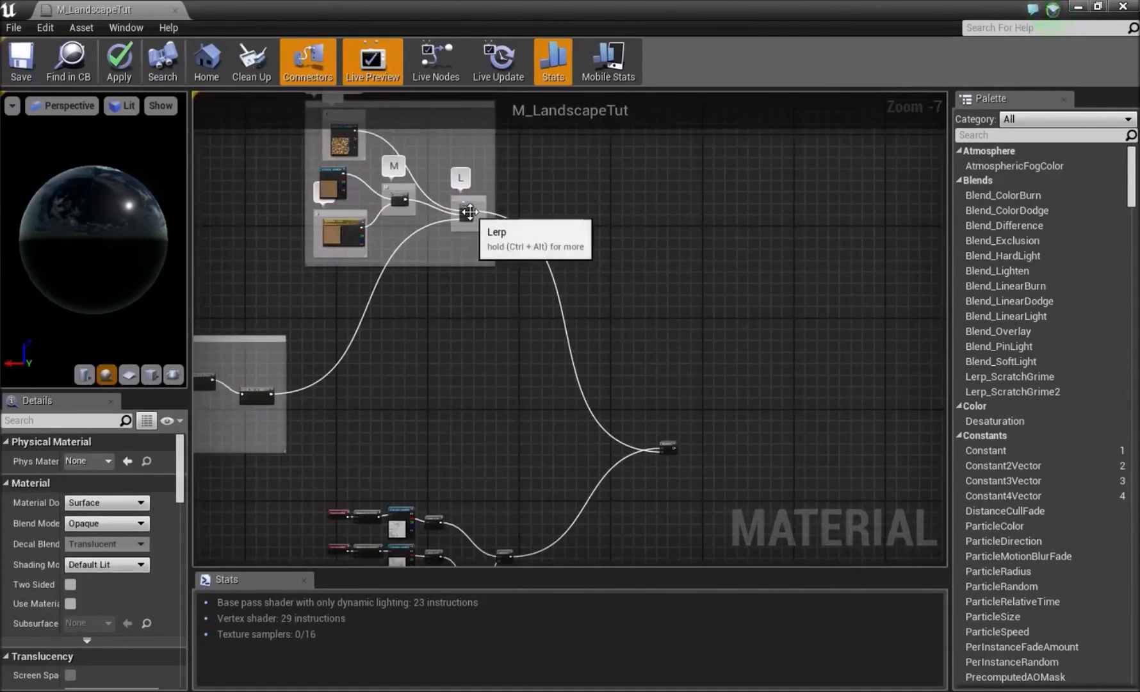
{"action": "right_click_drag", "start_coordinate": [211, 337], "coordinate": [498, 370]}
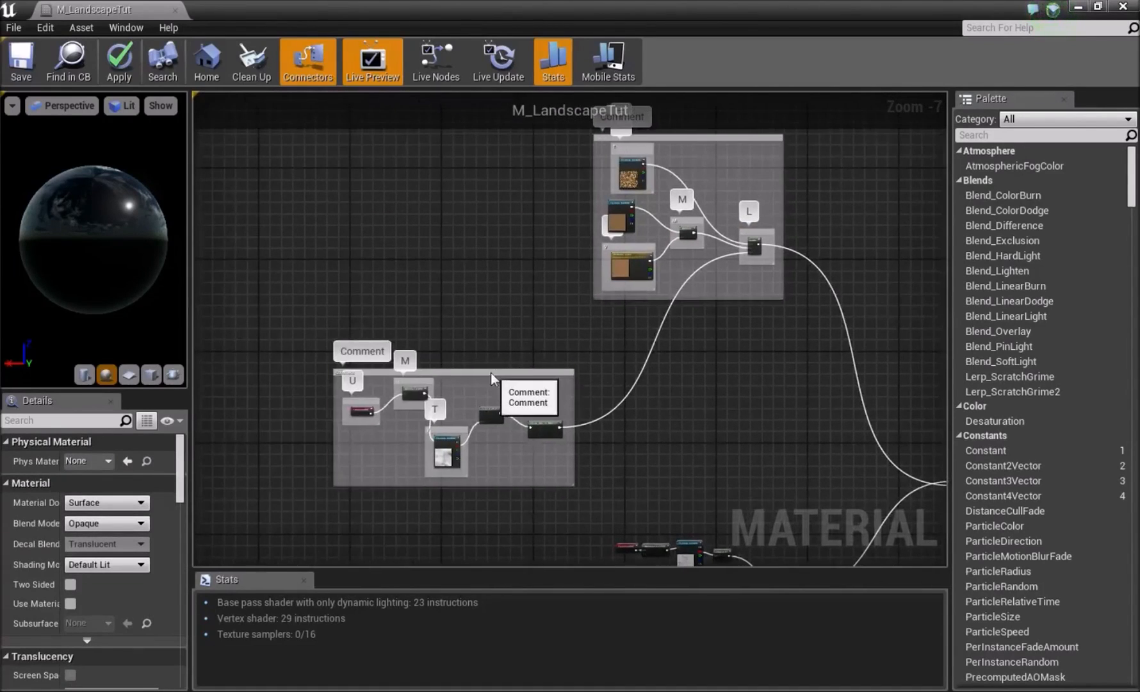
{"action": "left_click_drag", "start_coordinate": [490, 372], "coordinate": [468, 259]}
Step: Move the three lower texture chains, together with their Add and combining Multiply nodes, slightly left and up as one block
{"action": "right_click_drag", "start_coordinate": [755, 479], "coordinate": [458, 282]}
{"action": "scroll", "coordinate": [712, 388], "scroll_direction": "up", "scroll_amount": 1}
{"action": "scroll", "coordinate": [670, 330], "scroll_direction": "up", "scroll_amount": 3}
{"action": "right_click_drag", "start_coordinate": [669, 330], "coordinate": [649, 433]}
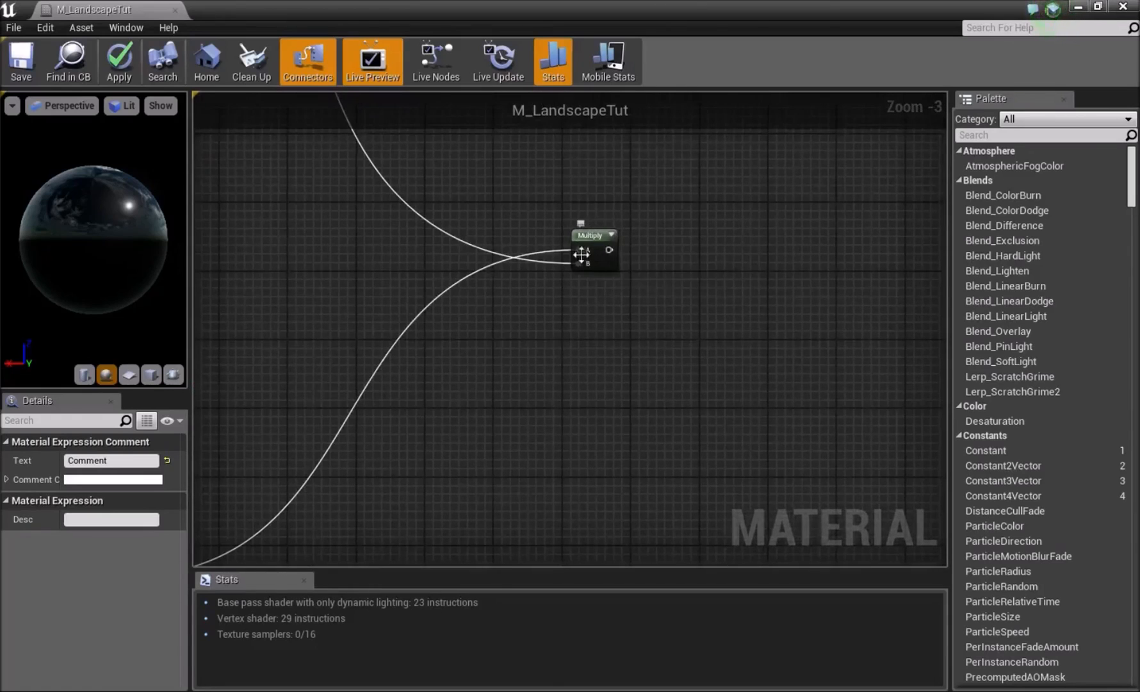
{"action": "right_click_drag", "start_coordinate": [293, 506], "coordinate": [715, 305]}
{"action": "right_click_drag", "start_coordinate": [470, 365], "coordinate": [778, 304]}
{"action": "left_click_drag", "start_coordinate": [264, 158], "coordinate": [872, 479]}
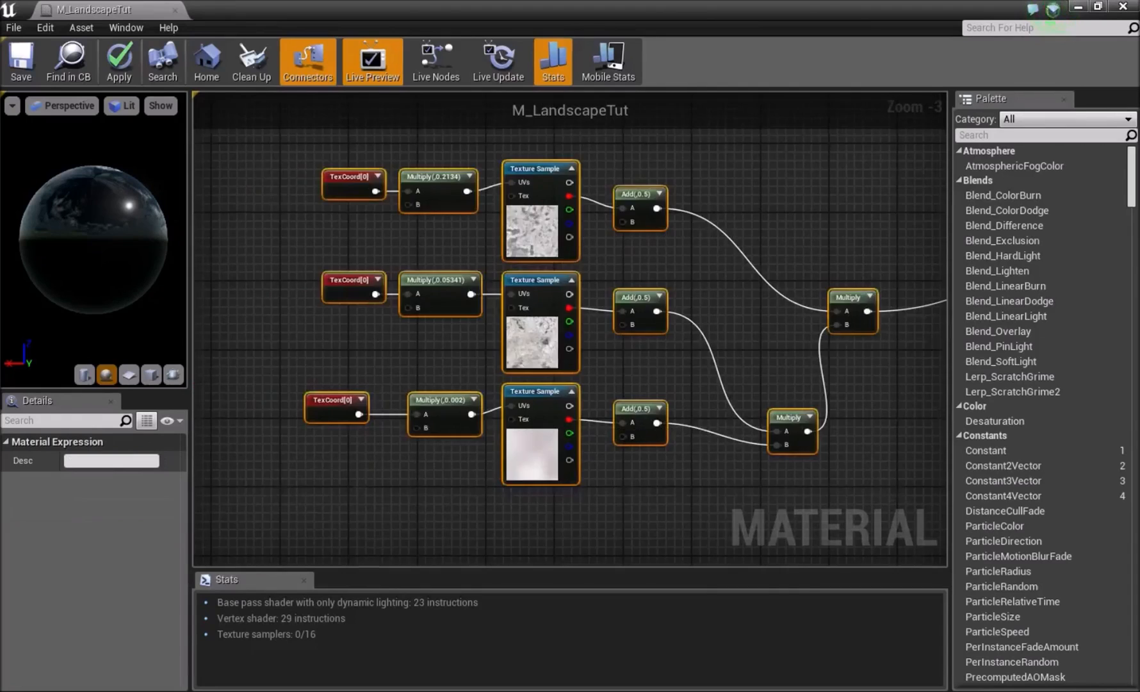
{"action": "right_click_drag", "start_coordinate": [586, 235], "coordinate": [607, 361]}
{"action": "left_click_drag", "start_coordinate": [552, 352], "coordinate": [459, 183]}
{"action": "left_click_drag", "start_coordinate": [600, 183], "coordinate": [648, 311]}
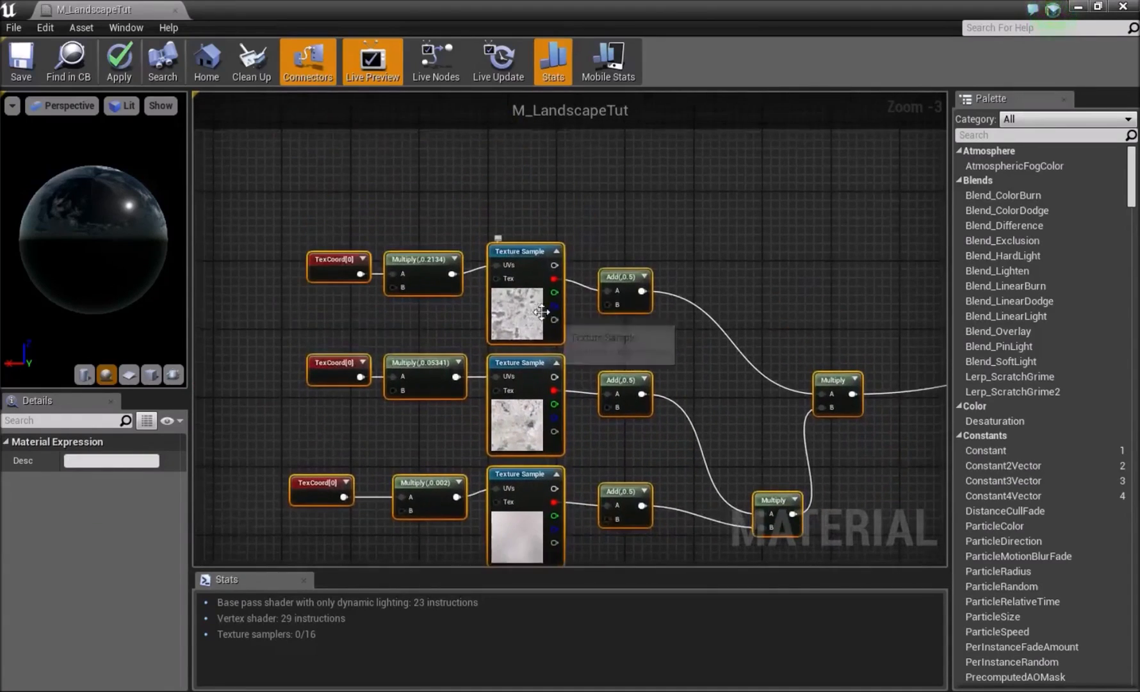
{"action": "left_click", "coordinate": [649, 258]}
Step: Check the texture coordinate settings of each of the three TexCoord nodes
{"action": "scroll", "coordinate": [394, 330], "scroll_direction": "up", "scroll_amount": 2}
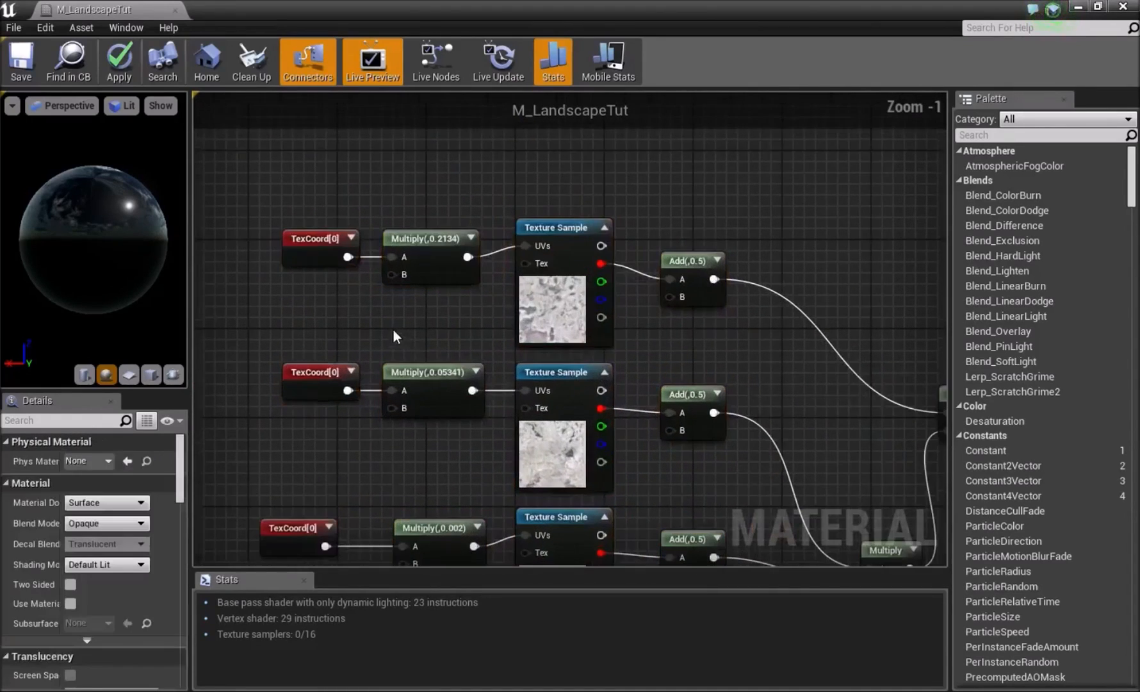
{"action": "left_click", "coordinate": [338, 272]}
{"action": "left_click", "coordinate": [313, 416]}
{"action": "left_click", "coordinate": [298, 550]}
{"action": "left_click", "coordinate": [329, 286]}
{"action": "left_click", "coordinate": [346, 401]}
{"action": "left_click", "coordinate": [310, 561]}
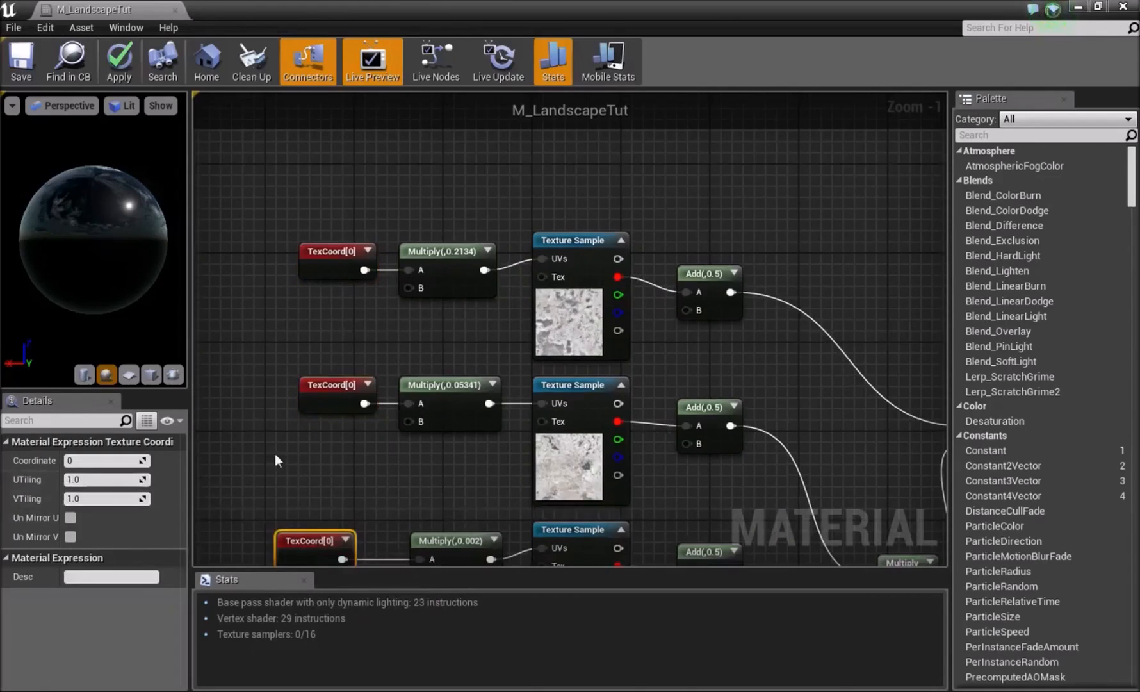
{"action": "left_click", "coordinate": [377, 460]}
Step: Compare the settings of the top chain's TexCoord and Multiply nodes
{"action": "left_click", "coordinate": [460, 286]}
{"action": "right_click_drag", "start_coordinate": [435, 327], "coordinate": [428, 258]}
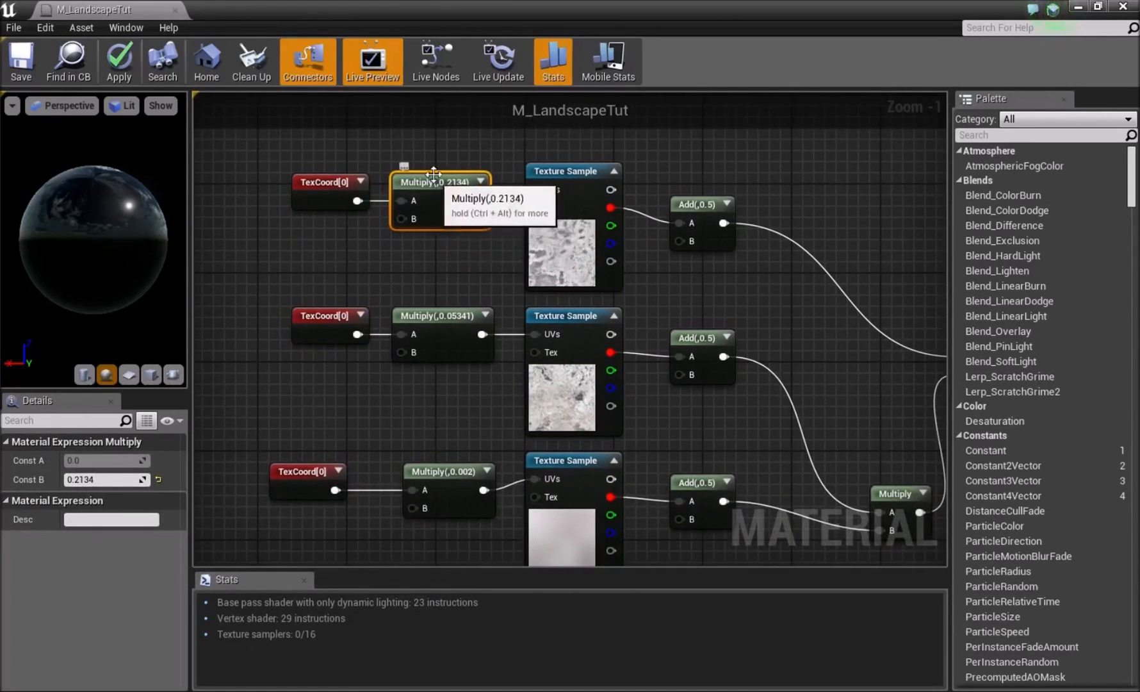
{"action": "left_click", "coordinate": [331, 200]}
{"action": "left_click", "coordinate": [364, 253]}
{"action": "left_click", "coordinate": [331, 193]}
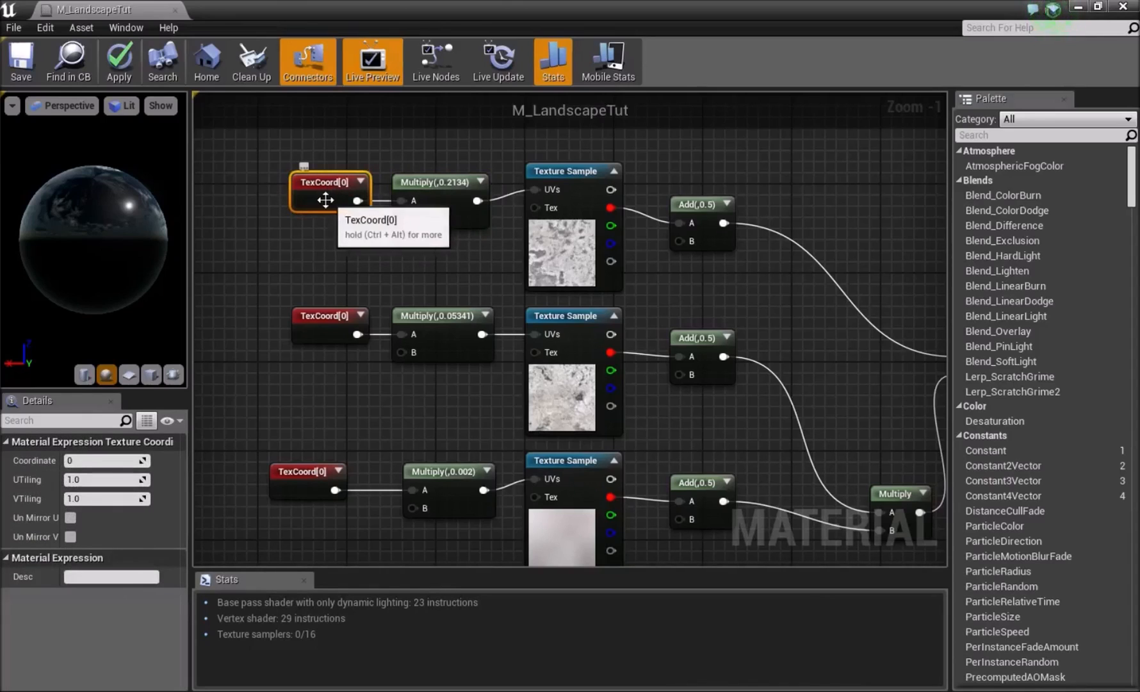
{"action": "left_click", "coordinate": [428, 280]}
{"action": "left_click", "coordinate": [442, 192]}
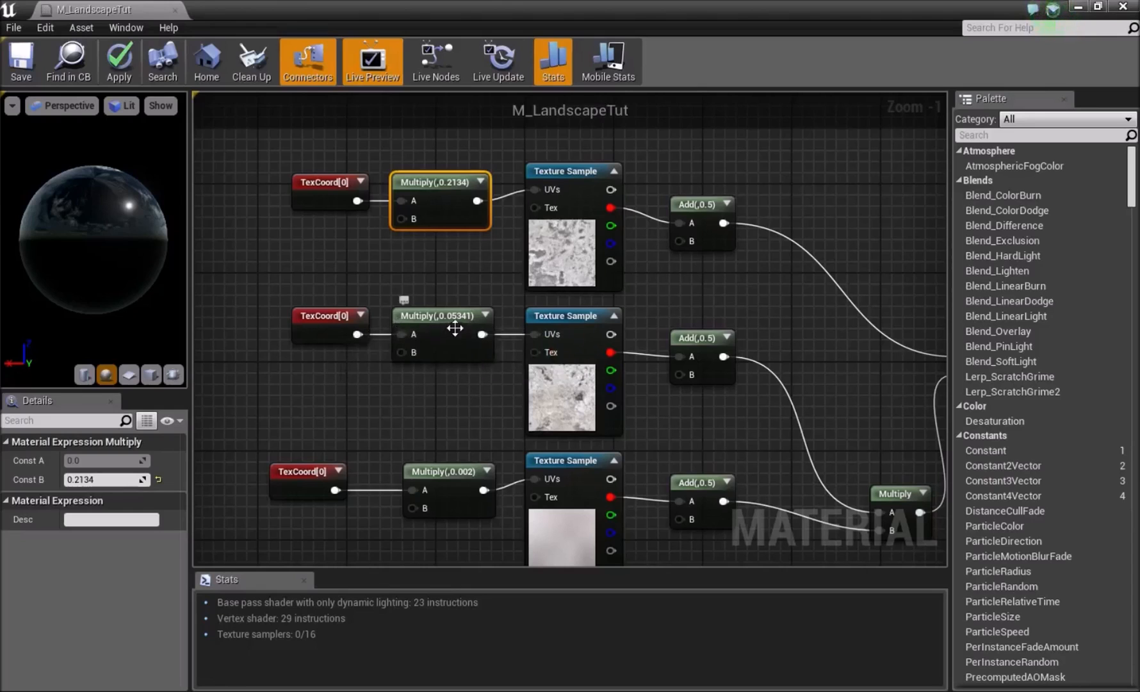
Step: Check the bottom Texture Sample and the Const B value of each chain's tiling Multiply node
{"action": "right_click_drag", "start_coordinate": [547, 515], "coordinate": [474, 482]}
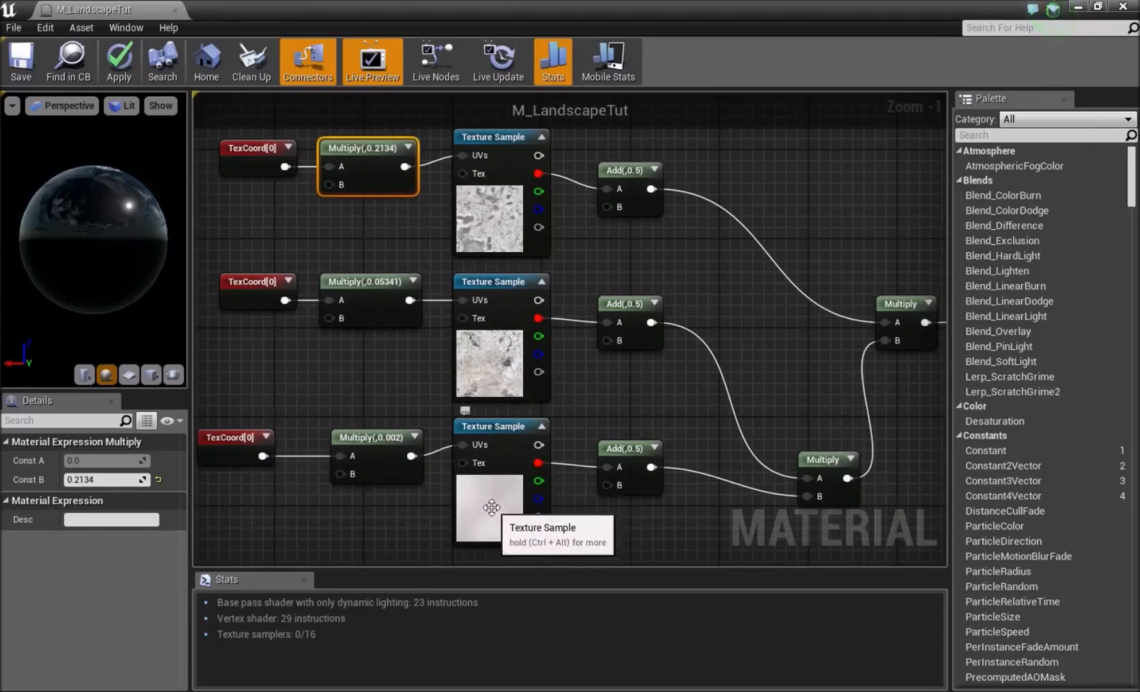
{"action": "left_click", "coordinate": [484, 507]}
{"action": "left_click", "coordinate": [358, 394]}
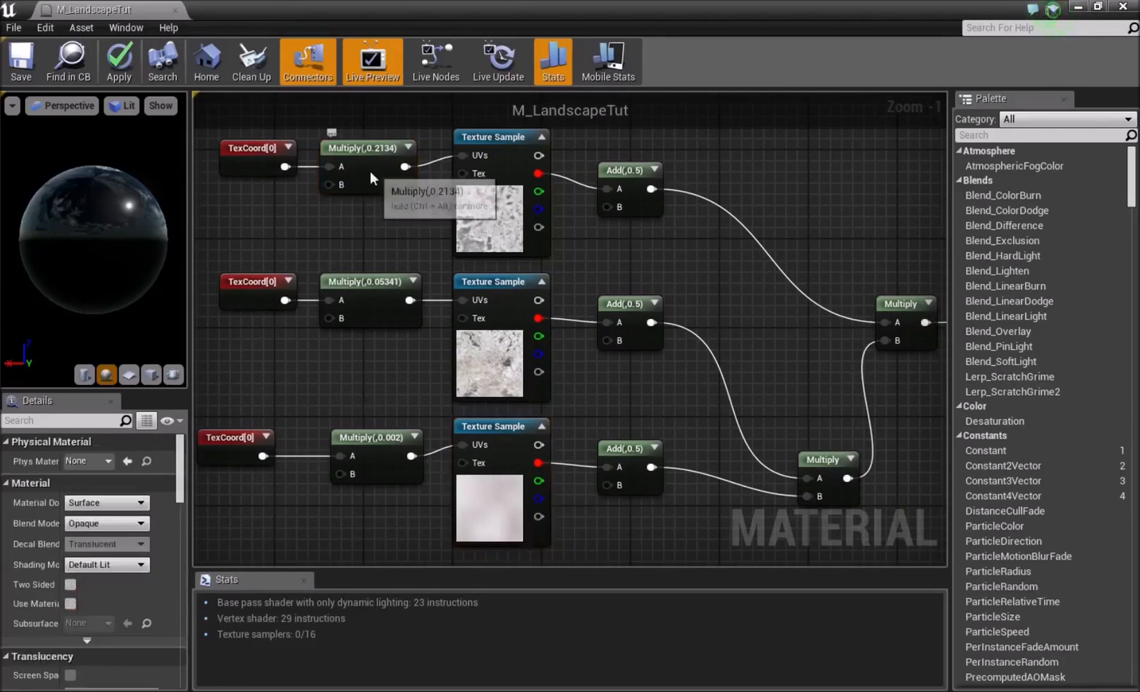
{"action": "left_click", "coordinate": [370, 170]}
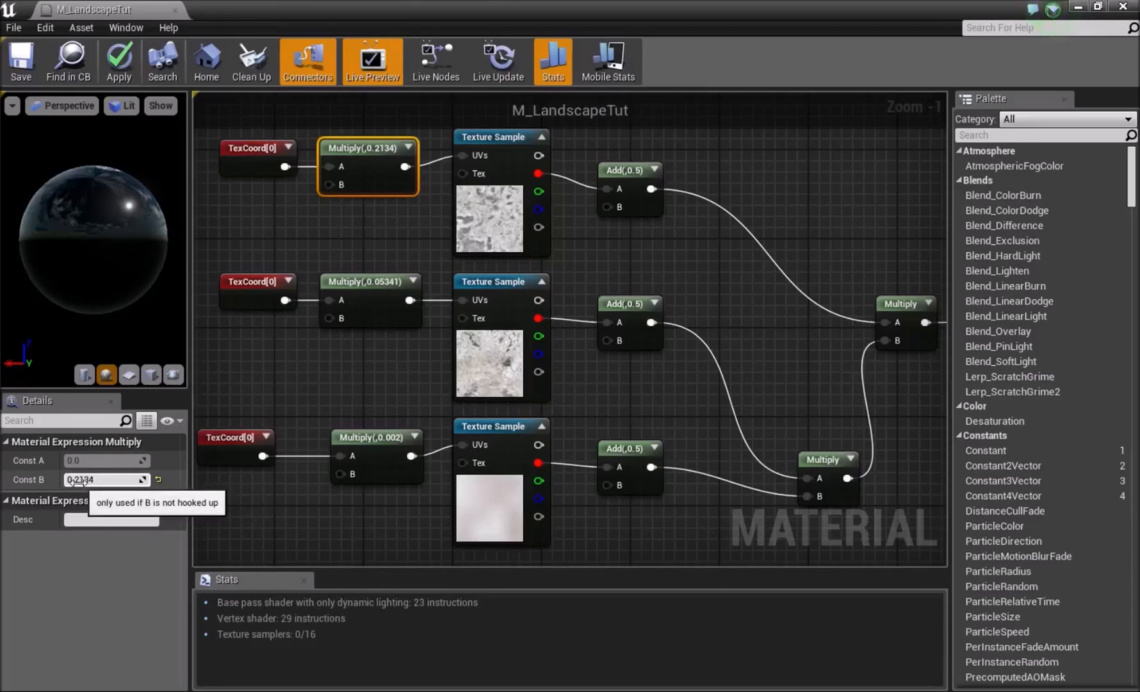
{"action": "left_click", "coordinate": [356, 314]}
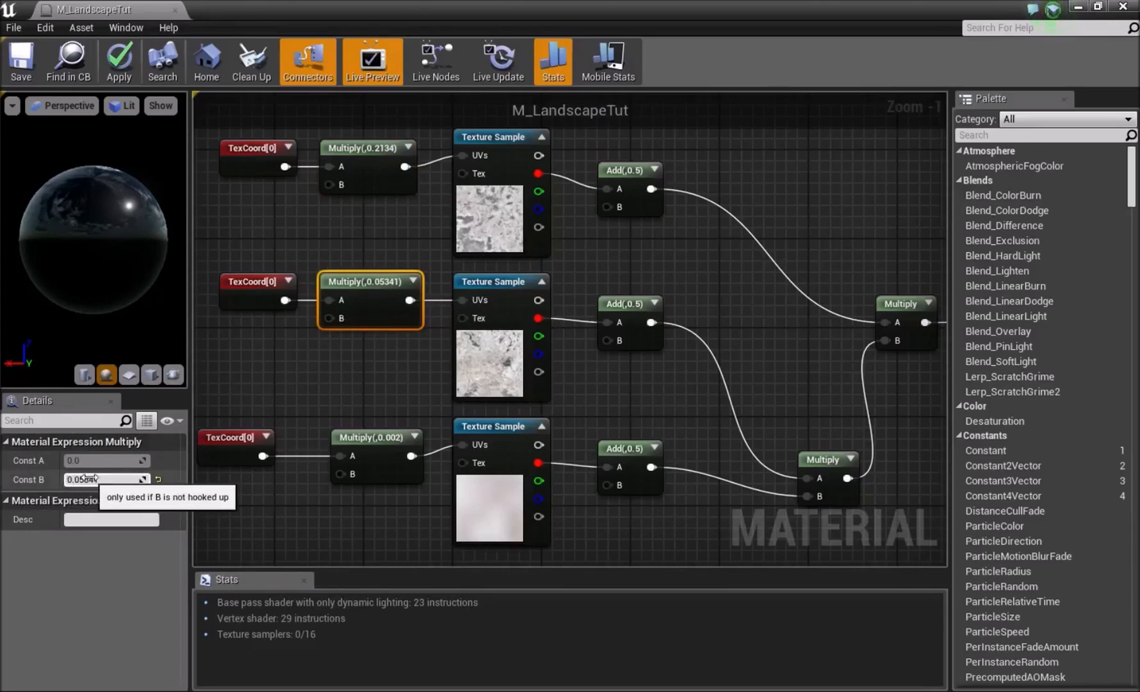
{"action": "left_click", "coordinate": [346, 438]}
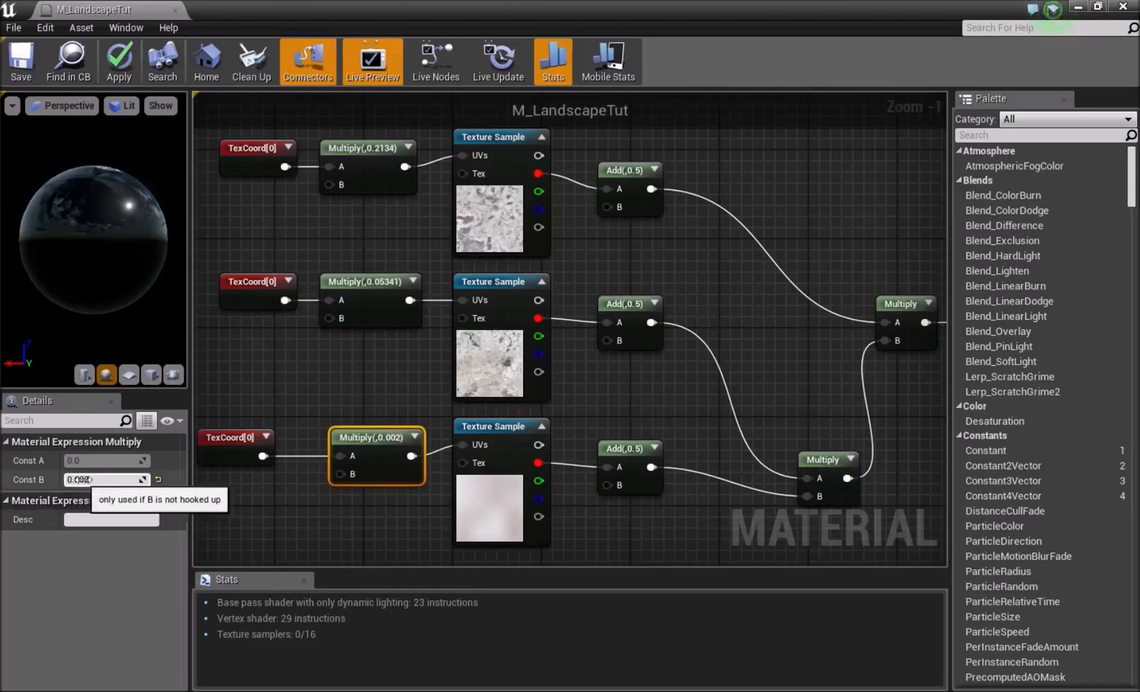
Step: Move the bottom chain's Texture Sample slightly left and down to line up with its Multiply node
{"action": "right_click_drag", "start_coordinate": [572, 366], "coordinate": [486, 366]}
{"action": "left_click", "coordinate": [451, 391]}
{"action": "left_click_drag", "start_coordinate": [420, 436], "coordinate": [408, 448]}
{"action": "left_click", "coordinate": [483, 419]}
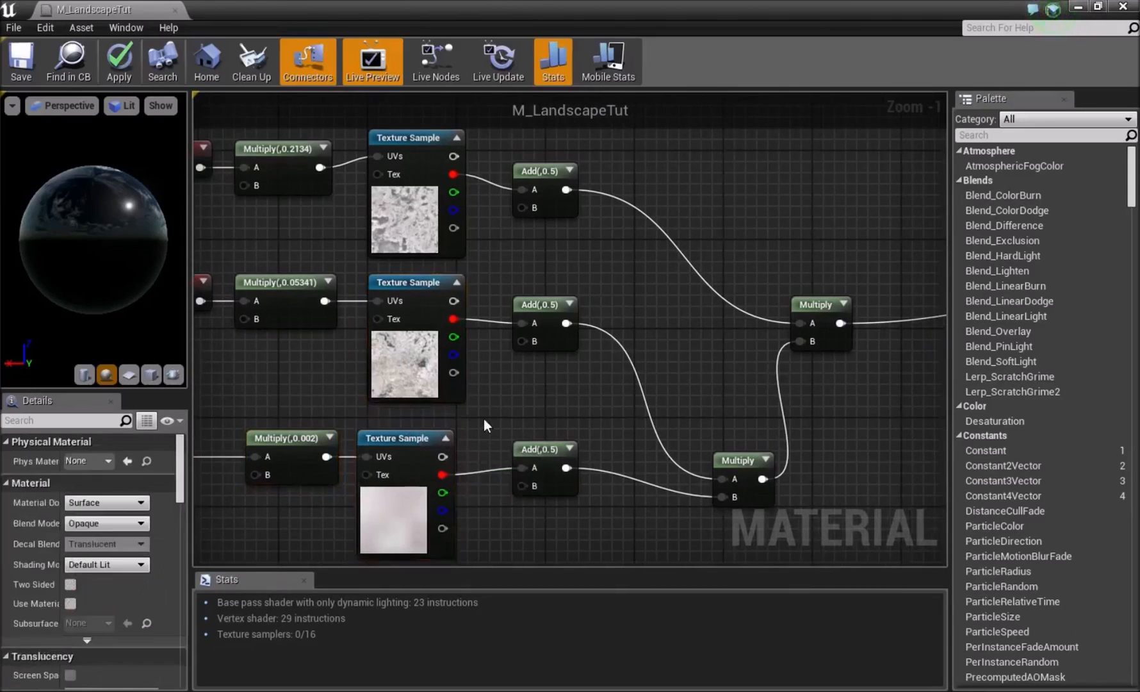
Step: Stagger the three Add nodes, moving the middle and bottom ones slightly right and the top one slightly up
{"action": "right_click_drag", "start_coordinate": [483, 419], "coordinate": [492, 436]}
{"action": "left_click_drag", "start_coordinate": [538, 325], "coordinate": [572, 313]}
{"action": "left_click_drag", "start_coordinate": [552, 466], "coordinate": [584, 455]}
{"action": "left_click_drag", "start_coordinate": [581, 311], "coordinate": [573, 331]}
{"action": "left_click_drag", "start_coordinate": [588, 462], "coordinate": [588, 475]}
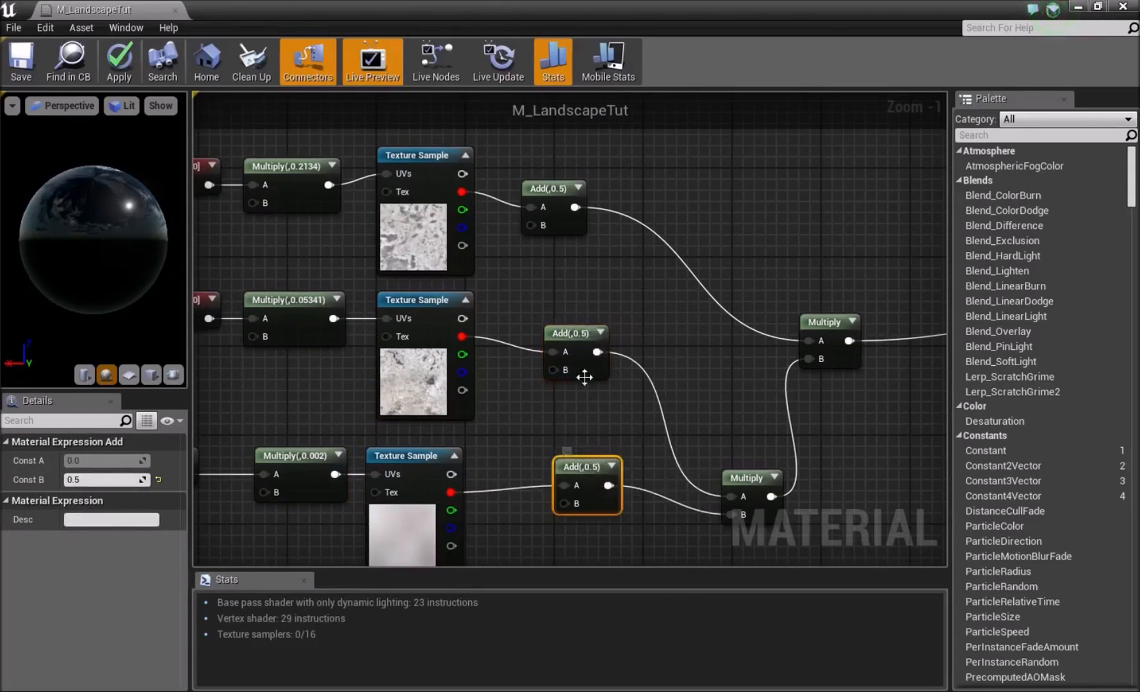
{"action": "left_click_drag", "start_coordinate": [578, 345], "coordinate": [578, 334]}
{"action": "left_click_drag", "start_coordinate": [550, 208], "coordinate": [555, 197]}
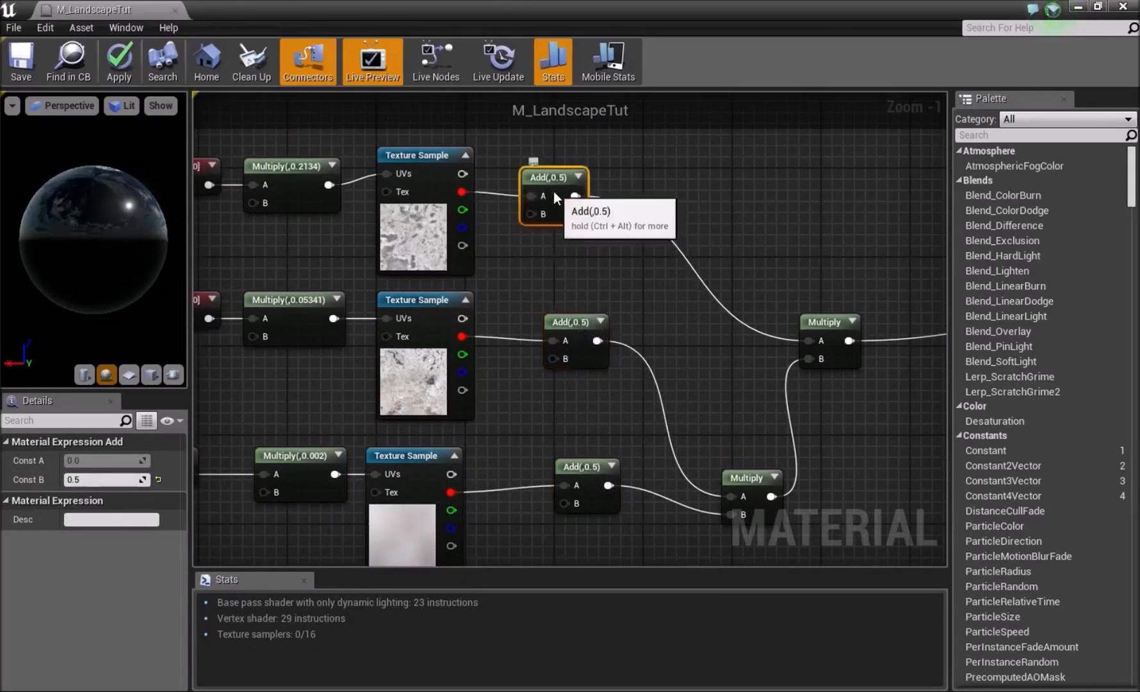
{"action": "left_click", "coordinate": [612, 289]}
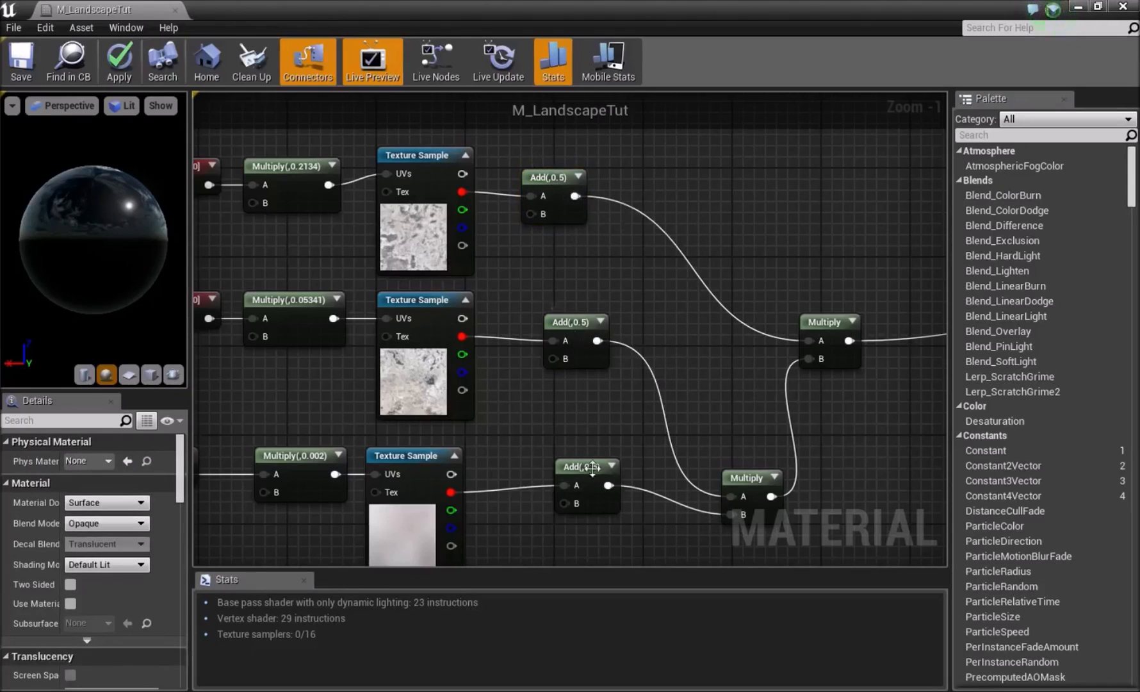
Step: Add an unnamed scalar parameter node below the bottom chain and delete it
{"action": "right_click_drag", "start_coordinate": [355, 511], "coordinate": [655, 418]}
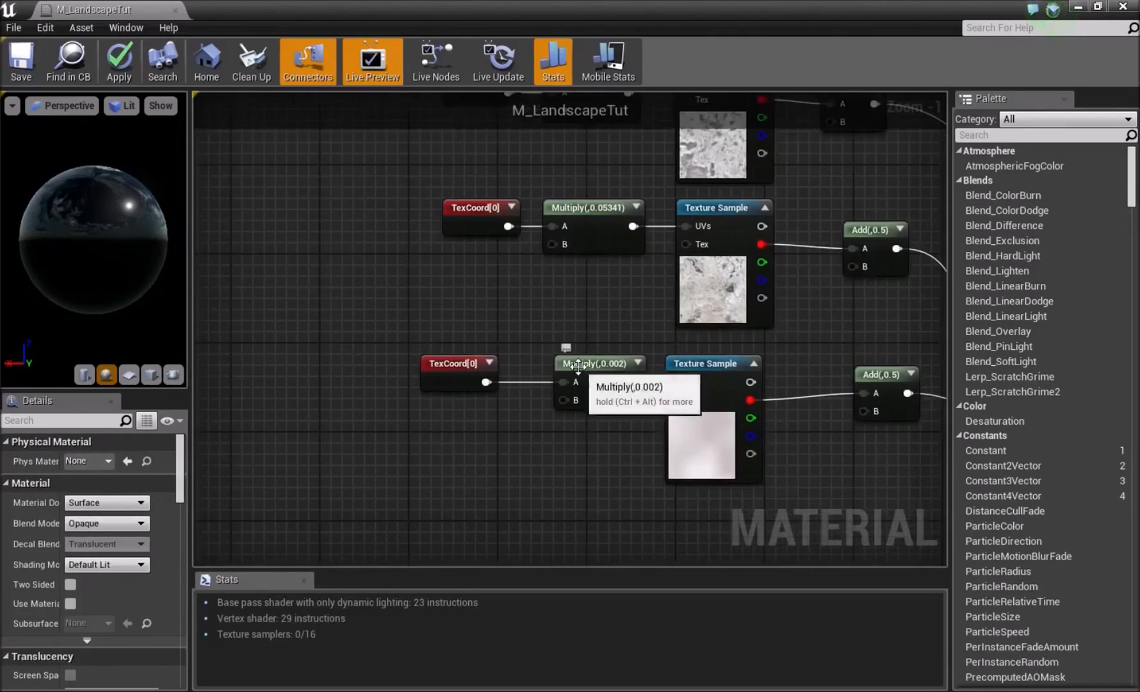
{"action": "right_click_drag", "start_coordinate": [413, 467], "coordinate": [437, 449]}
{"action": "left_click", "coordinate": [431, 452]}
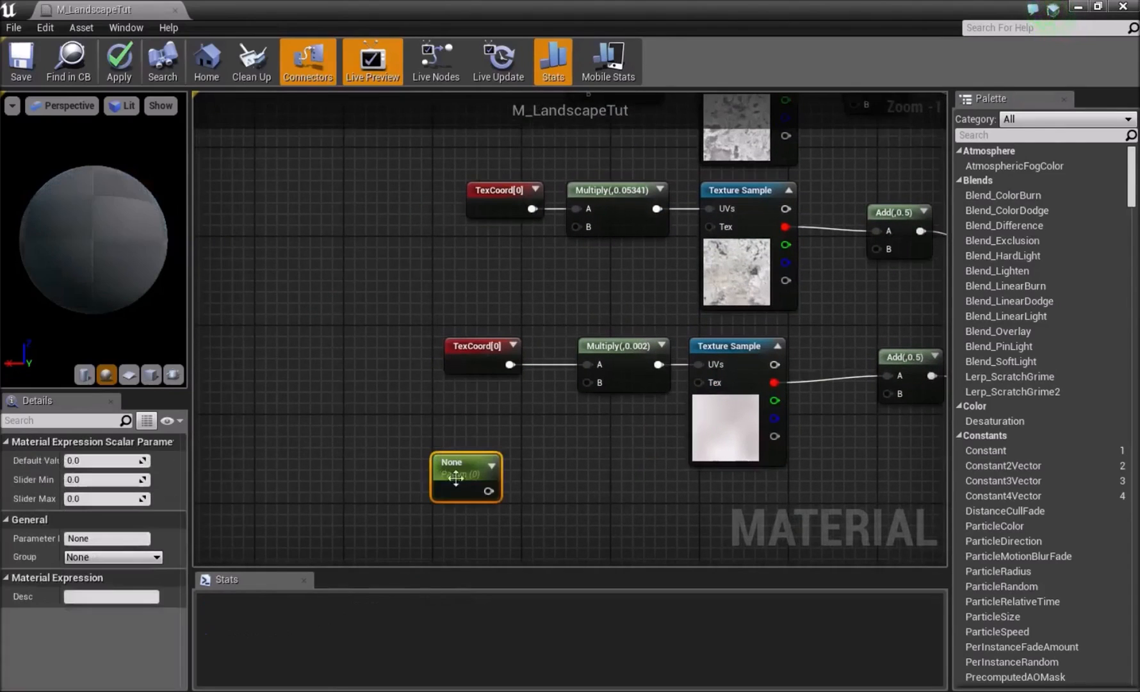
{"action": "left_click_drag", "start_coordinate": [488, 490], "coordinate": [555, 458]}
{"action": "left_click", "coordinate": [531, 459]}
{"action": "left_click", "coordinate": [472, 459]}
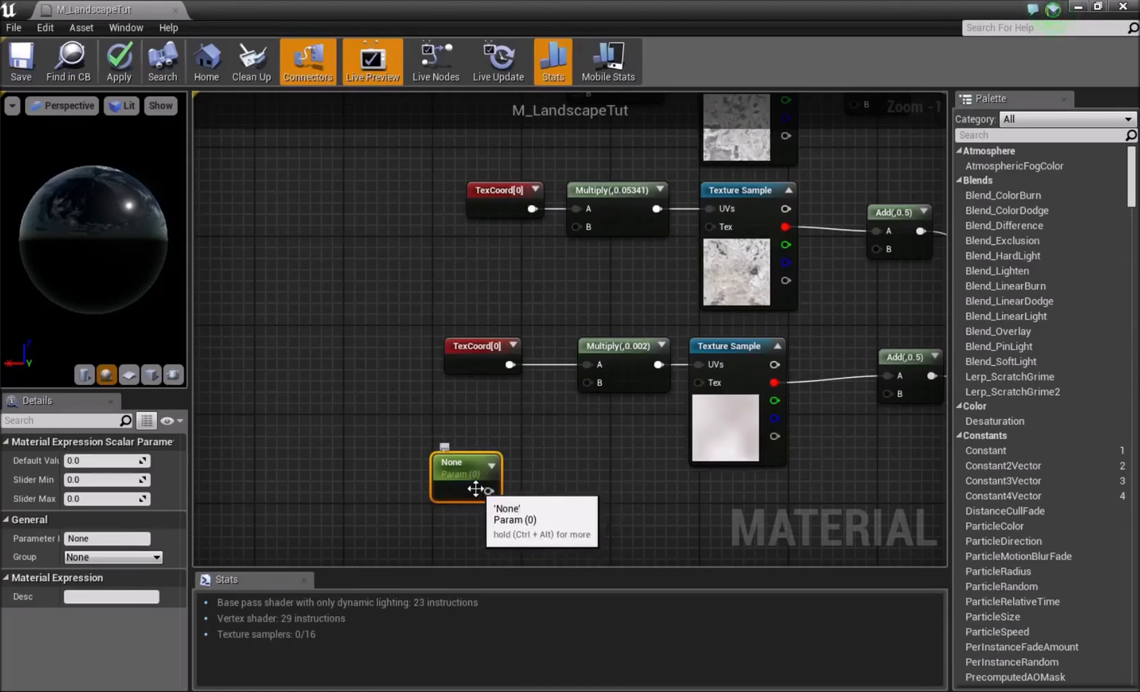
{"action": "key", "text": "Delete"}
Step: Move the middle and bottom texture chains with their shared Multiply node left and slightly down, away from the top chain
{"action": "right_click_drag", "start_coordinate": [623, 442], "coordinate": [285, 493]}
{"action": "right_click_drag", "start_coordinate": [812, 396], "coordinate": [655, 389]}
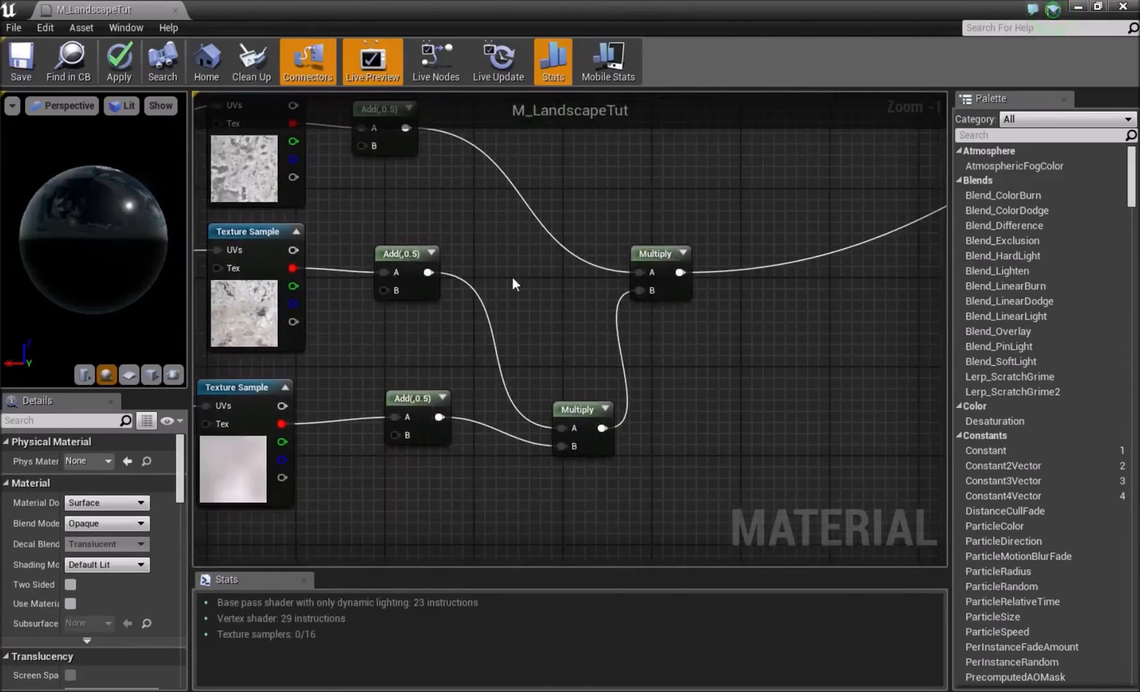
{"action": "right_click_drag", "start_coordinate": [512, 259], "coordinate": [555, 324]}
{"action": "right_click_drag", "start_coordinate": [595, 394], "coordinate": [670, 366]}
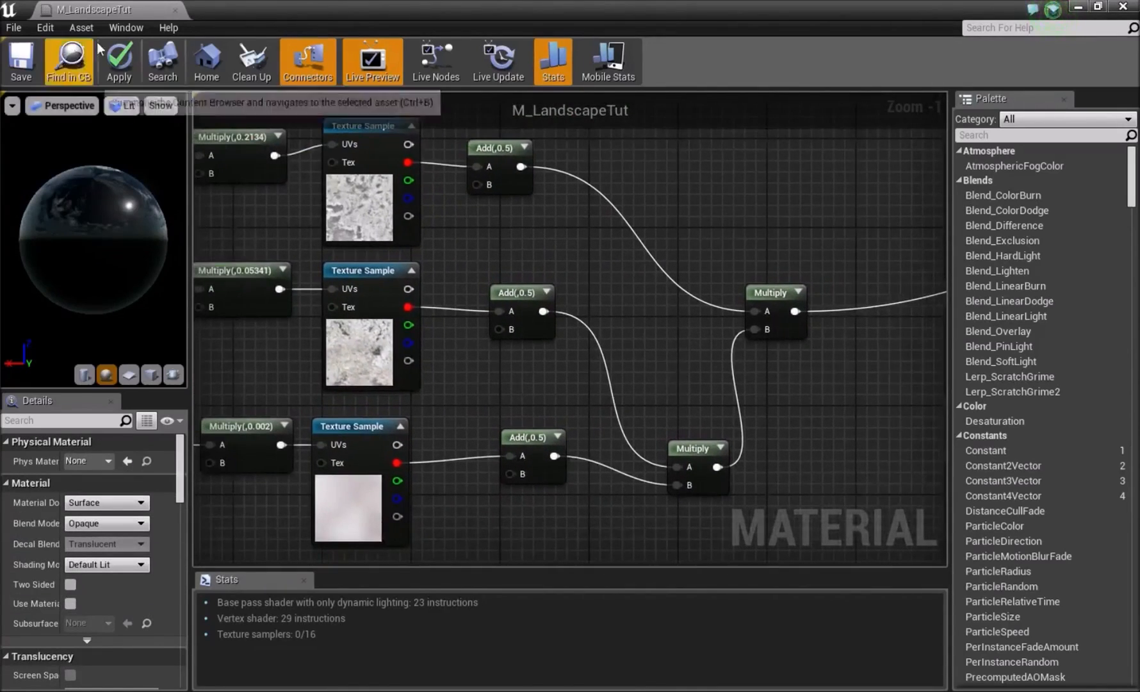
{"action": "mouse_move", "coordinate": [679, 147]}
{"action": "right_mouse_down"}
{"action": "mouse_move", "coordinate": [474, 197]}
{"action": "mouse_move", "coordinate": [425, 358]}
{"action": "mouse_move", "coordinate": [530, 267]}
{"action": "mouse_move", "coordinate": [634, 308]}
{"action": "right_mouse_up"}
{"action": "right_click_drag", "start_coordinate": [189, 183], "coordinate": [311, 188]}
{"action": "left_click_drag", "start_coordinate": [280, 213], "coordinate": [846, 481]}
{"action": "left_click", "coordinate": [905, 387], "text": "ctrl"}
{"action": "left_click_drag", "start_coordinate": [887, 403], "coordinate": [732, 447]}
{"action": "left_click", "coordinate": [772, 381]}
Step: Trace the top chain into the final Multiply and select its TexCoord, Multiply, Texture Sample and Add nodes
{"action": "right_click_drag", "start_coordinate": [773, 381], "coordinate": [619, 370]}
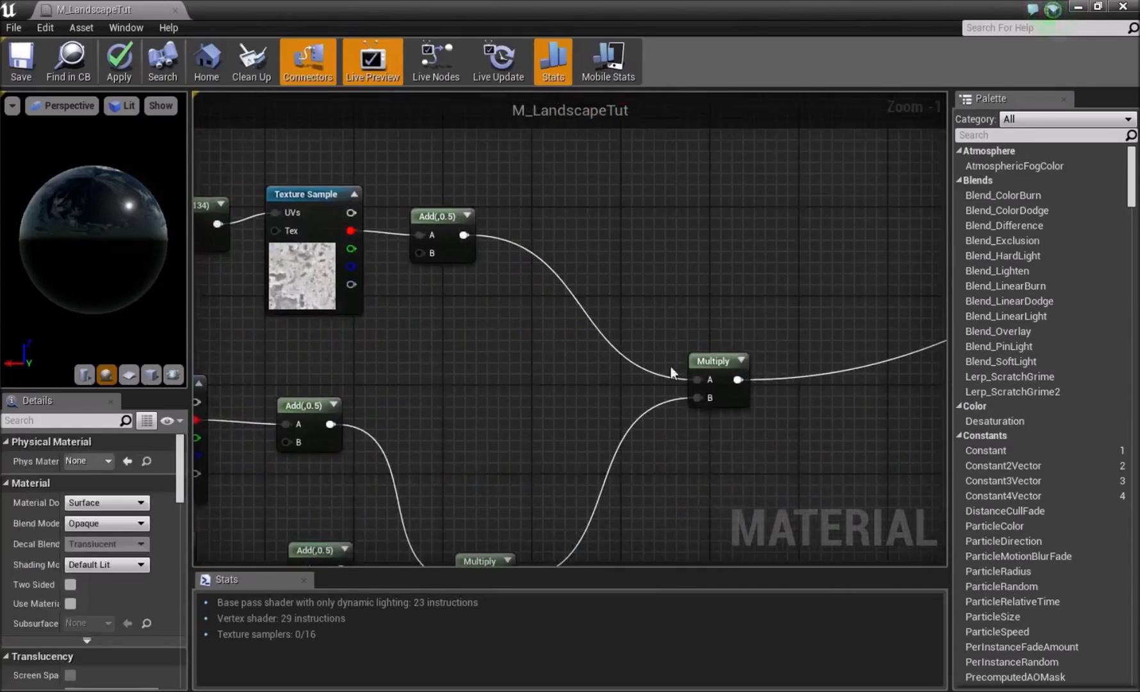
{"action": "left_click", "coordinate": [688, 350]}
{"action": "right_click_drag", "start_coordinate": [459, 314], "coordinate": [622, 327]}
{"action": "left_click", "coordinate": [368, 173]}
{"action": "right_click_drag", "start_coordinate": [368, 173], "coordinate": [458, 185]}
{"action": "left_click_drag", "start_coordinate": [255, 167], "coordinate": [748, 303]}
{"action": "left_click_drag", "start_coordinate": [796, 333], "coordinate": [796, 334]}
{"action": "right_click_drag", "start_coordinate": [680, 306], "coordinate": [452, 299]}
{"action": "right_click_drag", "start_coordinate": [667, 425], "coordinate": [663, 444]}
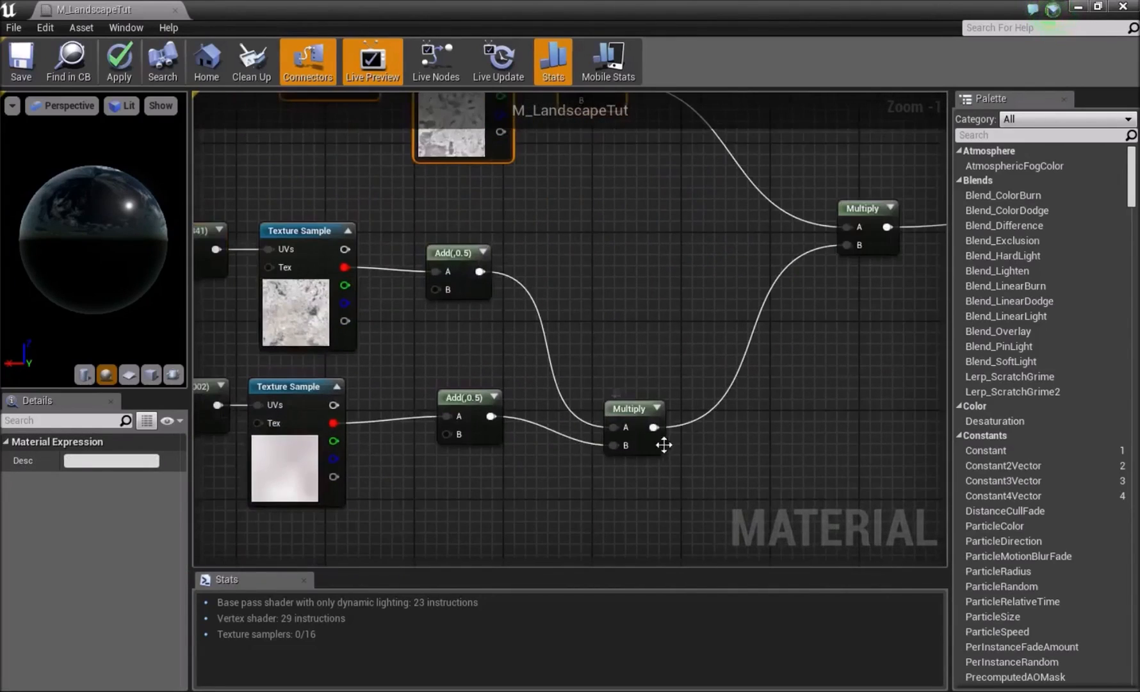
Step: Trace how the combined texture chains and the Pebbles Lerp result feed the shared Multiply node
{"action": "scroll", "coordinate": [776, 298], "scroll_direction": "down", "scroll_amount": 6}
{"action": "left_click", "coordinate": [807, 361]}
{"action": "right_click_drag", "start_coordinate": [807, 361], "coordinate": [644, 374]}
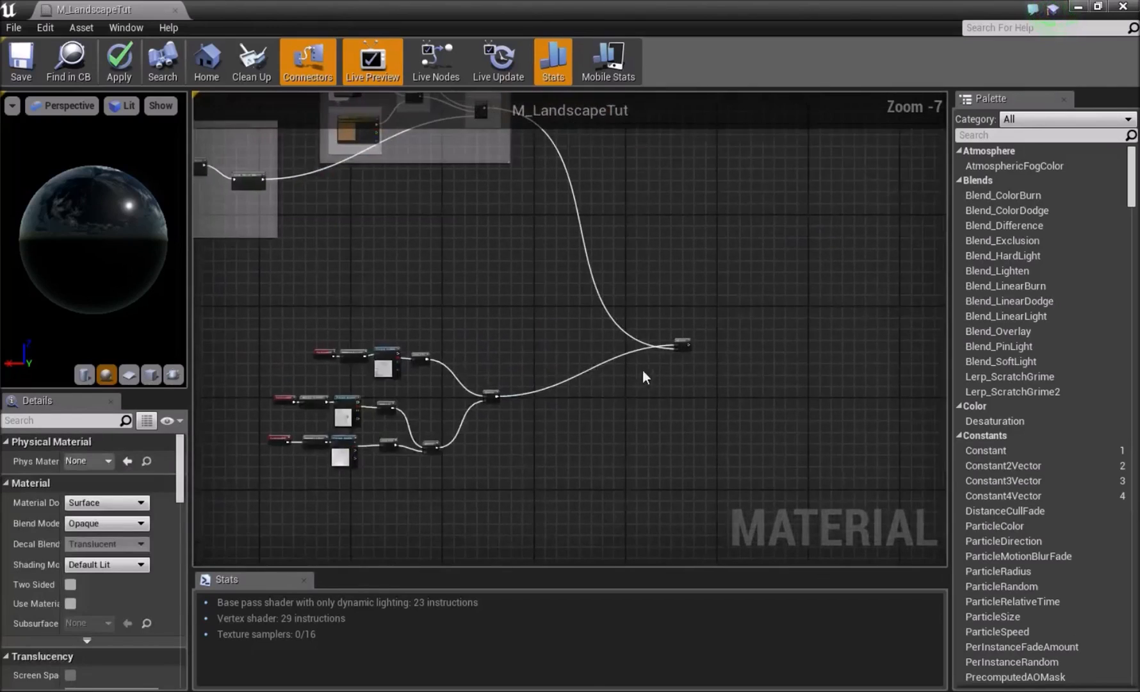
{"action": "scroll", "coordinate": [752, 291], "scroll_direction": "up", "scroll_amount": 5}
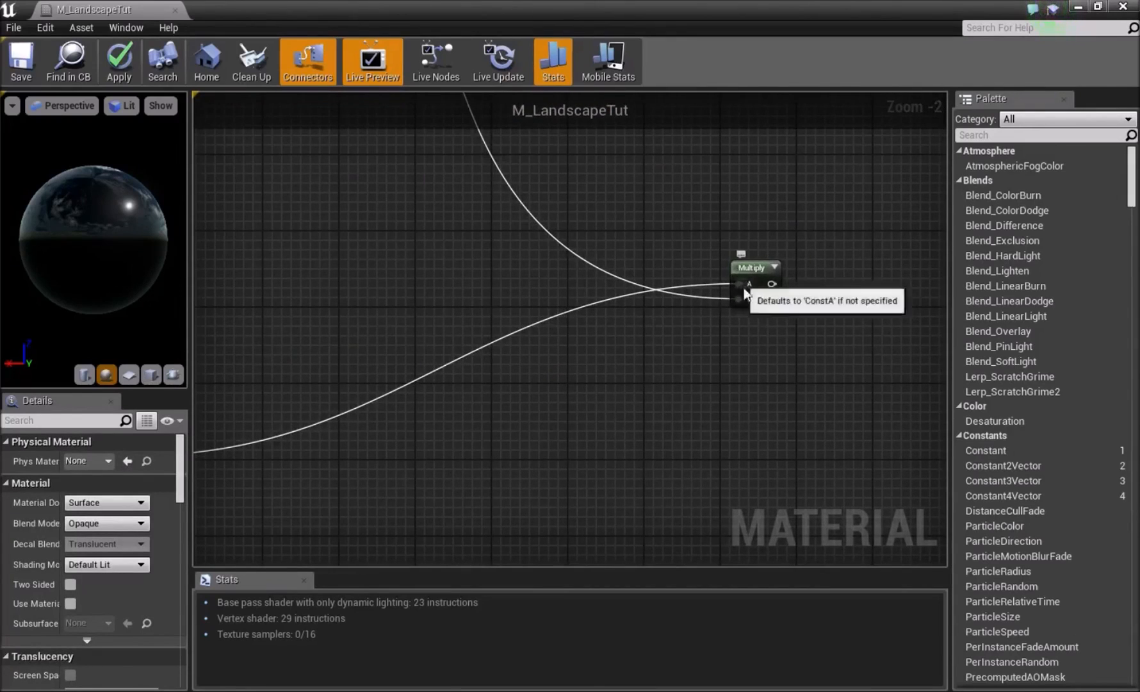
Step: Locate the Grass group in the wider graph and select its nodes for a closer look
{"action": "scroll", "coordinate": [740, 294], "scroll_direction": "down", "scroll_amount": 7}
{"action": "right_click_drag", "start_coordinate": [782, 328], "coordinate": [620, 308]}
{"action": "scroll", "coordinate": [620, 308], "scroll_direction": "down", "scroll_amount": 3}
{"action": "right_click_drag", "start_coordinate": [716, 331], "coordinate": [510, 293]}
{"action": "left_click_drag", "start_coordinate": [404, 242], "coordinate": [689, 262]}
{"action": "scroll", "coordinate": [712, 351], "scroll_direction": "up", "scroll_amount": 4}
{"action": "right_click_drag", "start_coordinate": [656, 442], "coordinate": [647, 449]}
{"action": "right_click_drag", "start_coordinate": [628, 374], "coordinate": [509, 149]}
{"action": "left_click", "coordinate": [695, 417]}
{"action": "scroll", "coordinate": [717, 418], "scroll_direction": "down", "scroll_amount": 4}
{"action": "right_click_drag", "start_coordinate": [790, 420], "coordinate": [551, 416]}
{"action": "scroll", "coordinate": [603, 362], "scroll_direction": "up", "scroll_amount": 3}
{"action": "scroll", "coordinate": [447, 259], "scroll_direction": "up", "scroll_amount": 2}
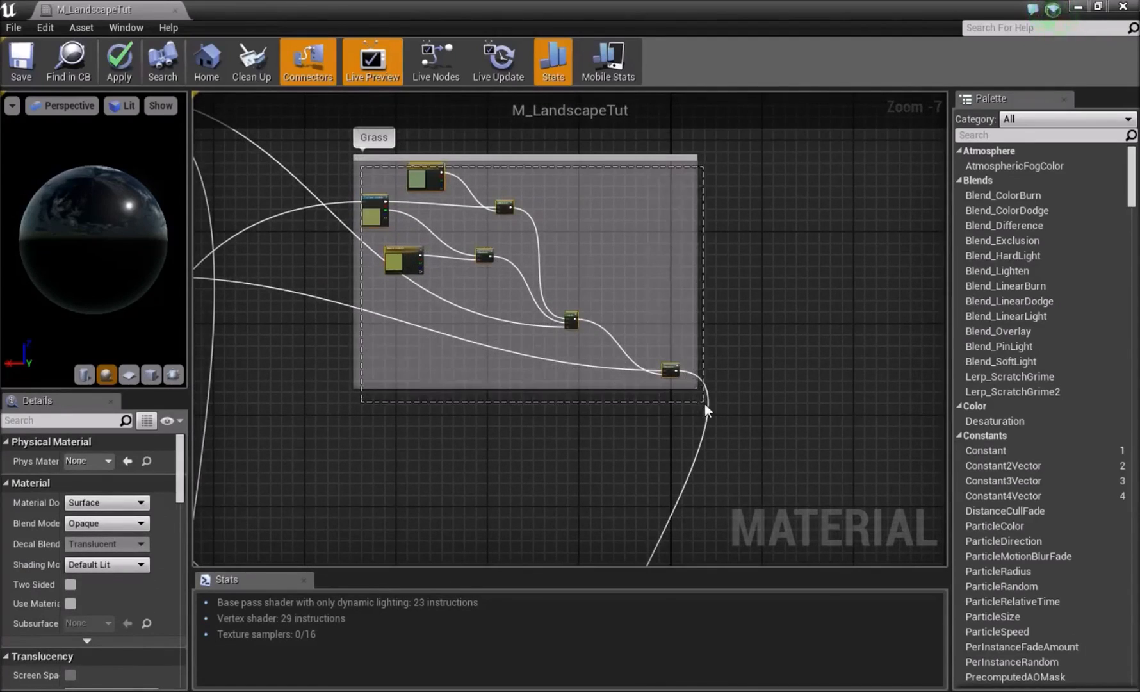
{"action": "left_click_drag", "start_coordinate": [705, 404], "coordinate": [705, 404]}
{"action": "scroll", "coordinate": [520, 307], "scroll_direction": "up", "scroll_amount": 4}
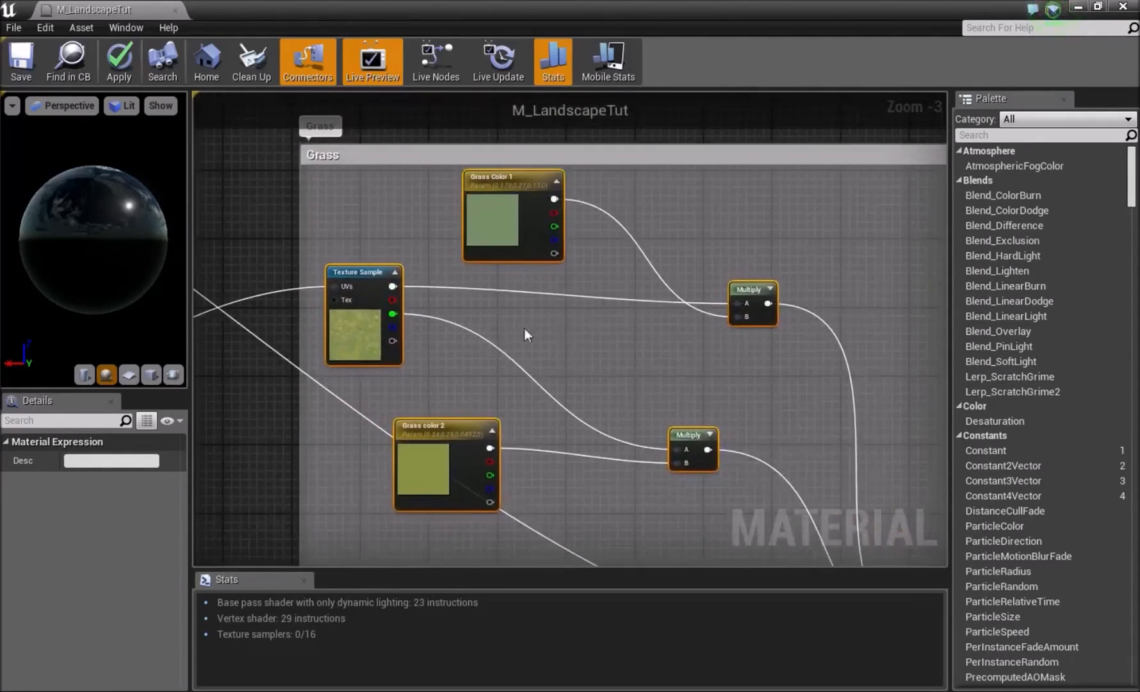
Step: Examine the Pebbles group by selecting its nodes and following its output toward the layer blend
{"action": "scroll", "coordinate": [506, 320], "scroll_direction": "down", "scroll_amount": 8}
{"action": "right_click_drag", "start_coordinate": [559, 431], "coordinate": [564, 287]}
{"action": "right_click_drag", "start_coordinate": [402, 385], "coordinate": [593, 206]}
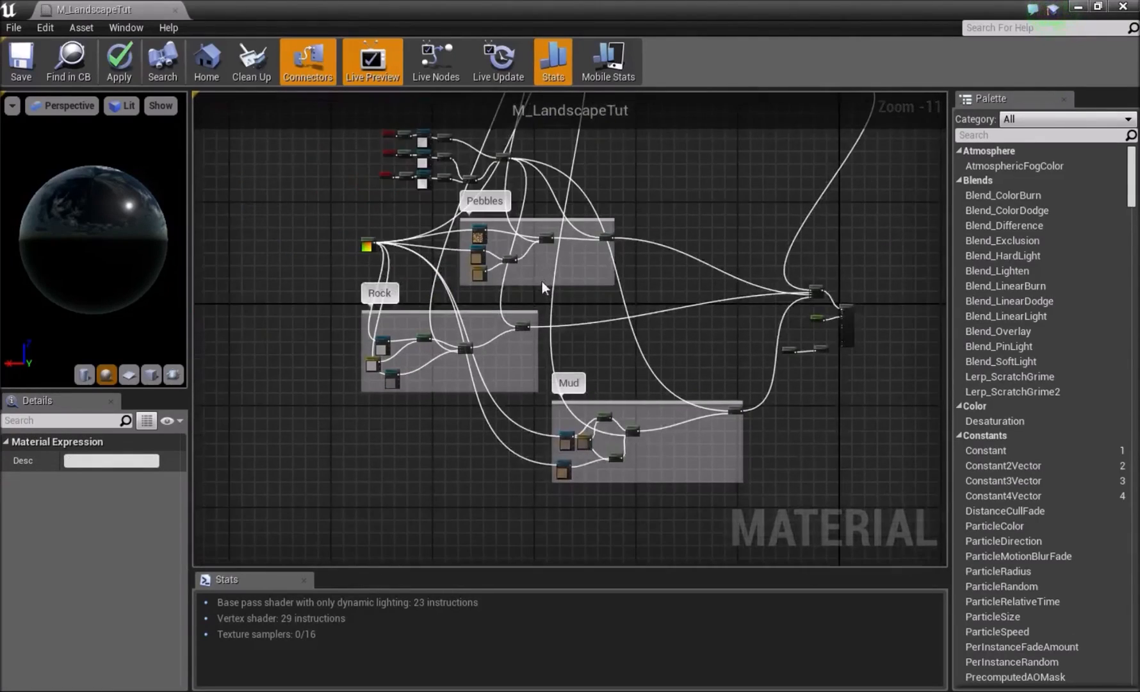
{"action": "left_click", "coordinate": [542, 282]}
{"action": "scroll", "coordinate": [513, 263], "scroll_direction": "up", "scroll_amount": 8}
{"action": "left_click_drag", "start_coordinate": [415, 178], "coordinate": [856, 499]}
{"action": "right_click_drag", "start_coordinate": [751, 441], "coordinate": [671, 390]}
{"action": "right_click_drag", "start_coordinate": [808, 290], "coordinate": [476, 310]}
{"action": "left_click", "coordinate": [757, 213]}
{"action": "scroll", "coordinate": [581, 191], "scroll_direction": "down", "scroll_amount": 6}
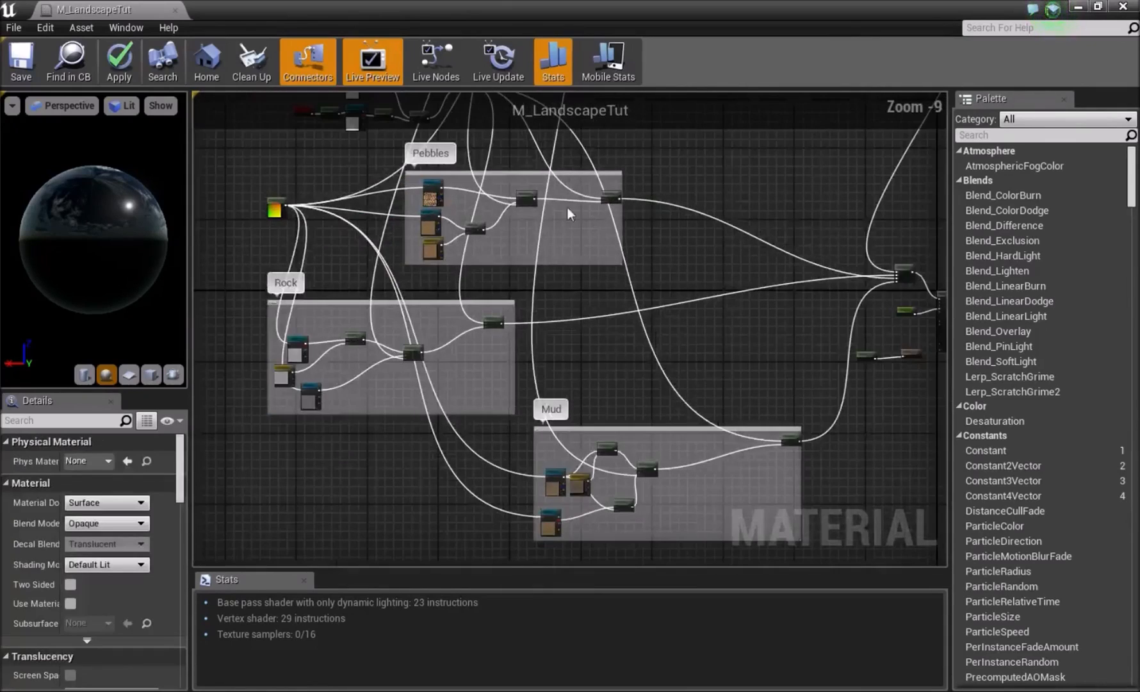
Step: Review the comment box holding the alpha chain and select the three texture chains below it
{"action": "right_click_drag", "start_coordinate": [529, 198], "coordinate": [601, 308]}
{"action": "right_click_drag", "start_coordinate": [454, 260], "coordinate": [767, 494]}
{"action": "right_click_drag", "start_coordinate": [498, 260], "coordinate": [756, 464]}
{"action": "scroll", "coordinate": [509, 287], "scroll_direction": "up", "scroll_amount": 1}
{"action": "scroll", "coordinate": [509, 287], "scroll_direction": "up", "scroll_amount": 3}
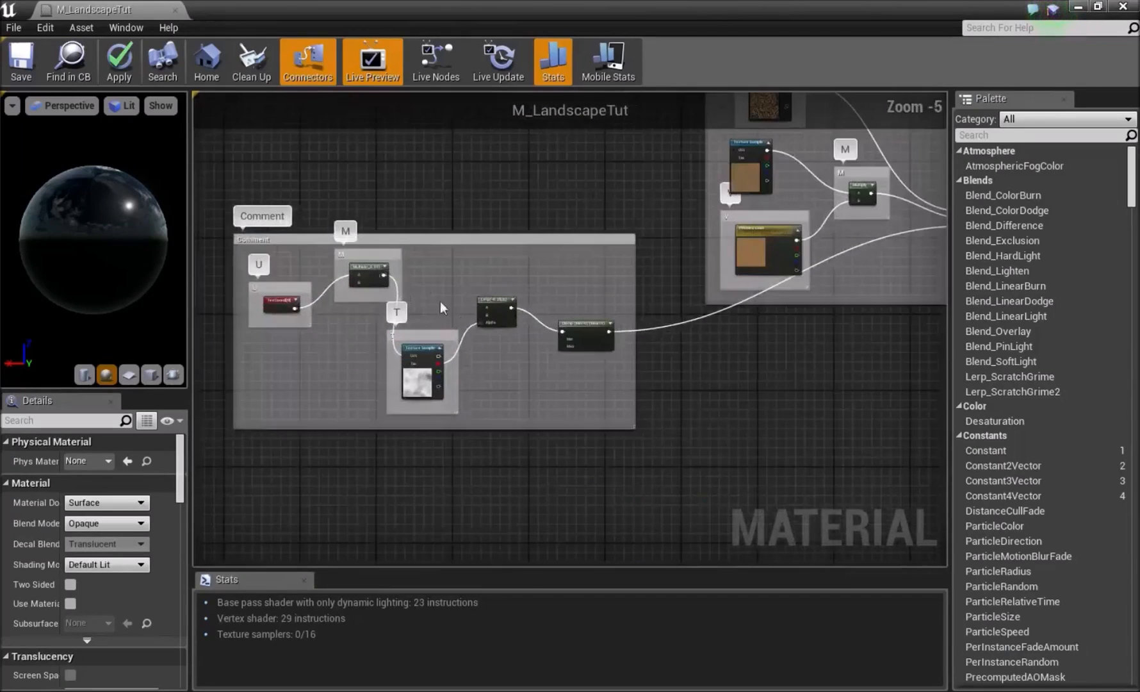
{"action": "right_click_drag", "start_coordinate": [673, 365], "coordinate": [494, 176]}
{"action": "right_click_drag", "start_coordinate": [636, 392], "coordinate": [456, 211]}
{"action": "left_click_drag", "start_coordinate": [237, 215], "coordinate": [714, 465]}
{"action": "left_click", "coordinate": [724, 463]}
Step: Search the palette for "landsca" and add a LandscapeLayerCoords node above the M_LandscapeTut output node near the Layer Blend
{"action": "right_click_drag", "start_coordinate": [830, 416], "coordinate": [569, 335]}
{"action": "scroll", "coordinate": [569, 336], "scroll_direction": "down", "scroll_amount": 6}
{"action": "right_click_drag", "start_coordinate": [846, 370], "coordinate": [754, 259]}
{"action": "right_click_drag", "start_coordinate": [931, 360], "coordinate": [705, 258]}
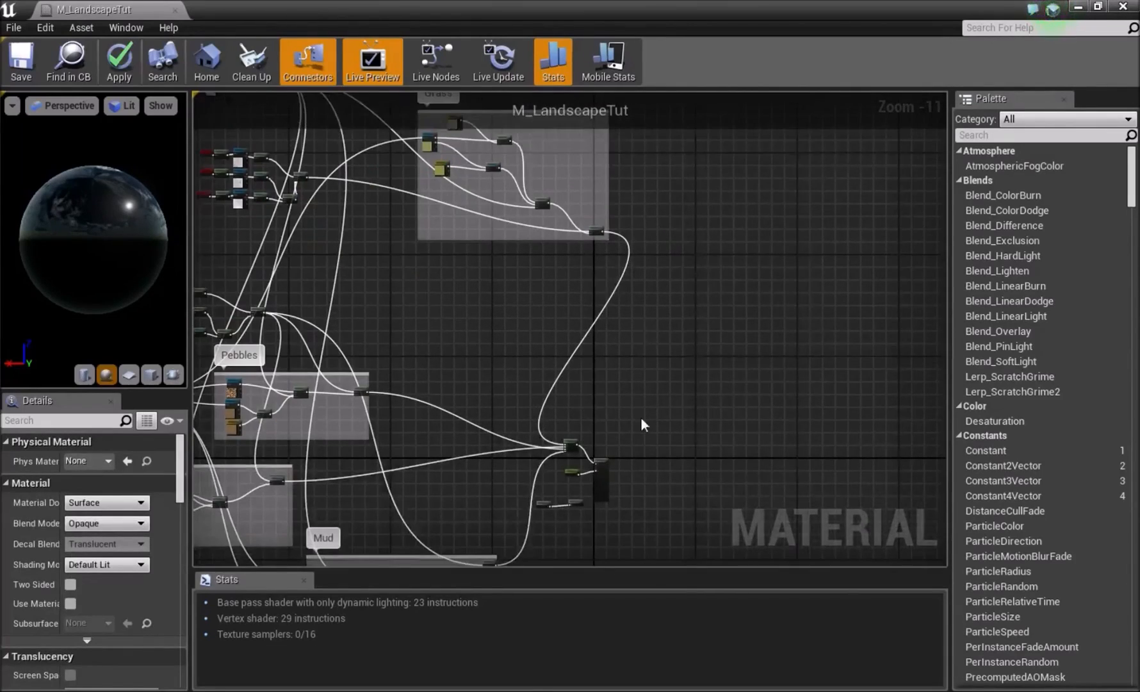
{"action": "scroll", "coordinate": [643, 425], "scroll_direction": "up", "scroll_amount": 10}
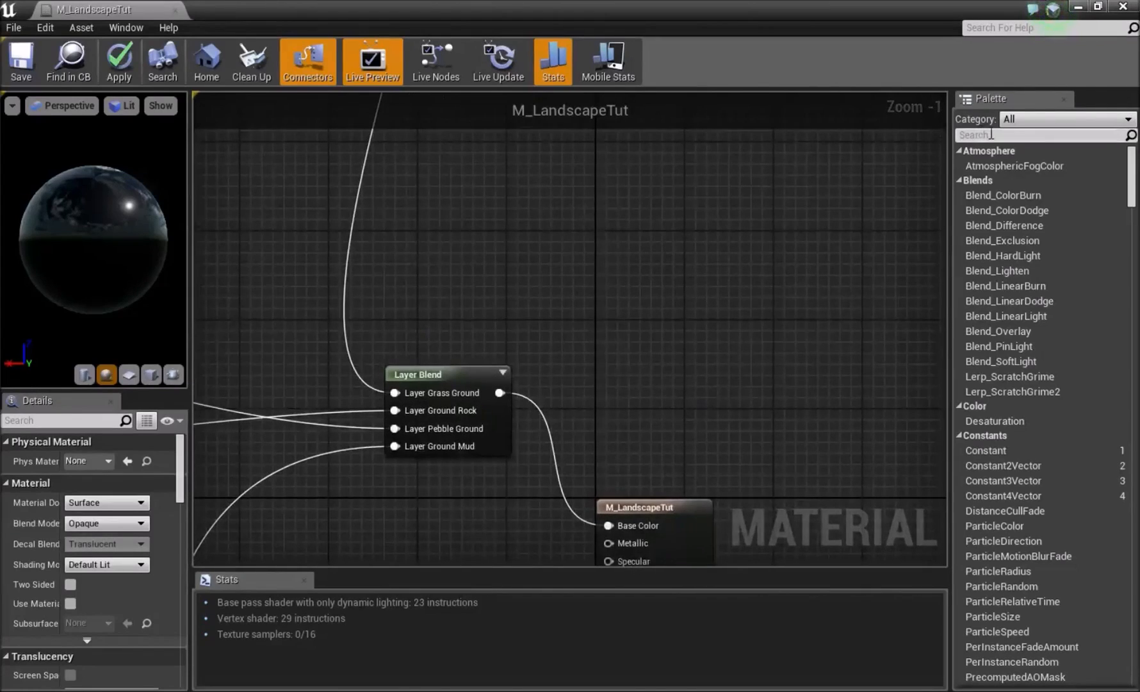
{"action": "type", "text": "landsca"}
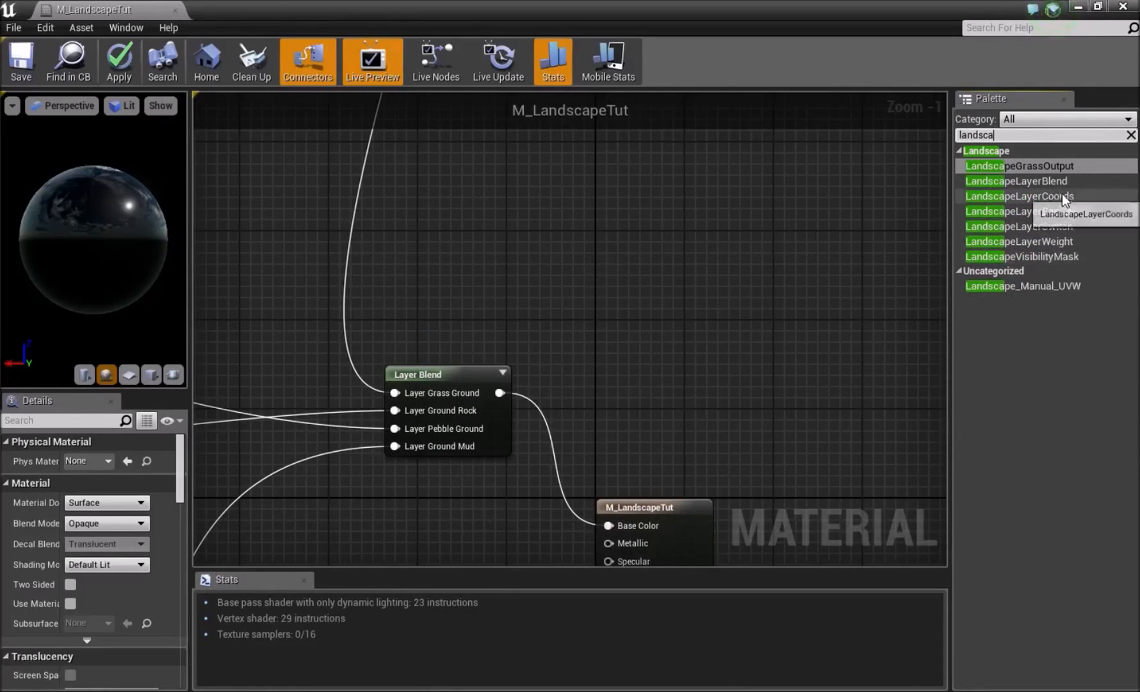
{"action": "left_click_drag", "start_coordinate": [1062, 195], "coordinate": [603, 234]}
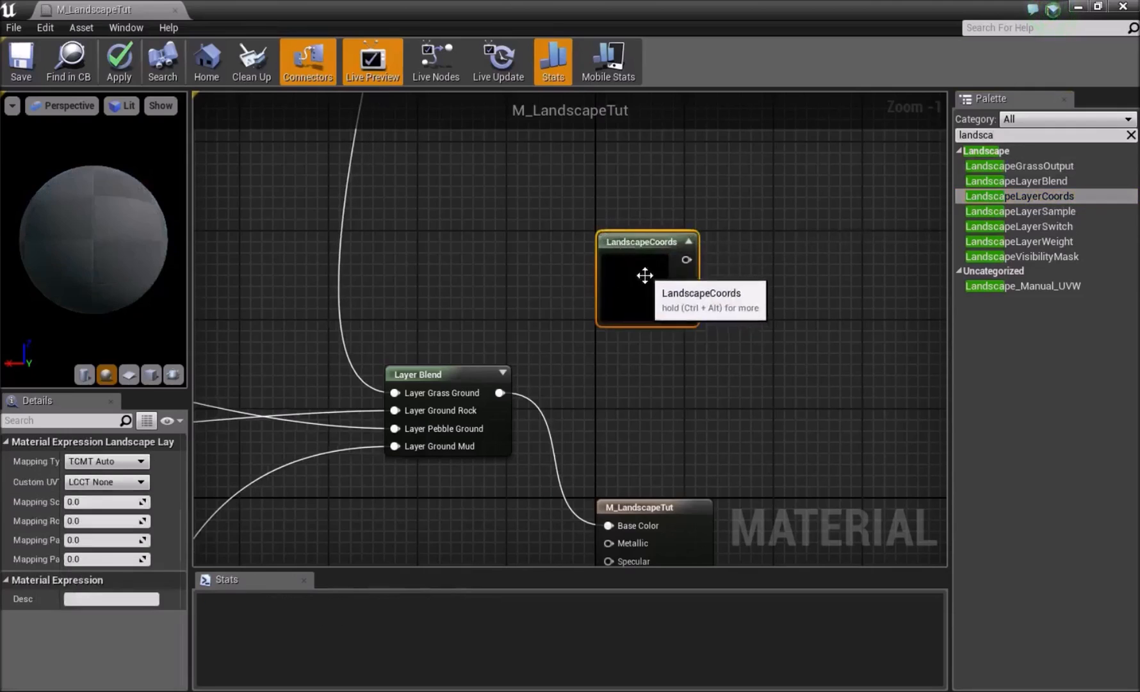
Step: Move the new LandscapeCoords node across the graph to the open space left of the original one near the Pebbles and Rock groups
{"action": "left_click_drag", "start_coordinate": [643, 270], "coordinate": [542, 246]}
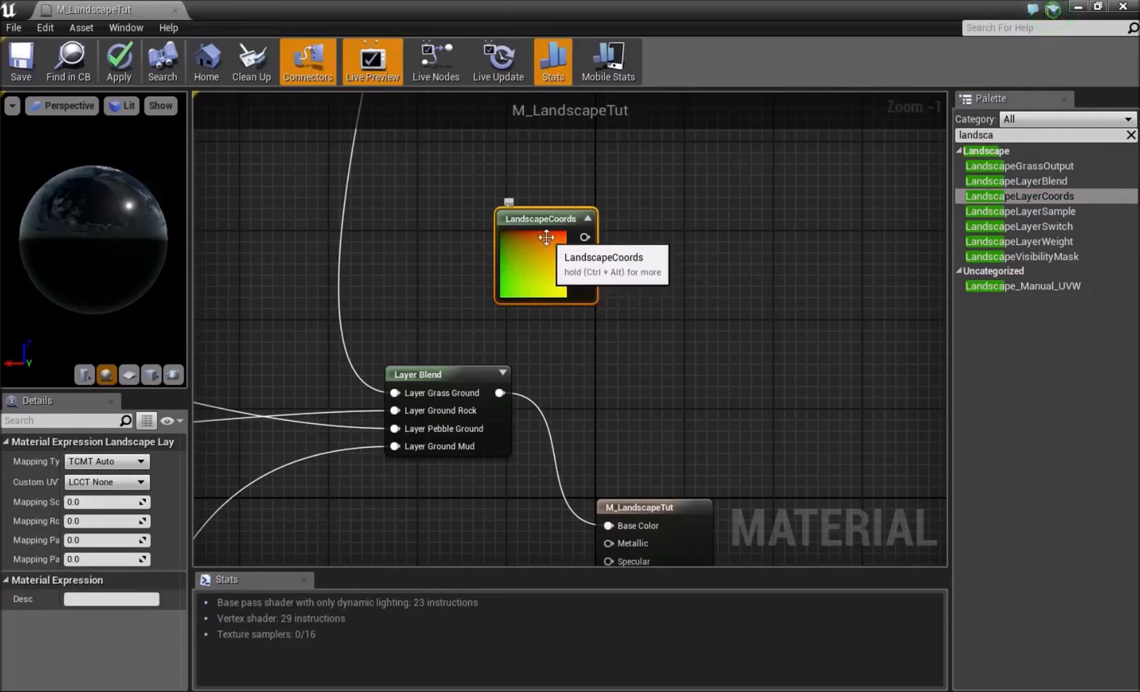
{"action": "scroll", "coordinate": [547, 237], "scroll_direction": "down", "scroll_amount": 1}
{"action": "scroll", "coordinate": [540, 251], "scroll_direction": "down", "scroll_amount": 3}
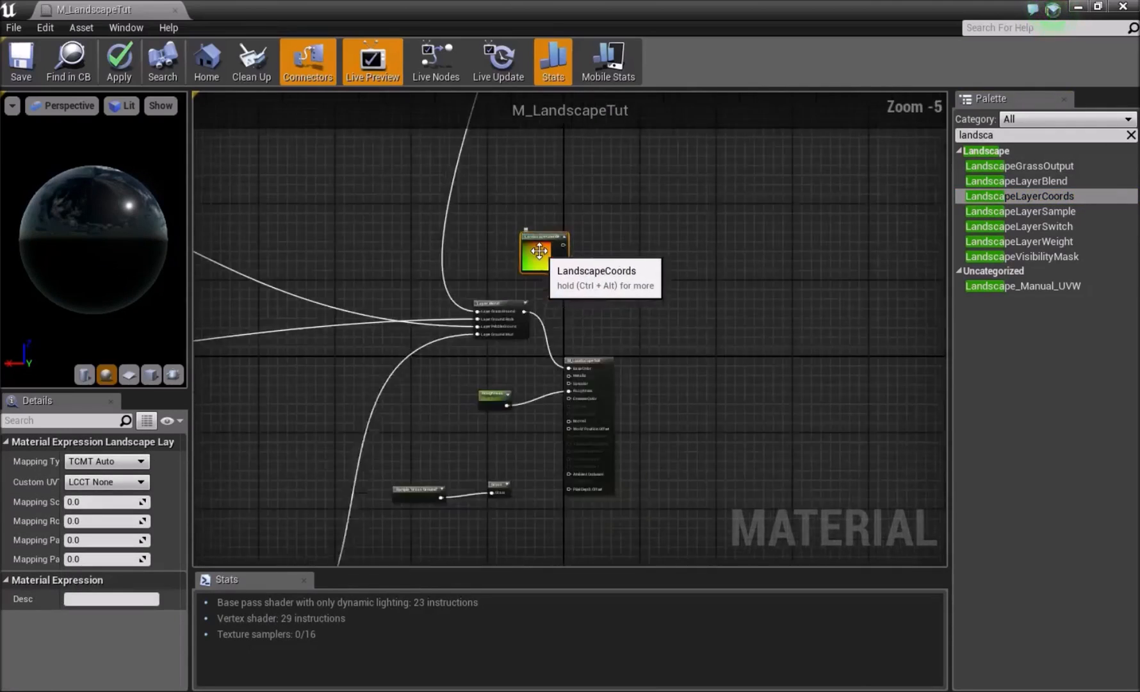
{"action": "right_click_drag", "start_coordinate": [495, 276], "coordinate": [688, 280]}
{"action": "left_click_drag", "start_coordinate": [747, 268], "coordinate": [339, 257]}
{"action": "right_click_drag", "start_coordinate": [305, 255], "coordinate": [705, 337]}
{"action": "left_click_drag", "start_coordinate": [740, 327], "coordinate": [459, 156]}
{"action": "right_click_drag", "start_coordinate": [480, 201], "coordinate": [625, 340]}
{"action": "scroll", "coordinate": [613, 322], "scroll_direction": "down", "scroll_amount": 6}
{"action": "scroll", "coordinate": [615, 305], "scroll_direction": "down", "scroll_amount": 1}
{"action": "left_click_drag", "start_coordinate": [615, 308], "coordinate": [311, 321]}
Step: Follow the original LandscapeCoords connections to the UVs inputs of the texture samples in the Pebbles, Rock and Mud groups
{"action": "scroll", "coordinate": [391, 351], "scroll_direction": "up", "scroll_amount": 3}
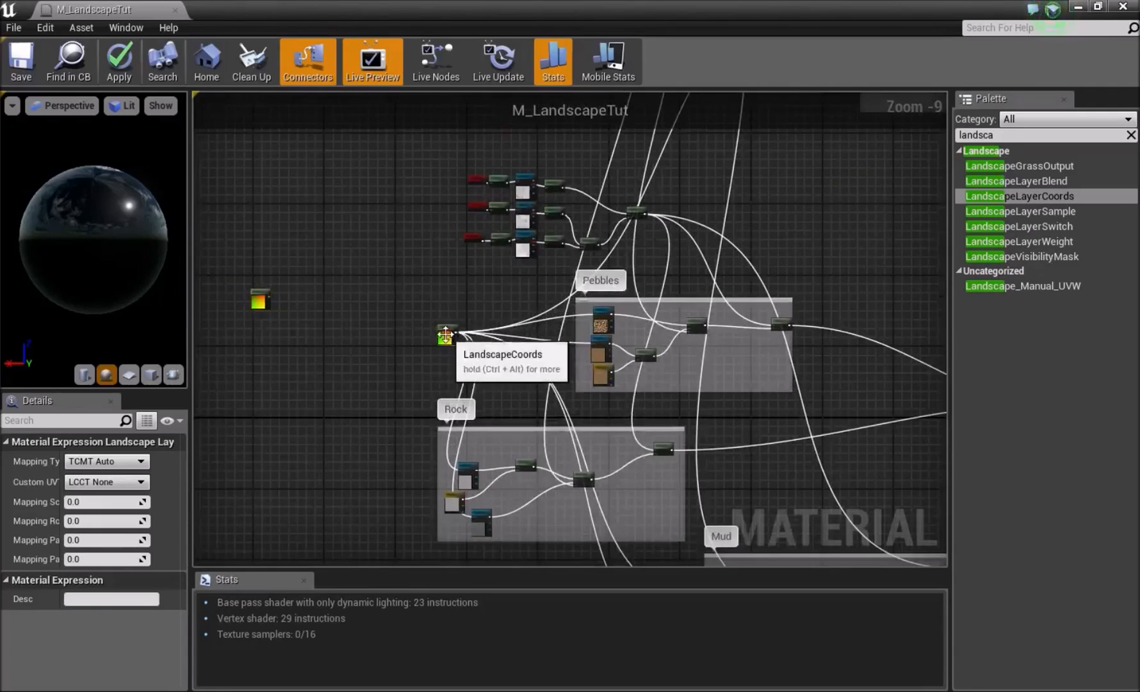
{"action": "scroll", "coordinate": [454, 351], "scroll_direction": "up", "scroll_amount": 6}
{"action": "right_click_drag", "start_coordinate": [731, 317], "coordinate": [314, 349]}
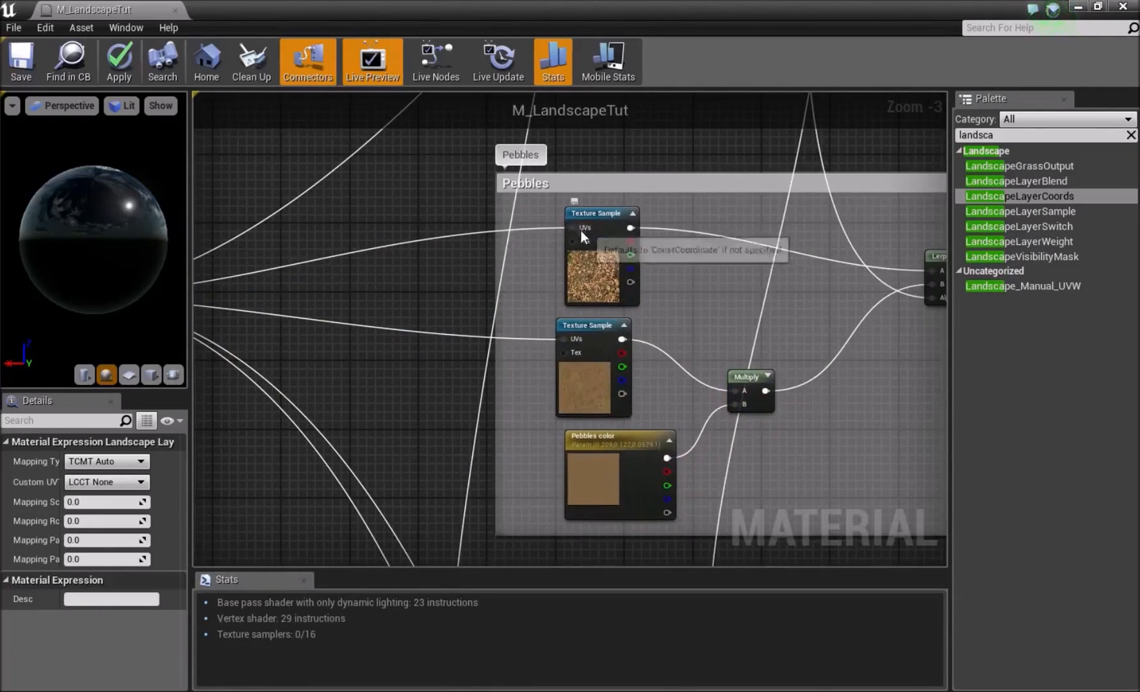
{"action": "scroll", "coordinate": [585, 341], "scroll_direction": "down", "scroll_amount": 6}
{"action": "right_click_drag", "start_coordinate": [432, 478], "coordinate": [477, 302]}
{"action": "scroll", "coordinate": [477, 301], "scroll_direction": "up", "scroll_amount": 5}
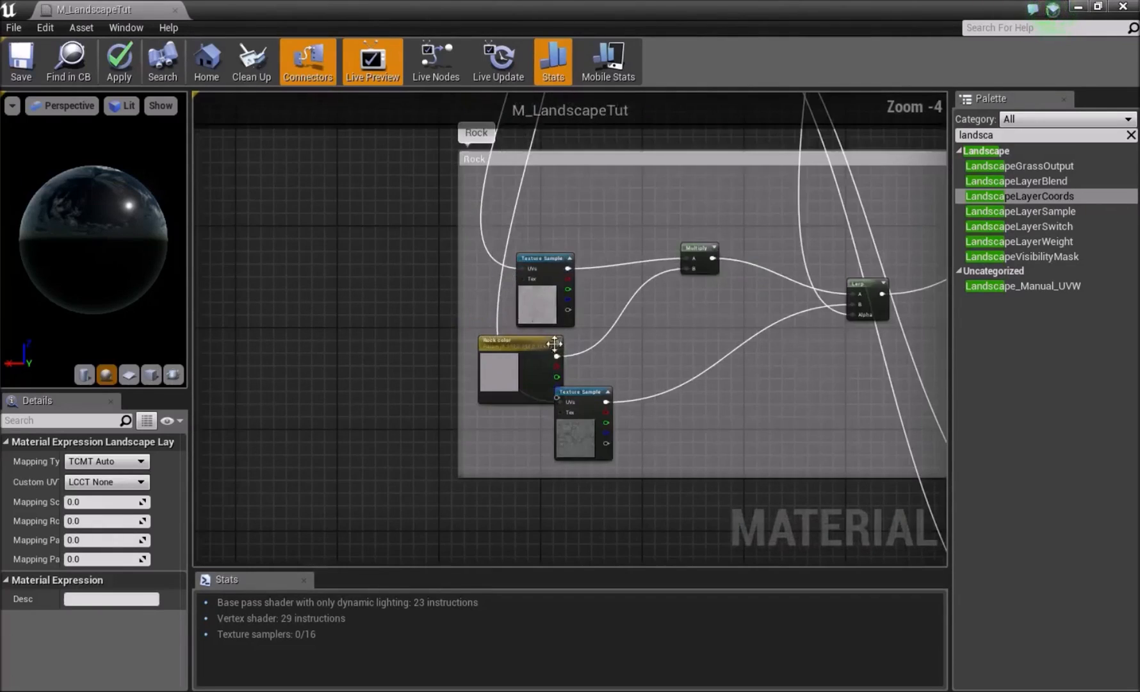
{"action": "right_click_drag", "start_coordinate": [655, 387], "coordinate": [322, 246]}
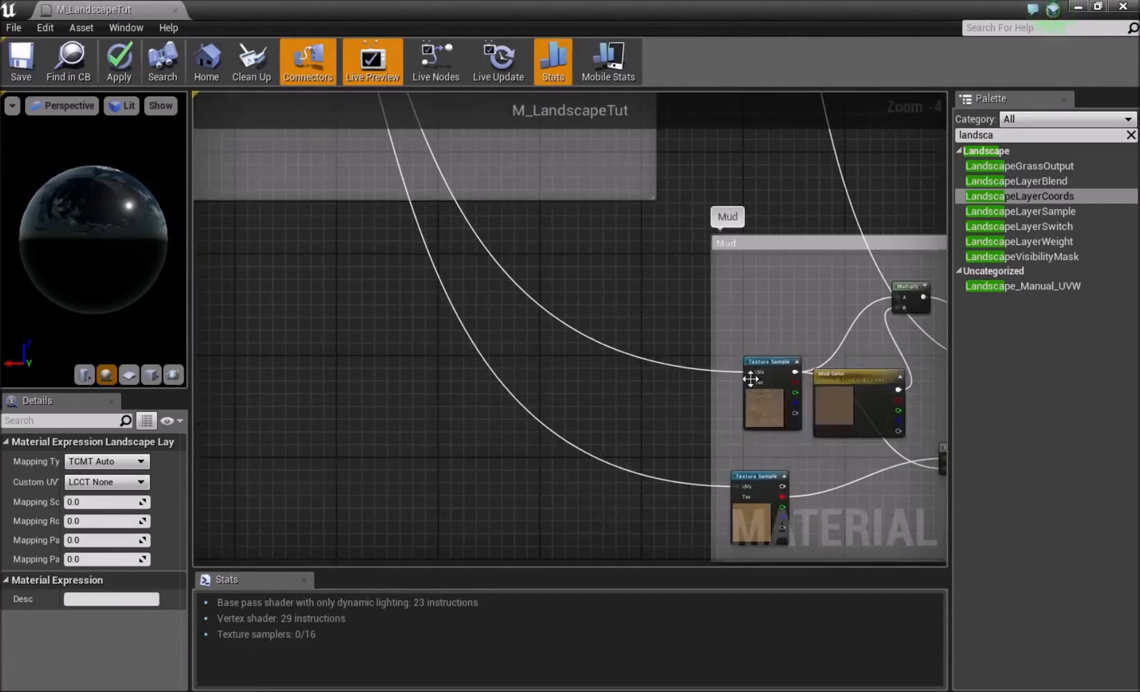
{"action": "scroll", "coordinate": [613, 288], "scroll_direction": "down", "scroll_amount": 5}
{"action": "right_click_drag", "start_coordinate": [613, 288], "coordinate": [559, 324]}
Step: Add a LandscapeLayerBlend node above the existing Layer Blend and give it one layer element
{"action": "left_click", "coordinate": [749, 231]}
{"action": "scroll", "coordinate": [672, 286], "scroll_direction": "up", "scroll_amount": 9}
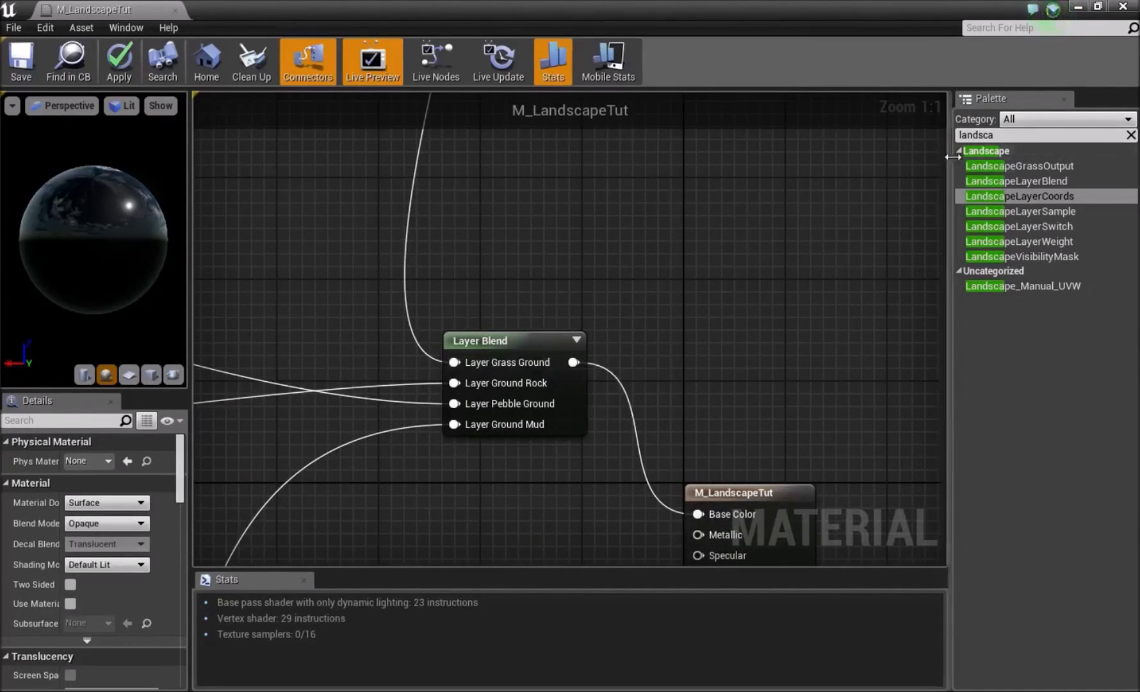
{"action": "left_click_drag", "start_coordinate": [1025, 181], "coordinate": [702, 201]}
{"action": "left_click_drag", "start_coordinate": [605, 202], "coordinate": [606, 204]}
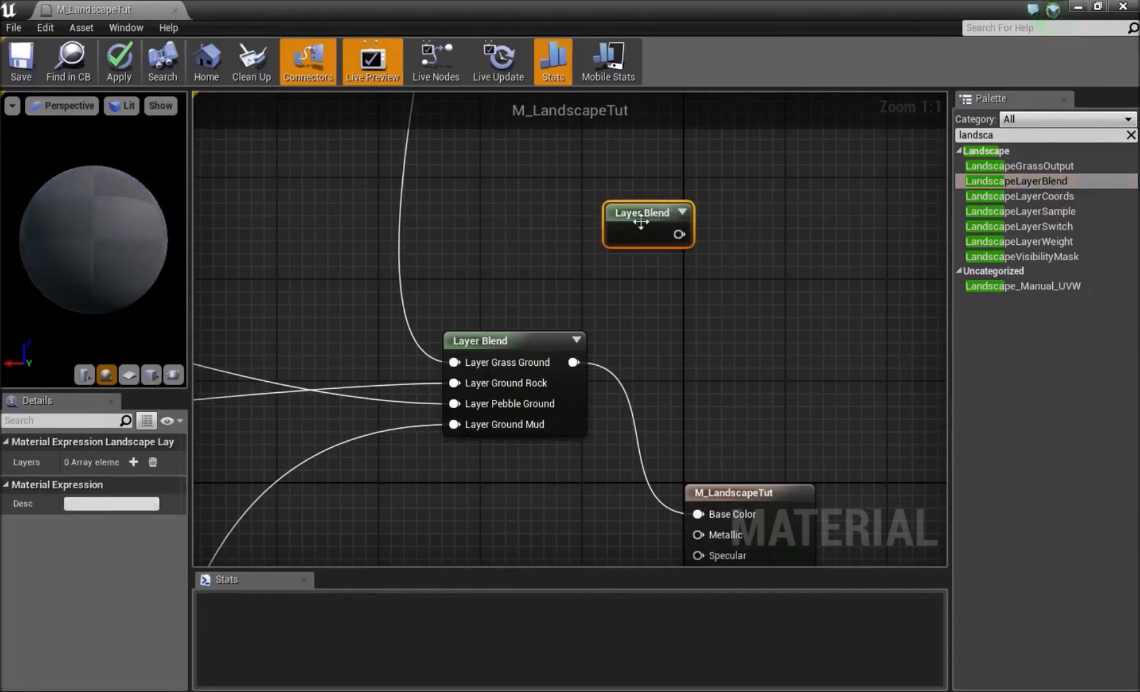
{"action": "right_click_drag", "start_coordinate": [753, 254], "coordinate": [672, 264]}
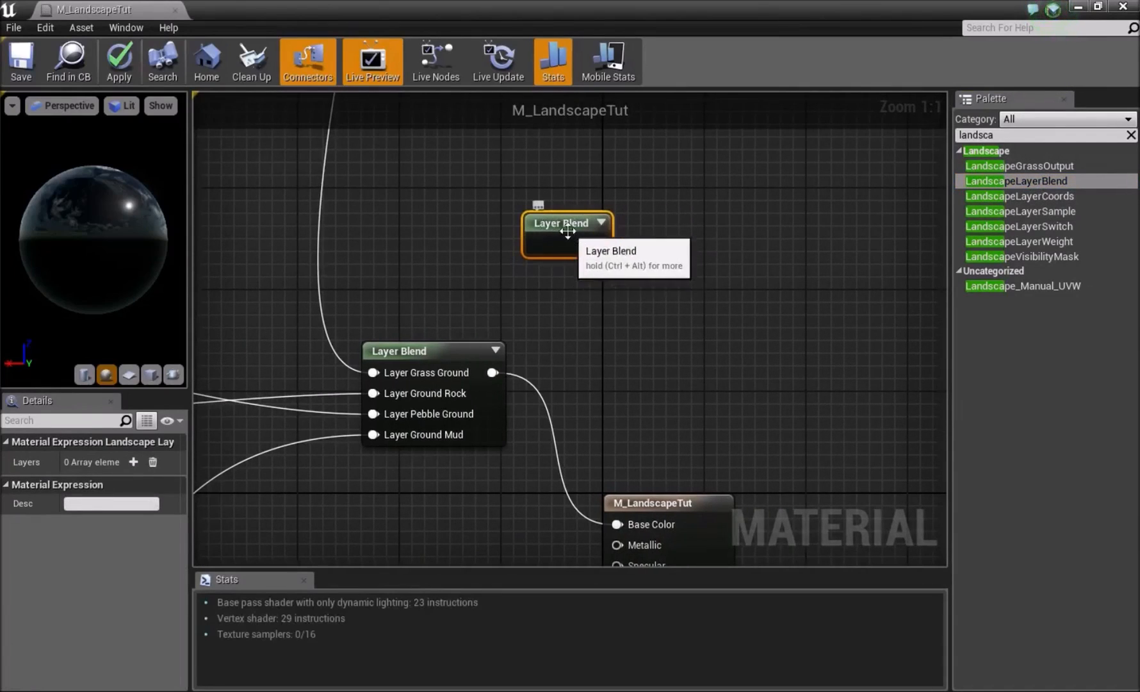
{"action": "left_click", "coordinate": [133, 462]}
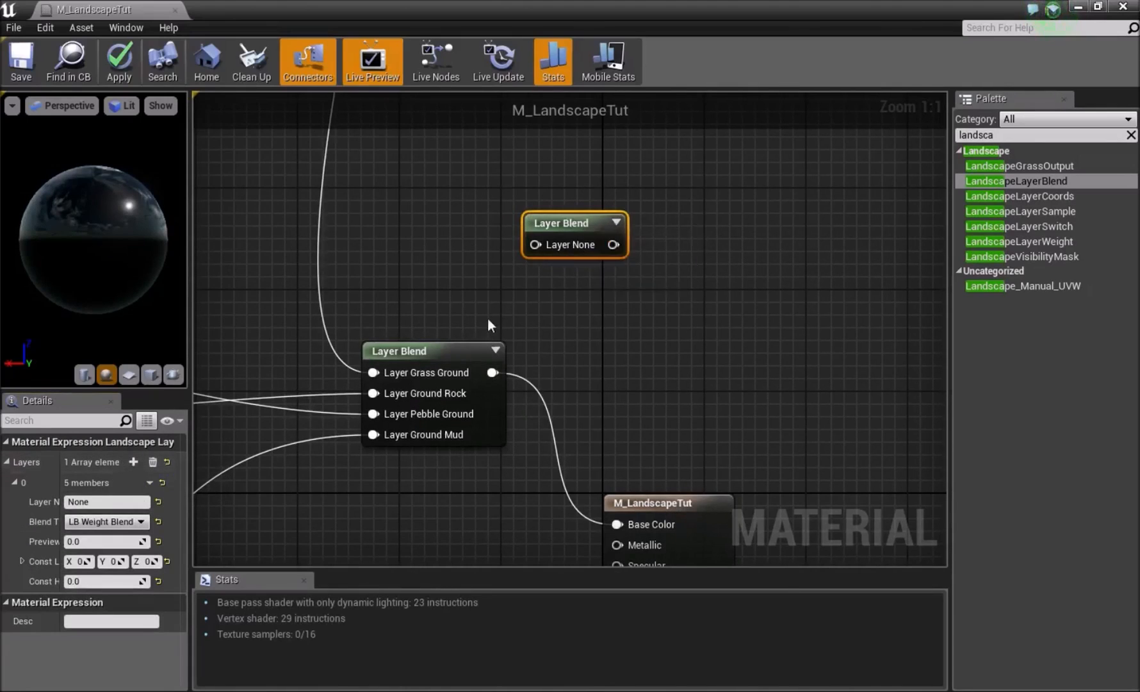
Step: Review the original Layer Blend's four layers, checking the blend type options for Grass Ground and expanding the Rock, Pebble and Mud entries
{"action": "left_click", "coordinate": [432, 350]}
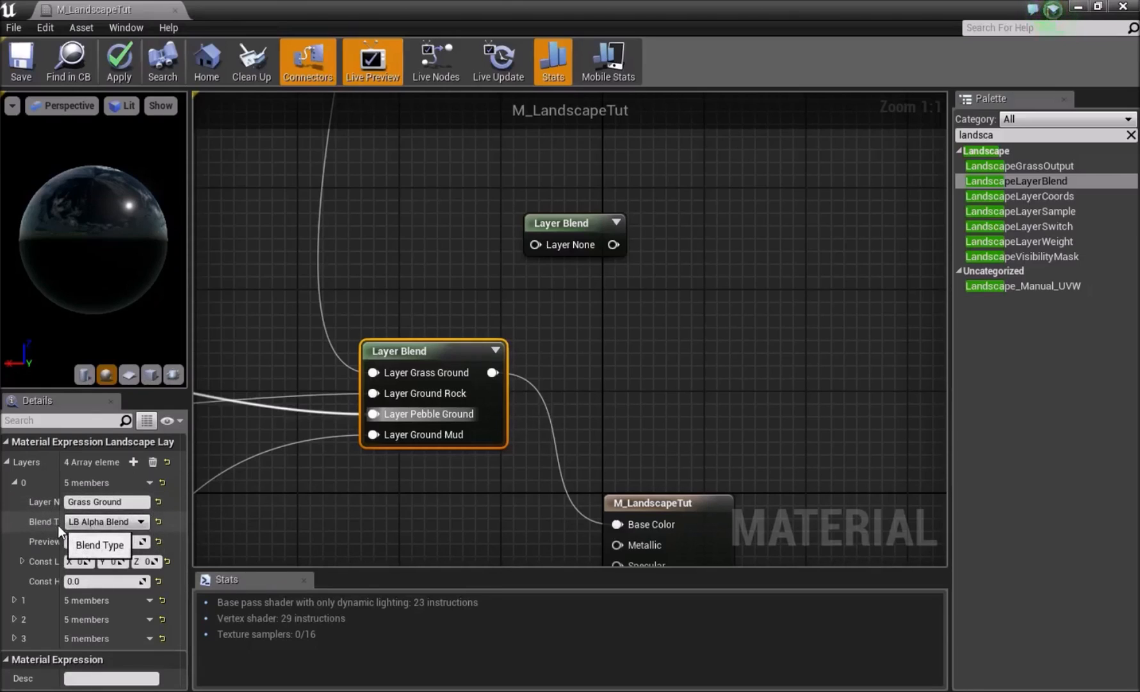
{"action": "left_click", "coordinate": [115, 522]}
{"action": "left_click", "coordinate": [107, 545]}
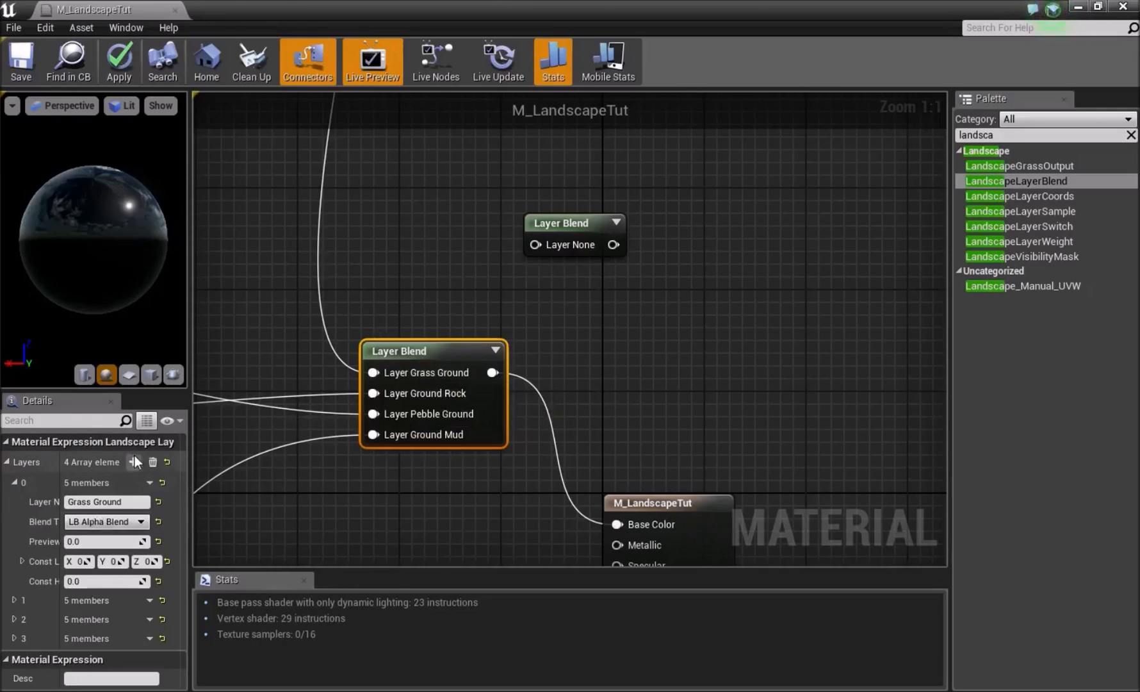
{"action": "left_click", "coordinate": [15, 600]}
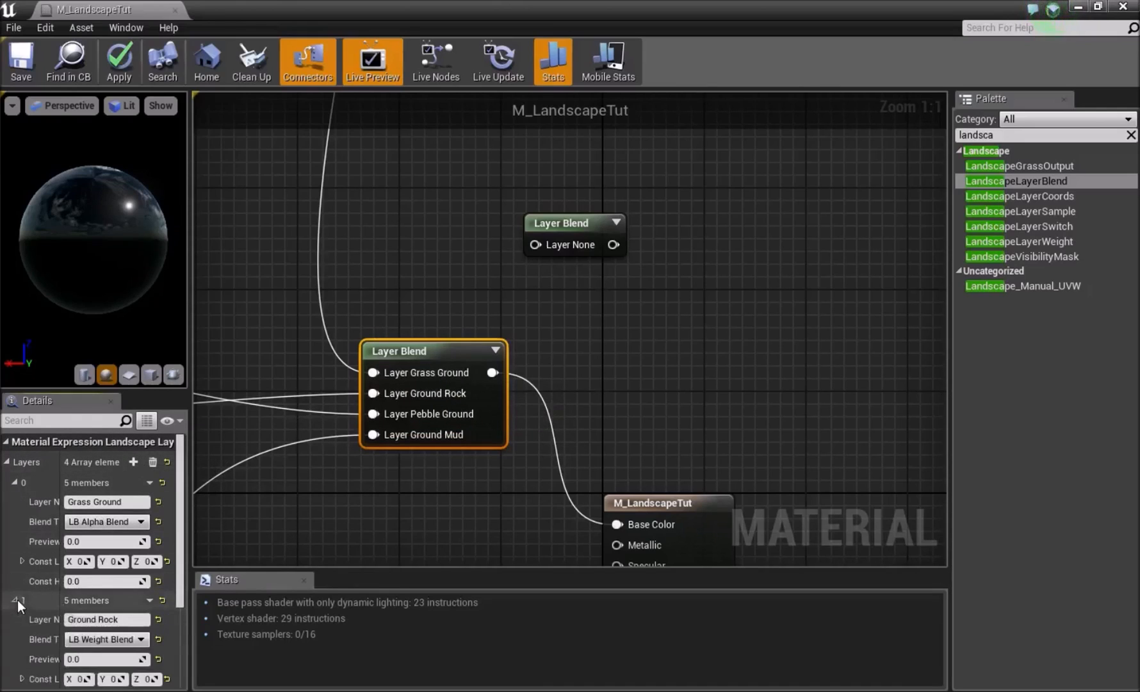
{"action": "scroll", "coordinate": [17, 599], "scroll_direction": "down", "scroll_amount": 2}
{"action": "scroll", "coordinate": [28, 639], "scroll_direction": "down", "scroll_amount": 5}
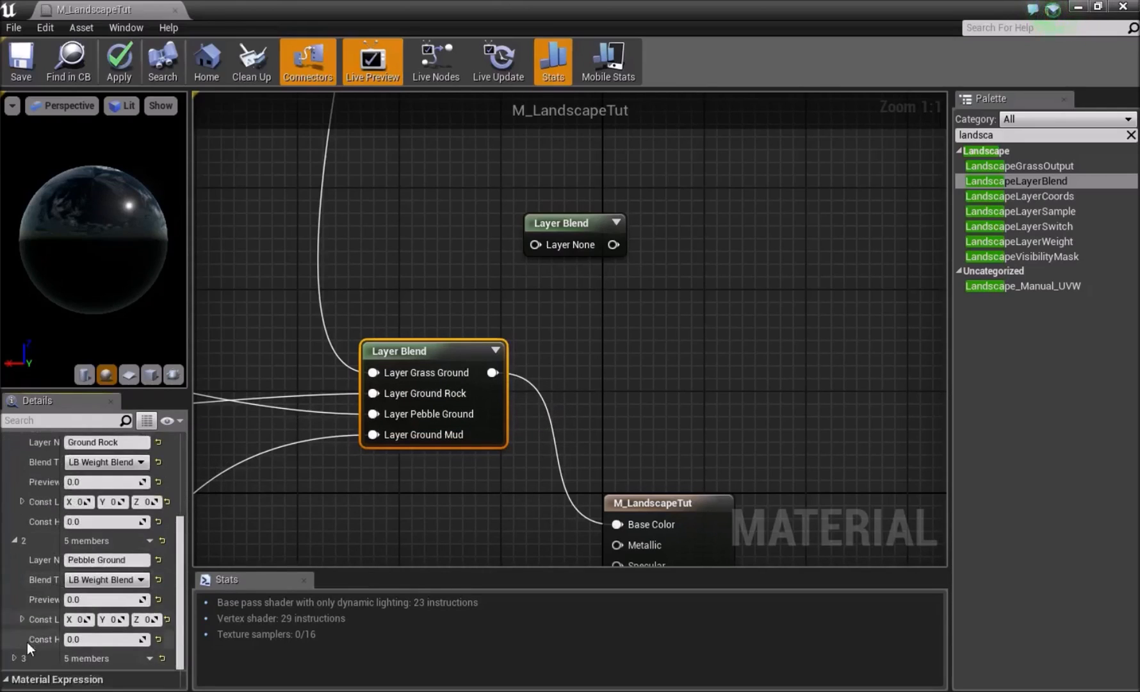
{"action": "left_click", "coordinate": [13, 658]}
{"action": "scroll", "coordinate": [72, 631], "scroll_direction": "down", "scroll_amount": 4}
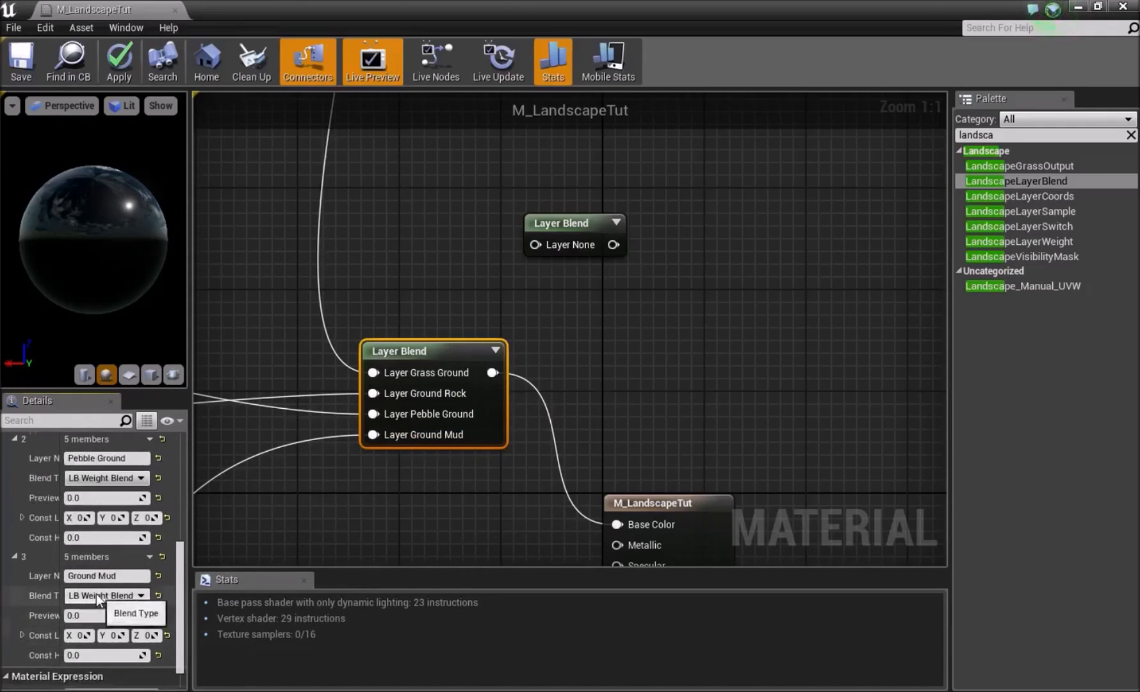
{"action": "scroll", "coordinate": [89, 547], "scroll_direction": "up", "scroll_amount": 7}
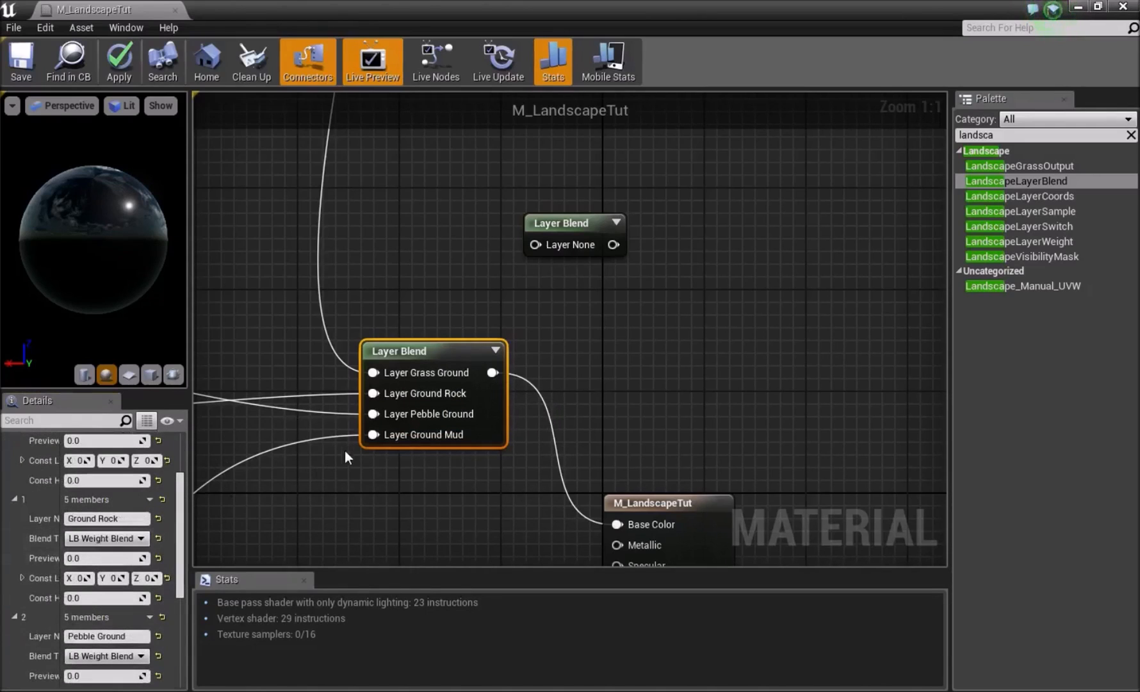
Step: Examine how the Layer Blend and Roughness nodes connect to the M_LandscapeTut output node
{"action": "left_click", "coordinate": [368, 472]}
{"action": "scroll", "coordinate": [374, 477], "scroll_direction": "down", "scroll_amount": 5}
{"action": "right_click_drag", "start_coordinate": [367, 499], "coordinate": [413, 362]}
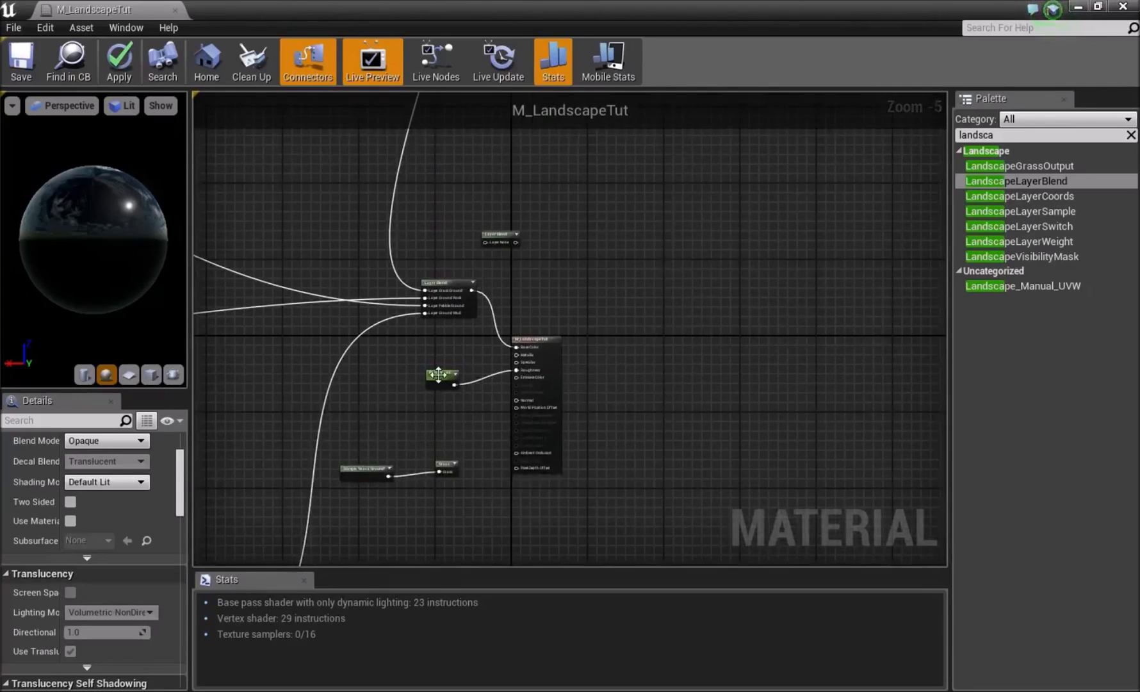
{"action": "scroll", "coordinate": [439, 374], "scroll_direction": "up", "scroll_amount": 3}
{"action": "scroll", "coordinate": [371, 415], "scroll_direction": "down", "scroll_amount": 10}
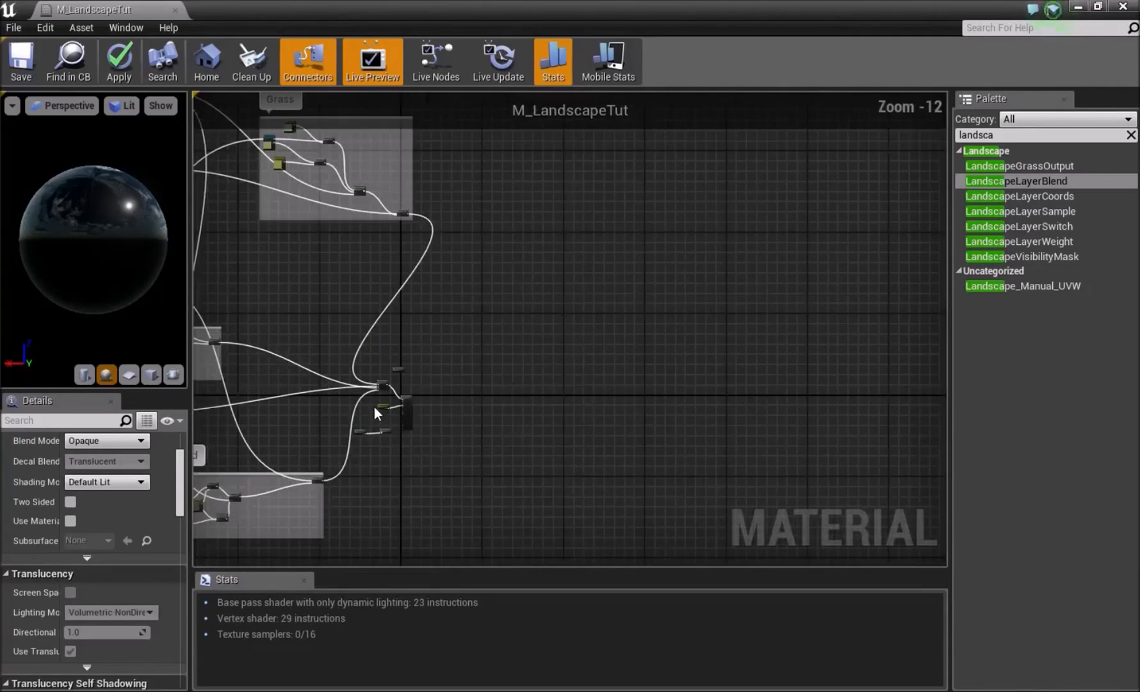
{"action": "right_click_drag", "start_coordinate": [375, 407], "coordinate": [385, 389]}
{"action": "scroll", "coordinate": [427, 341], "scroll_direction": "up", "scroll_amount": 1}
{"action": "scroll", "coordinate": [427, 341], "scroll_direction": "up", "scroll_amount": 5}
{"action": "left_click", "coordinate": [435, 266]}
{"action": "left_click", "coordinate": [423, 351]}
{"action": "scroll", "coordinate": [423, 353], "scroll_direction": "up", "scroll_amount": 4}
{"action": "right_click_drag", "start_coordinate": [400, 346], "coordinate": [381, 467]}
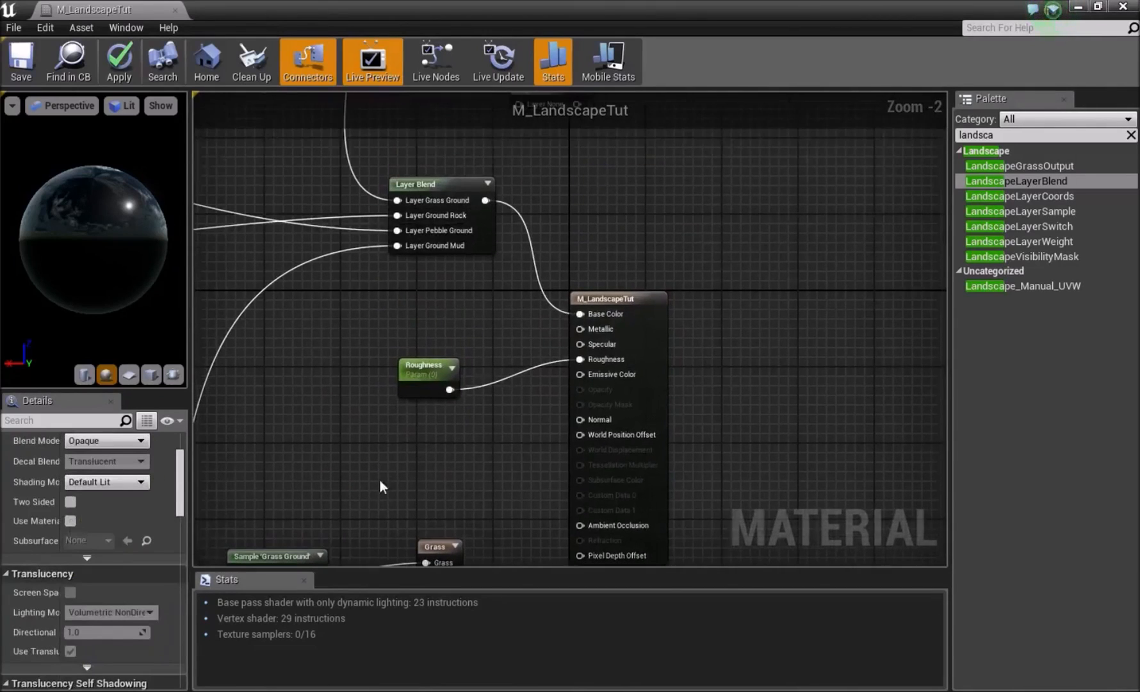
Step: Review the Pebbles, Rock, Mud and Grass groups and the texture chains feeding them across the wider graph
{"action": "scroll", "coordinate": [581, 416], "scroll_direction": "down", "scroll_amount": 10}
{"action": "right_click_drag", "start_coordinate": [581, 415], "coordinate": [777, 431]}
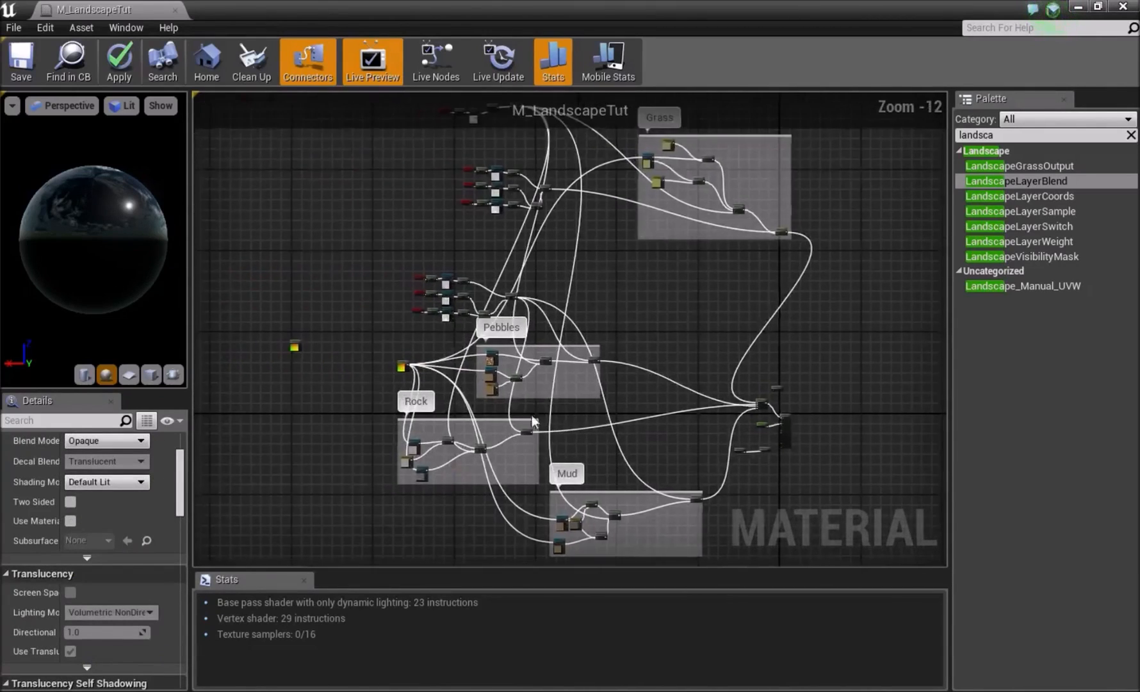
{"action": "scroll", "coordinate": [408, 434], "scroll_direction": "up", "scroll_amount": 6}
{"action": "scroll", "coordinate": [514, 365], "scroll_direction": "down", "scroll_amount": 6}
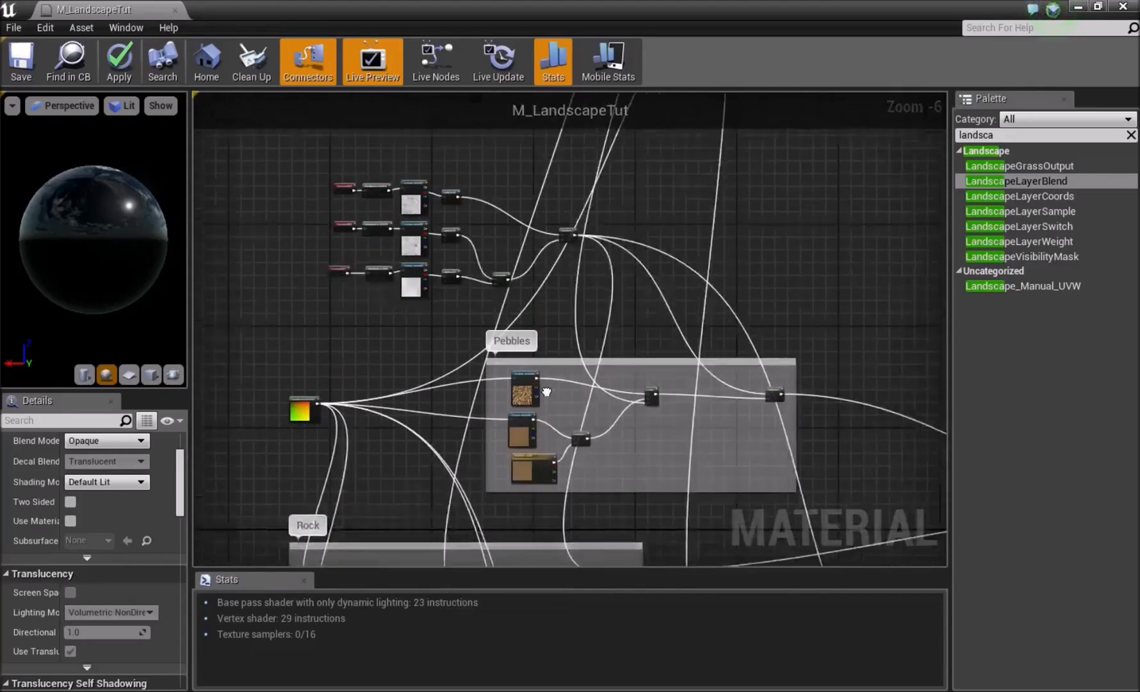
{"action": "right_click_drag", "start_coordinate": [450, 489], "coordinate": [465, 370]}
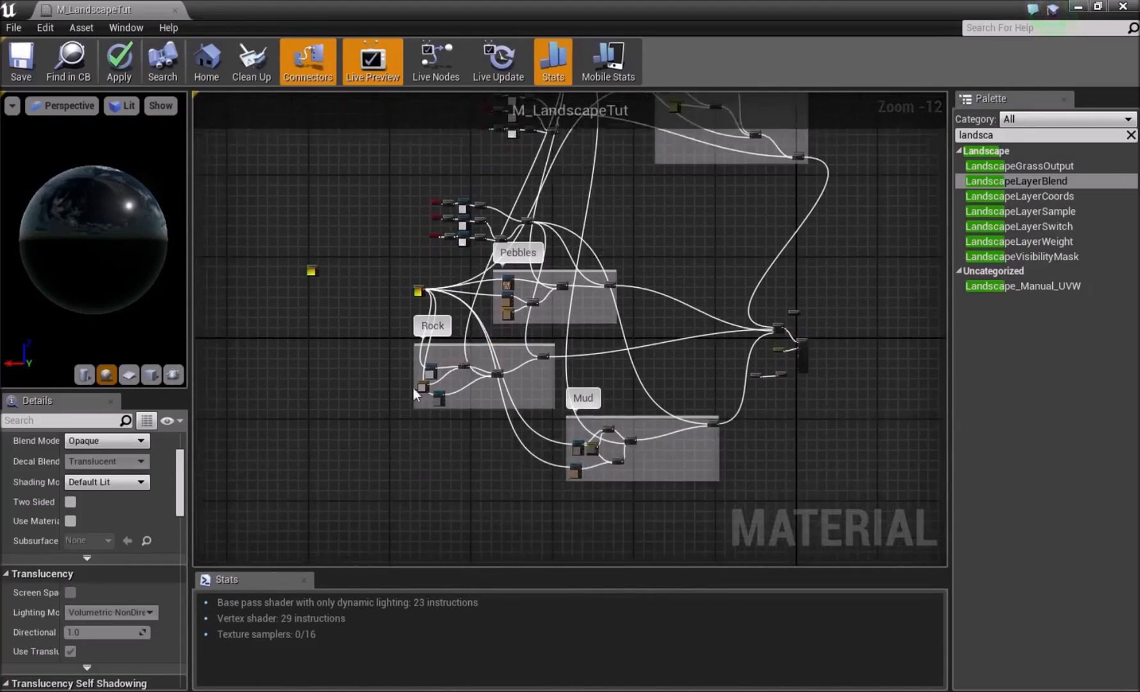
{"action": "scroll", "coordinate": [413, 388], "scroll_direction": "up", "scroll_amount": 7}
{"action": "right_click_drag", "start_coordinate": [485, 264], "coordinate": [406, 390]}
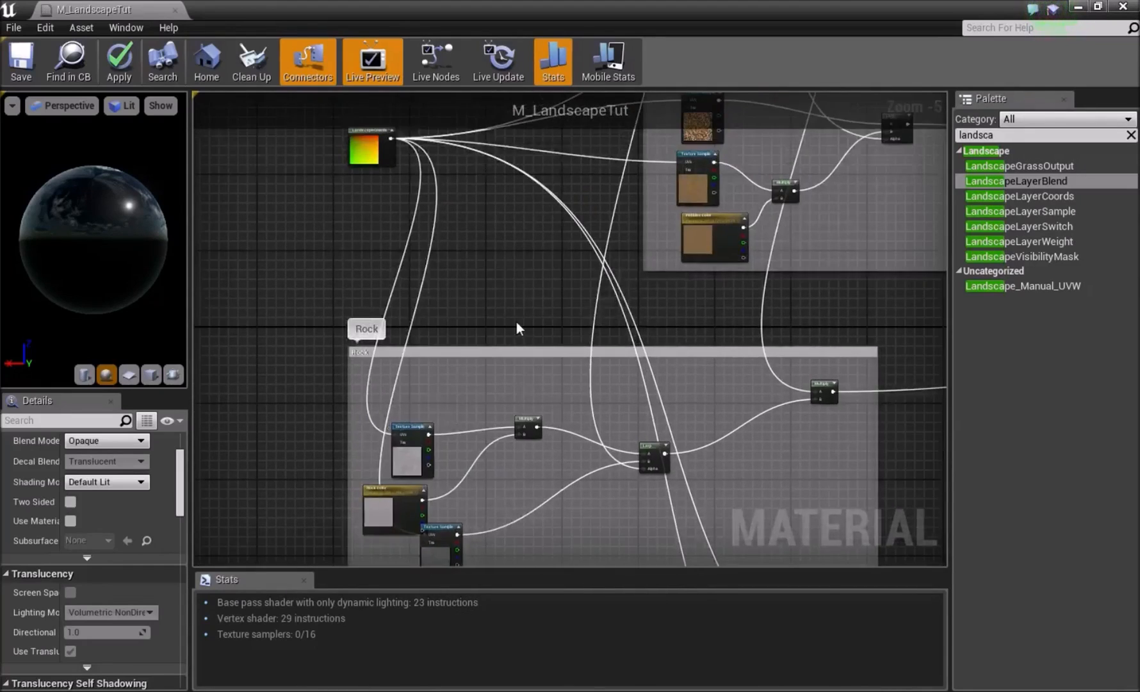
{"action": "scroll", "coordinate": [517, 322], "scroll_direction": "down", "scroll_amount": 7}
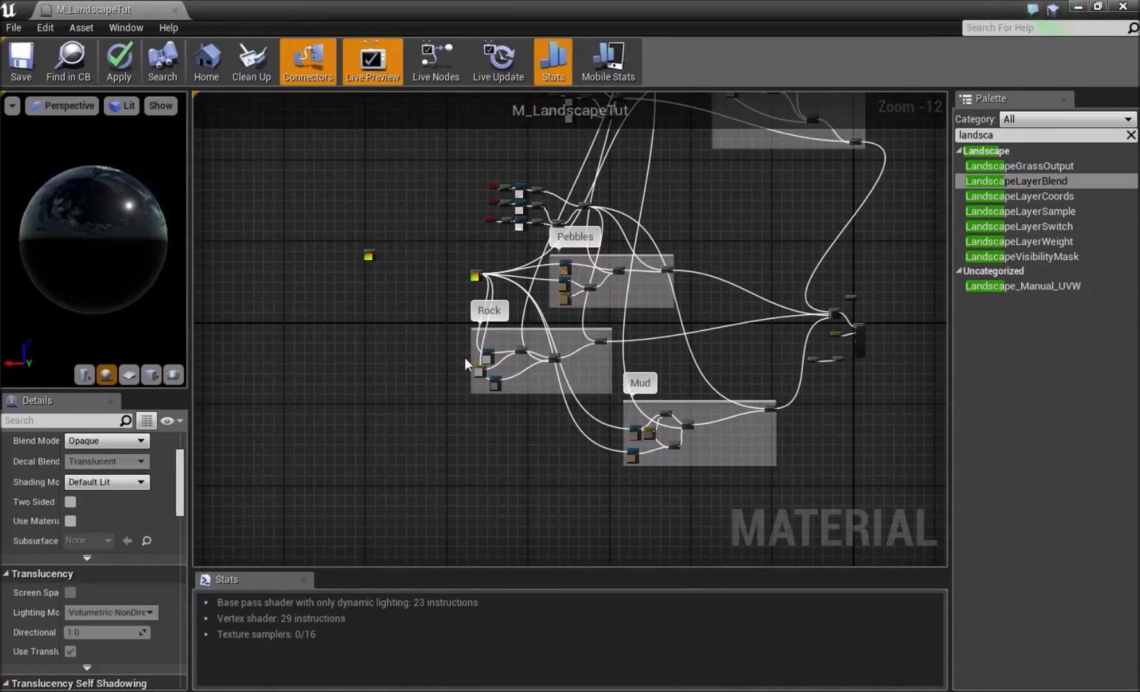
{"action": "right_click_drag", "start_coordinate": [602, 233], "coordinate": [608, 294]}
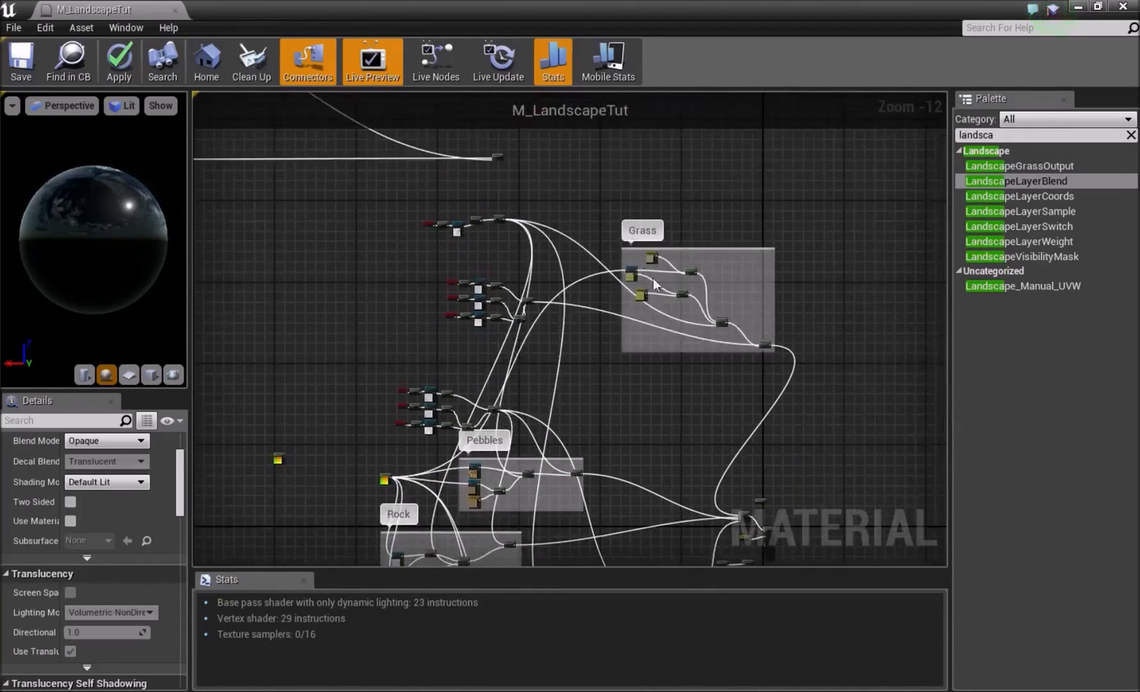
Step: Trace the layer group outputs into the matching inputs of the original Layer Blend
{"action": "right_click_drag", "start_coordinate": [627, 410], "coordinate": [430, 226]}
{"action": "scroll", "coordinate": [548, 348], "scroll_direction": "up", "scroll_amount": 7}
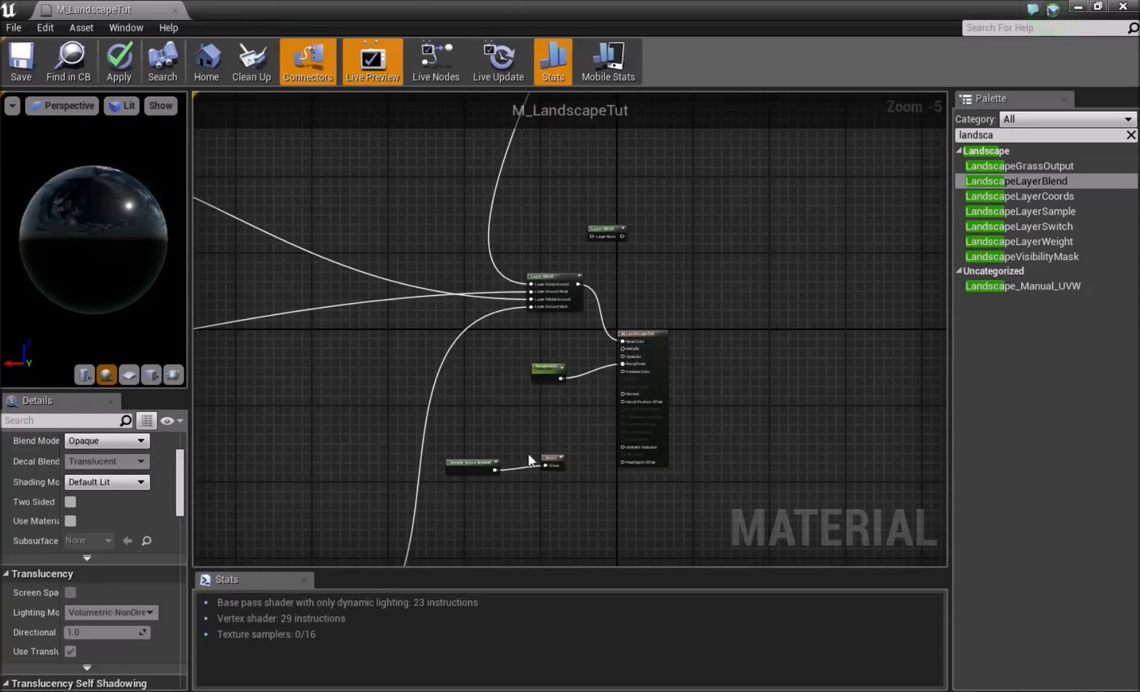
{"action": "scroll", "coordinate": [528, 453], "scroll_direction": "up", "scroll_amount": 5}
{"action": "scroll", "coordinate": [537, 287], "scroll_direction": "down", "scroll_amount": 5}
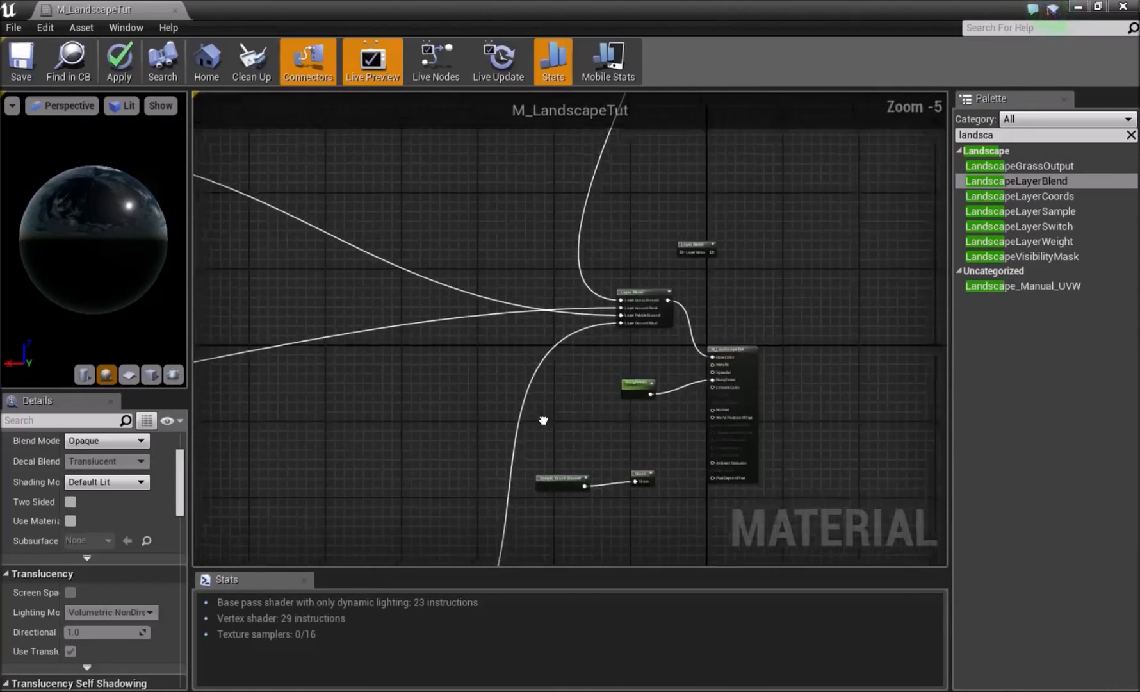
{"action": "scroll", "coordinate": [725, 318], "scroll_direction": "down", "scroll_amount": 6}
{"action": "scroll", "coordinate": [490, 252], "scroll_direction": "up", "scroll_amount": 11}
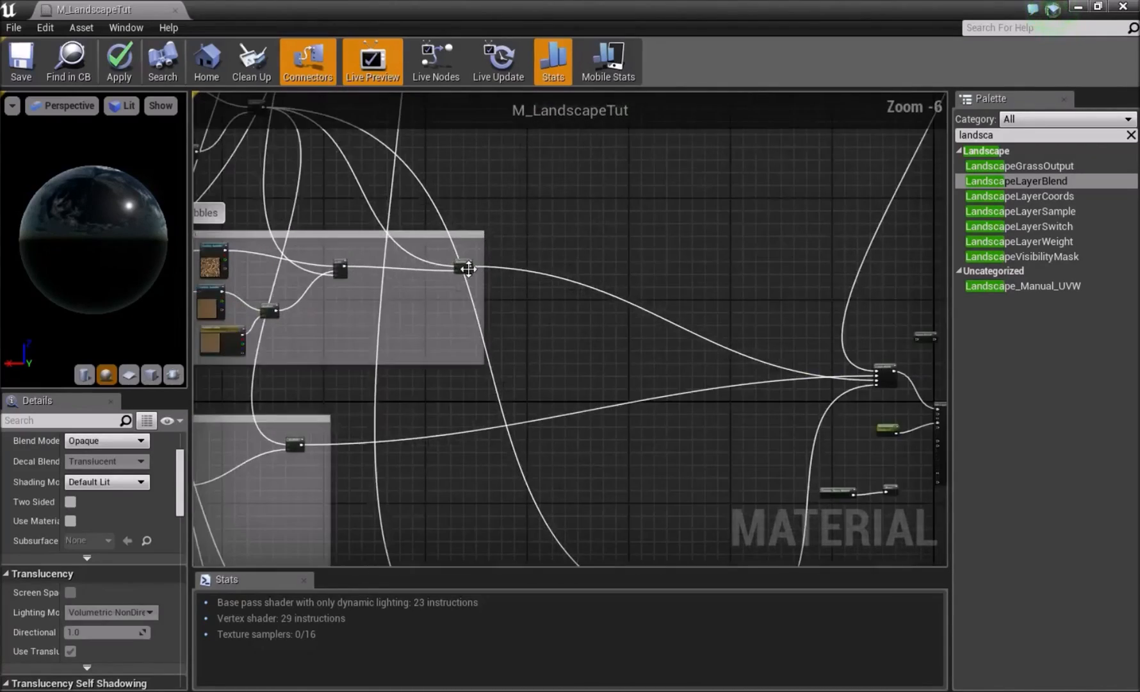
{"action": "scroll", "coordinate": [516, 344], "scroll_direction": "down", "scroll_amount": 6}
{"action": "scroll", "coordinate": [718, 357], "scroll_direction": "up", "scroll_amount": 2}
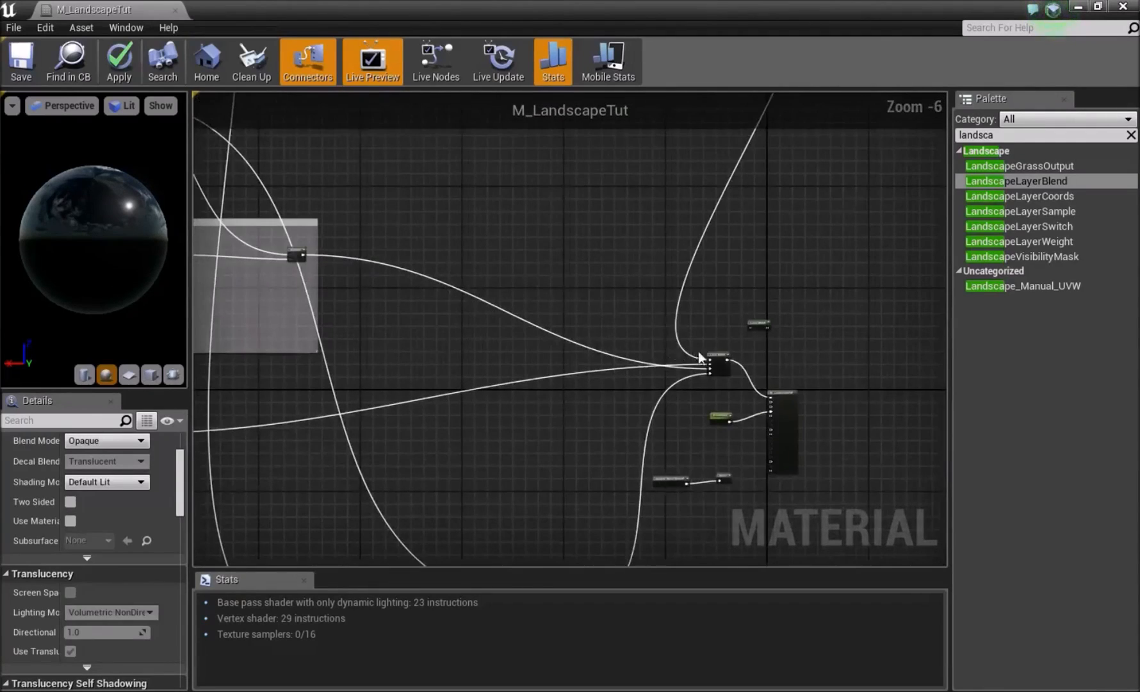
{"action": "scroll", "coordinate": [730, 365], "scroll_direction": "up", "scroll_amount": 4}
{"action": "scroll", "coordinate": [695, 484], "scroll_direction": "down", "scroll_amount": 4}
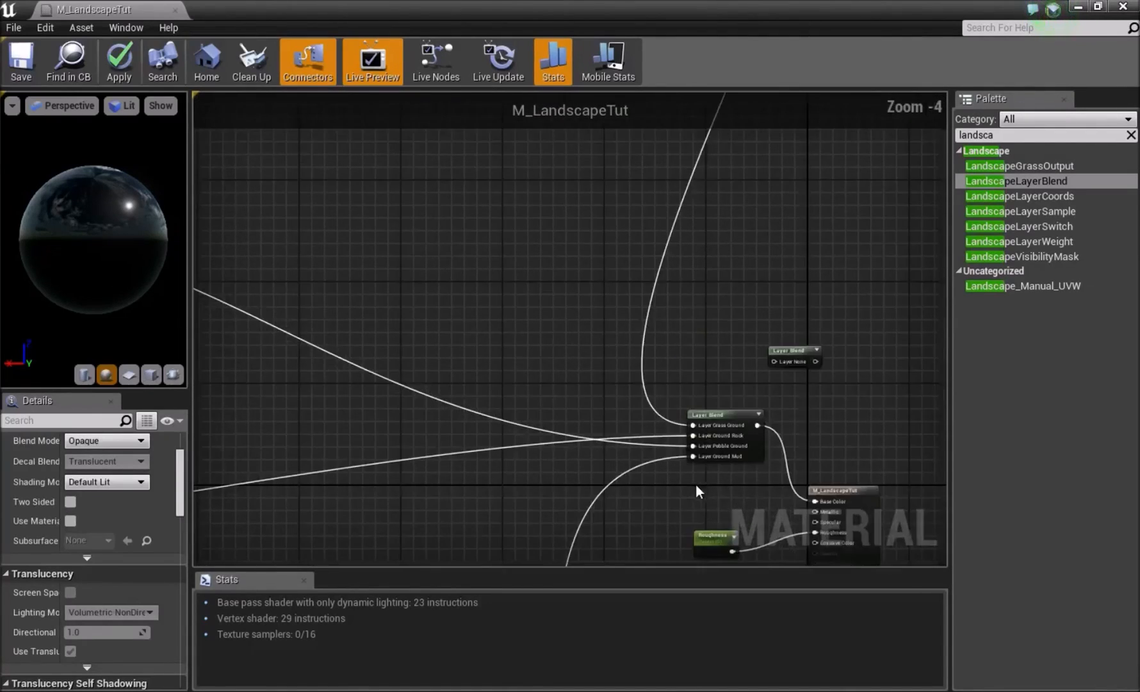
Step: Inspect the settings of the Roughness scalar parameter connected to the material output
{"action": "right_click_drag", "start_coordinate": [695, 484], "coordinate": [652, 302]}
{"action": "scroll", "coordinate": [717, 378], "scroll_direction": "up", "scroll_amount": 4}
{"action": "right_click_drag", "start_coordinate": [717, 378], "coordinate": [621, 418]}
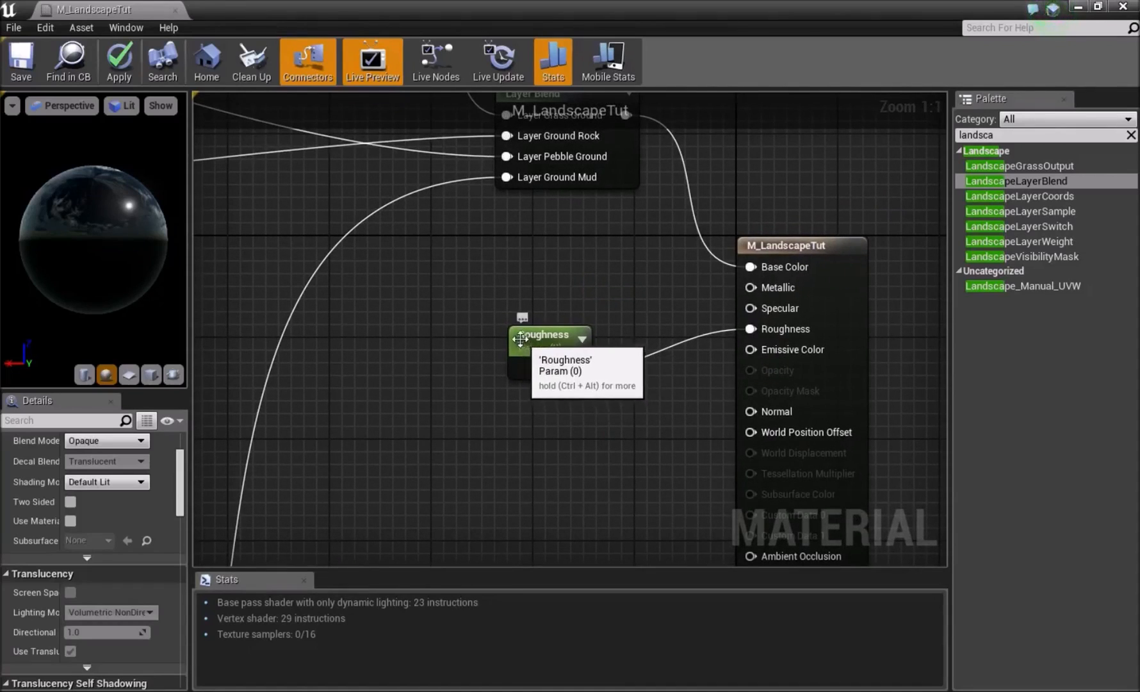
{"action": "left_click", "coordinate": [532, 339]}
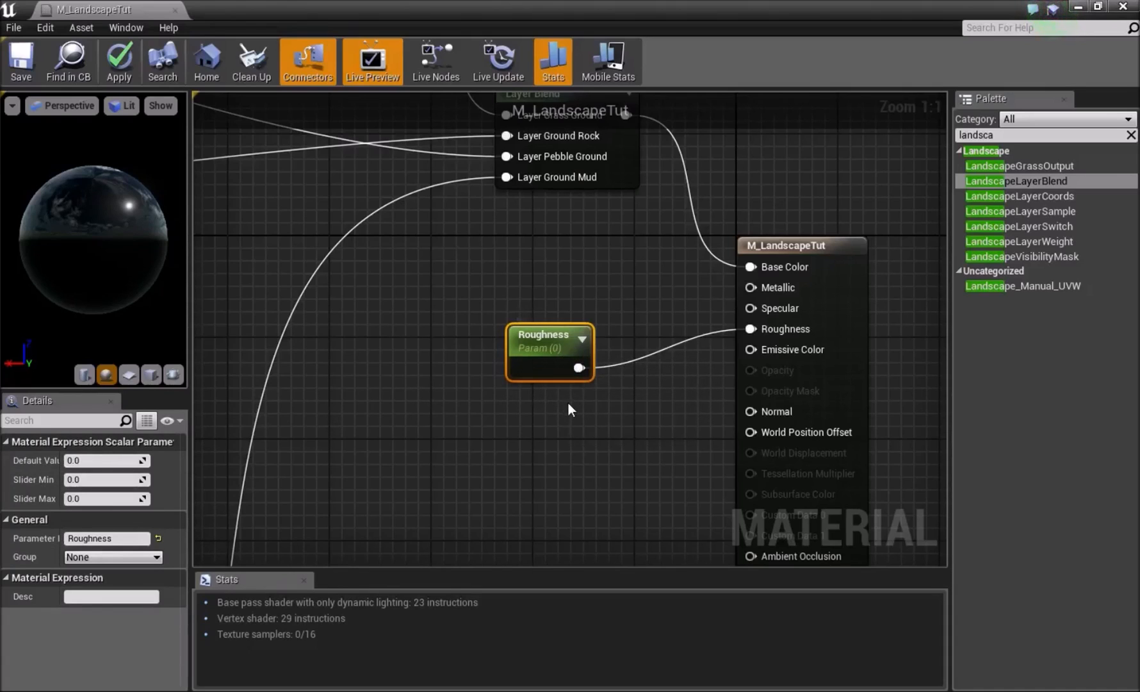
{"action": "left_click", "coordinate": [593, 423]}
Step: Try adding a LandscapeLayerSample node above the Sample 'Grass Ground' node, open its parameter name, and delete the node
{"action": "right_click_drag", "start_coordinate": [592, 424], "coordinate": [583, 207]}
{"action": "scroll", "coordinate": [579, 340], "scroll_direction": "down", "scroll_amount": 3}
{"action": "scroll", "coordinate": [579, 347], "scroll_direction": "up", "scroll_amount": 3}
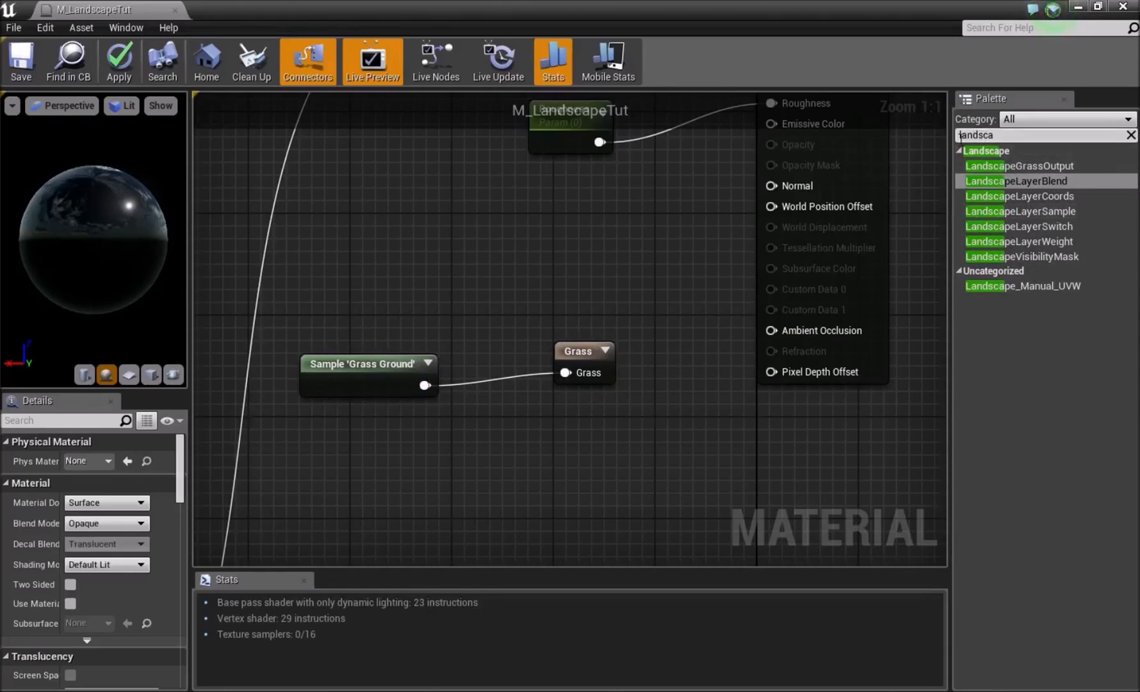
{"action": "left_click_drag", "start_coordinate": [1000, 211], "coordinate": [325, 258]}
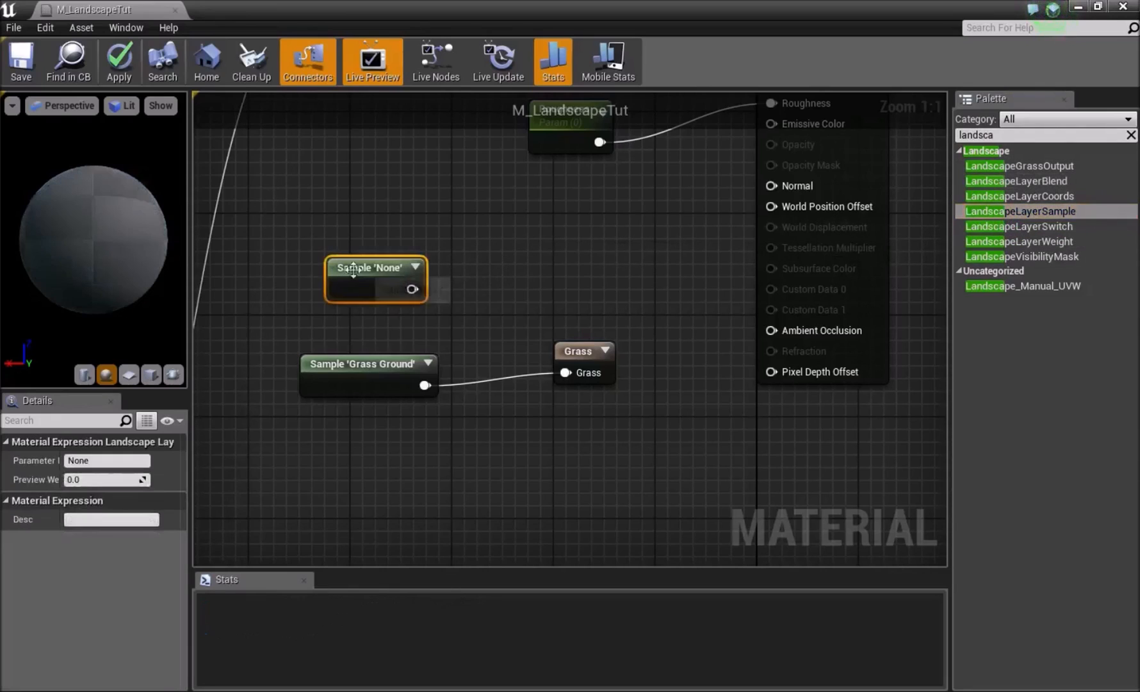
{"action": "left_click", "coordinate": [106, 461]}
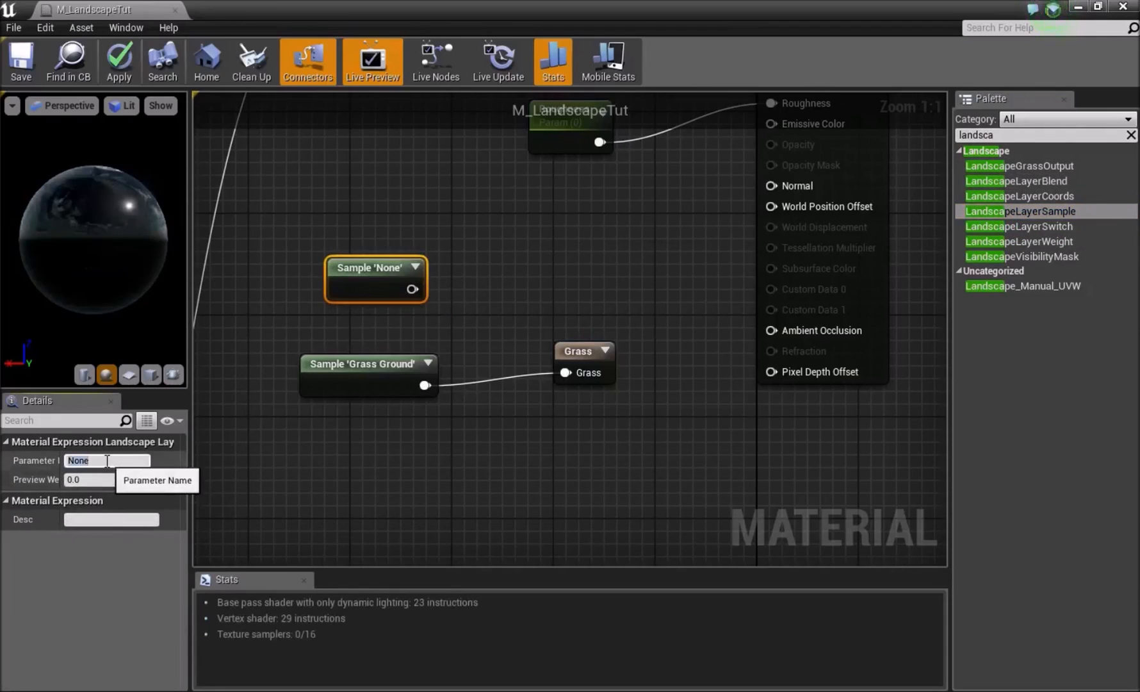
{"action": "left_click", "coordinate": [373, 282]}
{"action": "key", "text": "Delete"}
Step: Compare the Sample 'Grass Ground' node's parameter name with the layer names on the Layer Blend node
{"action": "left_click", "coordinate": [374, 355]}
{"action": "right_click_drag", "start_coordinate": [429, 258], "coordinate": [383, 388]}
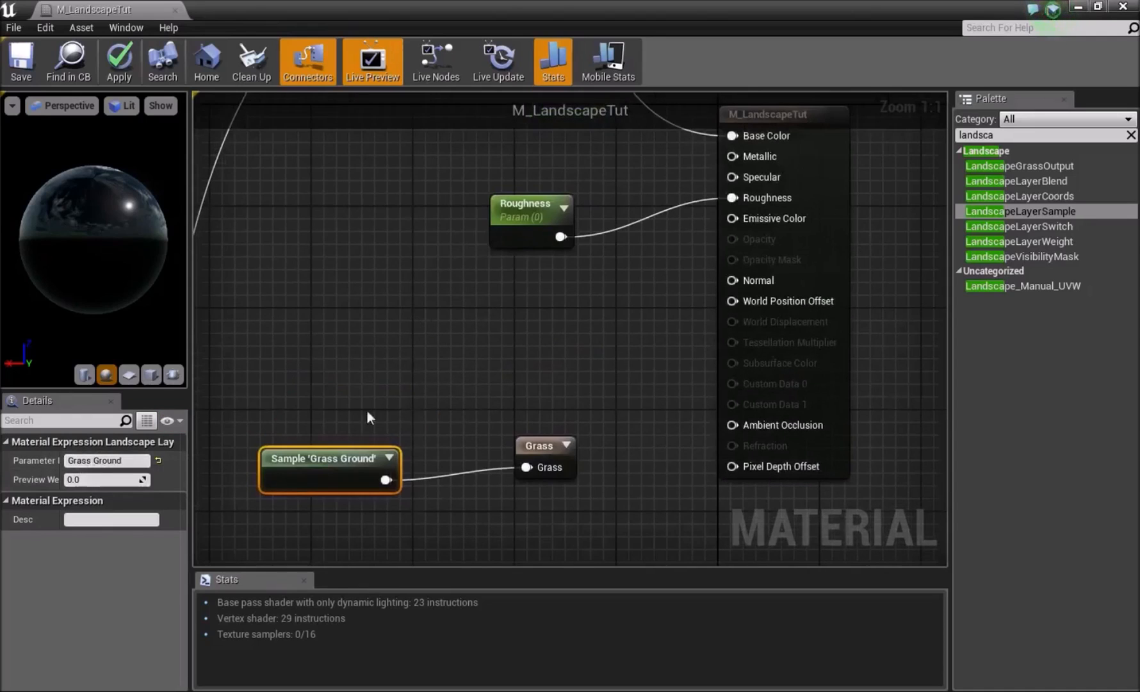
{"action": "right_click_drag", "start_coordinate": [443, 190], "coordinate": [360, 550]}
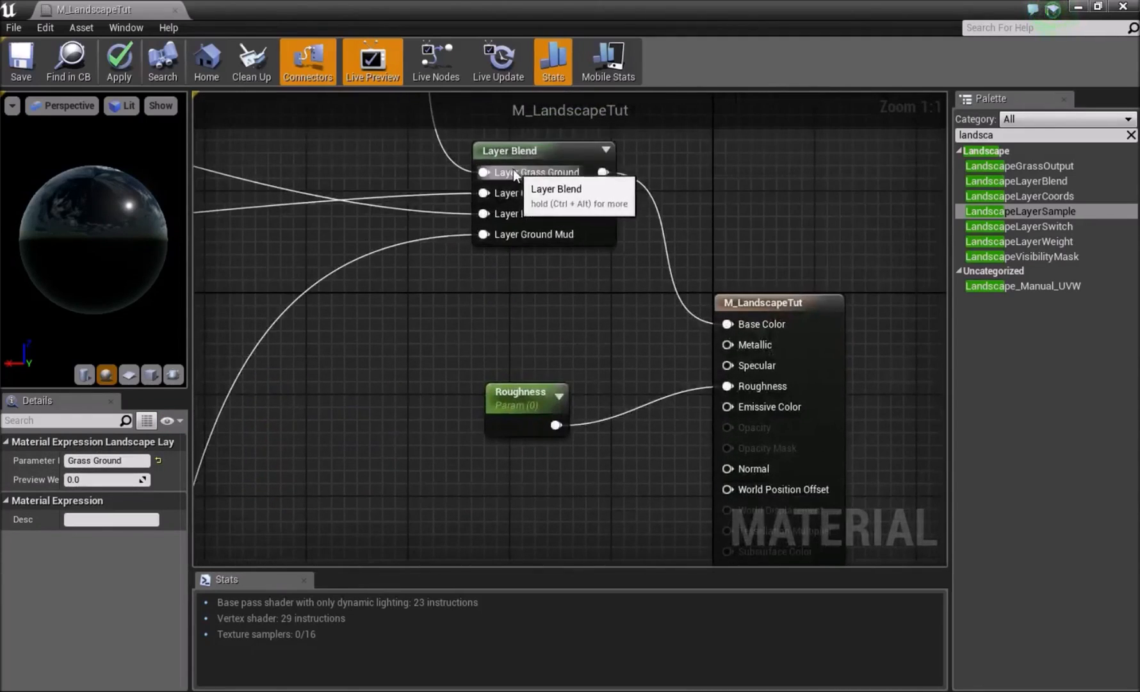
{"action": "right_click_drag", "start_coordinate": [424, 427], "coordinate": [387, 473]}
{"action": "right_click_drag", "start_coordinate": [464, 221], "coordinate": [436, 285]}
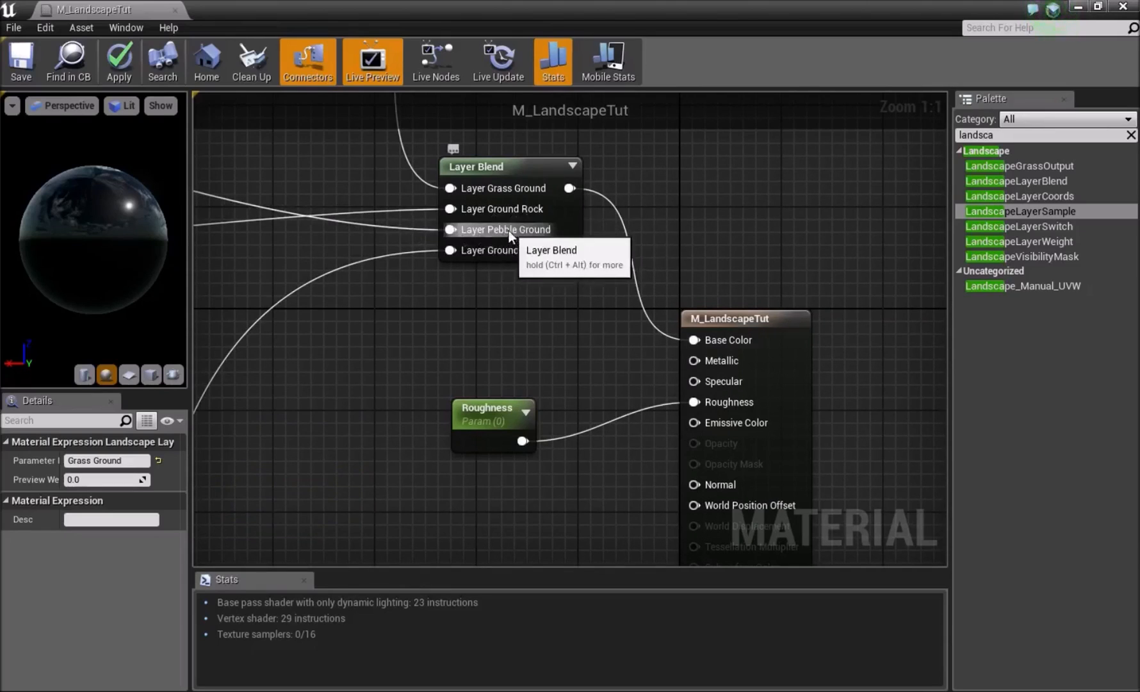
{"action": "right_click_drag", "start_coordinate": [390, 440], "coordinate": [496, 145]}
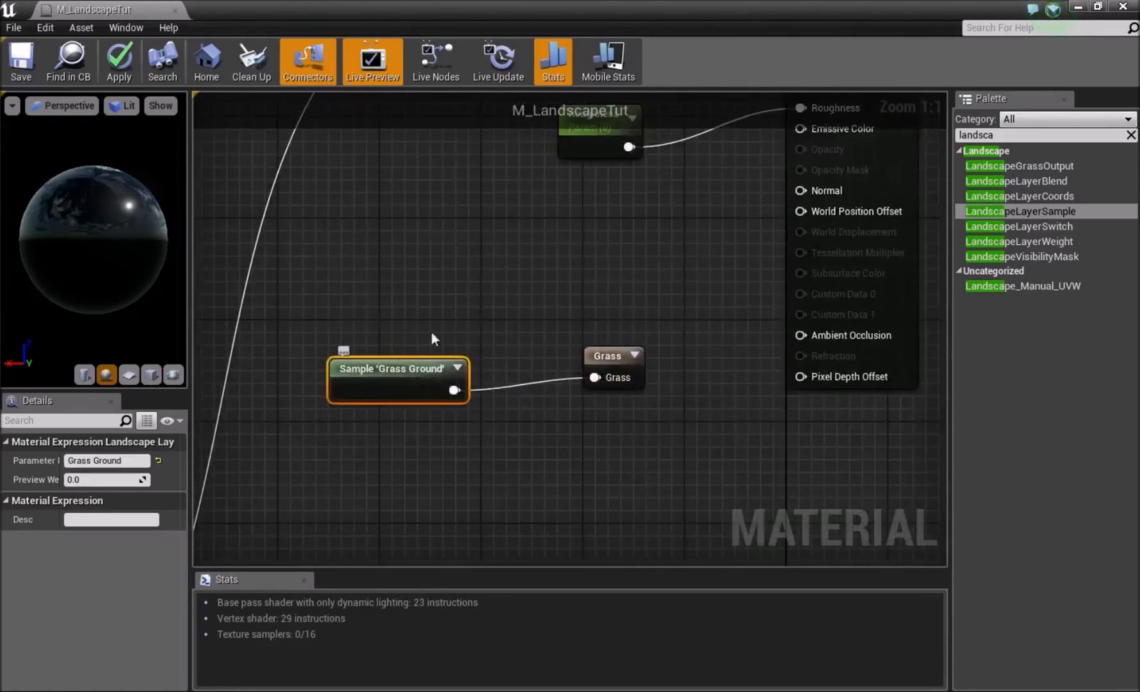
{"action": "right_click_drag", "start_coordinate": [431, 331], "coordinate": [445, 417]}
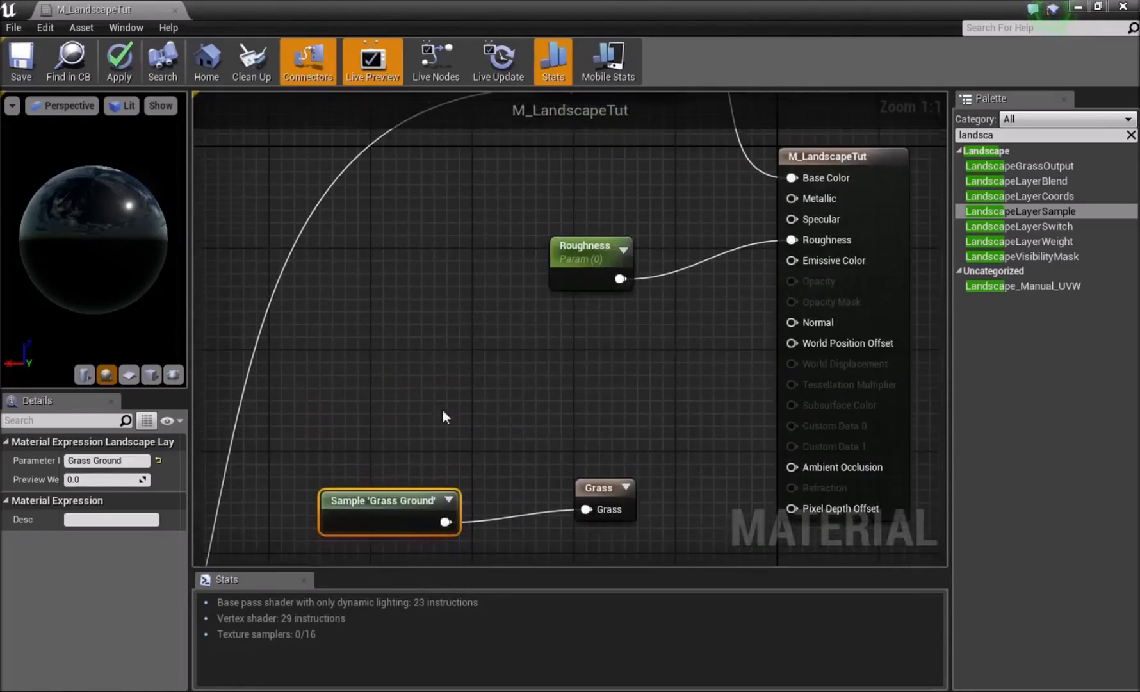
Step: Inspect the Grass output node's grass type settings and its link from the Grass Ground sample
{"action": "left_click", "coordinate": [599, 487]}
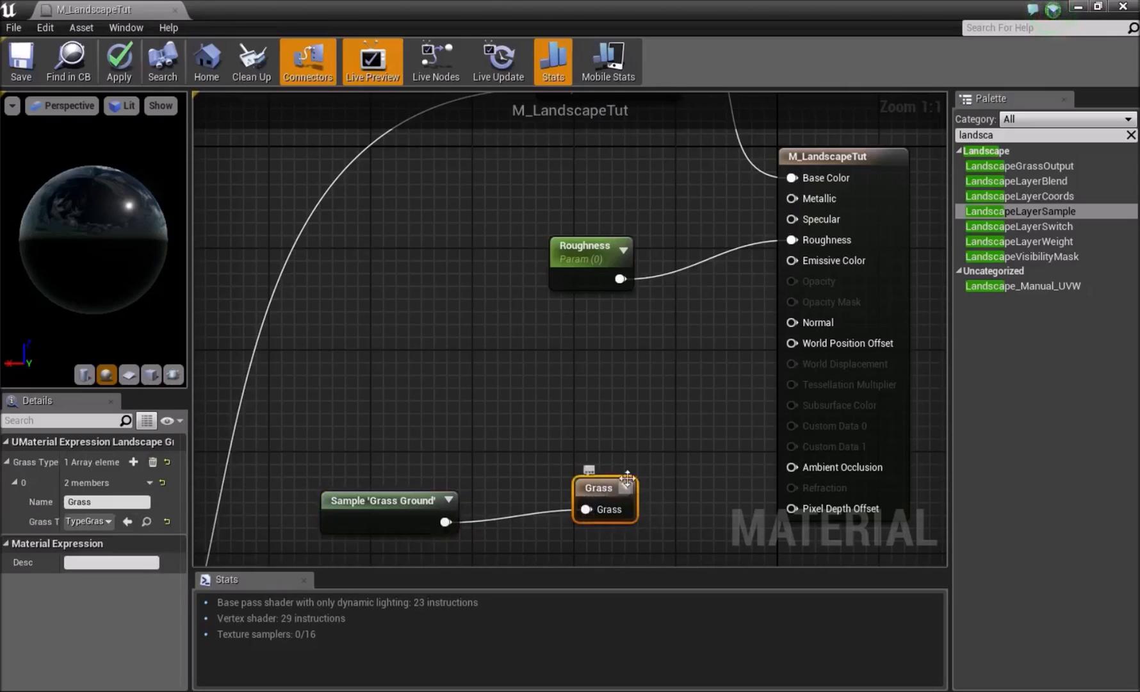
{"action": "right_click_drag", "start_coordinate": [614, 489], "coordinate": [511, 334]}
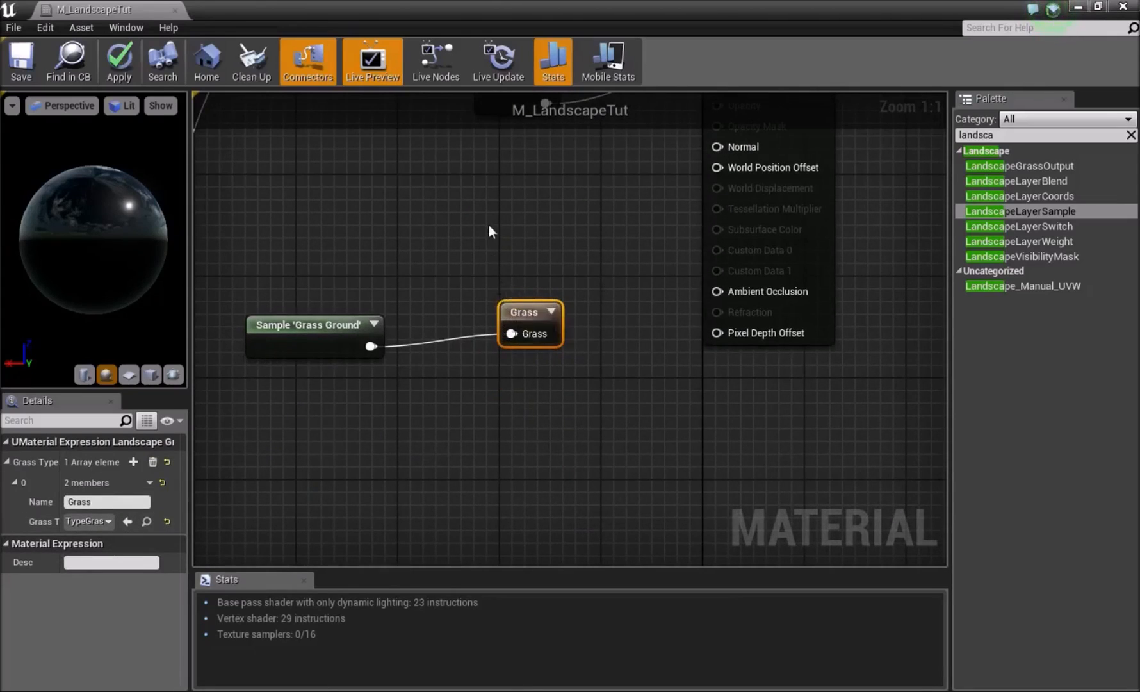
{"action": "right_click_drag", "start_coordinate": [489, 226], "coordinate": [529, 302]}
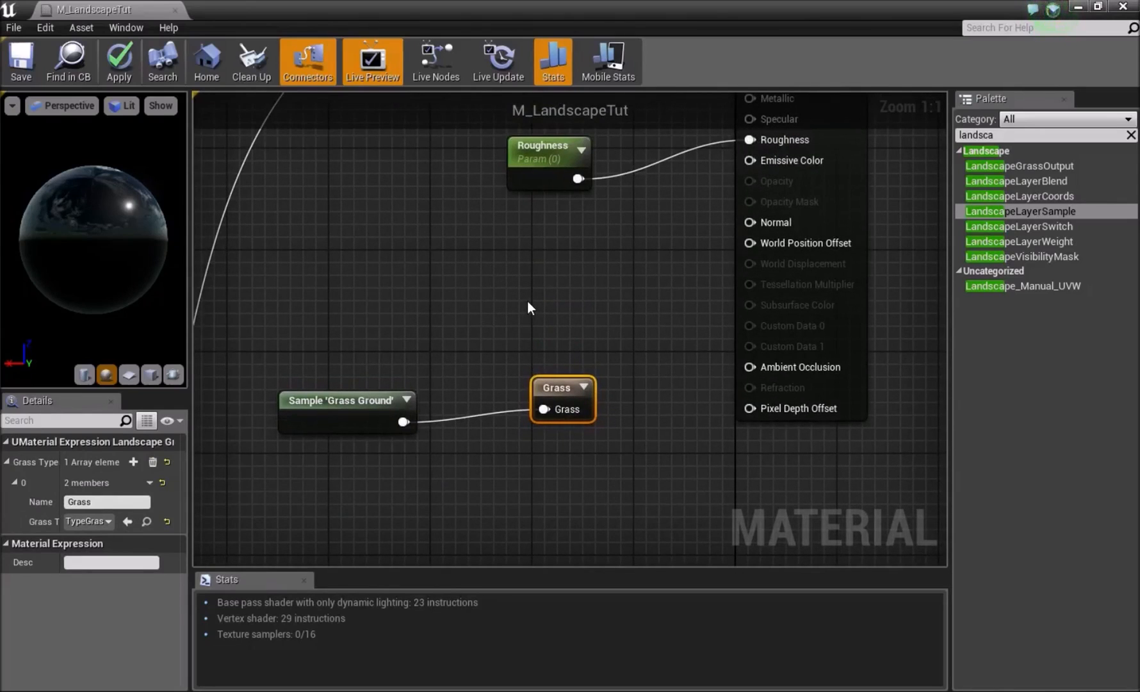
{"action": "right_click_drag", "start_coordinate": [552, 333], "coordinate": [527, 285]}
{"action": "left_click", "coordinate": [527, 285]}
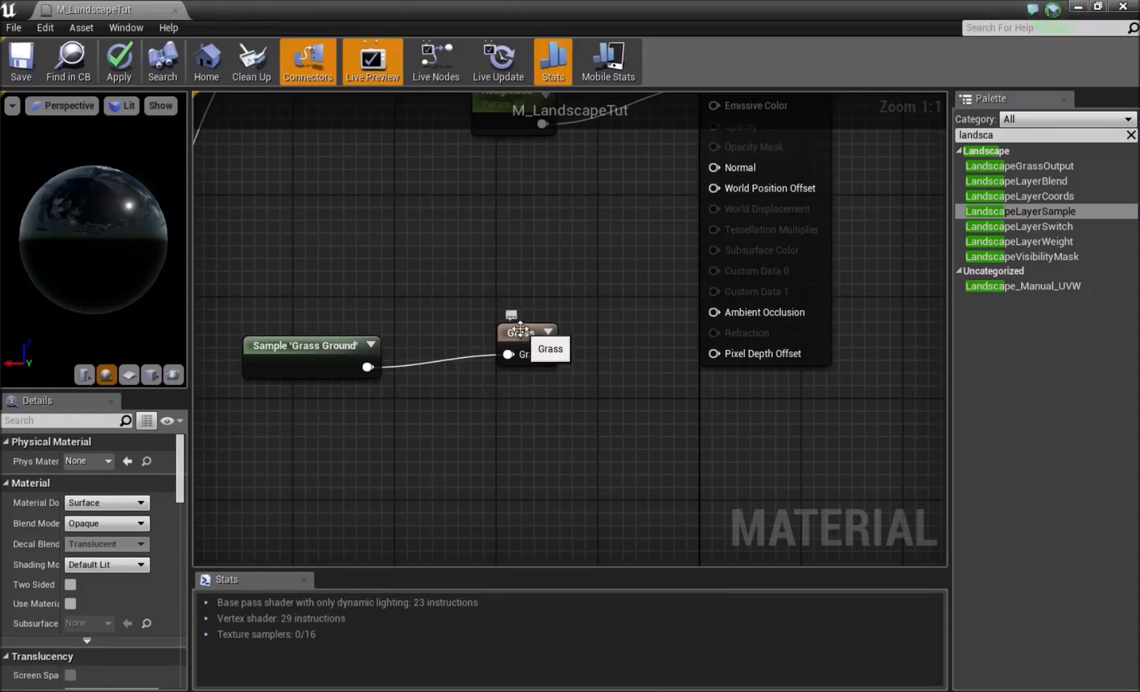
{"action": "left_click", "coordinate": [520, 330]}
Step: Try adding a second LandscapeGrassOutput node above the existing Grass node, and remove it
{"action": "left_click", "coordinate": [1051, 134]}
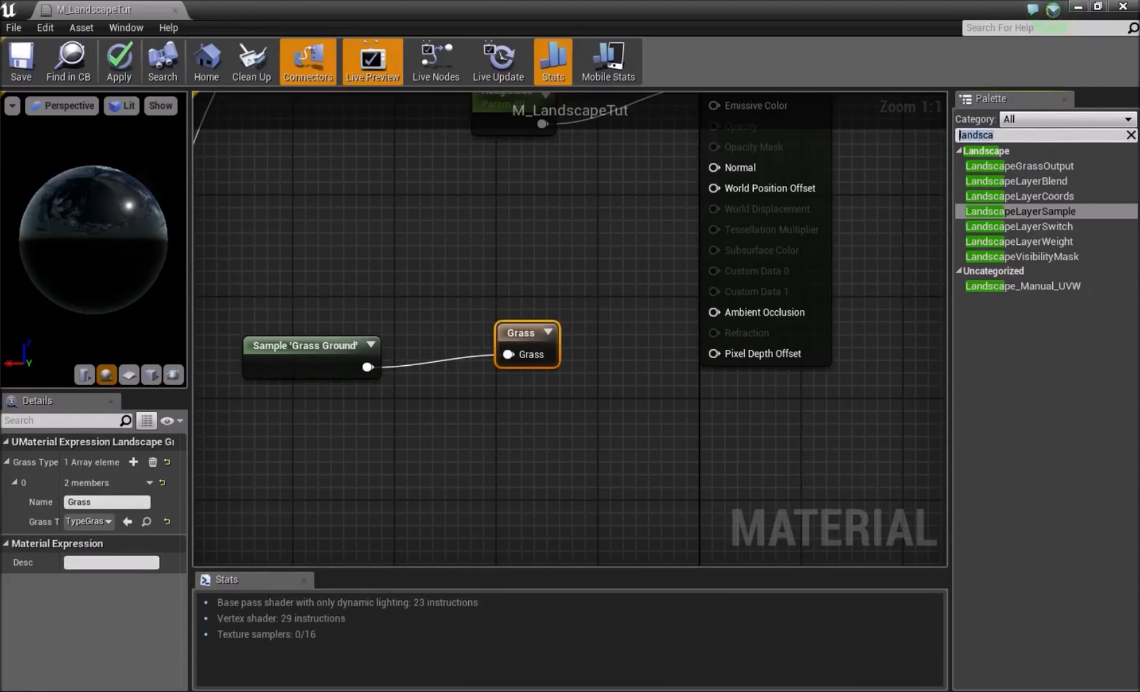
{"action": "type", "text": "grass"}
{"action": "left_click_drag", "start_coordinate": [1000, 171], "coordinate": [552, 251]}
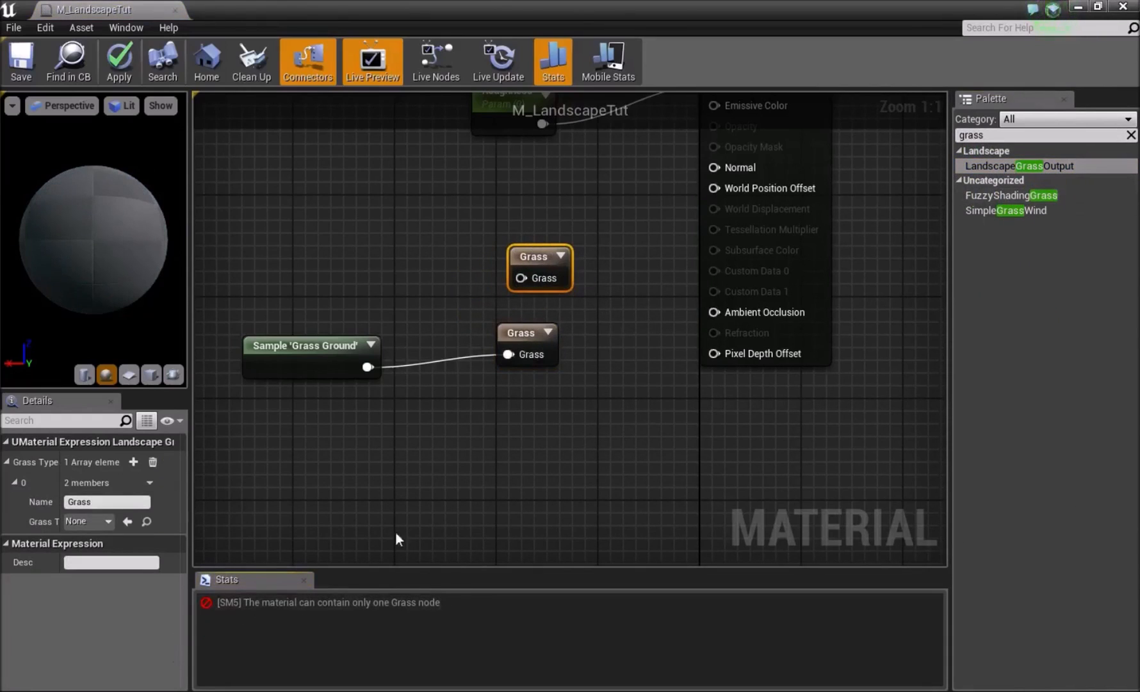
{"action": "key", "text": "Delete"}
Step: Add a second grass type element to the Grass output node and move the Grass Ground sample up
{"action": "left_click", "coordinate": [526, 341]}
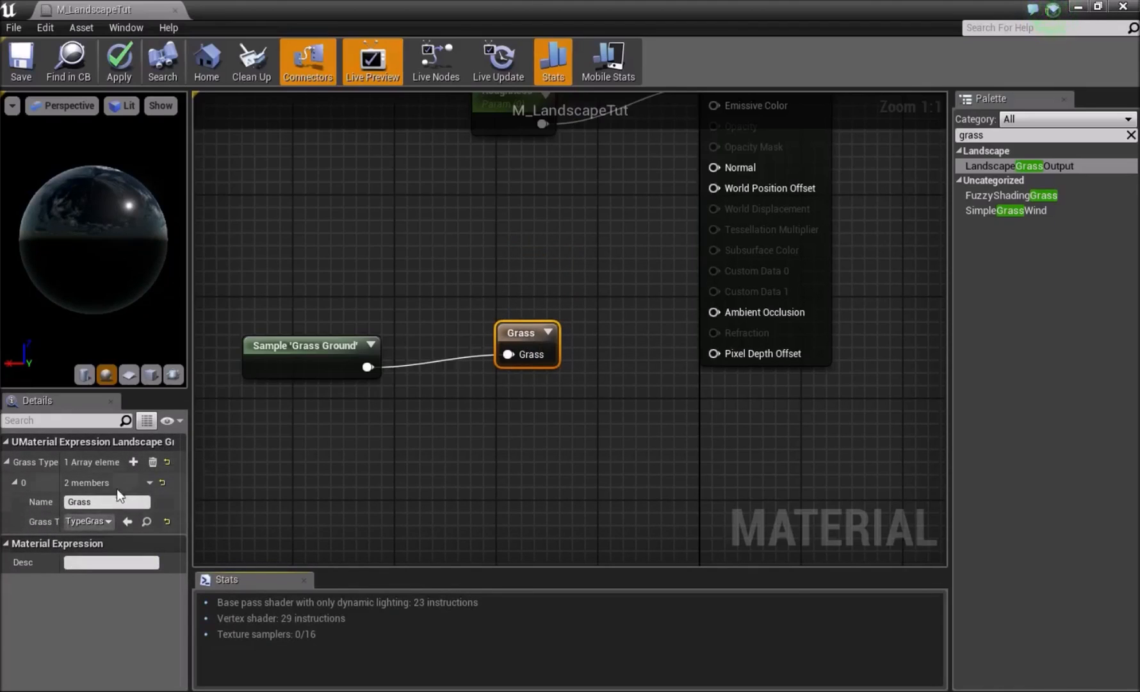
{"action": "left_click", "coordinate": [133, 461]}
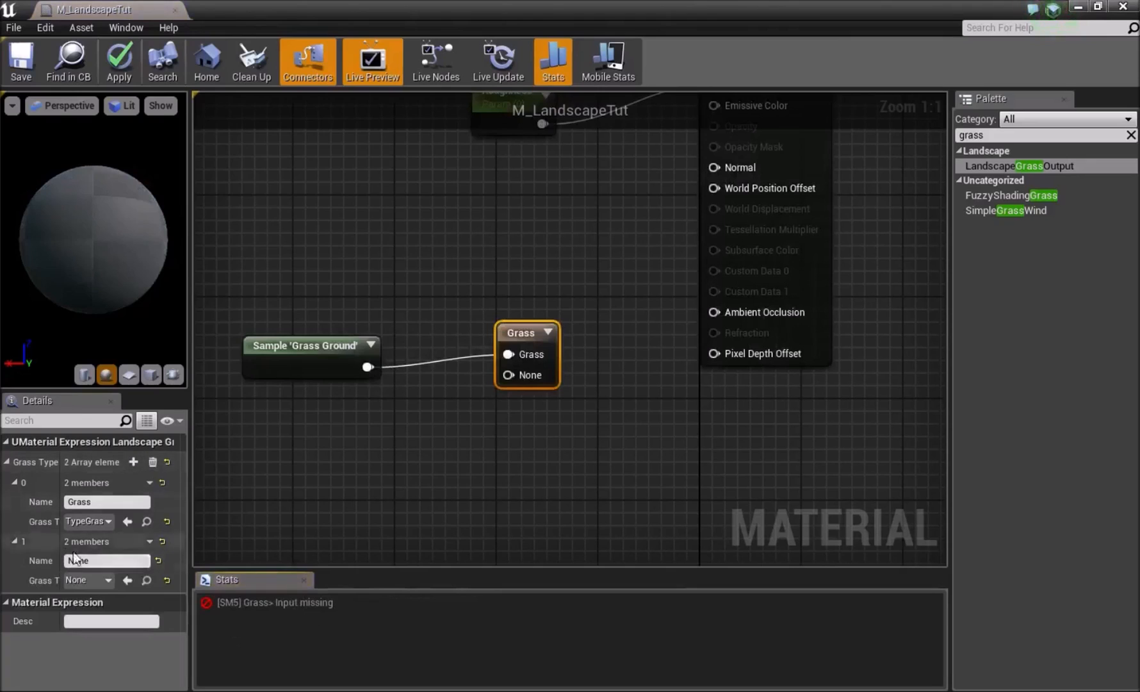
{"action": "left_click_drag", "start_coordinate": [302, 371], "coordinate": [301, 334]}
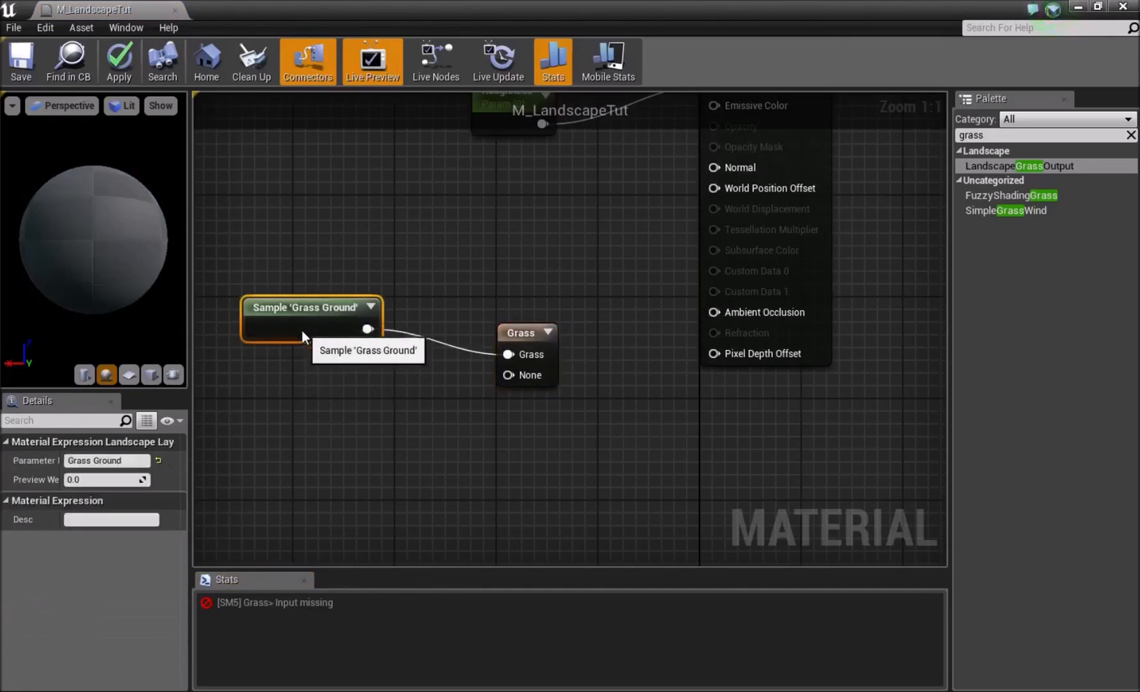
{"action": "left_click", "coordinate": [308, 353]}
{"action": "left_click", "coordinate": [301, 324]}
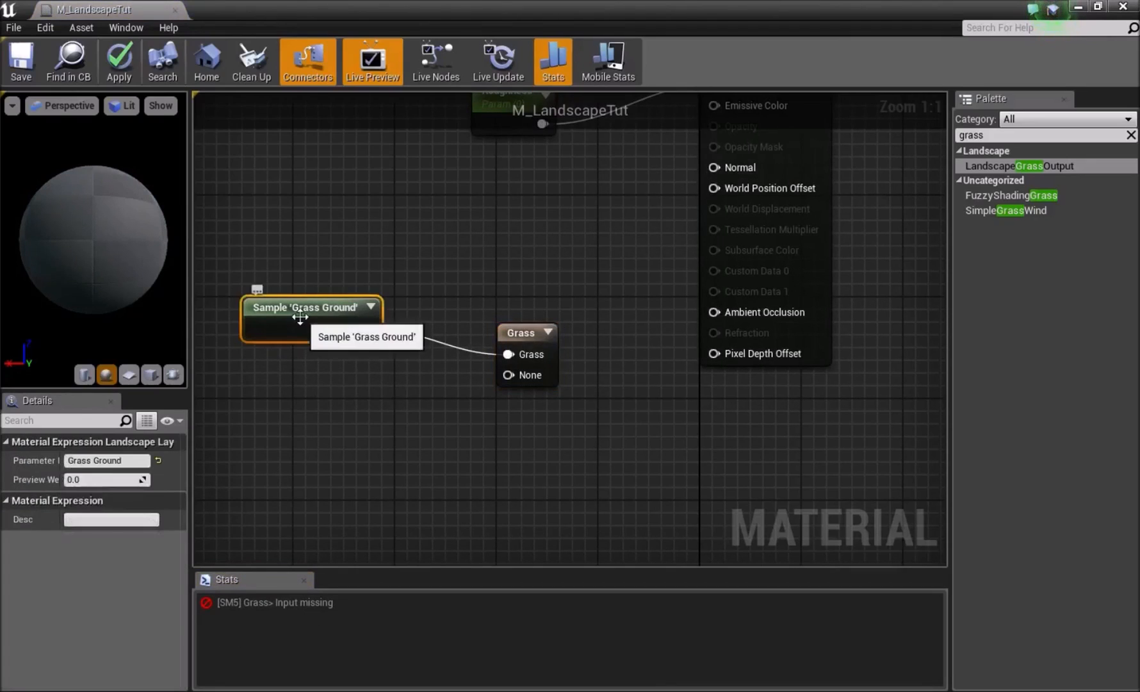
{"action": "left_click", "coordinate": [358, 373]}
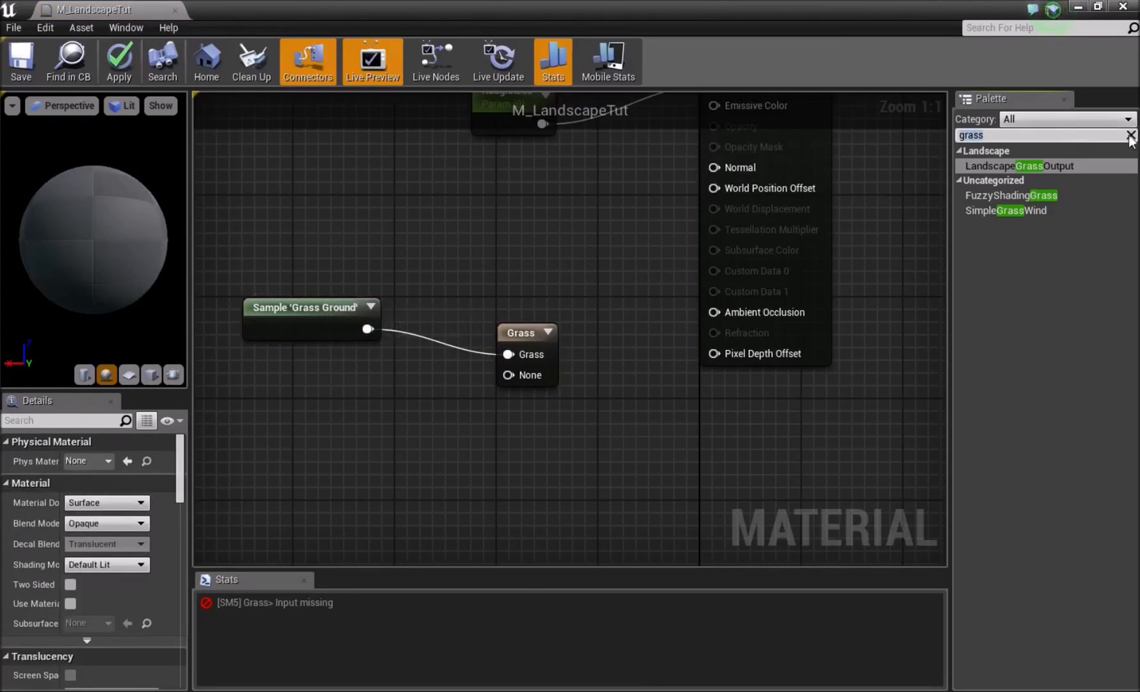
Step: Add a LandscapeLayerSample node below the Grass Ground sample and connect it to the Grass node's None input
{"action": "left_click", "coordinate": [1132, 134]}
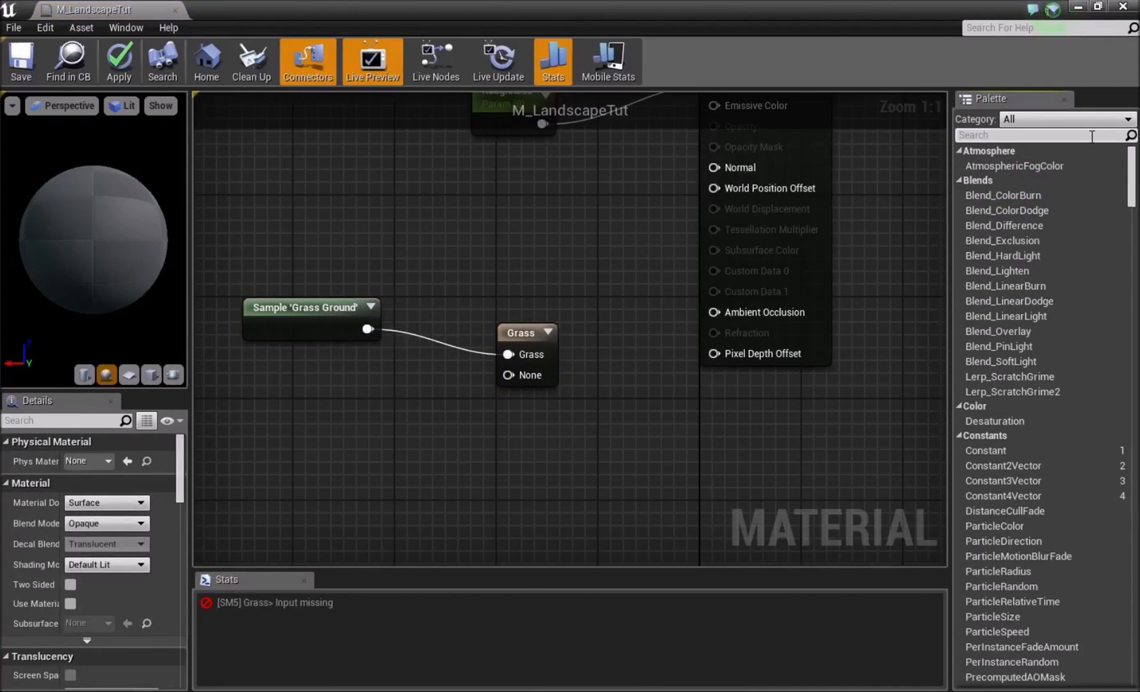
{"action": "type", "text": "sample"}
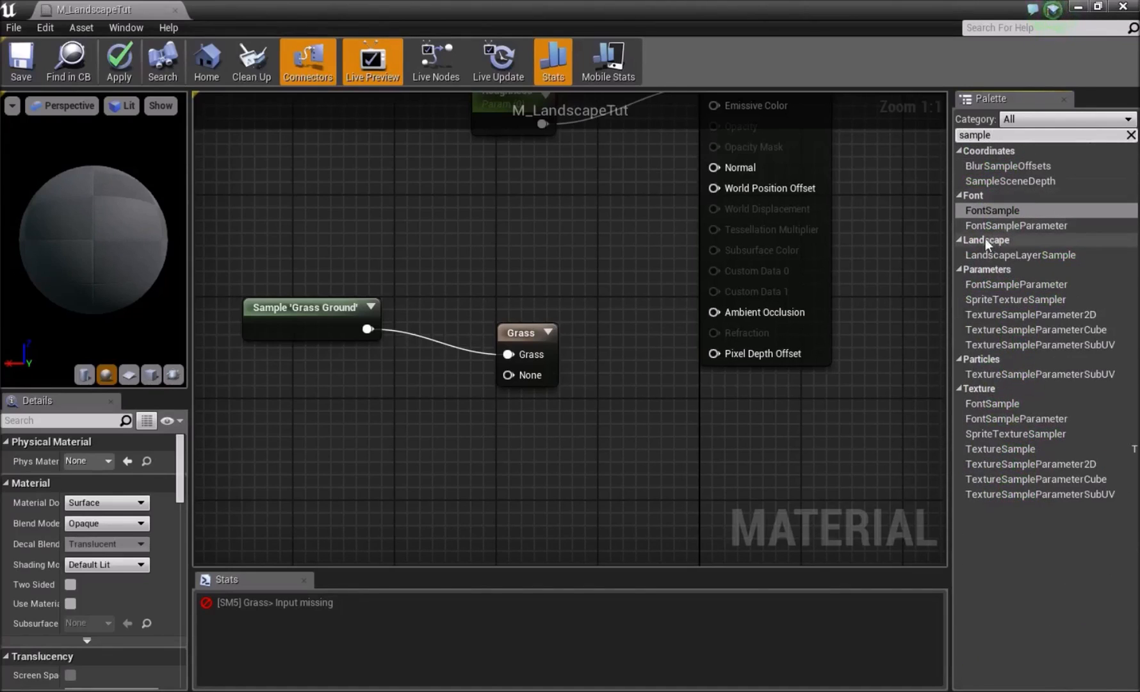
{"action": "left_click_drag", "start_coordinate": [999, 254], "coordinate": [240, 389]}
{"action": "left_click_drag", "start_coordinate": [315, 418], "coordinate": [524, 379]}
Step: Set the new layer sample's parameter name to Pebles
{"action": "right_click_drag", "start_coordinate": [501, 244], "coordinate": [544, 324]}
{"action": "left_click", "coordinate": [135, 460]}
{"action": "type", "text": "Peble"}
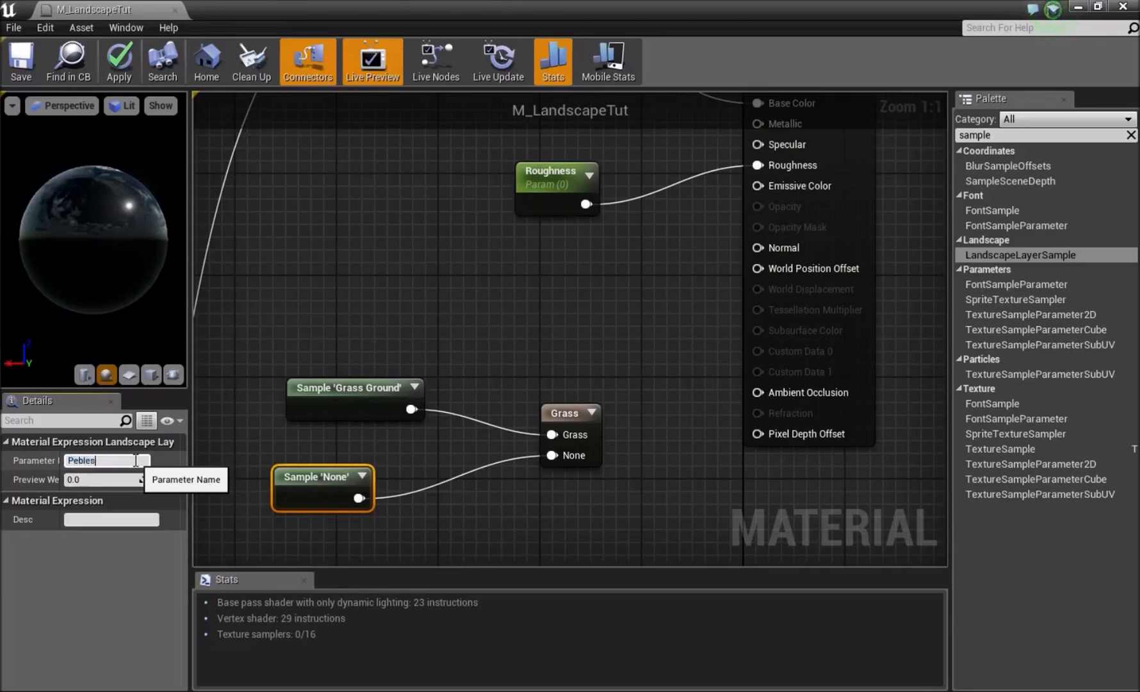
{"action": "type", "text": "s"}
{"action": "left_click", "coordinate": [515, 532]}
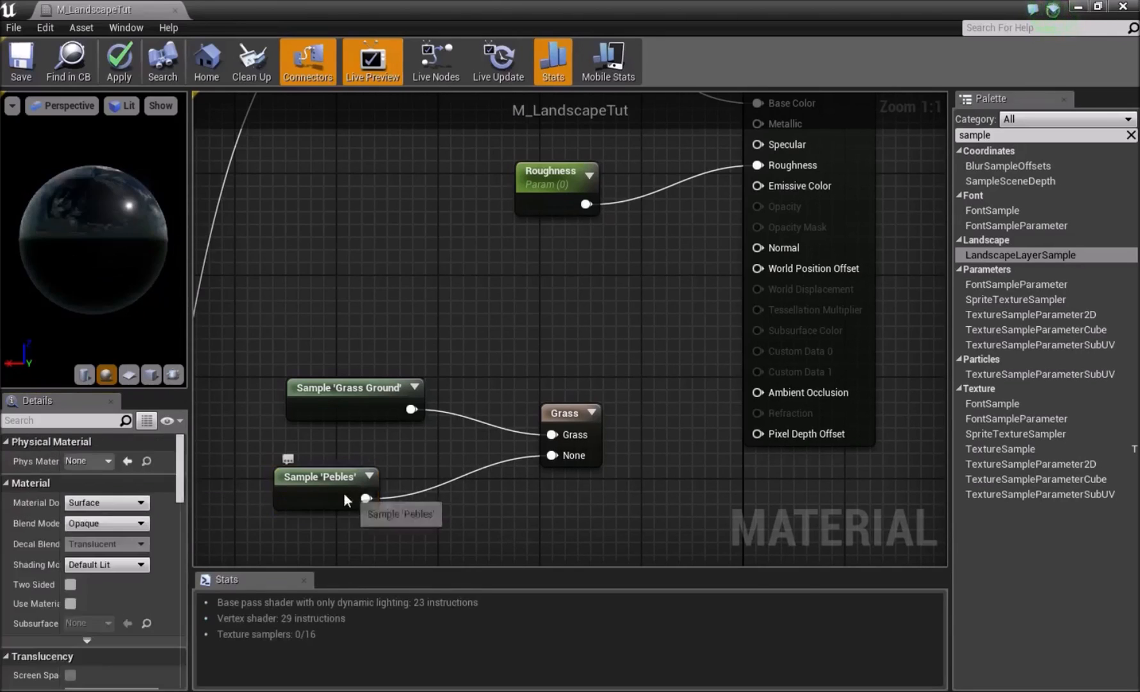
Step: Change the parameter name of the Pebles layer sample to rocks
{"action": "right_click_drag", "start_coordinate": [542, 305], "coordinate": [529, 472]}
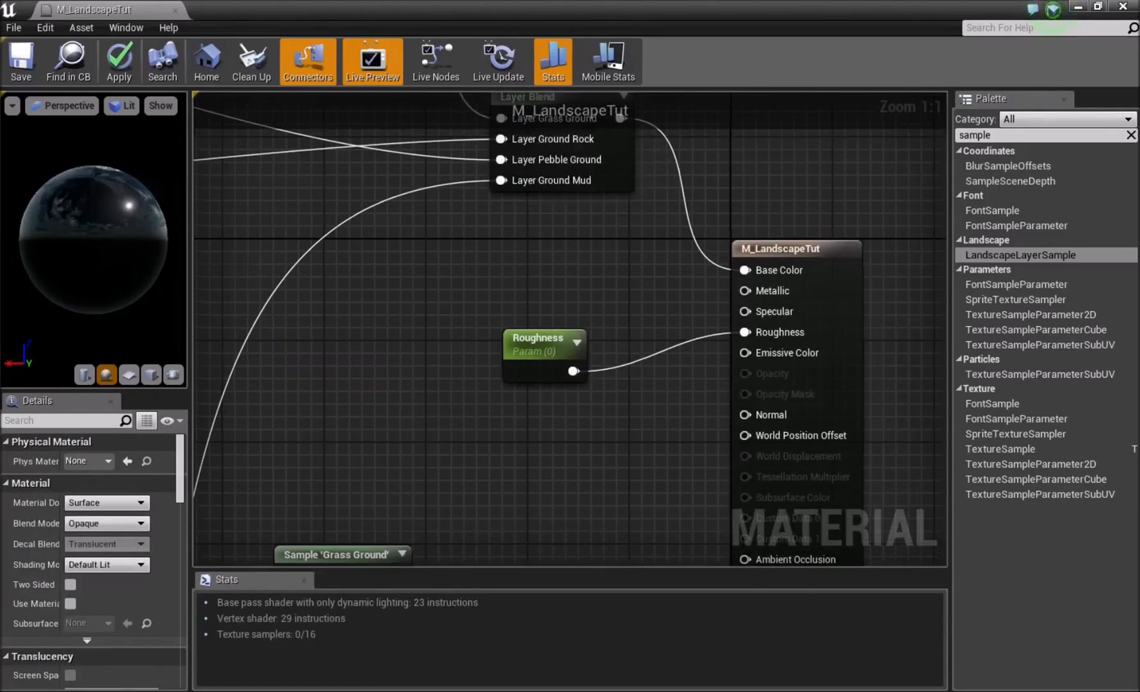
{"action": "right_click_drag", "start_coordinate": [278, 557], "coordinate": [421, 333]}
{"action": "left_click", "coordinate": [453, 443]}
{"action": "left_click", "coordinate": [95, 465]}
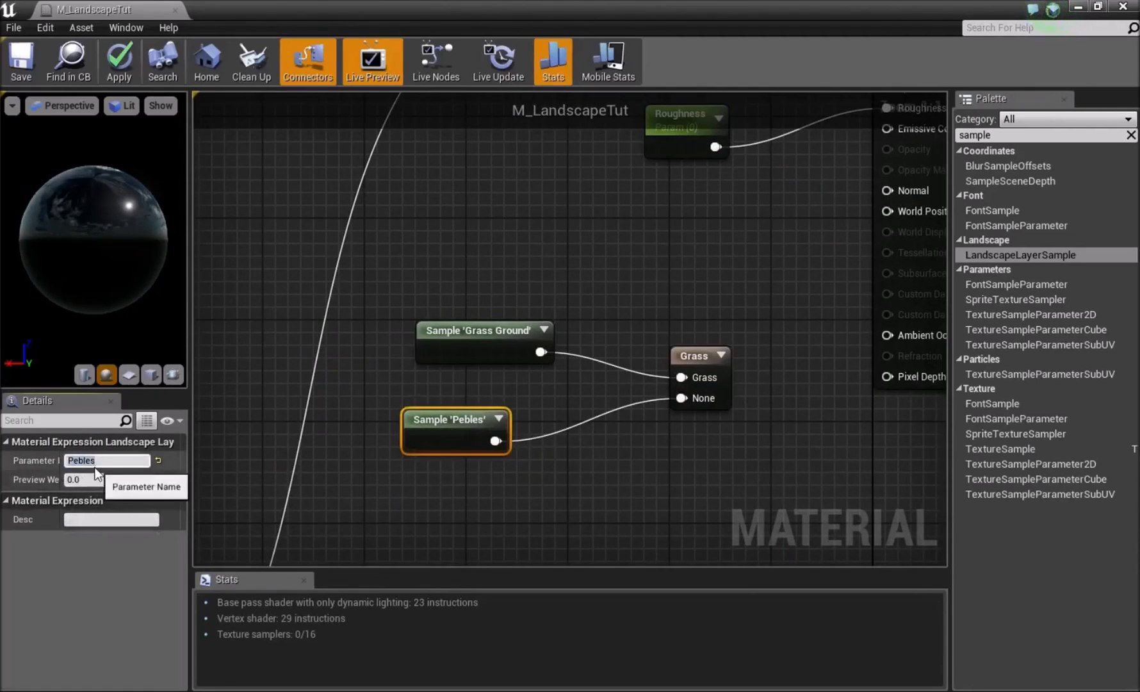
{"action": "type", "text": "rocks"}
{"action": "key", "text": "Return"}
Step: Check the rock layer's name on the Layer Blend node and rename the rocks sample parameter to Ground Rock
{"action": "right_click_drag", "start_coordinate": [580, 260], "coordinate": [536, 544]}
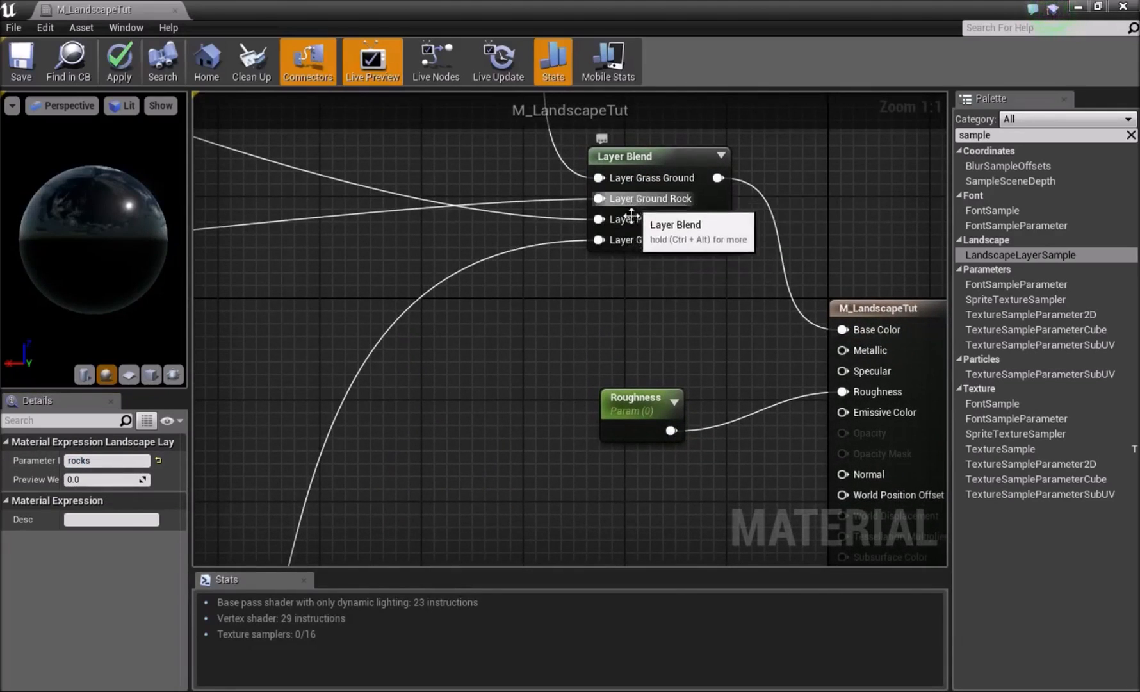
{"action": "right_click_drag", "start_coordinate": [648, 358], "coordinate": [714, 177]}
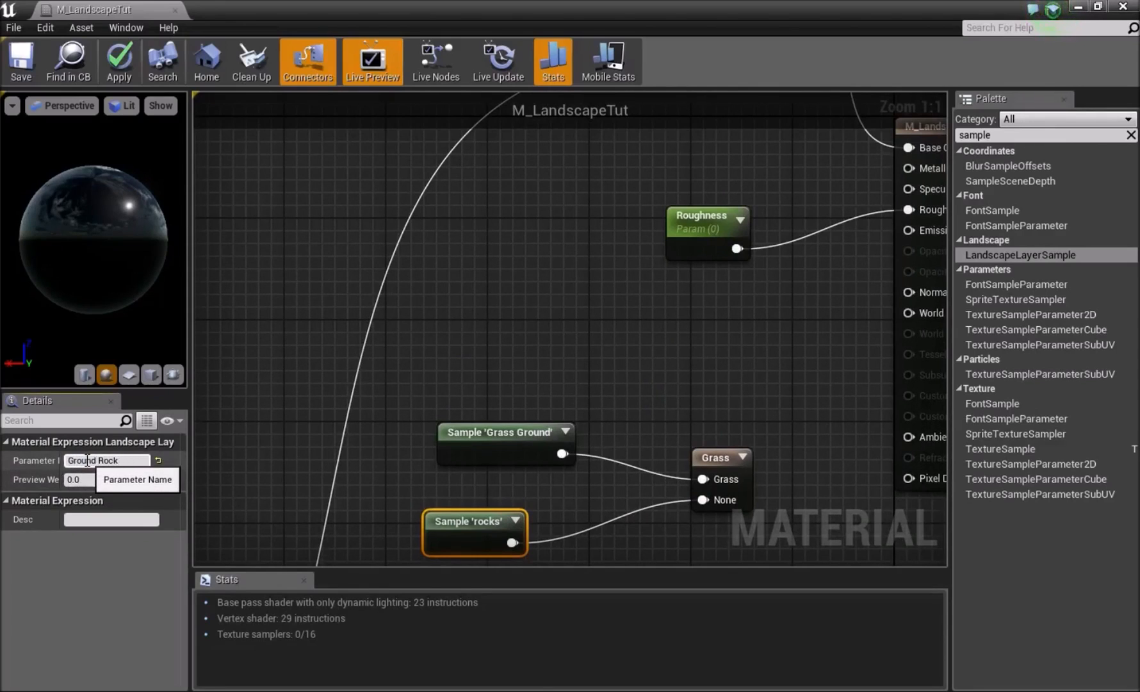
{"action": "left_click", "coordinate": [542, 364]}
Step: Review the two grass type entries of the Grass output node and apply the material changes
{"action": "right_click_drag", "start_coordinate": [755, 488], "coordinate": [649, 414]}
{"action": "left_click", "coordinate": [615, 397]}
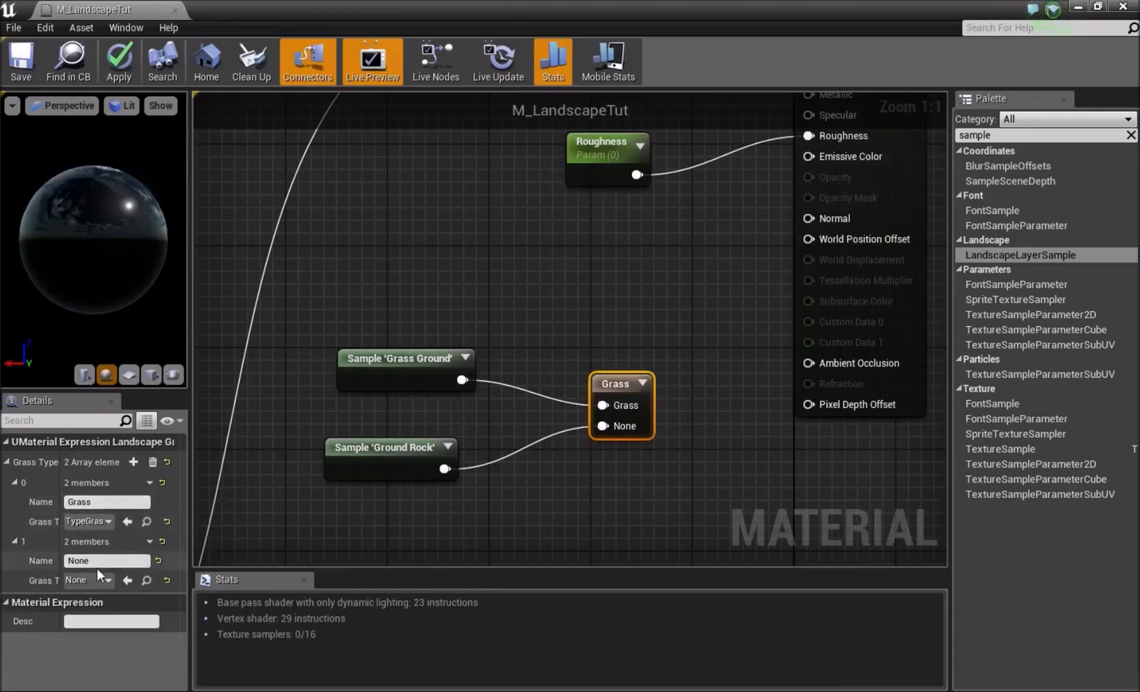
{"action": "left_click", "coordinate": [529, 415]}
{"action": "left_click", "coordinate": [623, 380]}
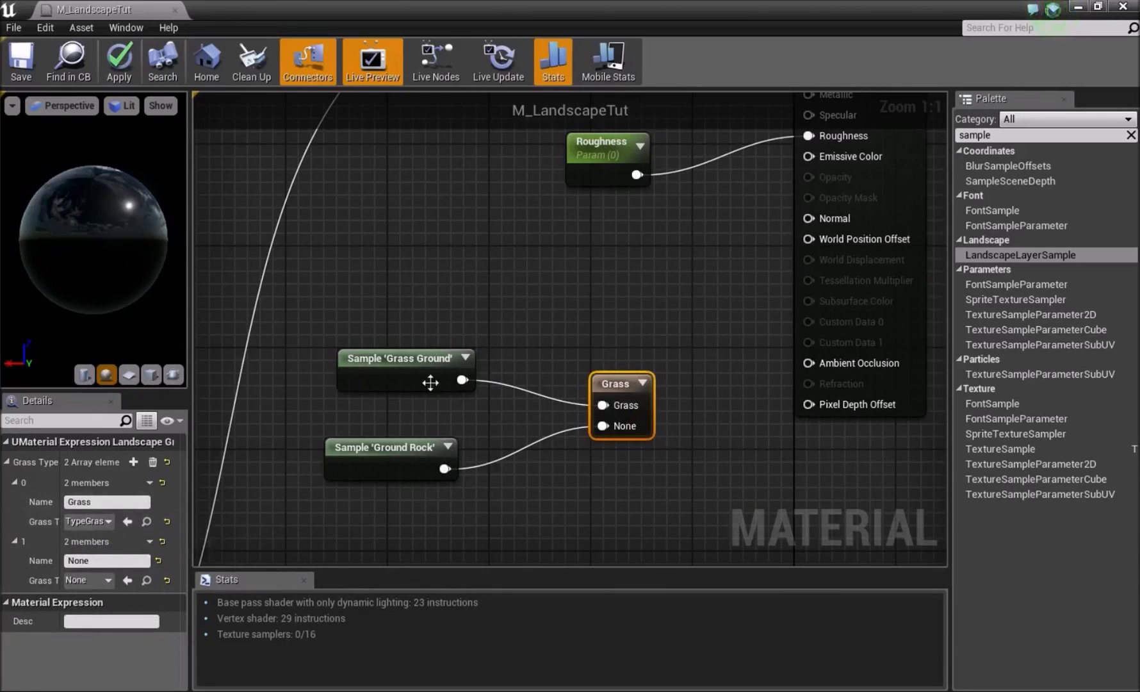
{"action": "left_click", "coordinate": [123, 70]}
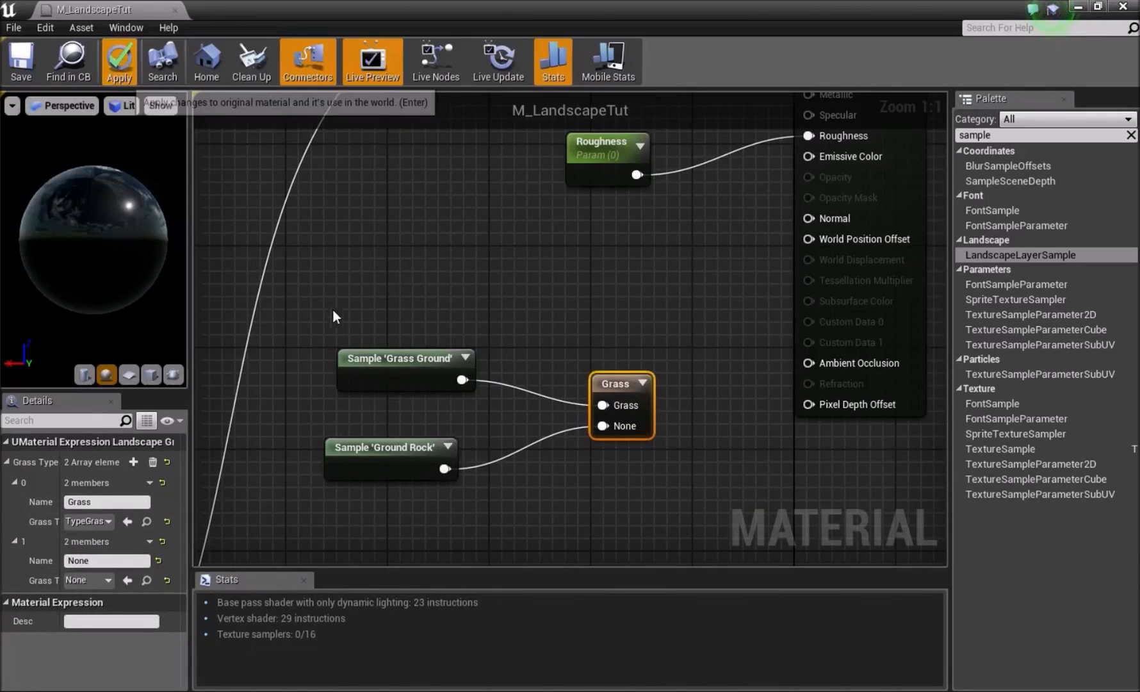
Step: Switch to the level editor's Content Browser and create a Landscape Grass Type asset named TypeRock in the Terrain_tutorial folder
{"action": "left_click", "coordinate": [1080, 7]}
{"action": "left_click_drag", "start_coordinate": [656, 424], "coordinate": [643, 218]}
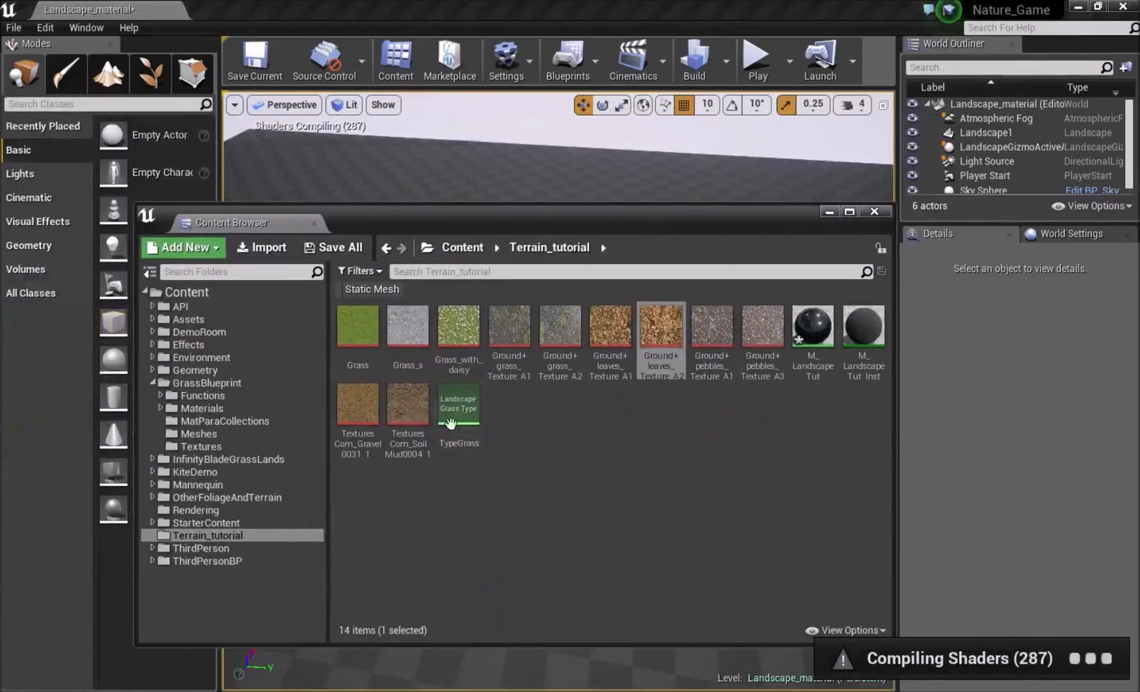
{"action": "right_click", "coordinate": [513, 411]}
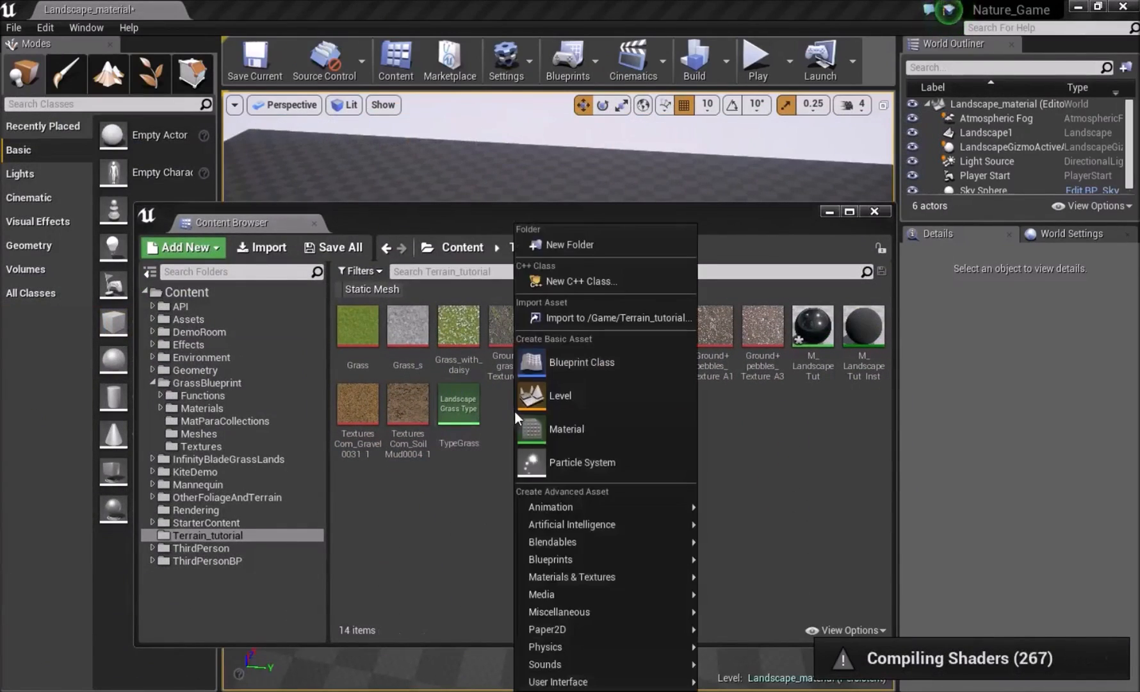
{"action": "mouse_move", "coordinate": [549, 613]}
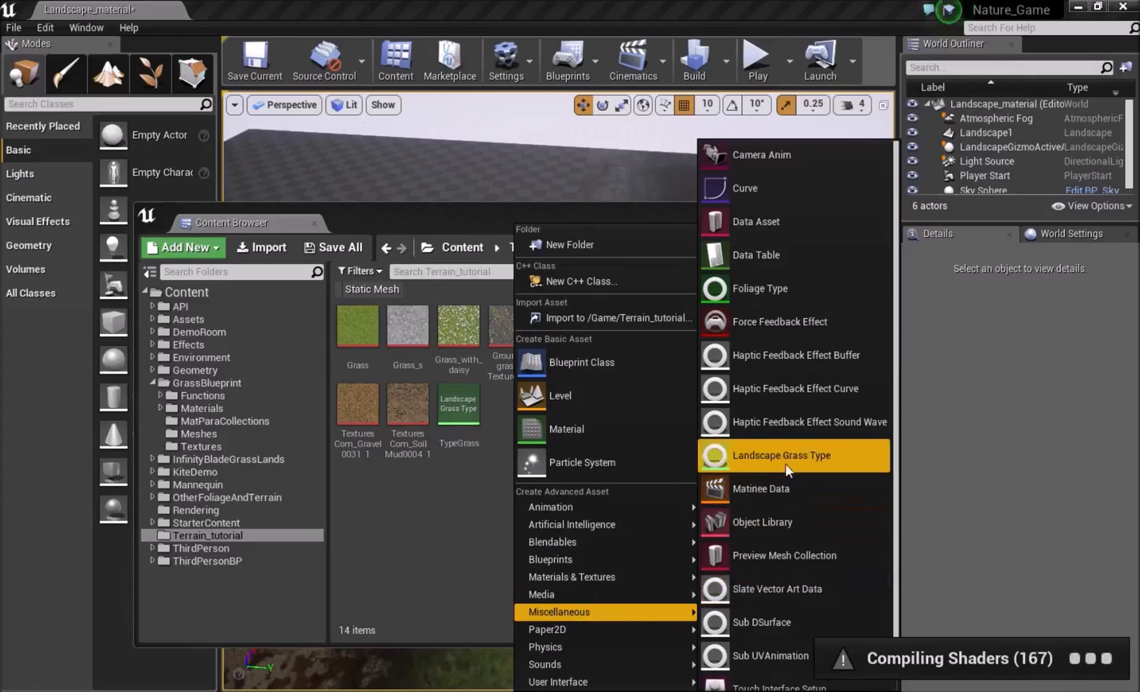
{"action": "left_click", "coordinate": [752, 455]}
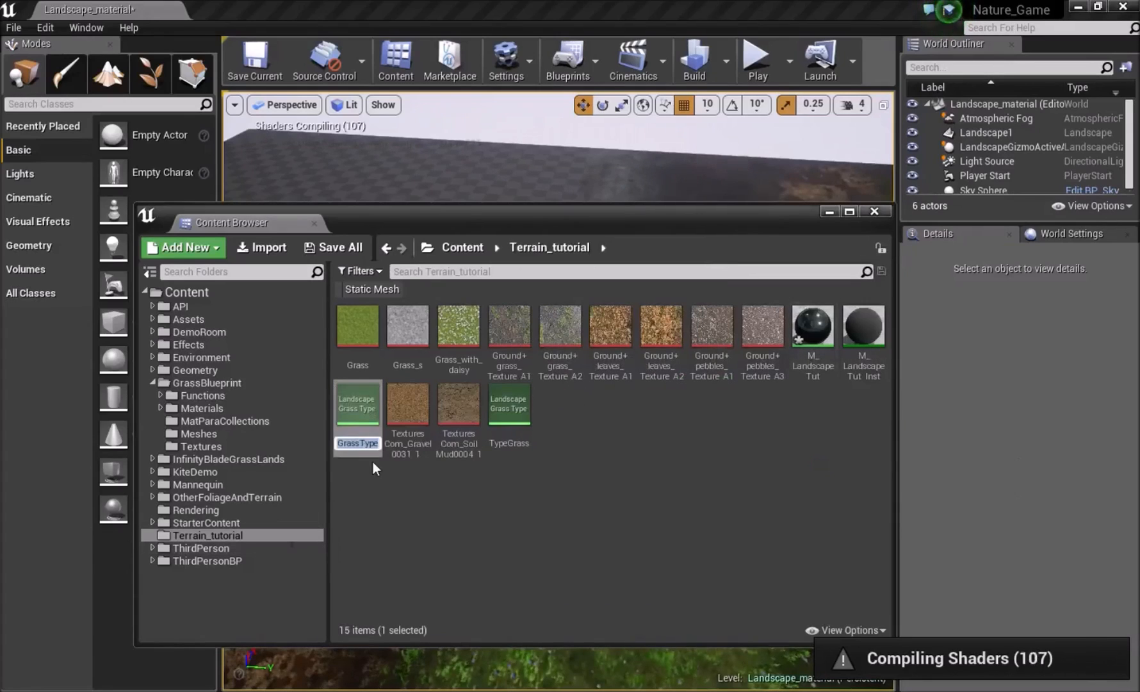
{"action": "type", "text": "T"}
{"action": "type", "text": "yoe"}
{"action": "type", "text": "Rock"}
{"action": "key", "text": "Return"}
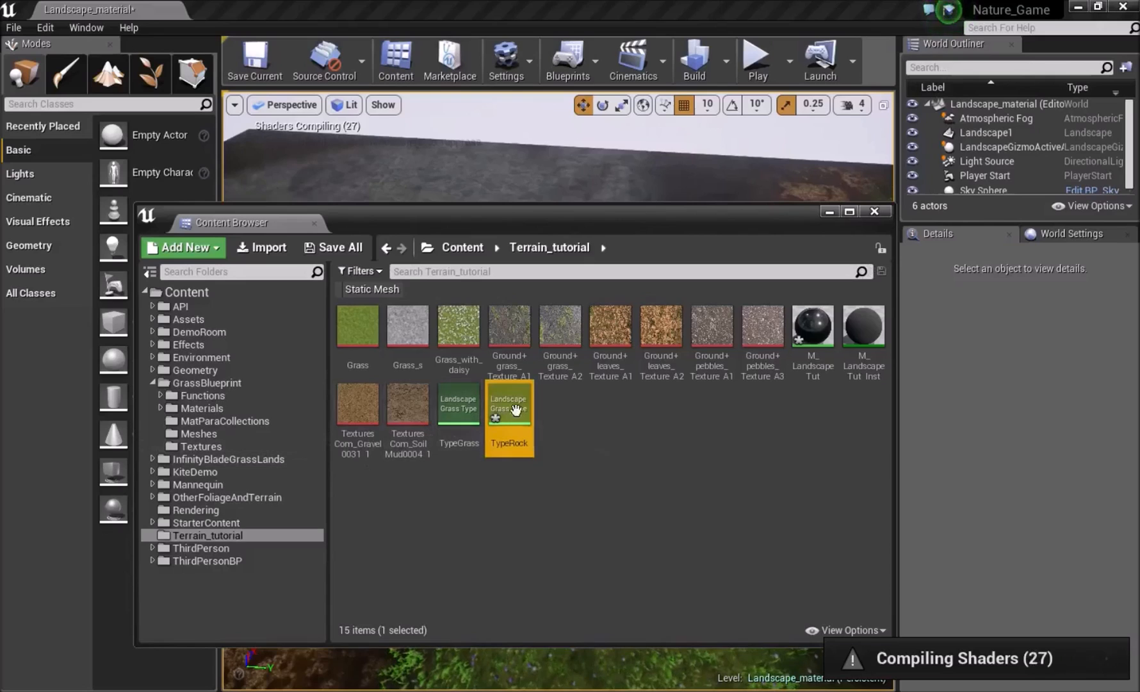
Step: Open the TypeRock asset, add one grass variety element, and set its grass density to 1.0
{"action": "double_click", "coordinate": [519, 408]}
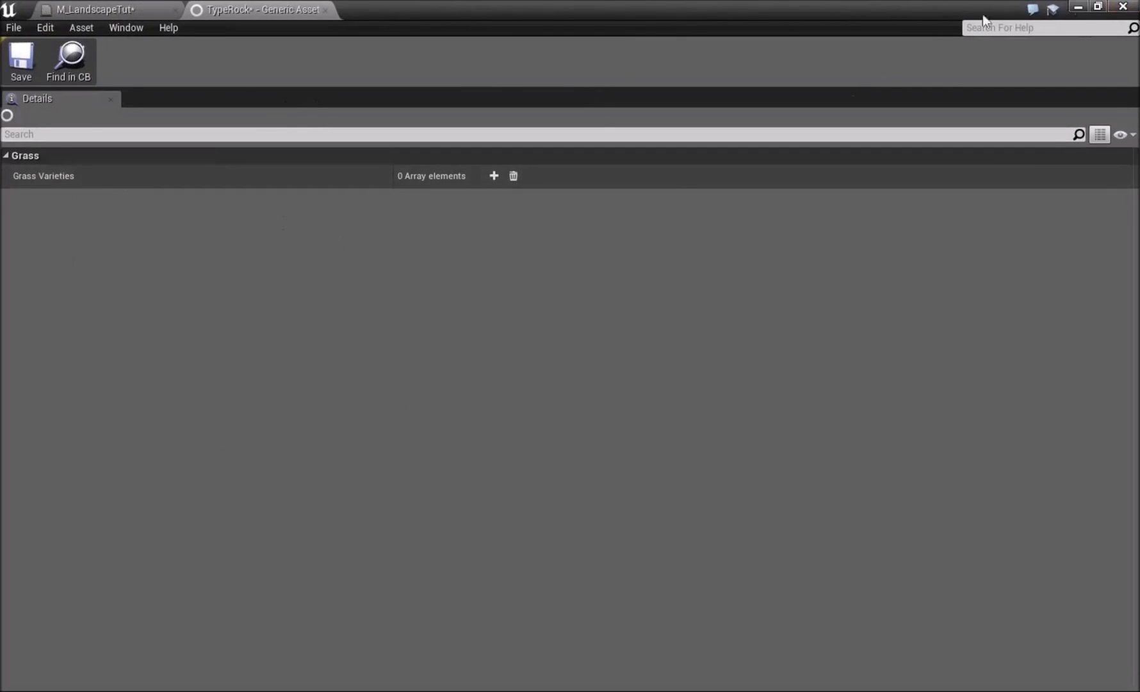
{"action": "left_click", "coordinate": [495, 176]}
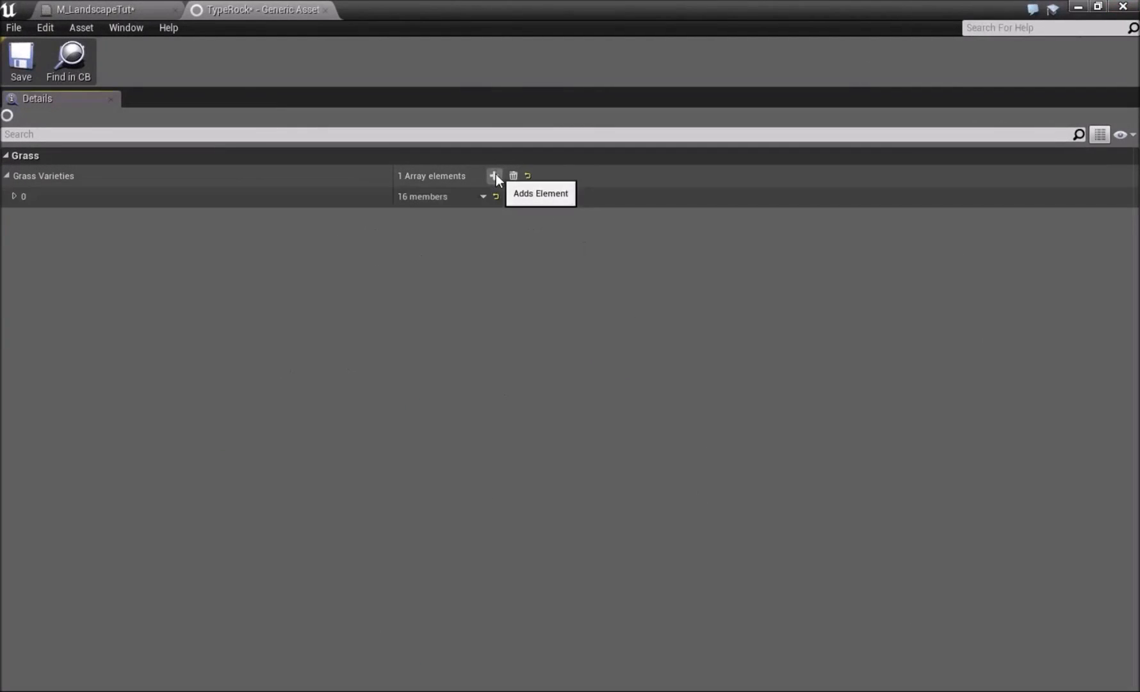
{"action": "left_click", "coordinate": [14, 196]}
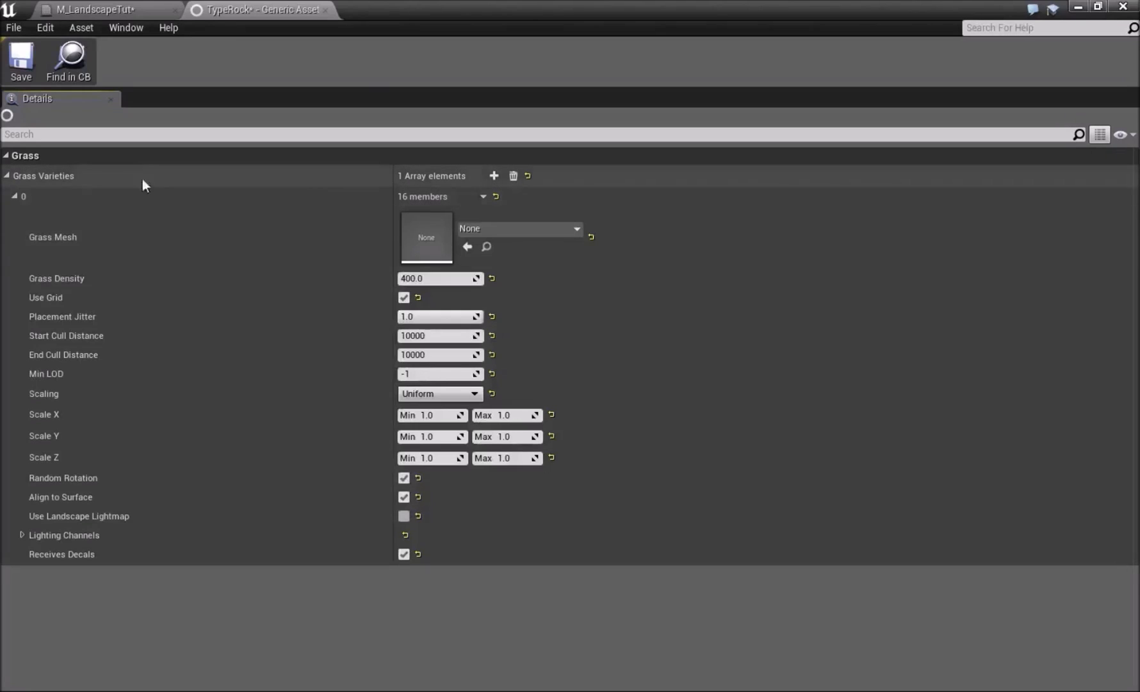
{"action": "left_click", "coordinate": [523, 230]}
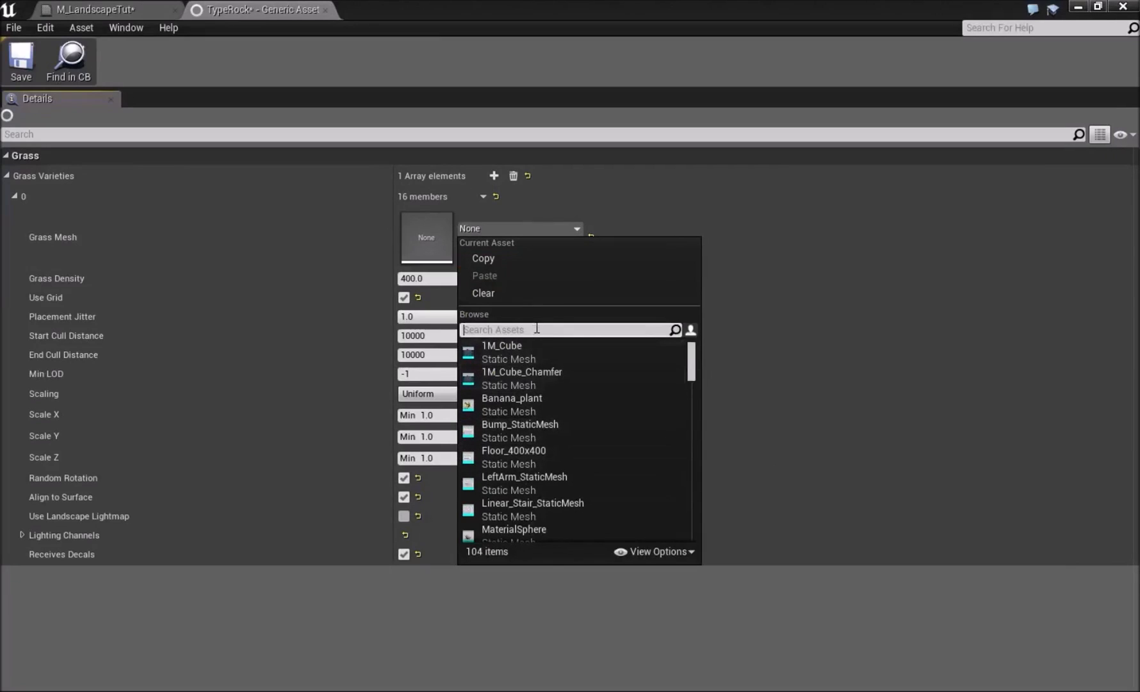
{"action": "left_click", "coordinate": [414, 278]}
{"action": "left_click", "coordinate": [683, 347]}
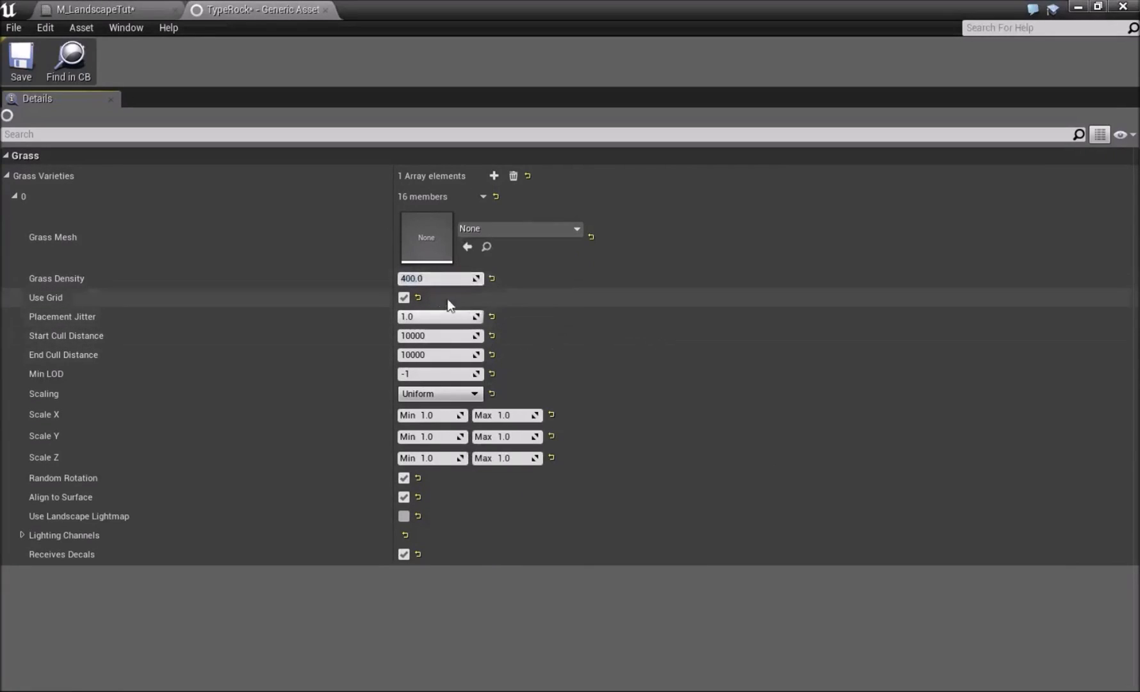
{"action": "left_click", "coordinate": [399, 278]}
Step: Assign SM_Plains_LargeRock_SpireLOD2 as the variety's grass mesh, set the minimum Scale X to 0.3, and save TypeRock
{"action": "left_click", "coordinate": [496, 229]}
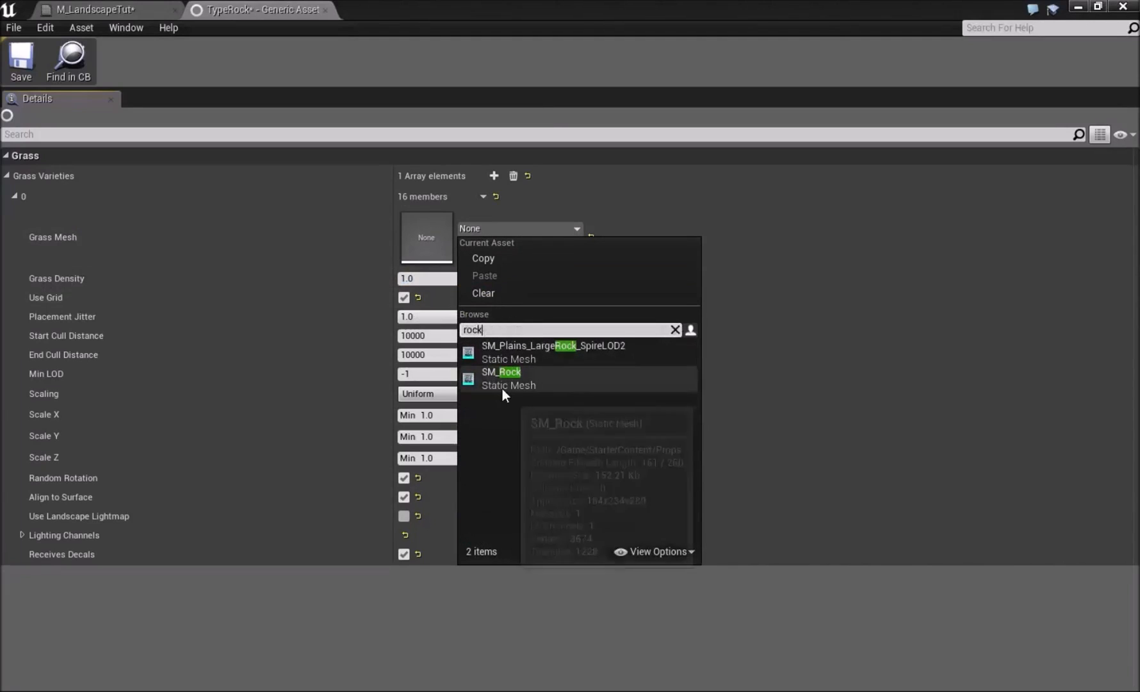
{"action": "left_click", "coordinate": [535, 346]}
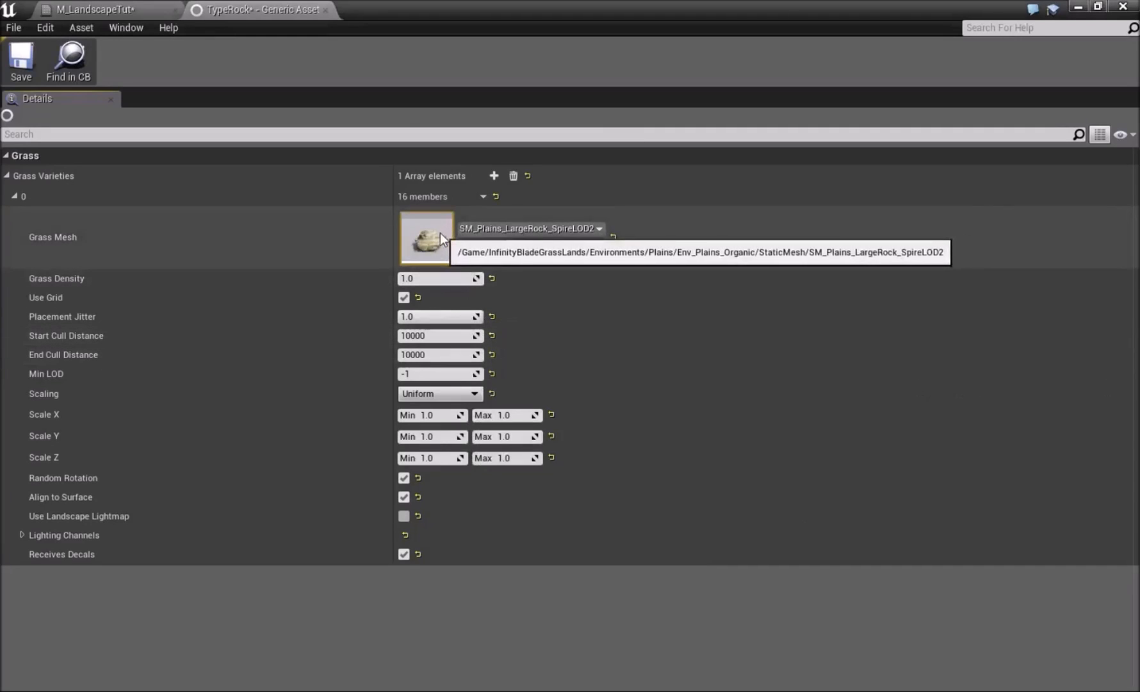
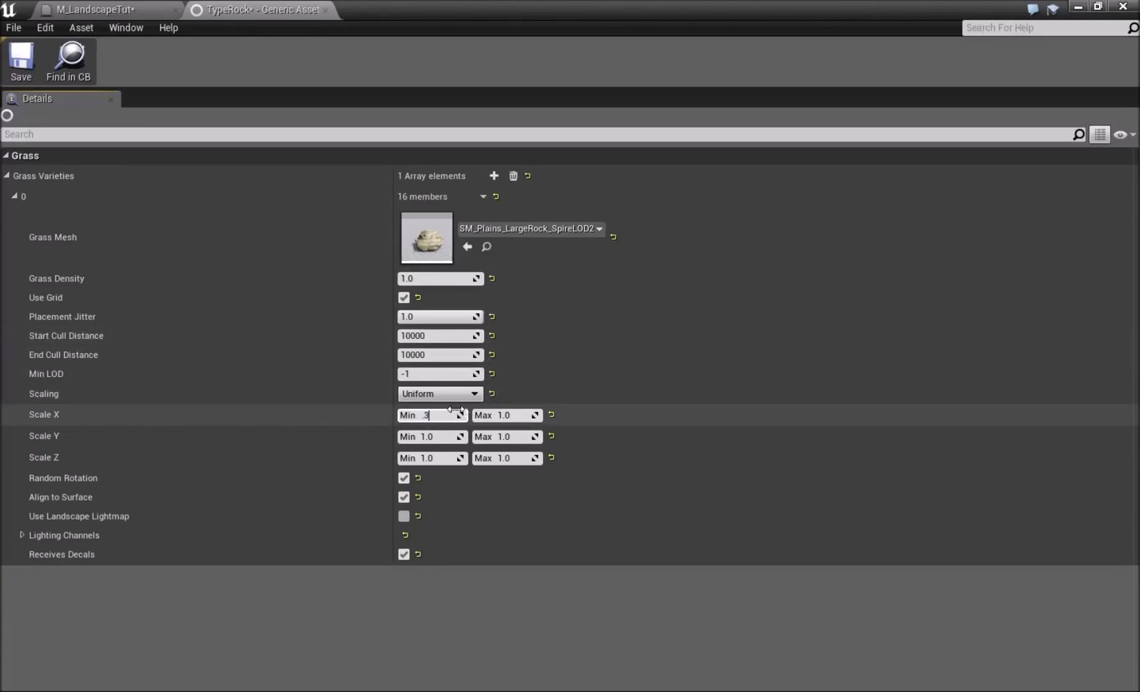
{"action": "key", "text": "Return"}
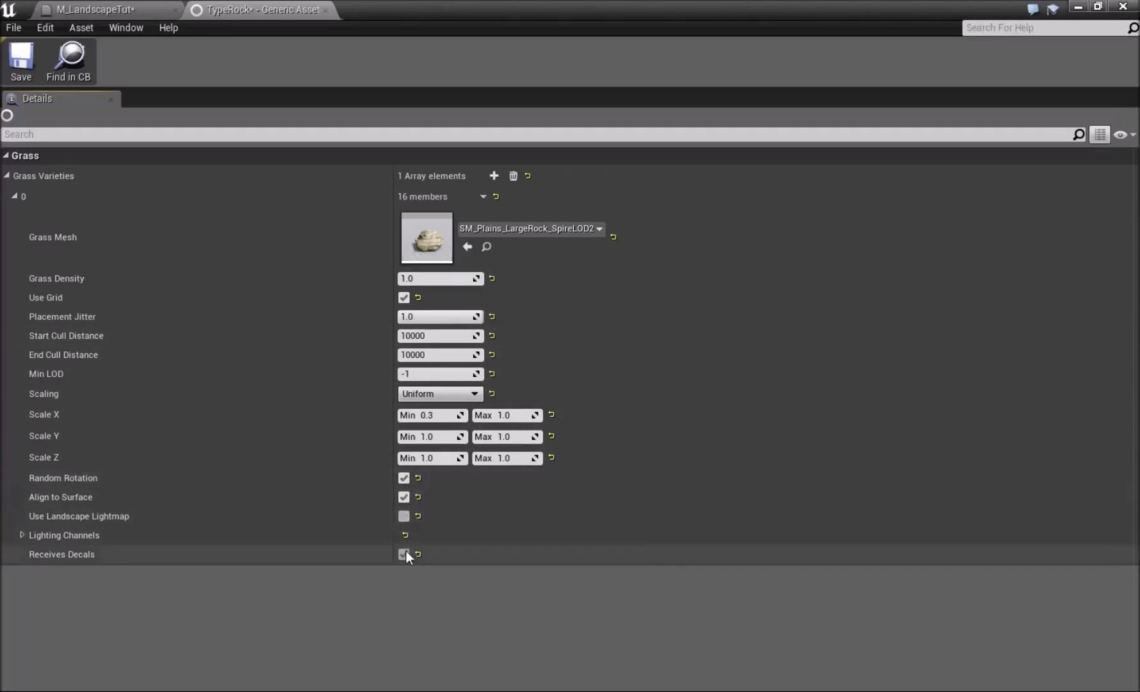
{"action": "left_click", "coordinate": [27, 60]}
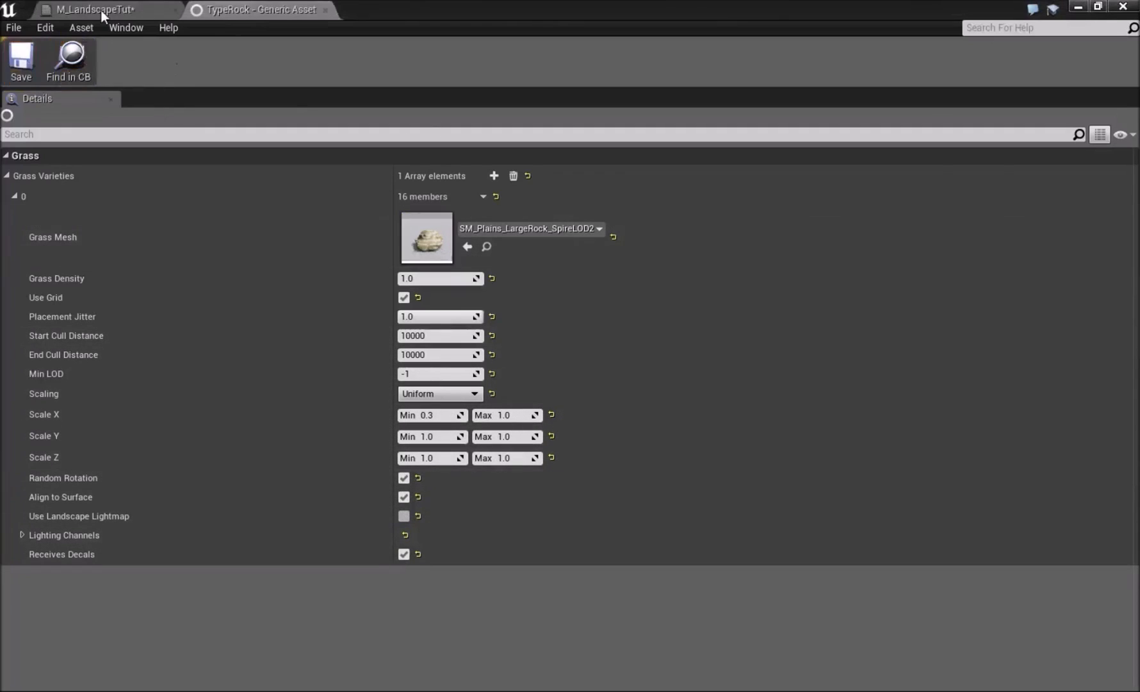
Step: In M_LandscapeTut, name the Grass node's second entry Rock, assign TypeRock as its grass type, and save the material
{"action": "left_click", "coordinate": [102, 11]}
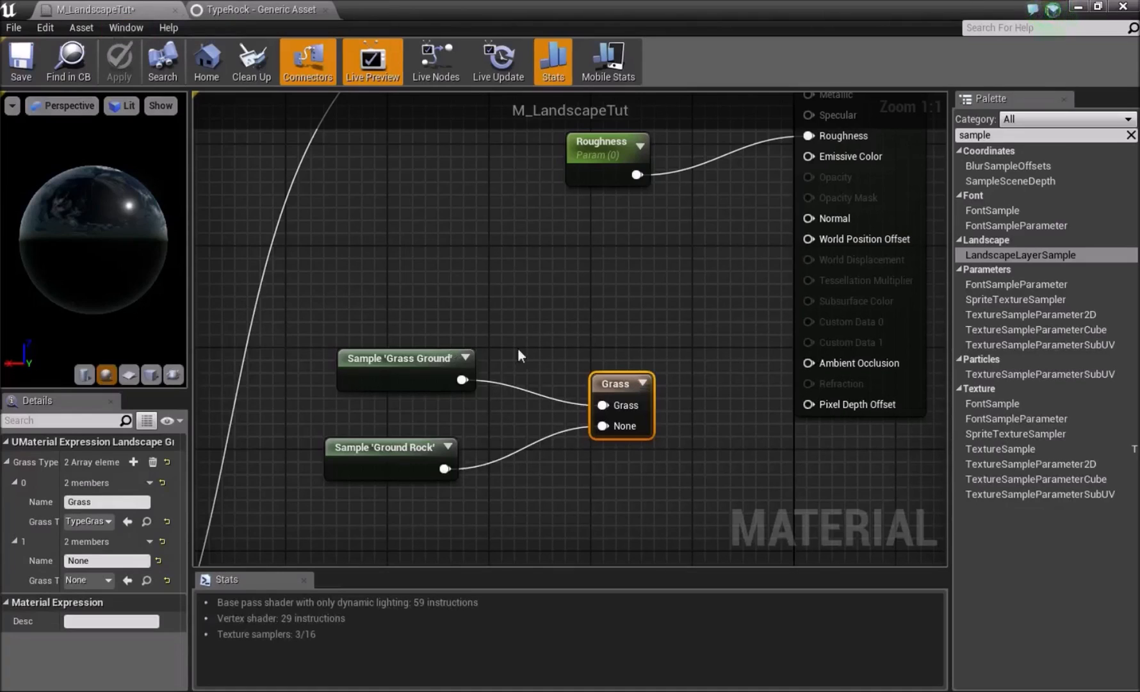
{"action": "left_click", "coordinate": [641, 384]}
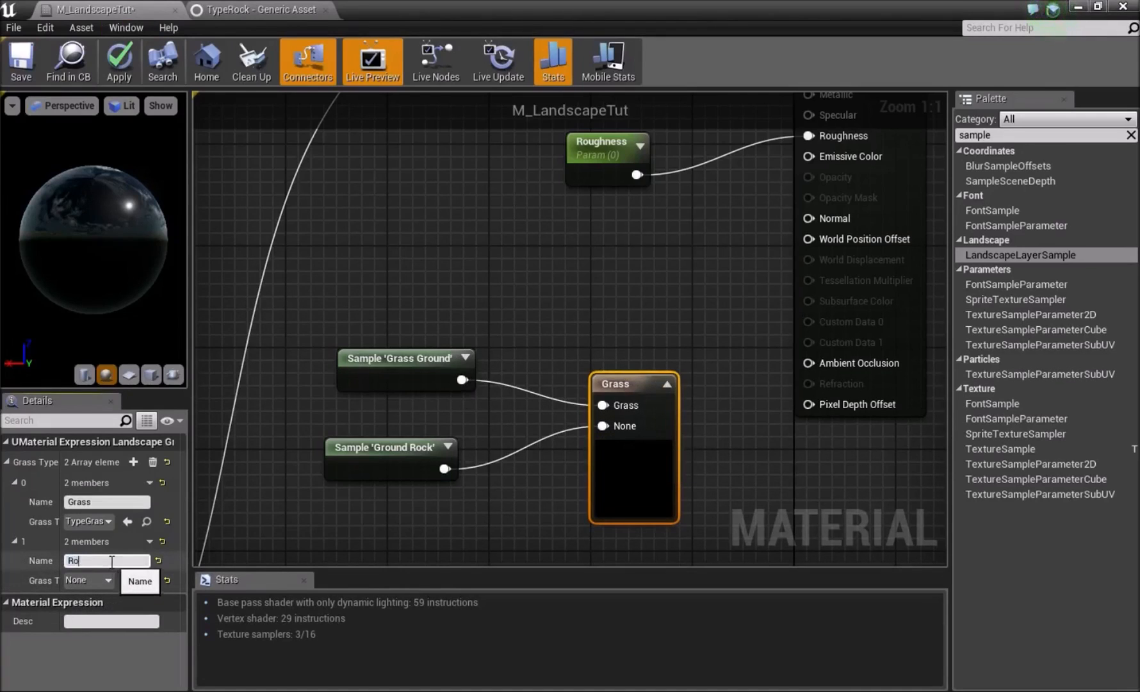
{"action": "key", "text": "Return"}
{"action": "left_click", "coordinate": [88, 580]}
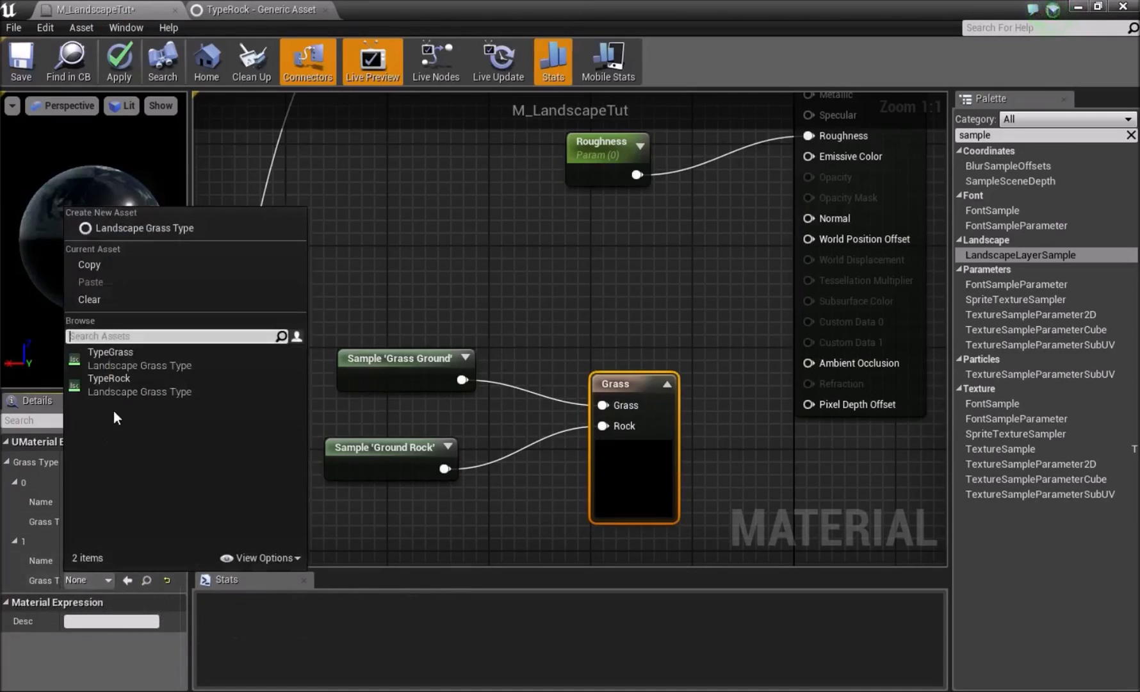
{"action": "left_click", "coordinate": [109, 381]}
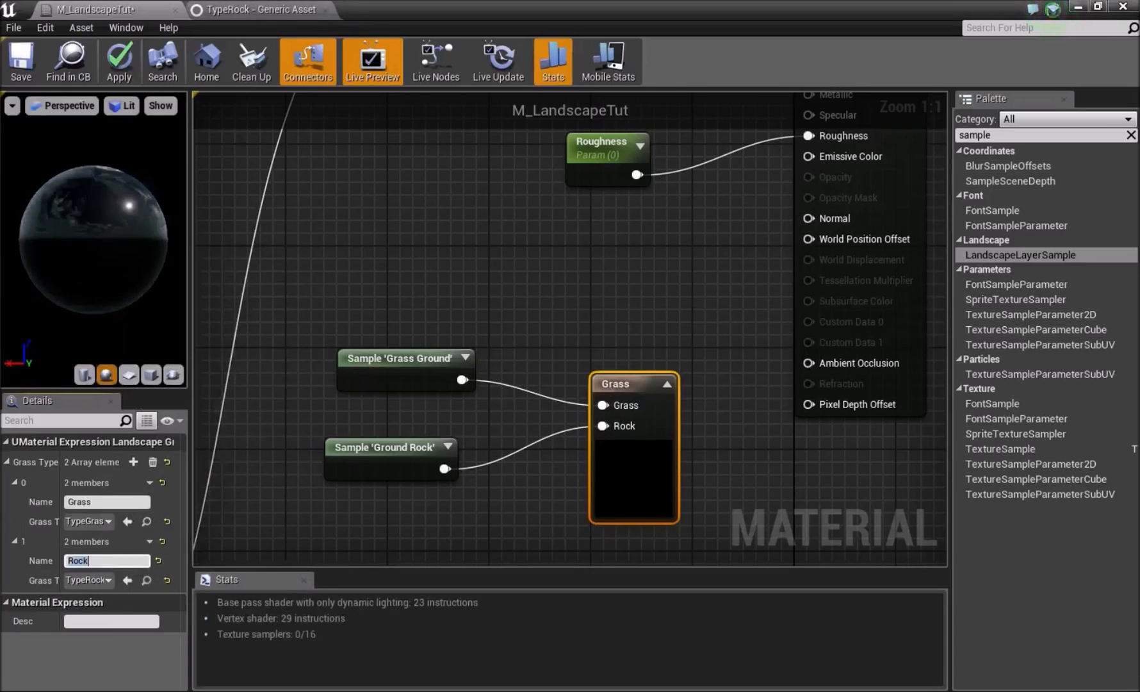
{"action": "left_click", "coordinate": [25, 62]}
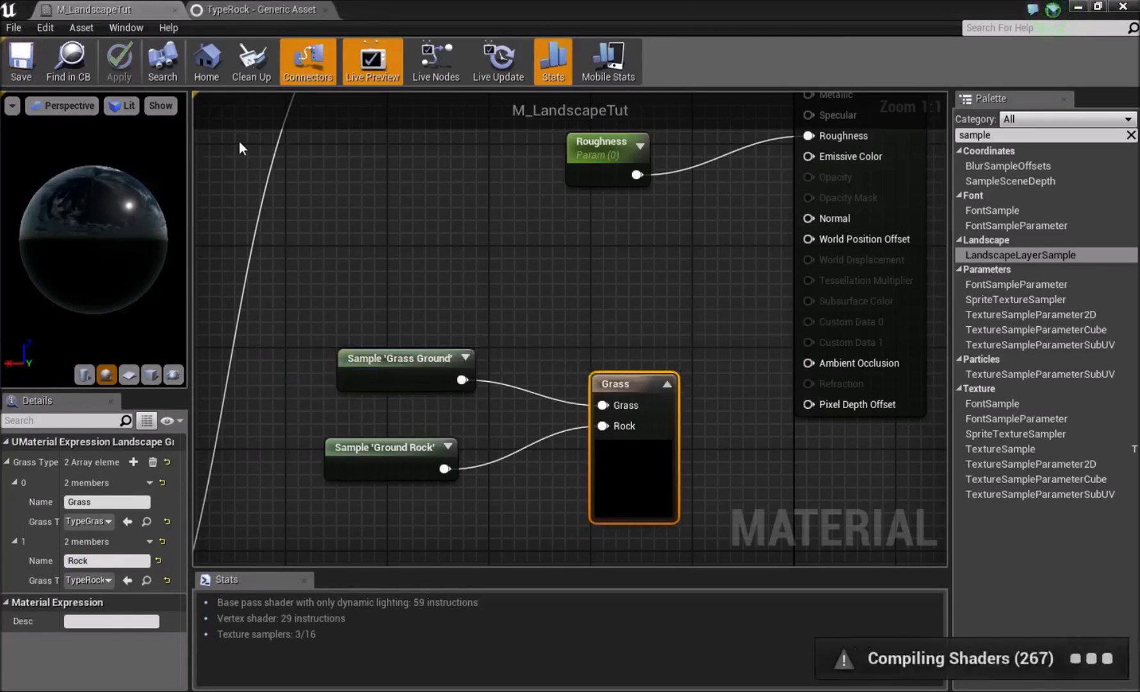
Step: Delete the unconnected texture coordinate node beside the main M_LandscapeTut node network
{"action": "scroll", "coordinate": [350, 270], "scroll_direction": "down", "scroll_amount": 12}
{"action": "right_click_drag", "start_coordinate": [472, 263], "coordinate": [500, 430]}
{"action": "scroll", "coordinate": [293, 430], "scroll_direction": "up", "scroll_amount": 4}
{"action": "right_click_drag", "start_coordinate": [432, 403], "coordinate": [627, 265]}
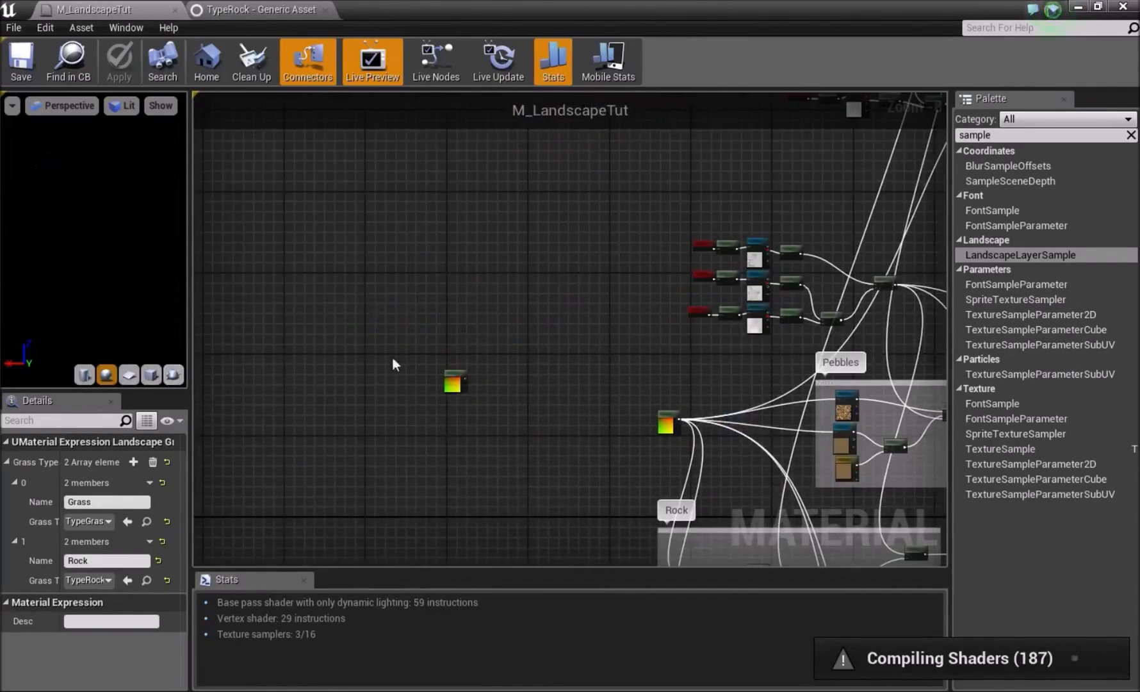
{"action": "left_click_drag", "start_coordinate": [370, 311], "coordinate": [547, 448]}
{"action": "key", "text": "Delete"}
Step: Examine the Pebbles group and the other commented node groups across the material graph
{"action": "scroll", "coordinate": [565, 369], "scroll_direction": "down", "scroll_amount": 4}
{"action": "right_click_drag", "start_coordinate": [565, 368], "coordinate": [291, 314]}
{"action": "scroll", "coordinate": [463, 366], "scroll_direction": "up", "scroll_amount": 5}
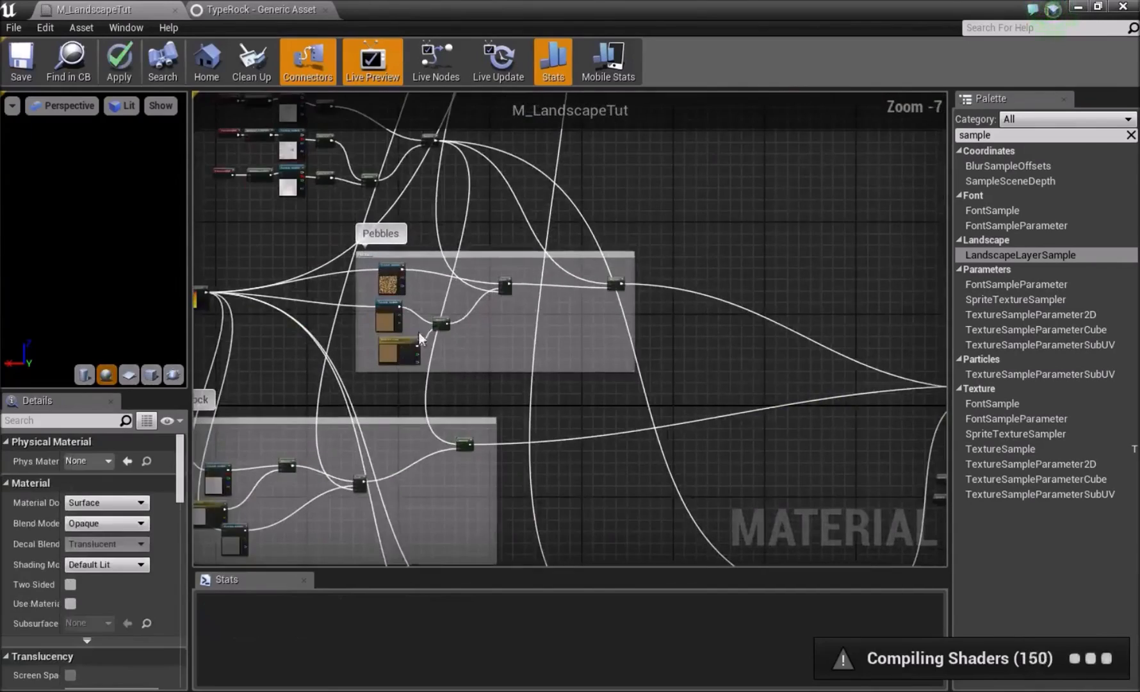
{"action": "scroll", "coordinate": [492, 320], "scroll_direction": "up", "scroll_amount": 4}
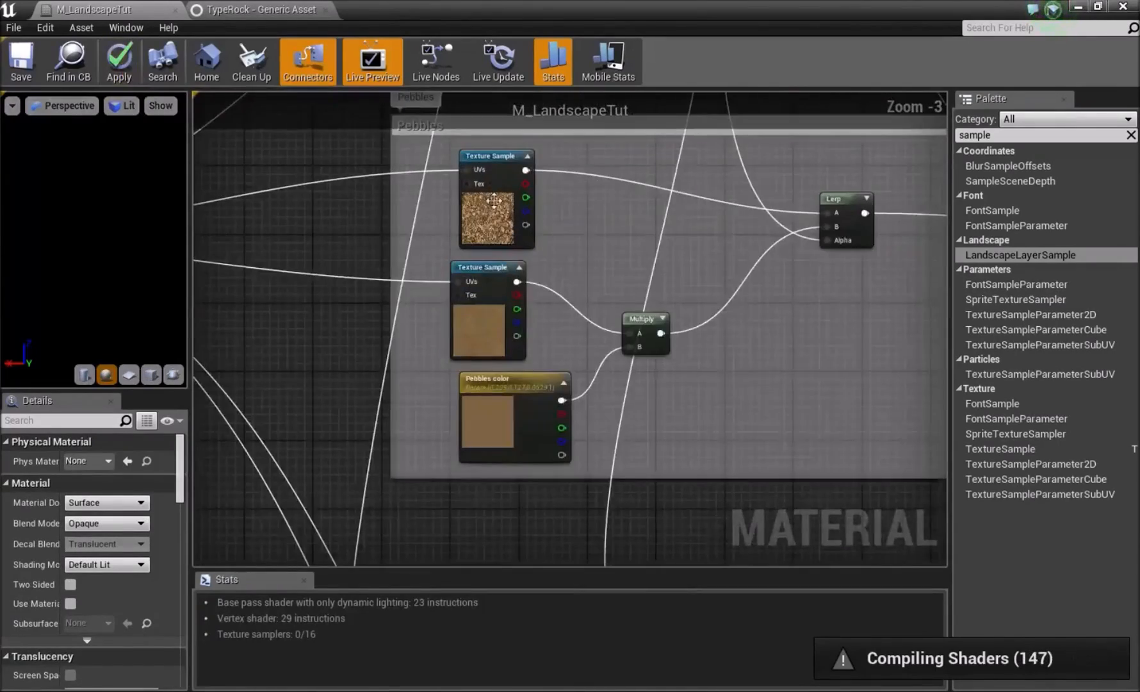
{"action": "scroll", "coordinate": [490, 195], "scroll_direction": "down", "scroll_amount": 9}
{"action": "right_click_drag", "start_coordinate": [372, 239], "coordinate": [471, 266]}
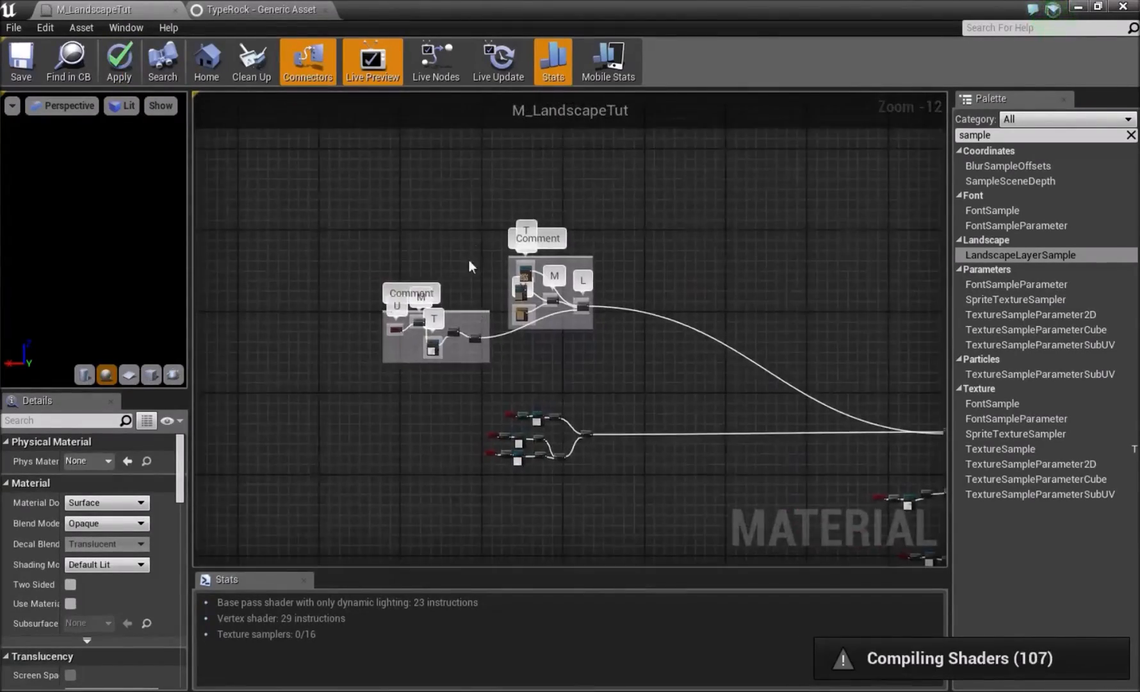
{"action": "scroll", "coordinate": [470, 266], "scroll_direction": "up", "scroll_amount": 5}
{"action": "right_click_drag", "start_coordinate": [512, 478], "coordinate": [579, 456]}
{"action": "scroll", "coordinate": [580, 441], "scroll_direction": "up", "scroll_amount": 2}
{"action": "scroll", "coordinate": [580, 456], "scroll_direction": "down", "scroll_amount": 3}
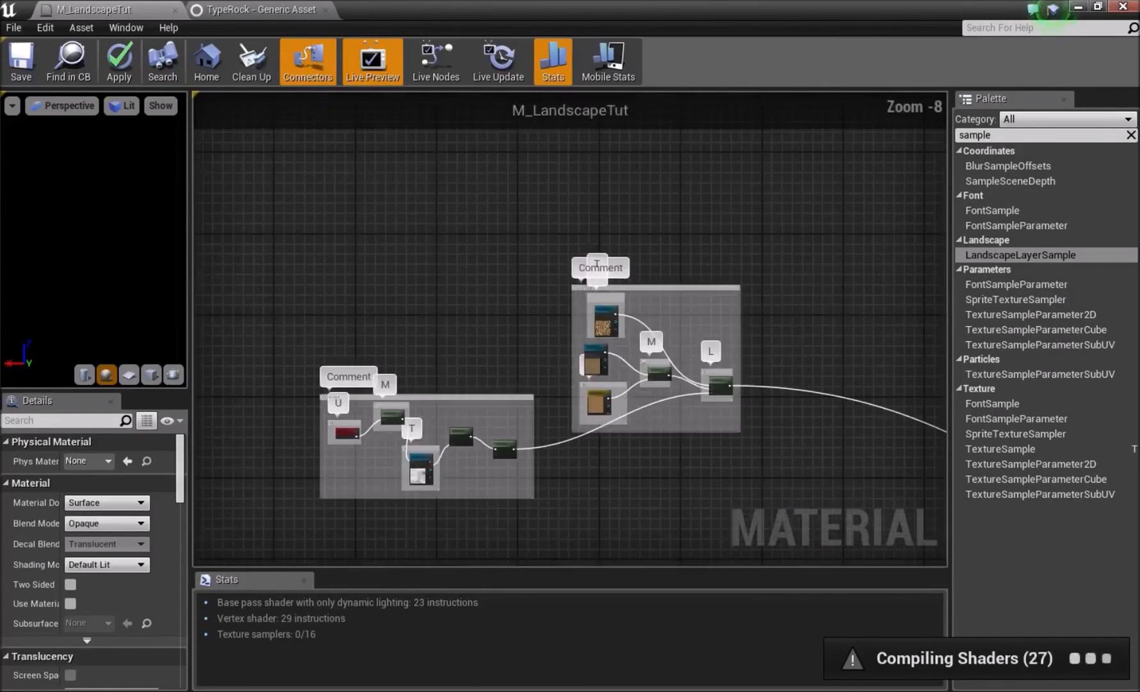
Step: Return to the level editor, view the grassy terrain, and switch landscape editing to Paint
{"action": "left_click", "coordinate": [1082, 7]}
{"action": "left_click", "coordinate": [827, 214]}
{"action": "right_click_drag", "start_coordinate": [803, 223], "coordinate": [897, 294]}
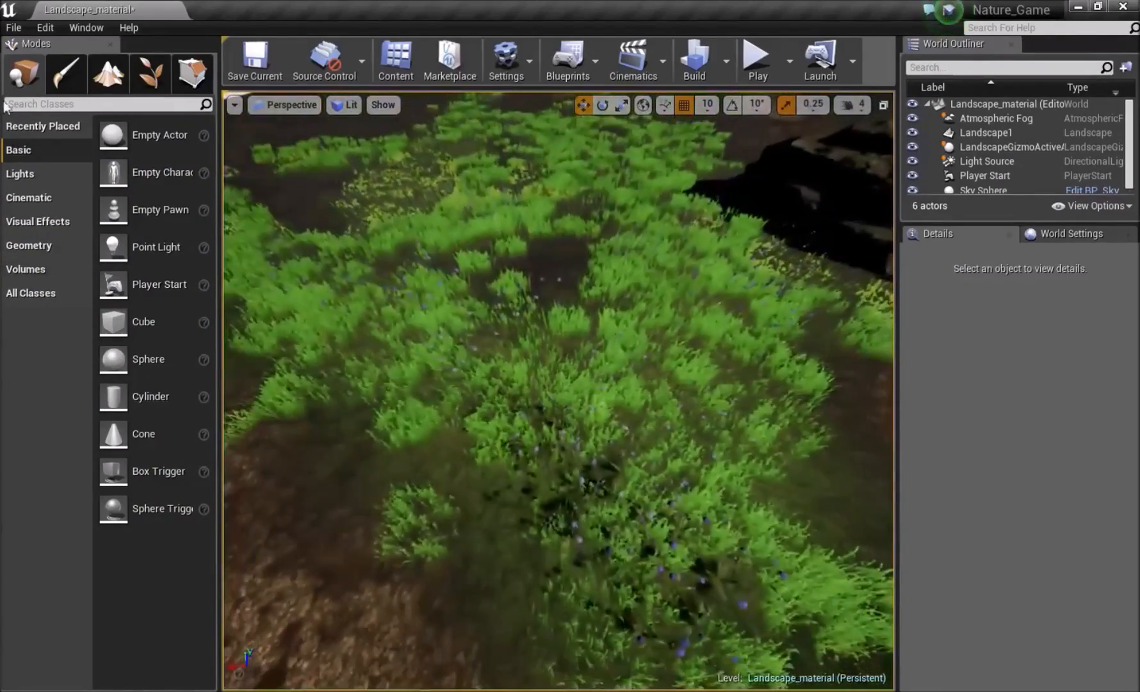
{"action": "left_click", "coordinate": [103, 83]}
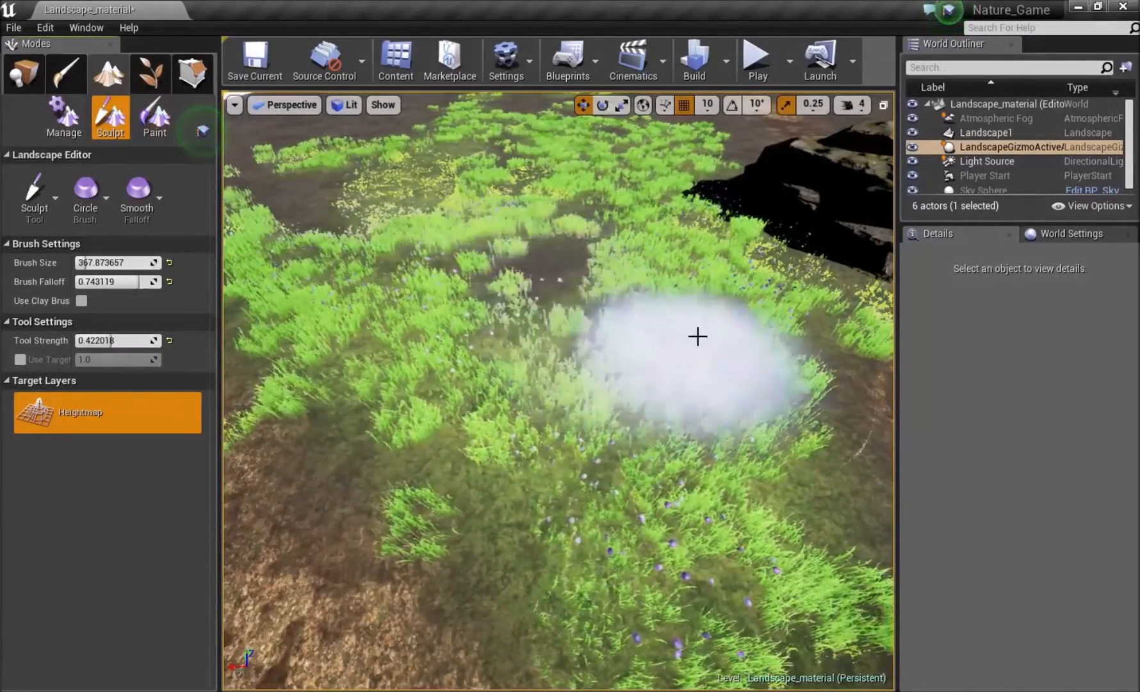
{"action": "left_click", "coordinate": [155, 118]}
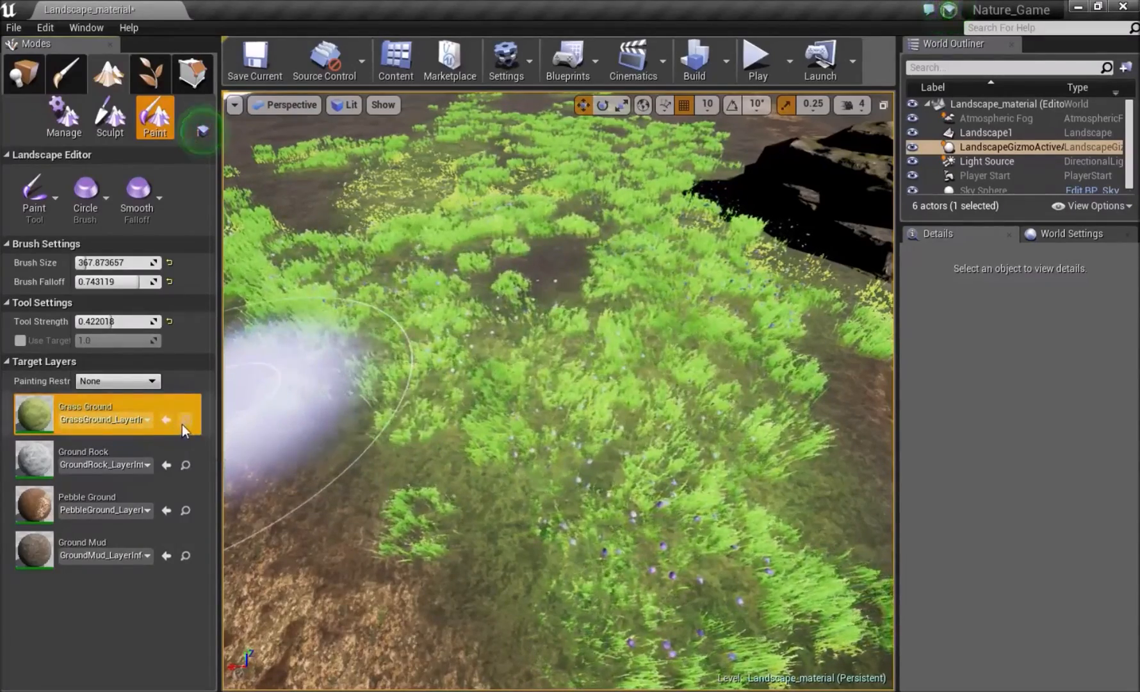
Step: Locate the Grass Ground layer's info asset in the Content Browser, and close the browser
{"action": "left_click", "coordinate": [185, 421]}
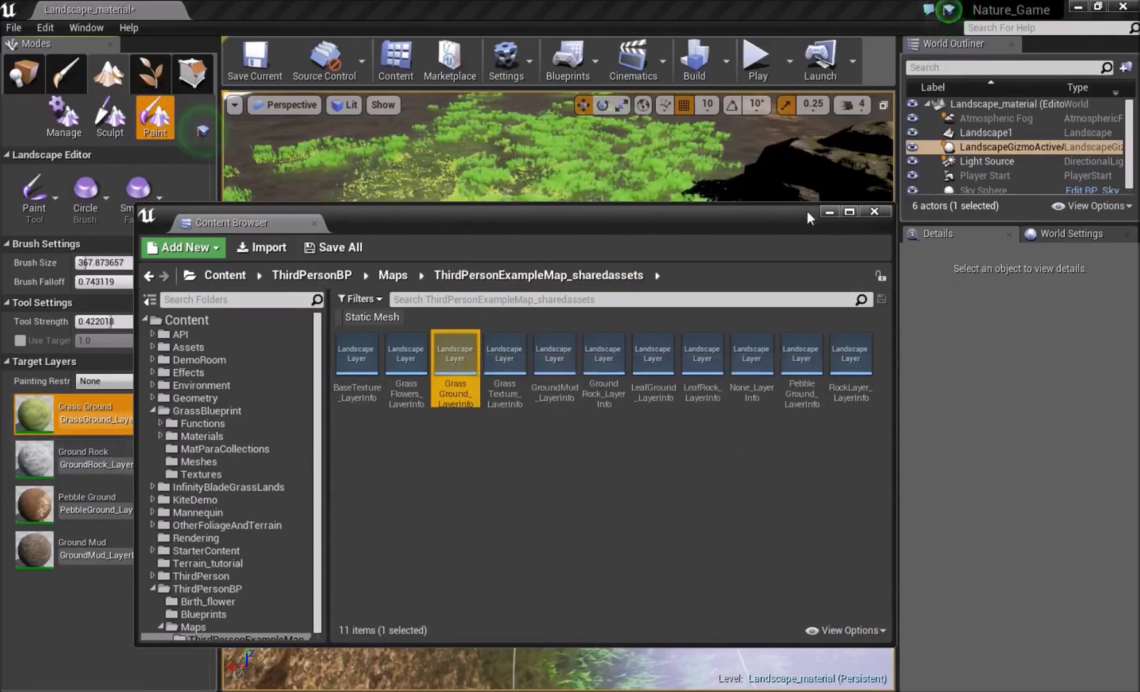
{"action": "left_click", "coordinate": [875, 211]}
{"action": "right_click_drag", "start_coordinate": [601, 349], "coordinate": [563, 407]}
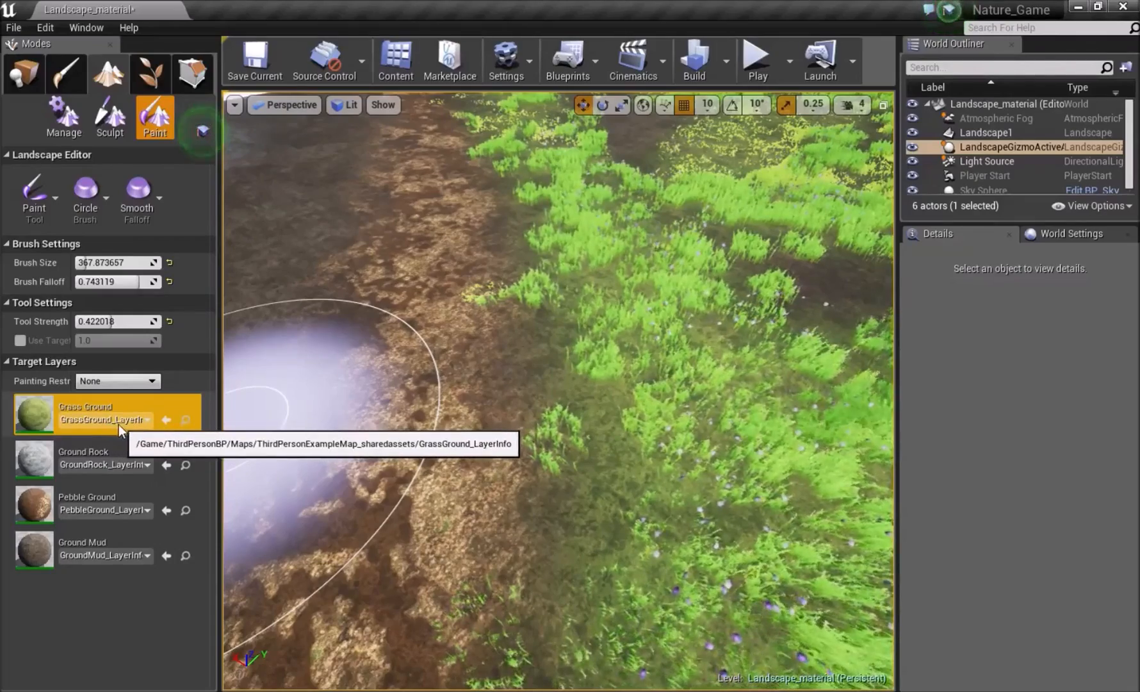
Step: Paint a short strip of the Grass Ground layer across the grey rock area of the landscape
{"action": "mouse_move", "coordinate": [548, 301]}
{"action": "right_mouse_down"}
{"action": "mouse_move", "coordinate": [826, 247]}
{"action": "mouse_move", "coordinate": [461, 289]}
{"action": "mouse_move", "coordinate": [385, 314]}
{"action": "mouse_move", "coordinate": [377, 346]}
{"action": "right_mouse_up"}
{"action": "left_click_drag", "start_coordinate": [588, 323], "coordinate": [557, 214]}
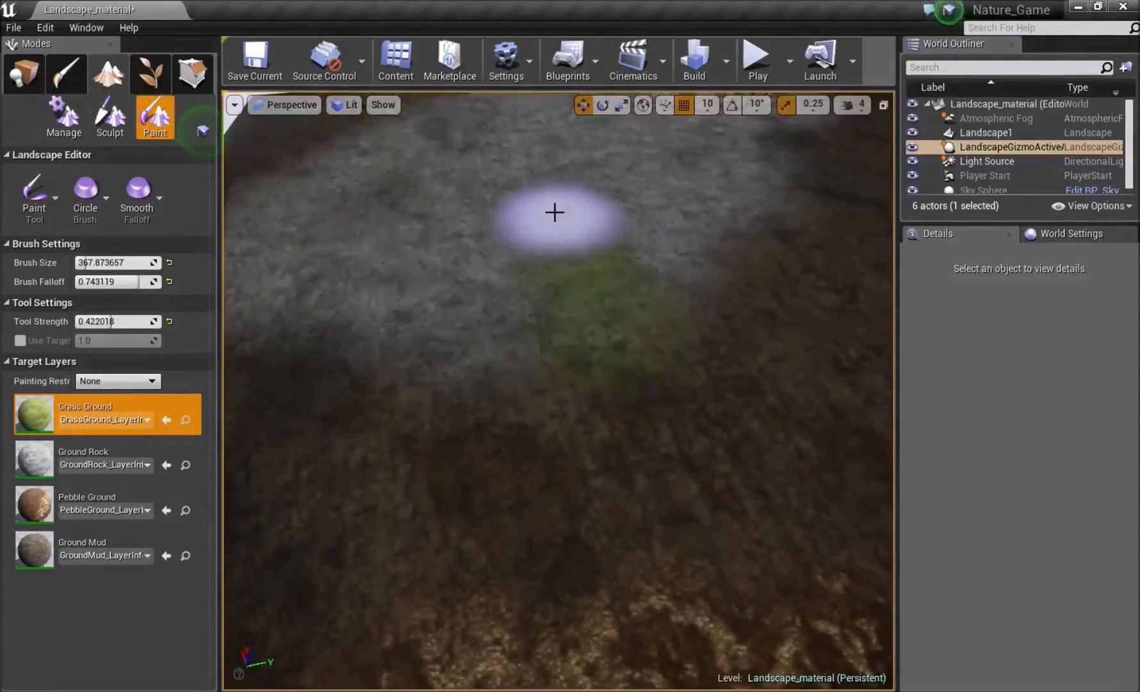
{"action": "mouse_move", "coordinate": [713, 306]}
{"action": "right_mouse_down"}
{"action": "mouse_move", "coordinate": [699, 211]}
{"action": "mouse_move", "coordinate": [695, 224]}
{"action": "right_mouse_up"}
{"action": "mouse_move", "coordinate": [508, 484]}
{"action": "right_mouse_down"}
{"action": "mouse_move", "coordinate": [499, 512]}
{"action": "mouse_move", "coordinate": [493, 490]}
{"action": "right_mouse_up"}
Step: Paint Ground Rock patches between the new grass strip and the brown pebble path to spawn rocks
{"action": "left_click", "coordinate": [46, 467]}
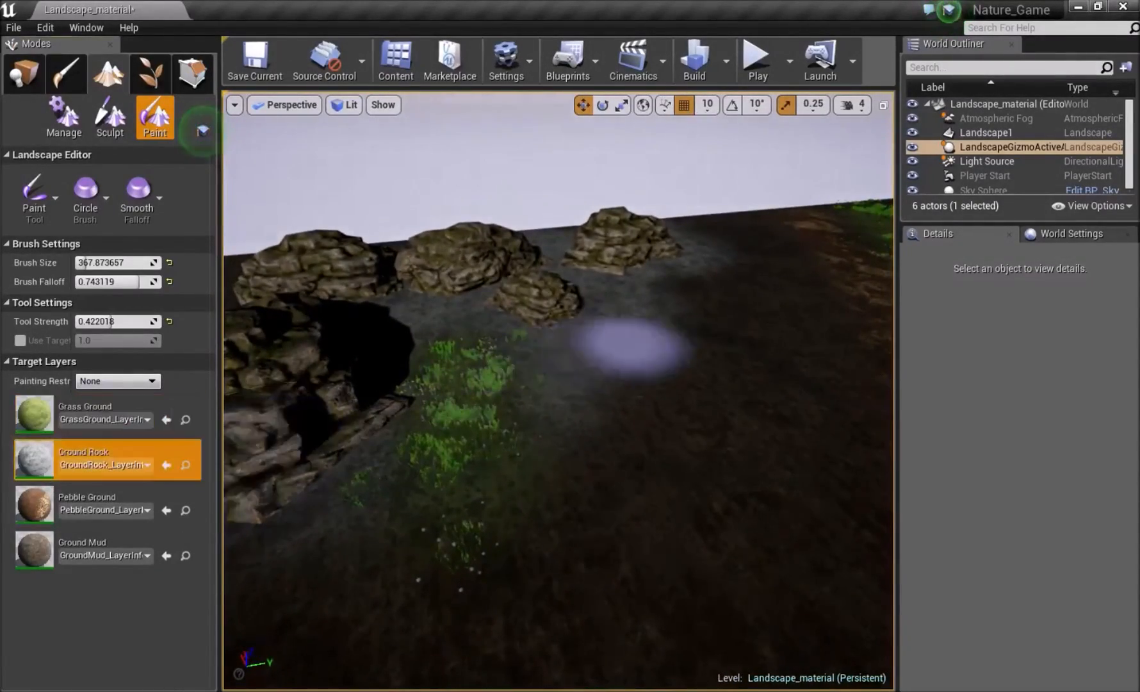
{"action": "right_click_drag", "start_coordinate": [591, 343], "coordinate": [607, 306]}
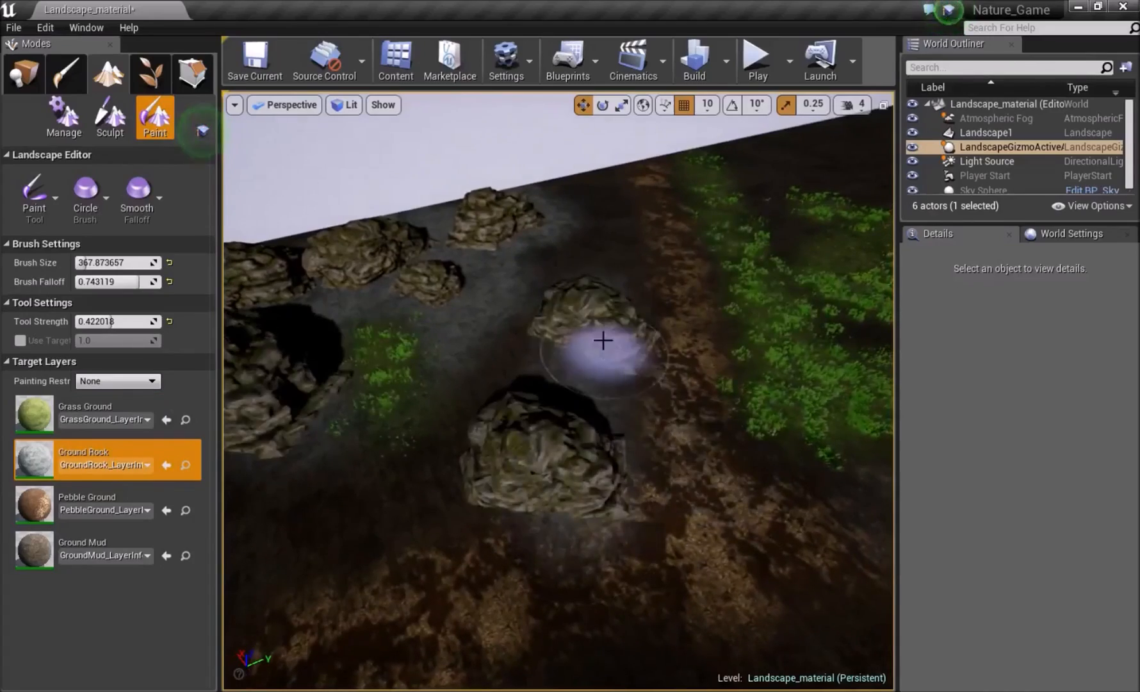
{"action": "right_click_drag", "start_coordinate": [607, 306], "coordinate": [612, 394]}
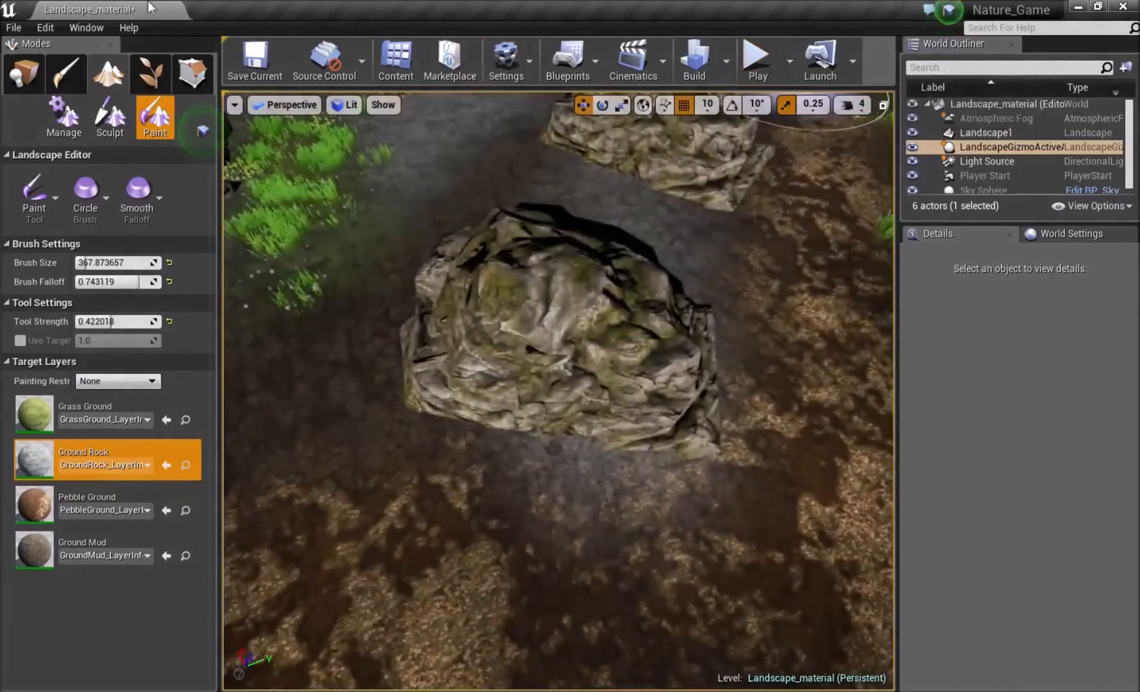
Step: Leave landscape editing, play-test the level by running the character among the rocks and grass, and stop the session
{"action": "key", "text": "shift+1"}
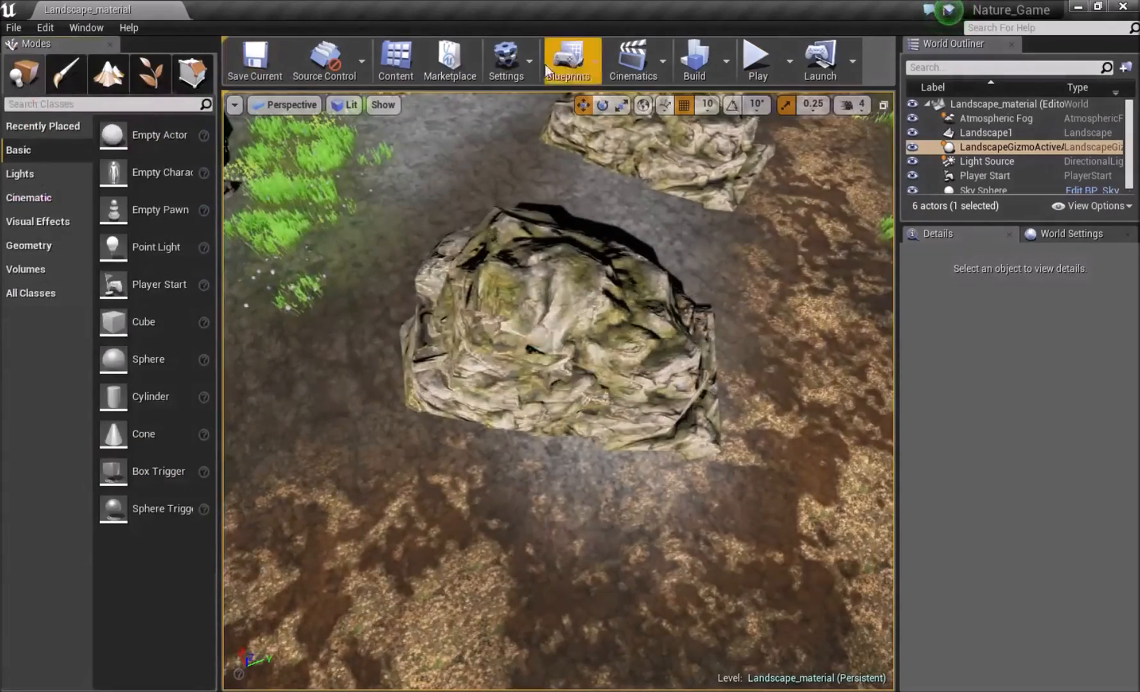
{"action": "left_click", "coordinate": [762, 61]}
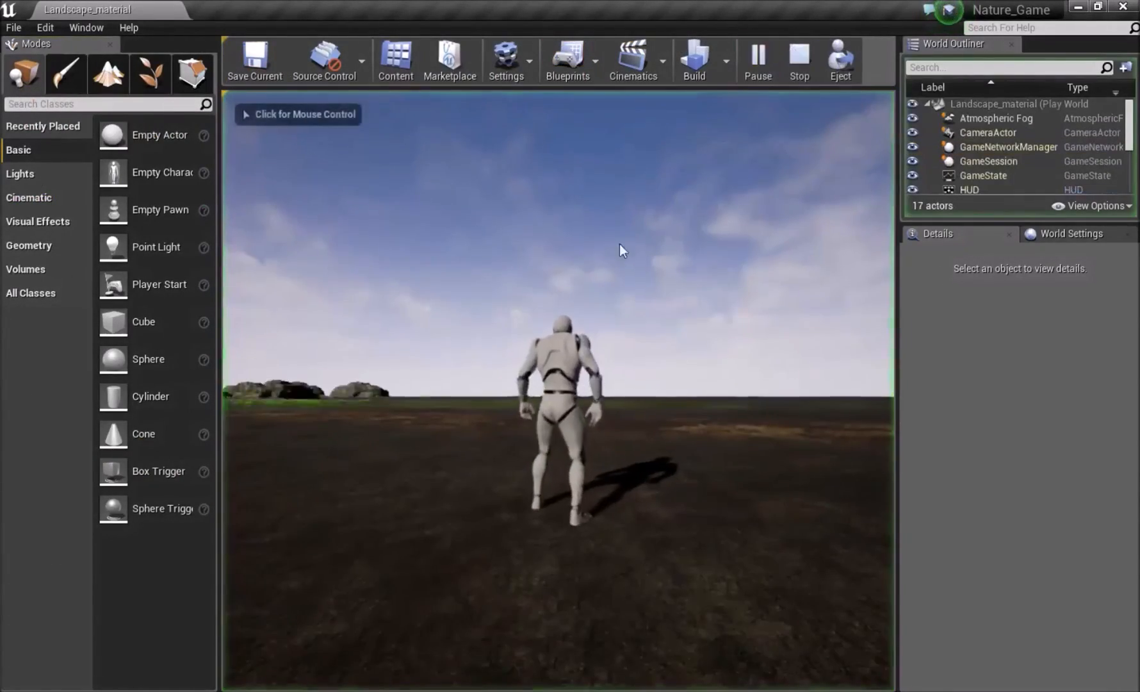
{"action": "key", "text": "w"}
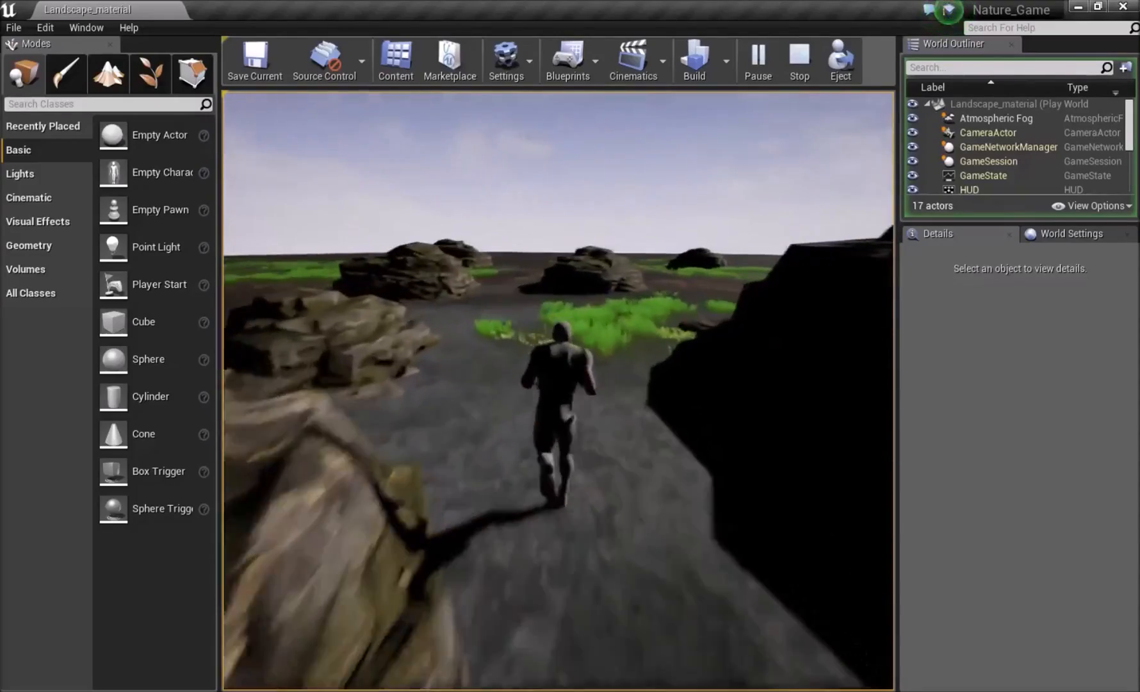
{"action": "key", "text": "Escape"}
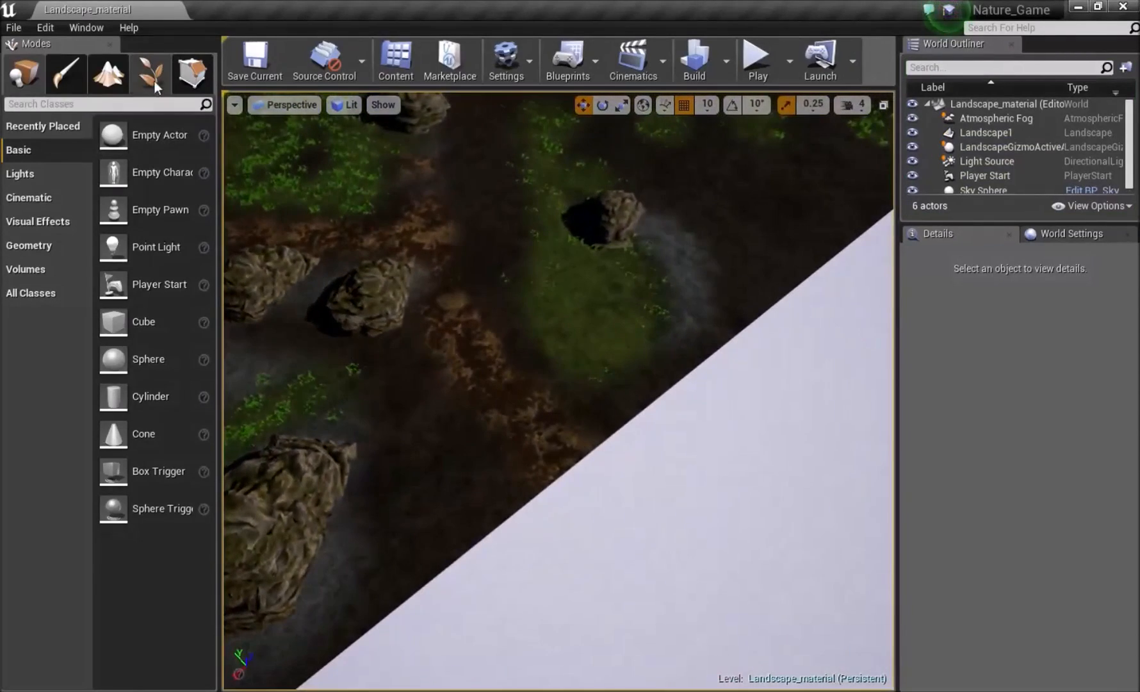
Step: Paint the Pebble Ground layer over the rock patch near the landscape's edge and along the adjoining ground
{"action": "left_click", "coordinate": [109, 72]}
{"action": "left_click", "coordinate": [39, 511]}
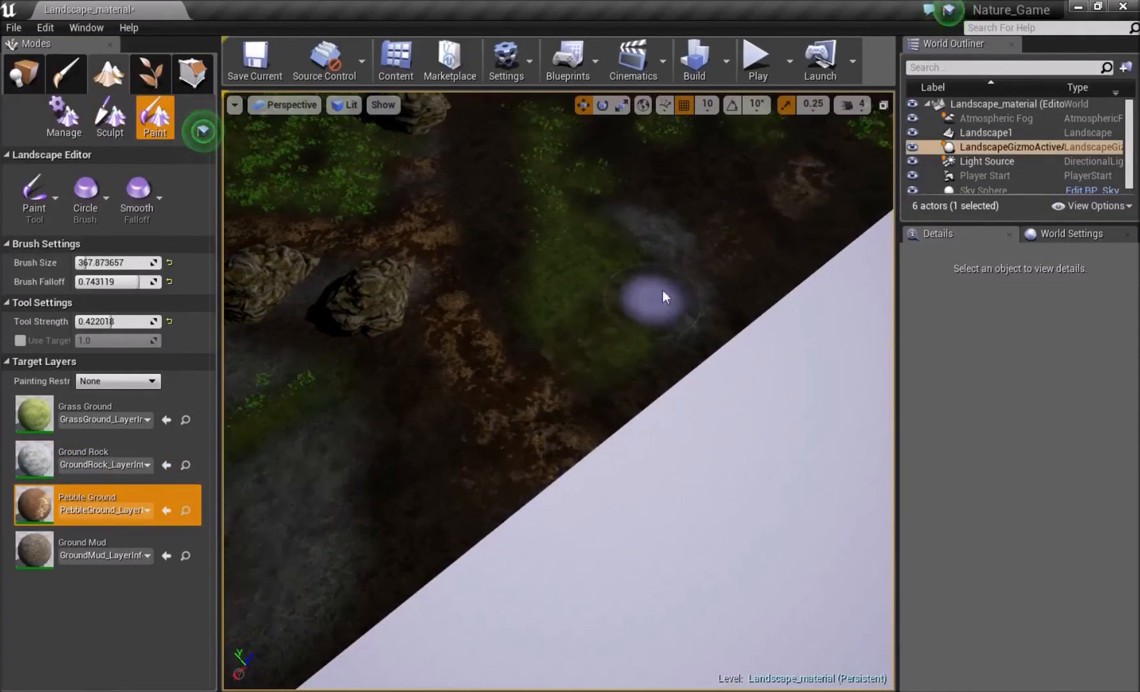
{"action": "mouse_move", "coordinate": [656, 304]}
{"action": "left_mouse_down"}
{"action": "mouse_move", "coordinate": [601, 322]}
{"action": "mouse_move", "coordinate": [283, 539]}
{"action": "mouse_move", "coordinate": [239, 621]}
{"action": "mouse_move", "coordinate": [472, 409]}
{"action": "mouse_move", "coordinate": [782, 158]}
{"action": "mouse_move", "coordinate": [814, 178]}
{"action": "mouse_move", "coordinate": [279, 517]}
{"action": "mouse_move", "coordinate": [232, 658]}
{"action": "left_mouse_up"}
{"action": "mouse_move", "coordinate": [708, 667]}
{"action": "right_mouse_down"}
{"action": "mouse_move", "coordinate": [701, 614]}
{"action": "mouse_move", "coordinate": [596, 545]}
{"action": "mouse_move", "coordinate": [570, 550]}
{"action": "right_mouse_up"}
{"action": "key", "text": "w"}
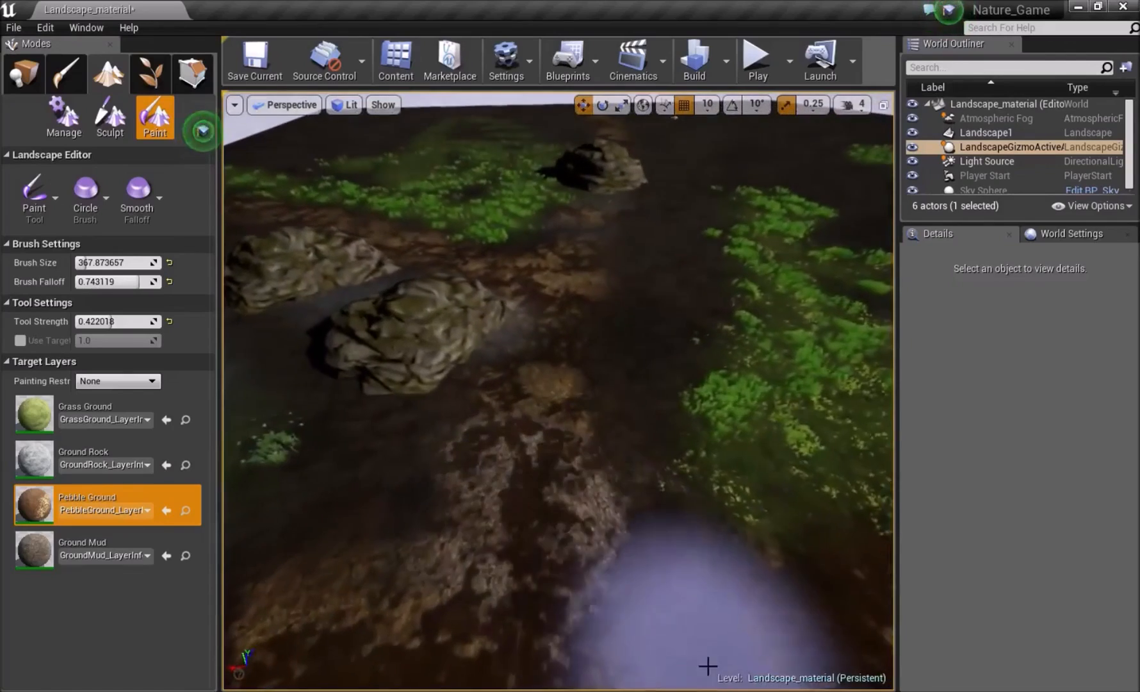
Step: Open the M_LandscapeTut_Inst material instance from the Terrain_tutorial folder
{"action": "left_click", "coordinate": [542, 624]}
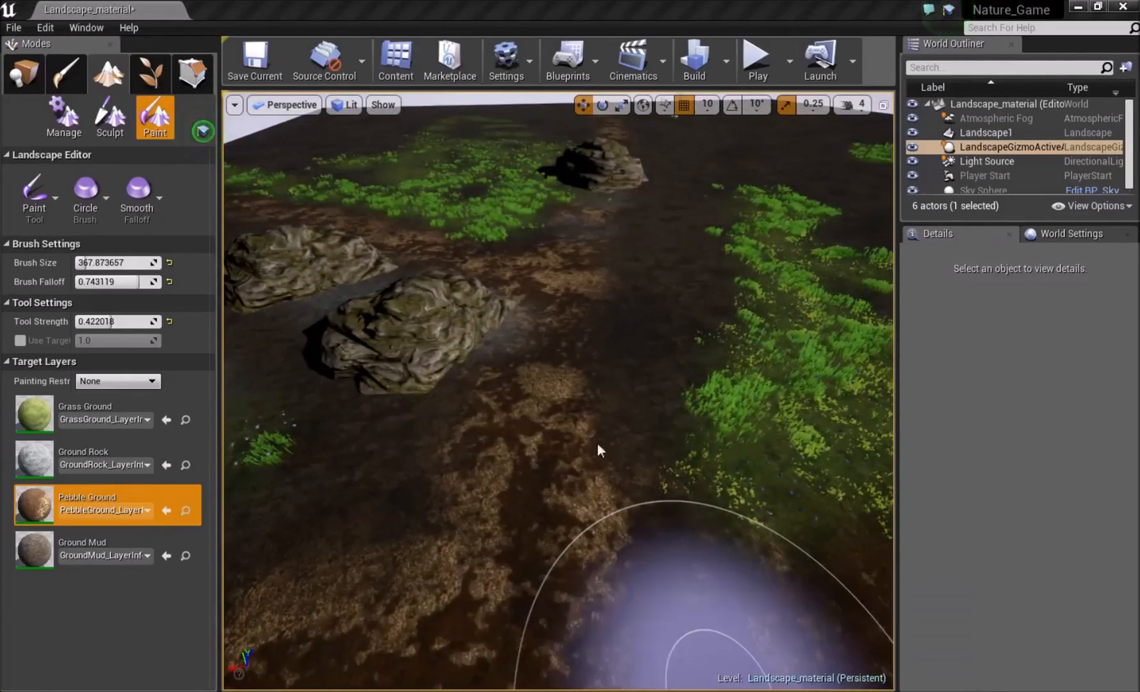
{"action": "left_click", "coordinate": [207, 595]}
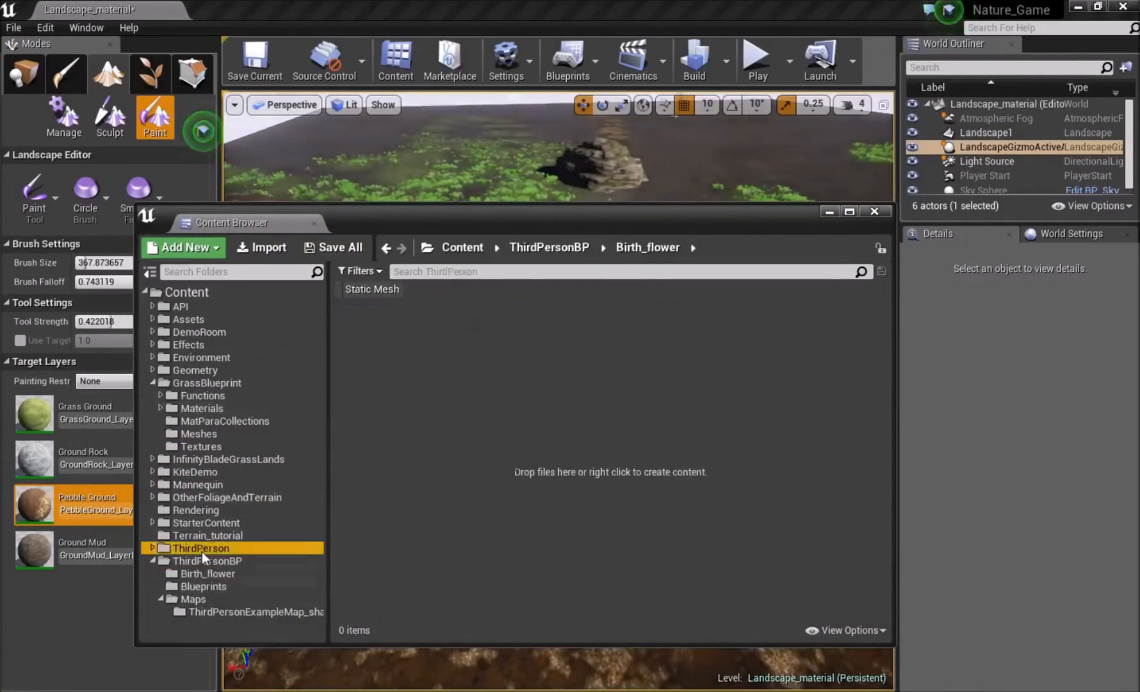
{"action": "left_click", "coordinate": [208, 534]}
{"action": "left_click", "coordinate": [802, 359]}
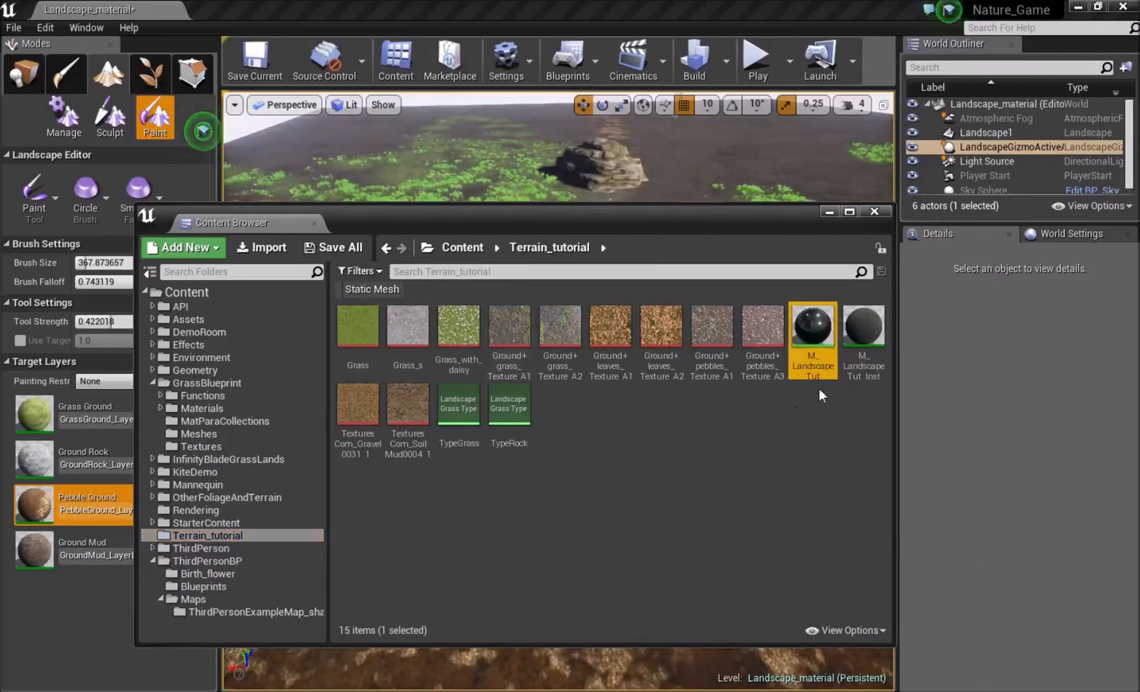
{"action": "right_click", "coordinate": [800, 364]}
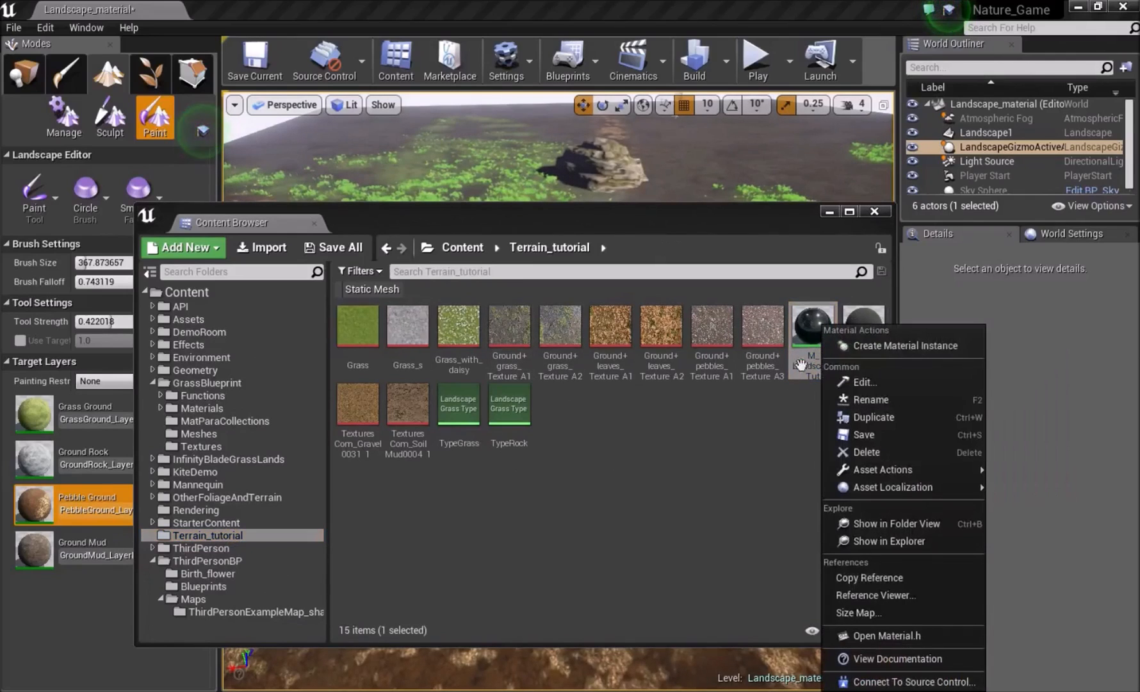
{"action": "left_click", "coordinate": [879, 346]}
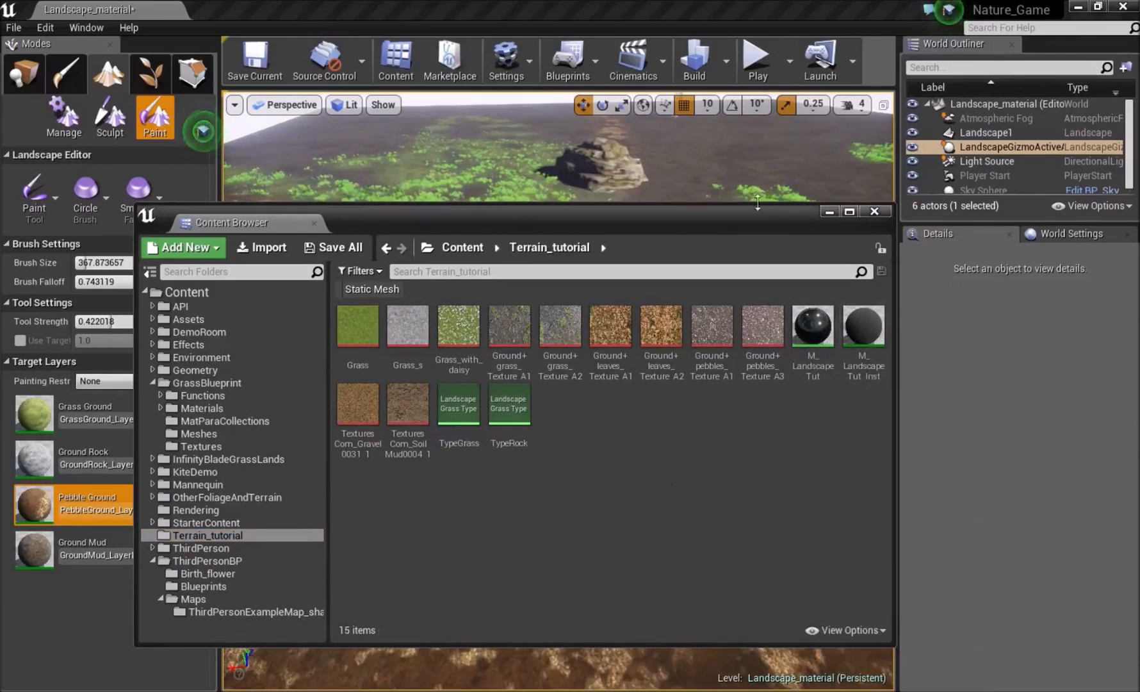
{"action": "left_click", "coordinate": [865, 349]}
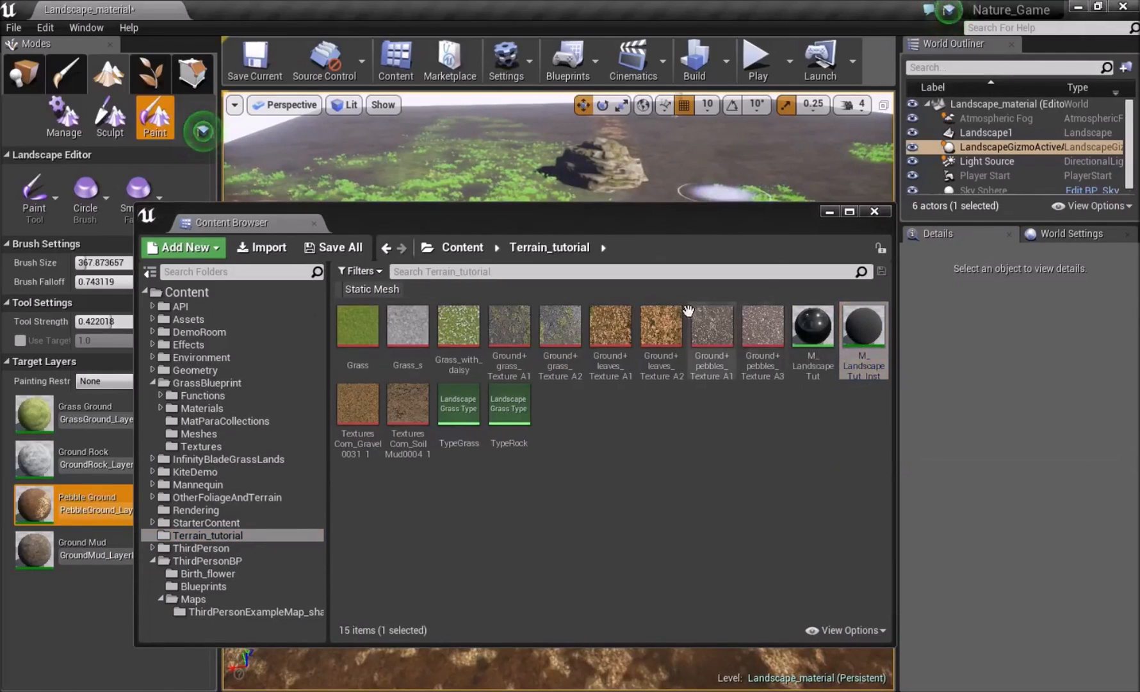
{"action": "mouse_move", "coordinate": [942, 648]}
{"action": "left_click", "coordinate": [916, 634]}
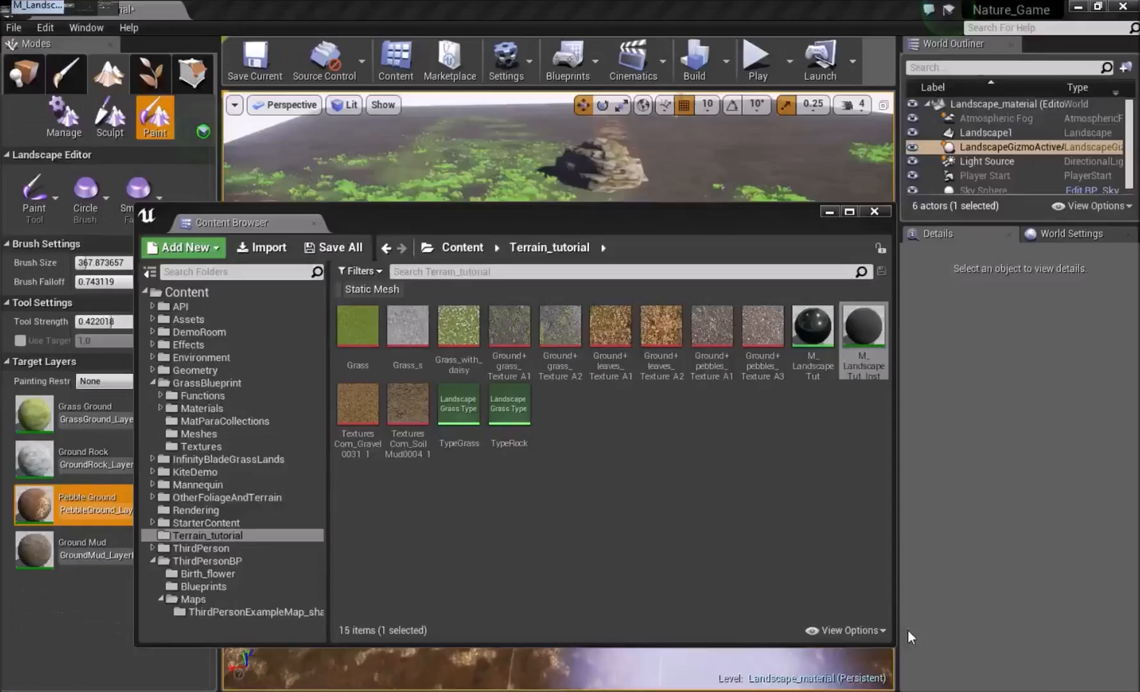
Step: Shrink the material instance editor to a floating window, hide the Content Browser, and bring the painted grass into view beside the parameters
{"action": "left_click_drag", "start_coordinate": [721, 23], "coordinate": [877, 292]}
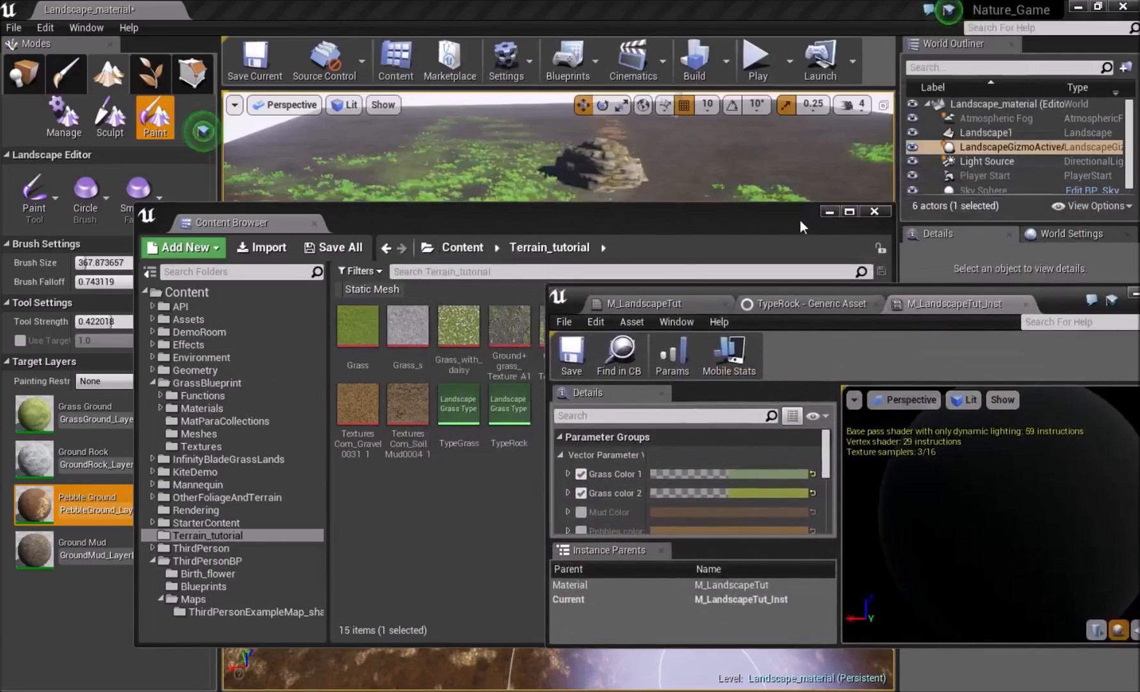
{"action": "left_click", "coordinate": [829, 212]}
{"action": "scroll", "coordinate": [695, 486], "scroll_direction": "down", "scroll_amount": 5}
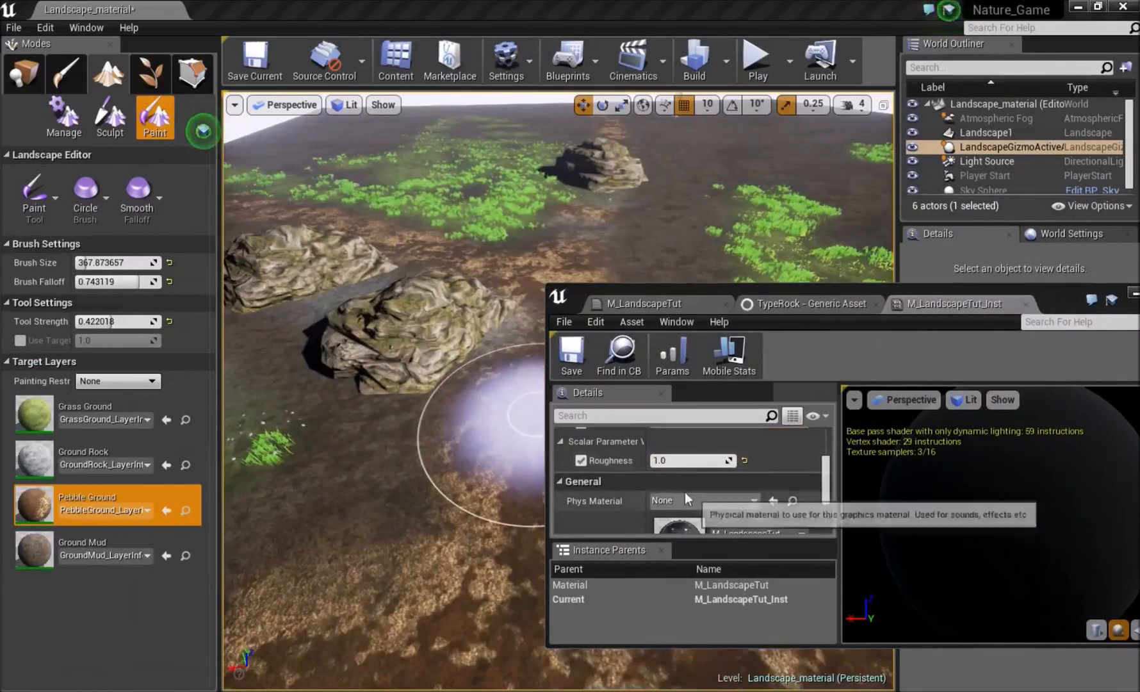
{"action": "scroll", "coordinate": [679, 506], "scroll_direction": "up", "scroll_amount": 4}
{"action": "mouse_move", "coordinate": [447, 480]}
{"action": "right_mouse_down"}
{"action": "mouse_move", "coordinate": [477, 486]}
{"action": "mouse_move", "coordinate": [519, 421]}
{"action": "right_mouse_up"}
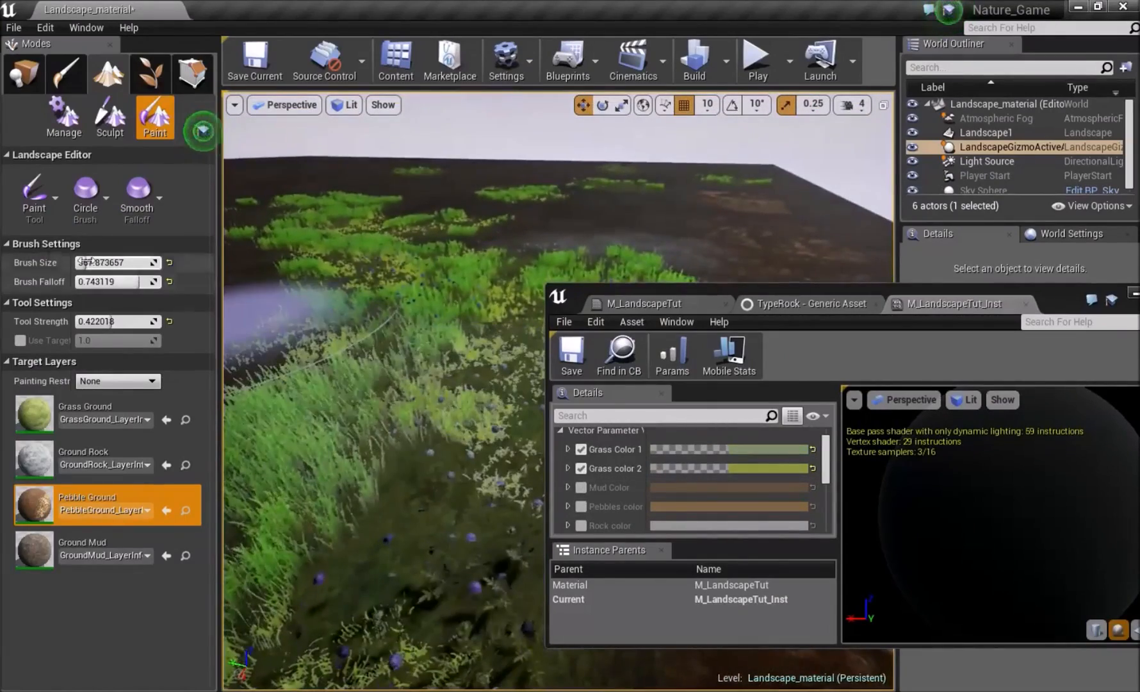
{"action": "right_click_drag", "start_coordinate": [410, 380], "coordinate": [425, 402]}
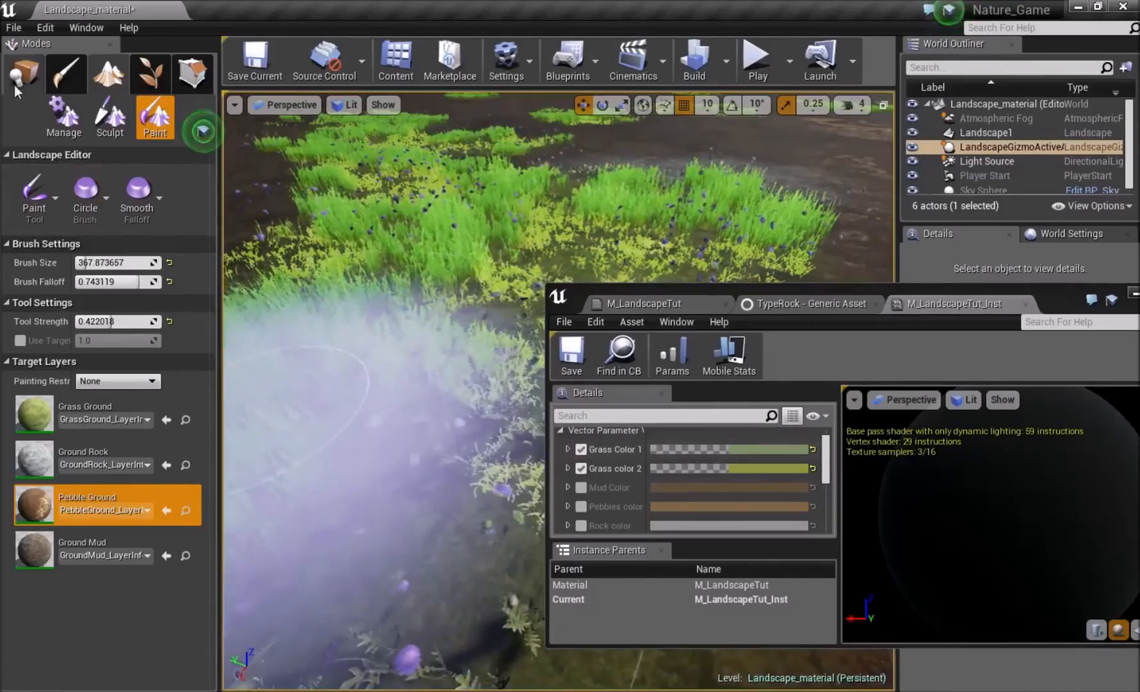
Step: Leave landscape painting and set Grass Color 1 to bright yellow with R 1.0, G 0.74, B 0.0
{"action": "key", "text": "shift+1"}
{"action": "left_click", "coordinate": [746, 448]}
{"action": "left_click_drag", "start_coordinate": [824, 447], "coordinate": [925, 473]}
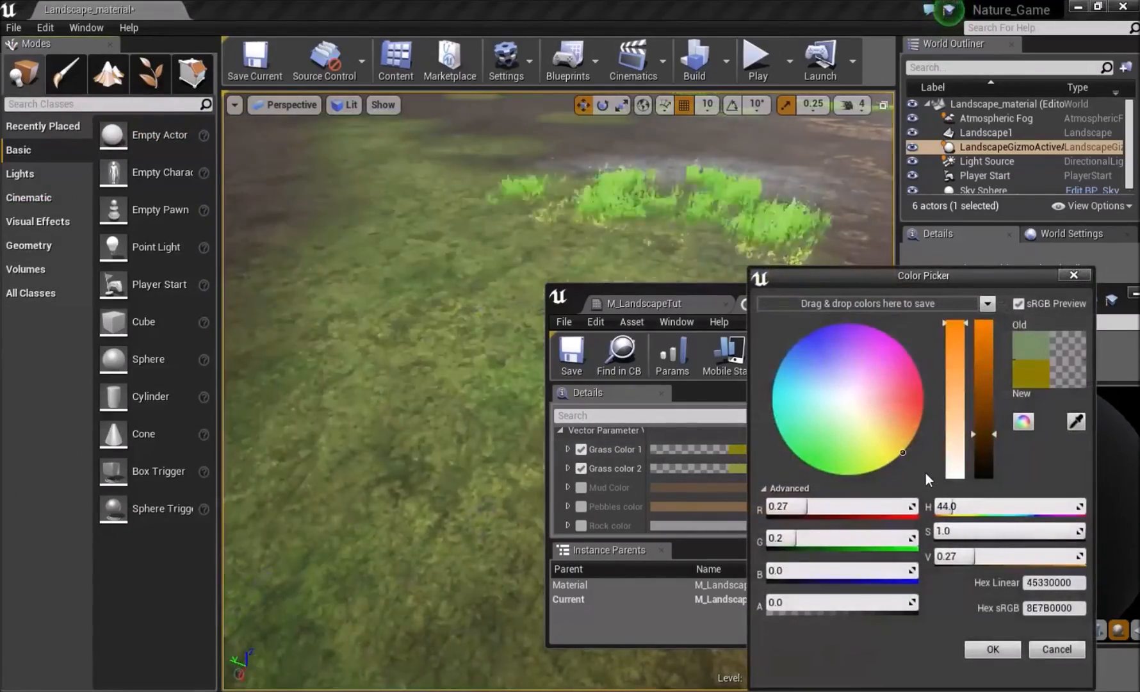
{"action": "left_click_drag", "start_coordinate": [996, 419], "coordinate": [984, 322]}
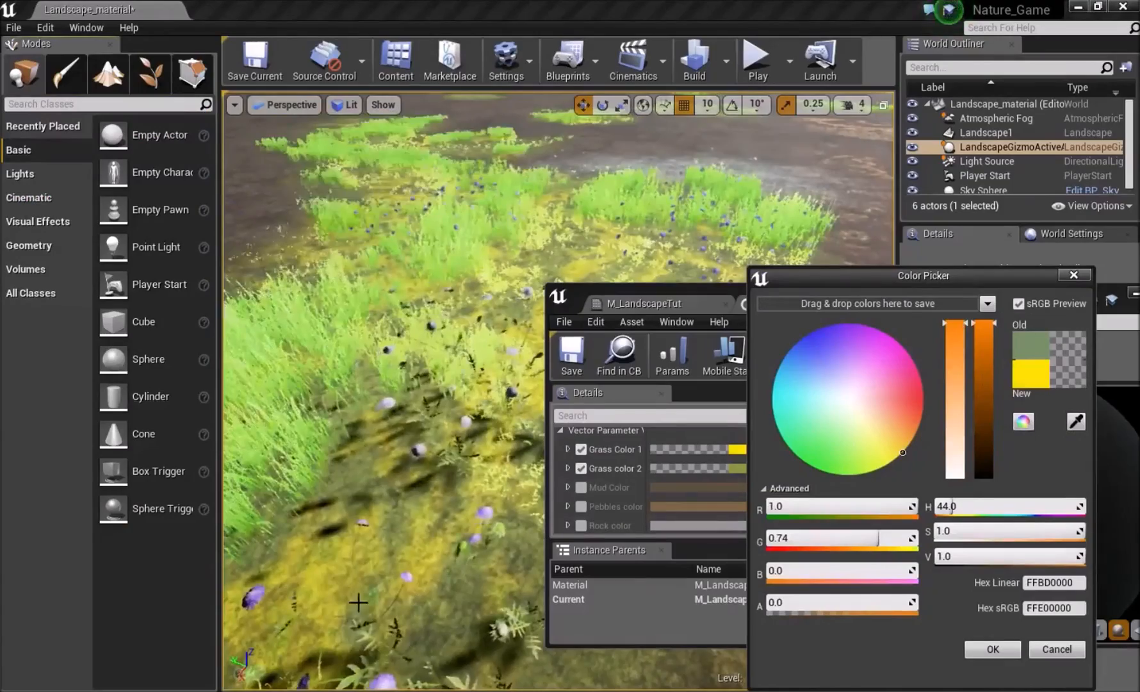
{"action": "right_click_drag", "start_coordinate": [464, 467], "coordinate": [275, 471]}
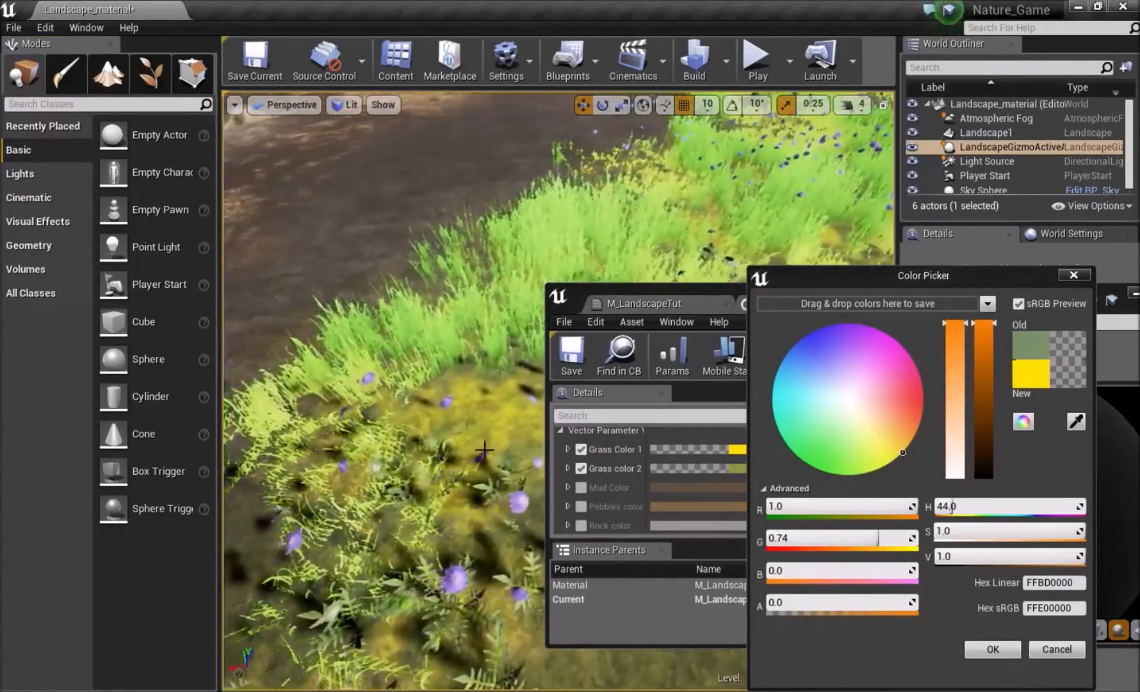
{"action": "right_click_drag", "start_coordinate": [485, 449], "coordinate": [576, 438]}
Step: Brighten Grass color 2 of the landscape material instance and accept the new color
{"action": "left_click", "coordinate": [743, 469]}
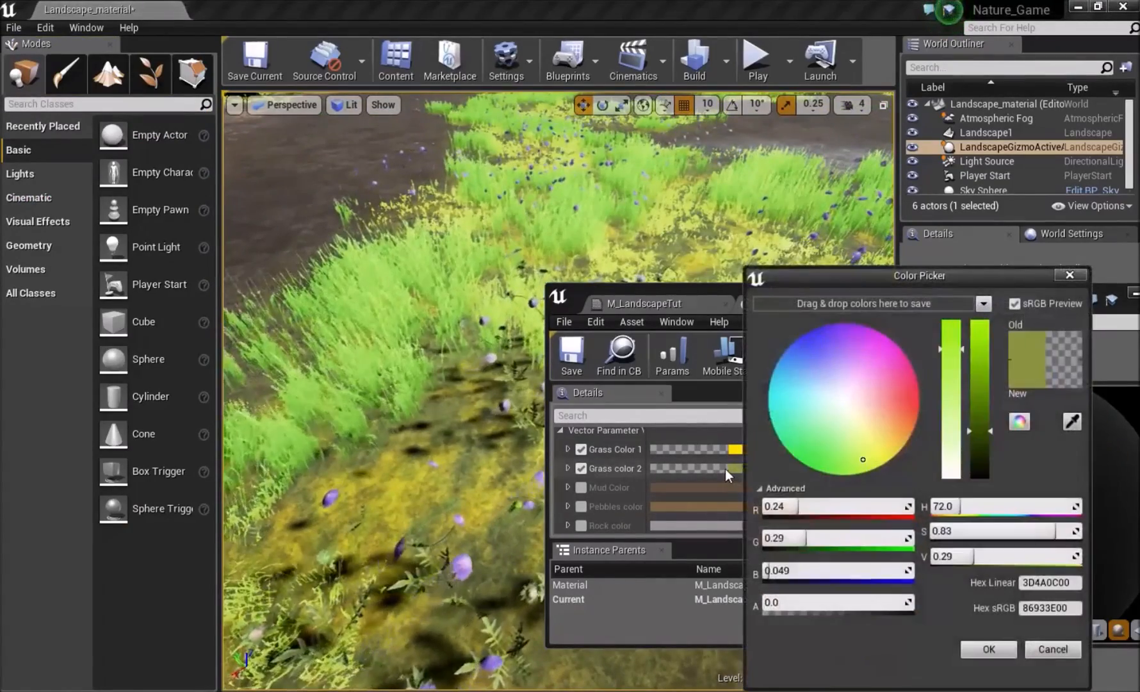
{"action": "left_click", "coordinate": [725, 468]}
{"action": "left_click_drag", "start_coordinate": [966, 426], "coordinate": [926, 345]}
{"action": "right_click_drag", "start_coordinate": [500, 384], "coordinate": [525, 307]}
{"action": "left_click", "coordinate": [982, 654]}
{"action": "mouse_move", "coordinate": [333, 397]}
{"action": "right_mouse_down"}
{"action": "mouse_move", "coordinate": [359, 409]}
{"action": "mouse_move", "coordinate": [333, 399]}
{"action": "right_mouse_up"}
{"action": "right_click", "coordinate": [332, 399]}
Step: Enable Mud Color and set it to saturated blue with R 0.0, G 0.231, B 0.925
{"action": "left_click", "coordinate": [584, 488]}
{"action": "left_click", "coordinate": [664, 487]}
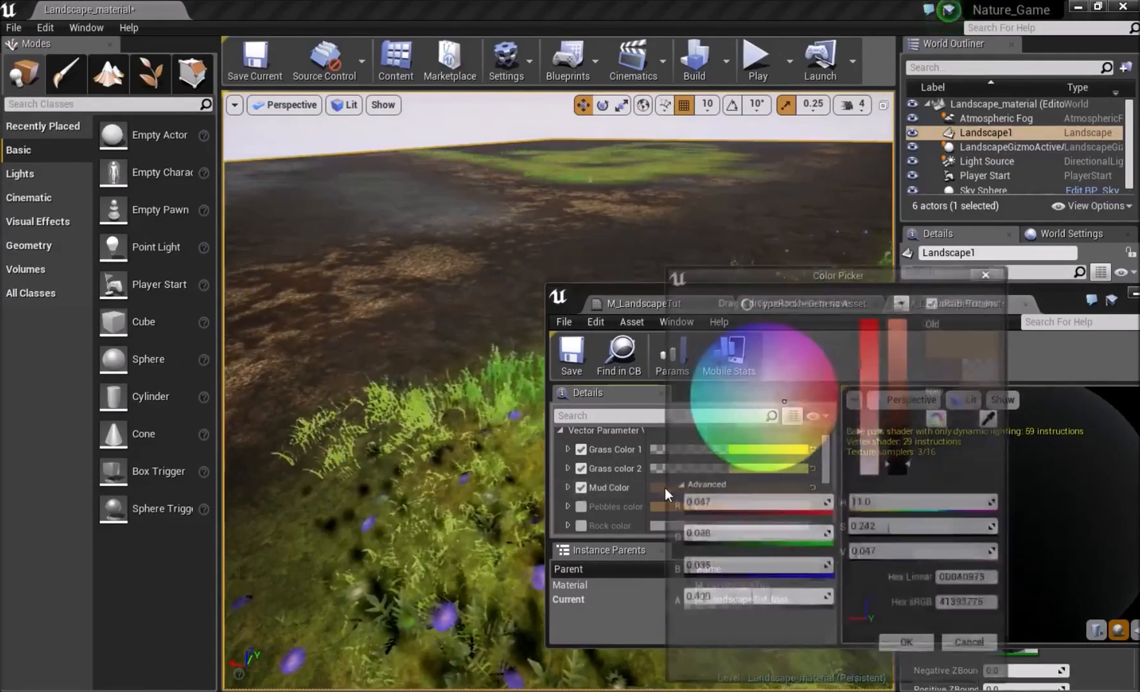
{"action": "left_click_drag", "start_coordinate": [817, 424], "coordinate": [730, 364]}
{"action": "left_click_drag", "start_coordinate": [907, 402], "coordinate": [902, 335]}
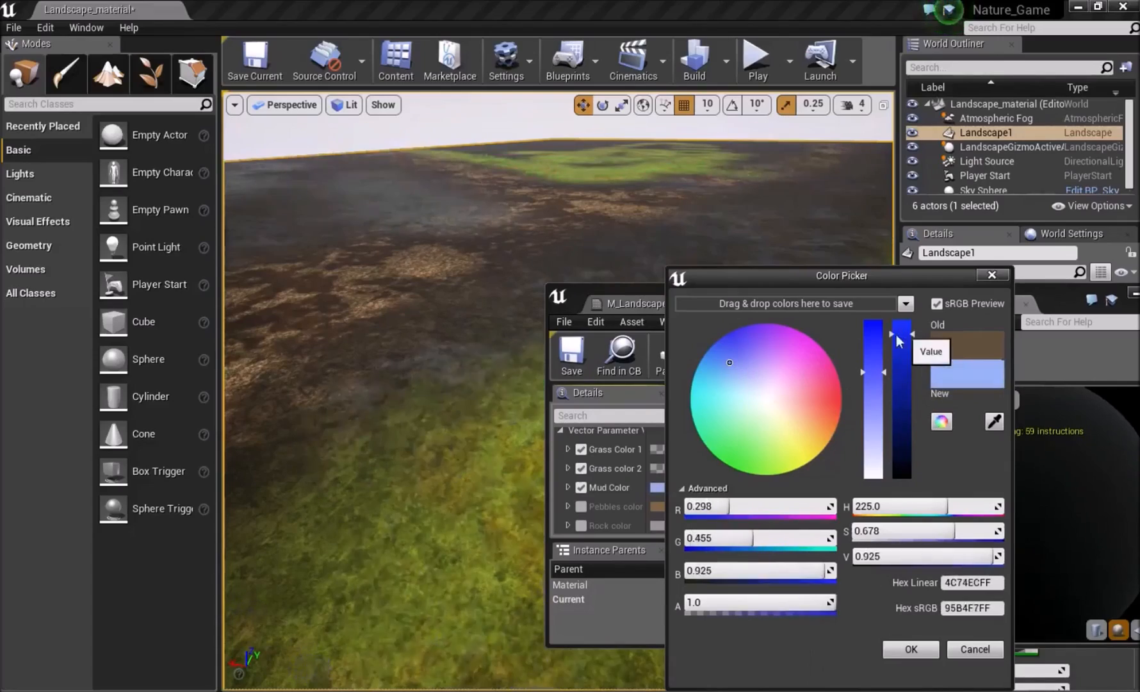
{"action": "key", "text": "w"}
{"action": "right_click_drag", "start_coordinate": [385, 384], "coordinate": [409, 481]}
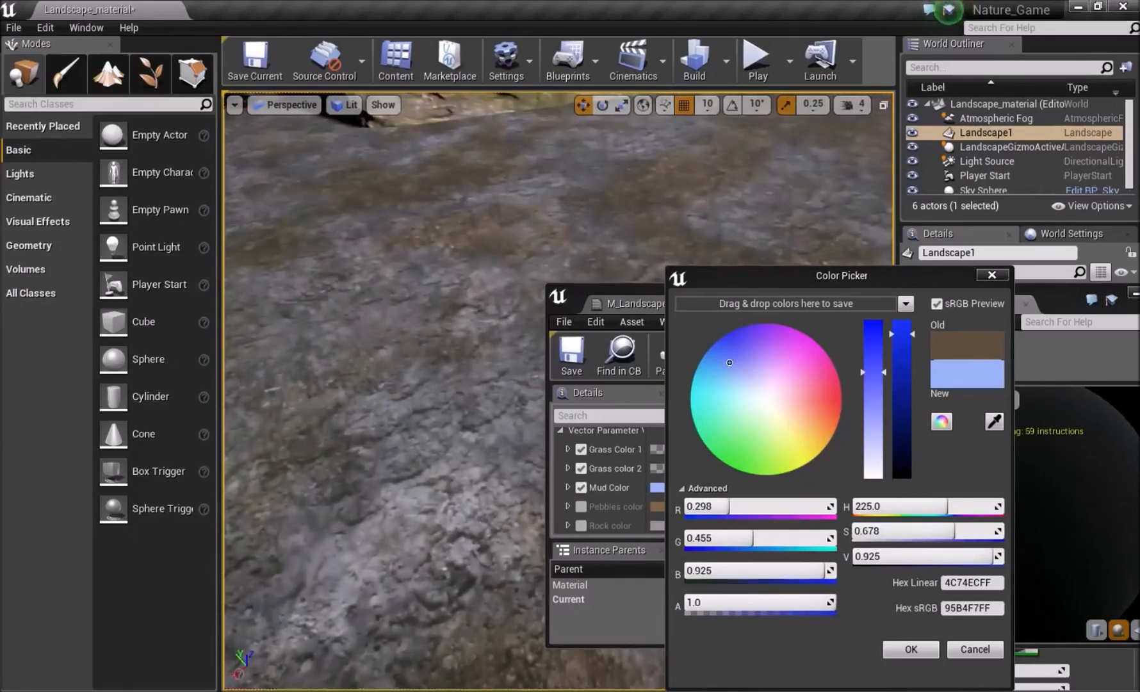
{"action": "left_click_drag", "start_coordinate": [874, 365], "coordinate": [872, 321]}
{"action": "right_click_drag", "start_coordinate": [448, 321], "coordinate": [378, 265]}
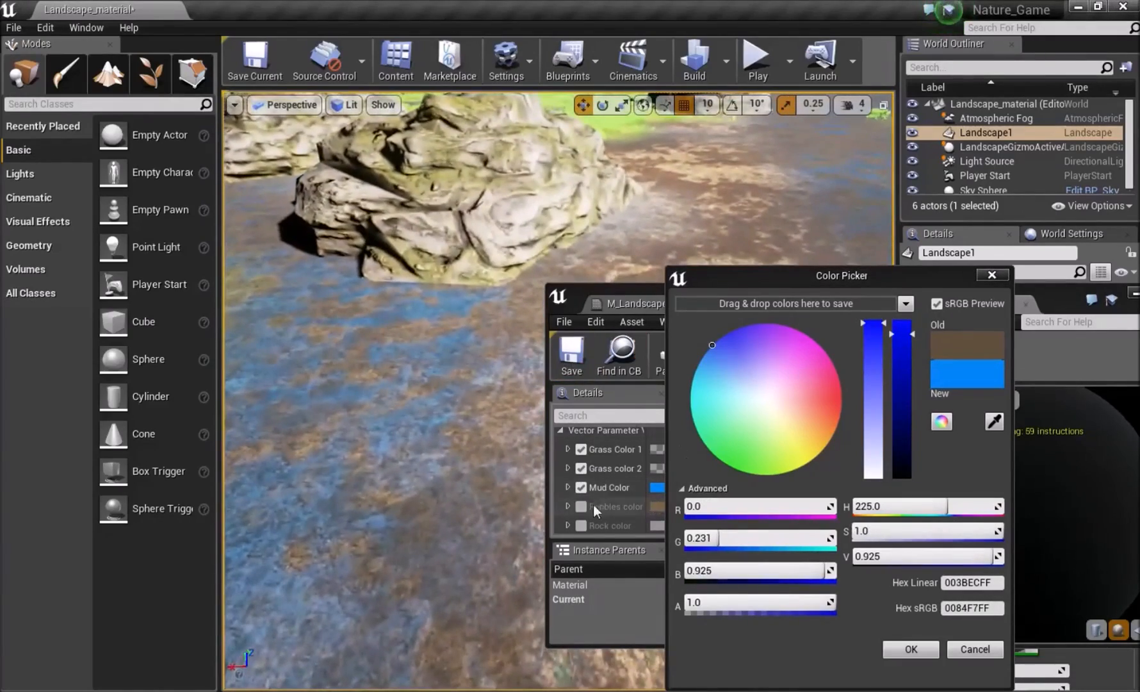
Step: Enable Pebbles color and set it to green with R 0.0, G 0.84, B 0.08
{"action": "left_click", "coordinate": [582, 507]}
{"action": "right_click_drag", "start_coordinate": [416, 506], "coordinate": [417, 483]}
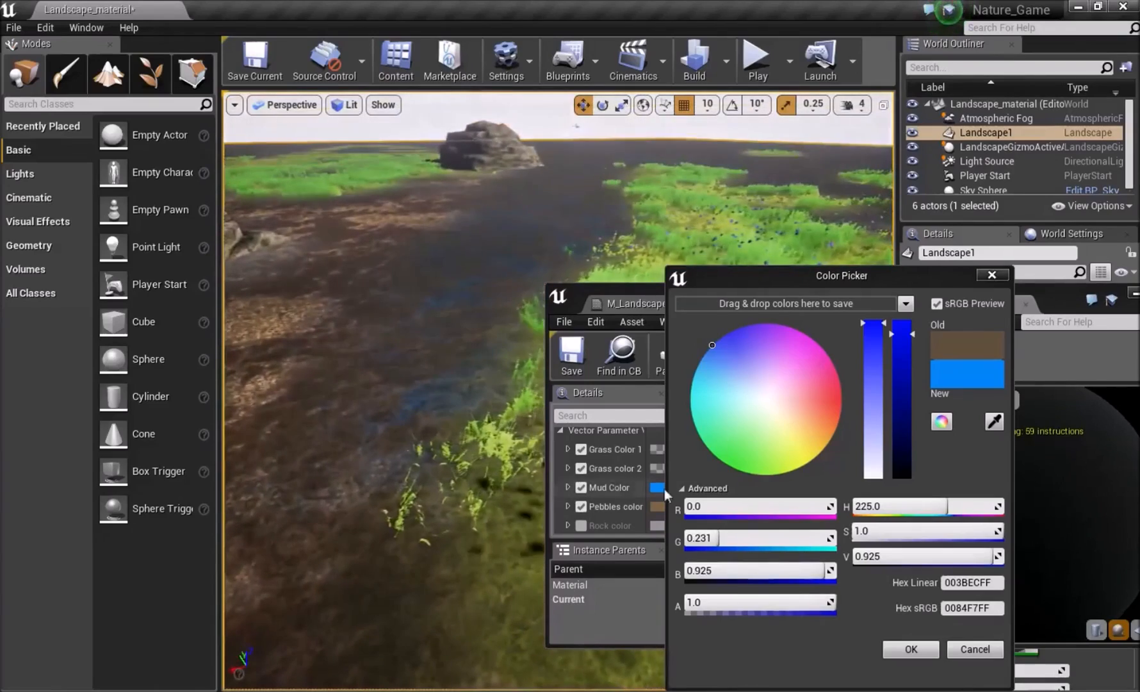
{"action": "left_click_drag", "start_coordinate": [822, 277], "coordinate": [1048, 368]}
{"action": "left_click", "coordinate": [738, 504]}
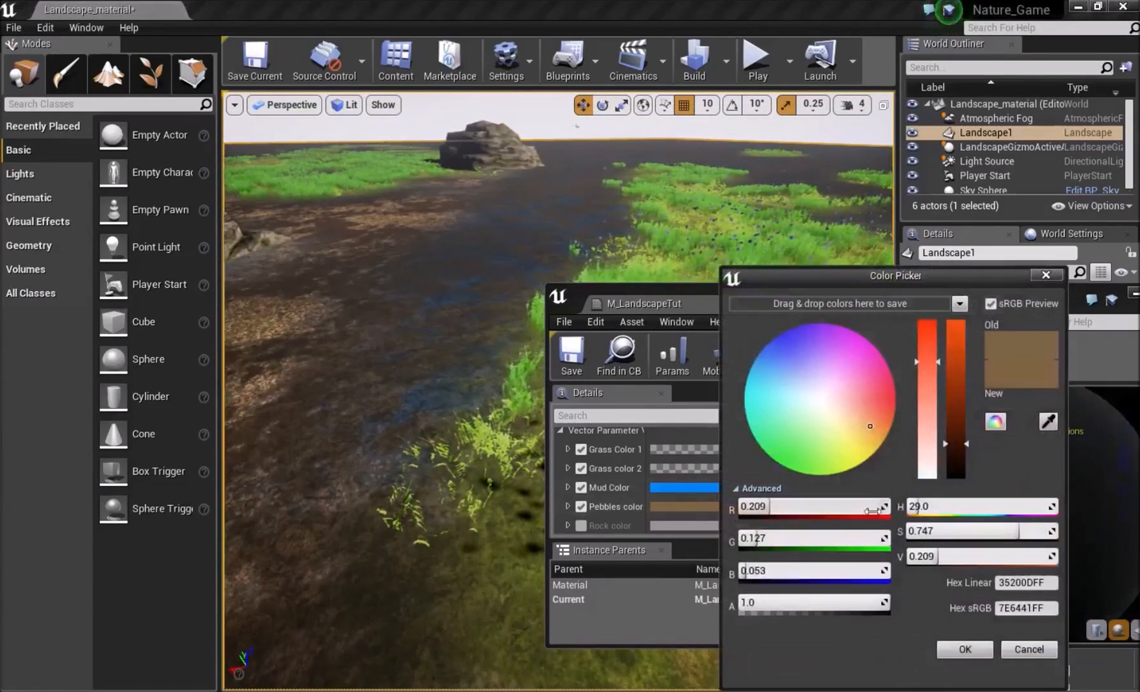
{"action": "left_click_drag", "start_coordinate": [824, 444], "coordinate": [756, 490]}
{"action": "right_click_drag", "start_coordinate": [474, 442], "coordinate": [445, 490]}
{"action": "left_click_drag", "start_coordinate": [967, 443], "coordinate": [966, 366]}
{"action": "mouse_move", "coordinate": [486, 333]}
{"action": "right_mouse_down"}
{"action": "mouse_move", "coordinate": [458, 352]}
{"action": "mouse_move", "coordinate": [385, 349]}
{"action": "mouse_move", "coordinate": [462, 346]}
{"action": "mouse_move", "coordinate": [471, 323]}
{"action": "mouse_move", "coordinate": [474, 374]}
{"action": "mouse_move", "coordinate": [480, 323]}
{"action": "right_mouse_up"}
Step: Enable Rock color, set it to bright green with R 0.027, G 0.98, B 0.0, and accept the color
{"action": "left_click", "coordinate": [581, 475]}
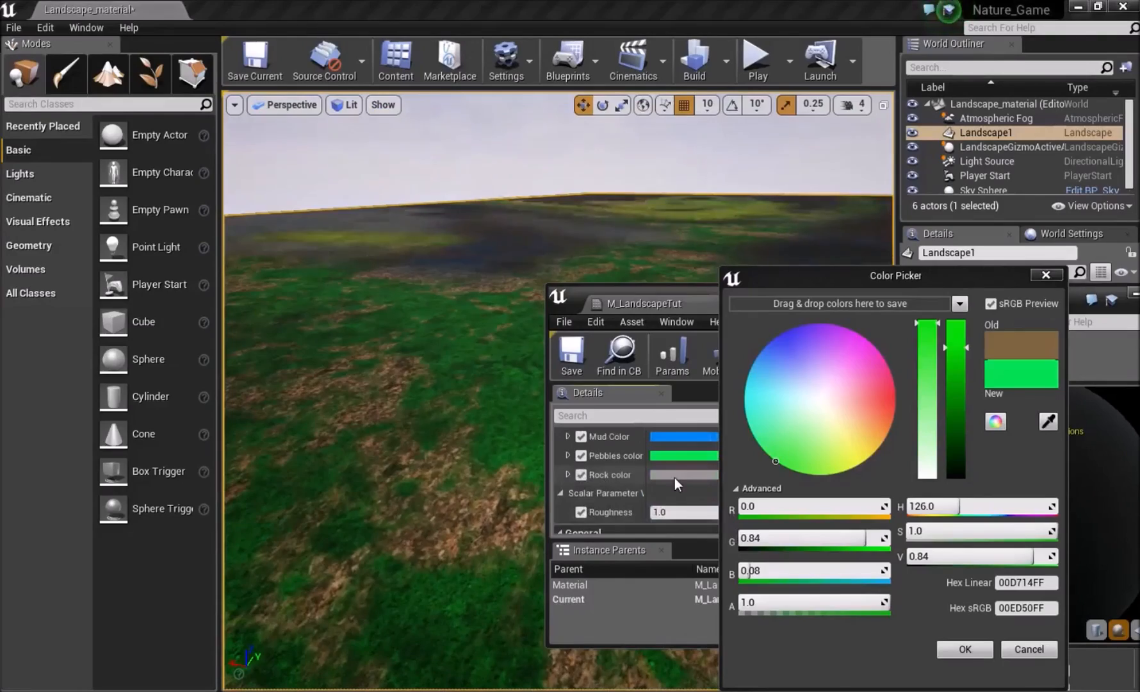
{"action": "left_click", "coordinate": [673, 476]}
{"action": "mouse_move", "coordinate": [493, 384]}
{"action": "right_mouse_down"}
{"action": "mouse_move", "coordinate": [481, 323]}
{"action": "mouse_move", "coordinate": [480, 385]}
{"action": "right_mouse_up"}
{"action": "left_click_drag", "start_coordinate": [830, 385], "coordinate": [738, 468]}
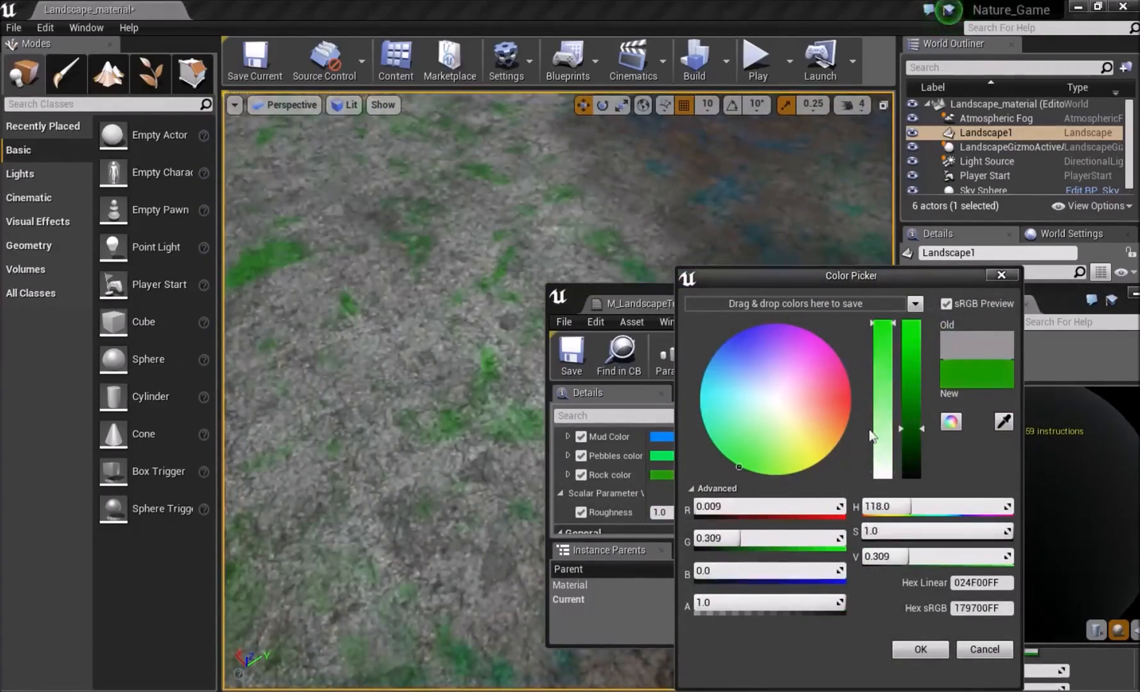
{"action": "left_click_drag", "start_coordinate": [921, 409], "coordinate": [919, 324]}
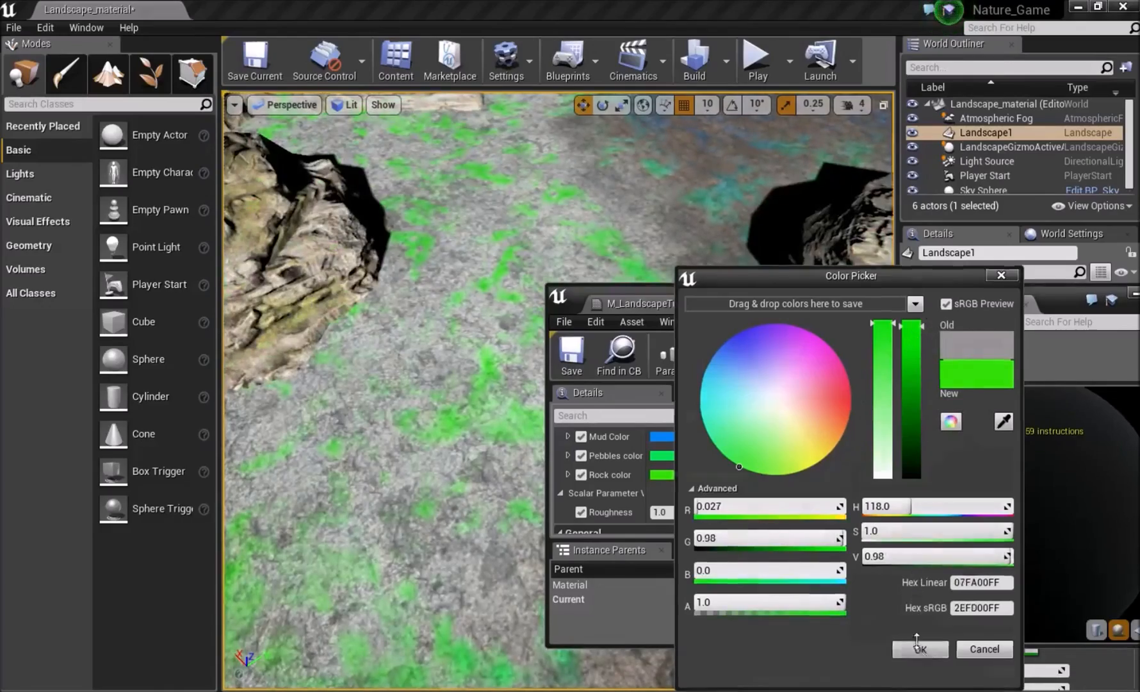
{"action": "left_click", "coordinate": [921, 649]}
{"action": "right_click_drag", "start_coordinate": [512, 237], "coordinate": [522, 160]}
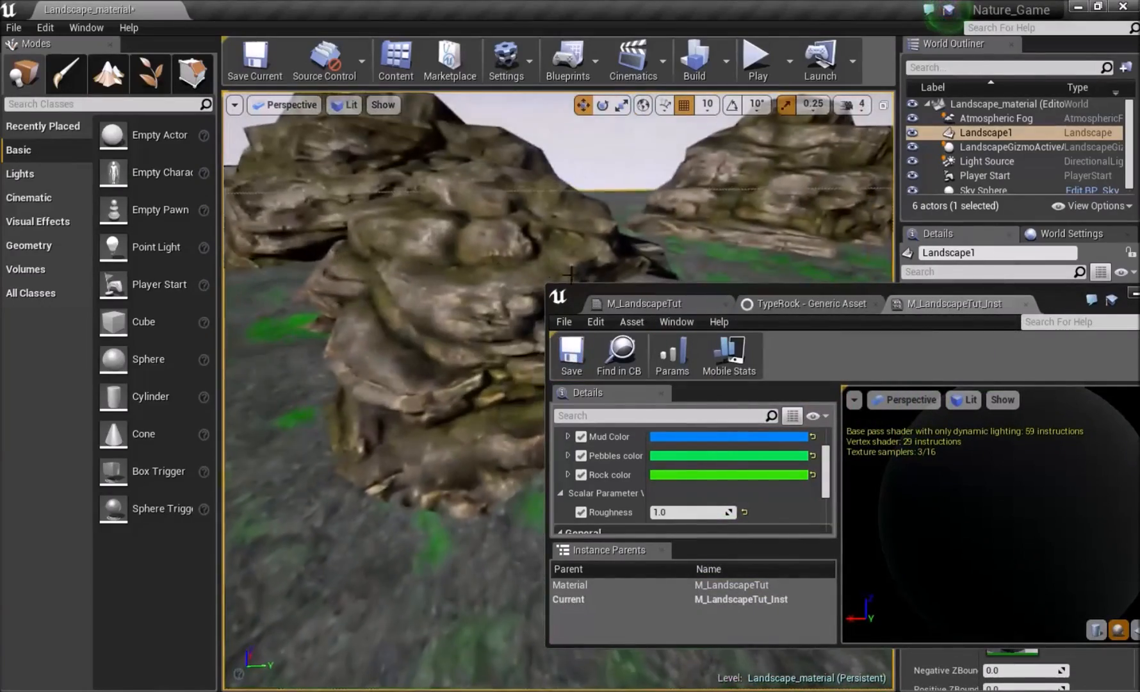
Step: Switch to the M_LandscapeTut material graph at full size and look through its node groups as far as the Grass comment
{"action": "left_click", "coordinate": [659, 313]}
{"action": "double_click", "coordinate": [1049, 298]}
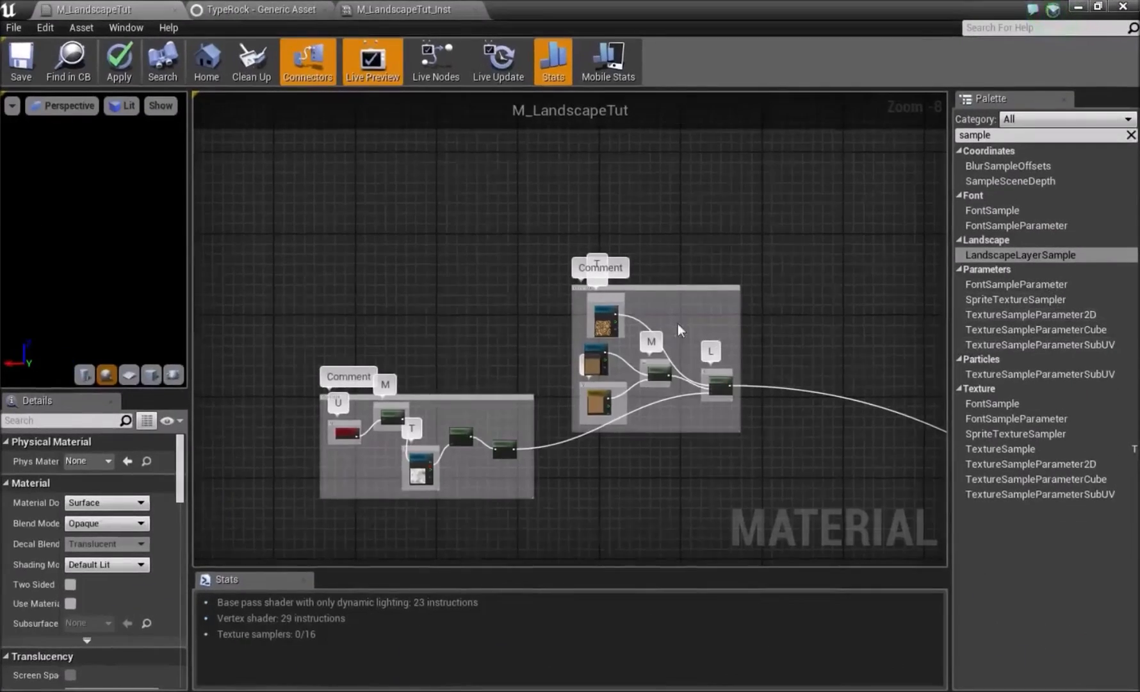
{"action": "scroll", "coordinate": [628, 331], "scroll_direction": "down", "scroll_amount": 4}
{"action": "right_click_drag", "start_coordinate": [721, 431], "coordinate": [549, 328]}
{"action": "right_click_drag", "start_coordinate": [590, 388], "coordinate": [511, 286]}
{"action": "scroll", "coordinate": [550, 322], "scroll_direction": "up", "scroll_amount": 5}
{"action": "scroll", "coordinate": [551, 325], "scroll_direction": "down", "scroll_amount": 5}
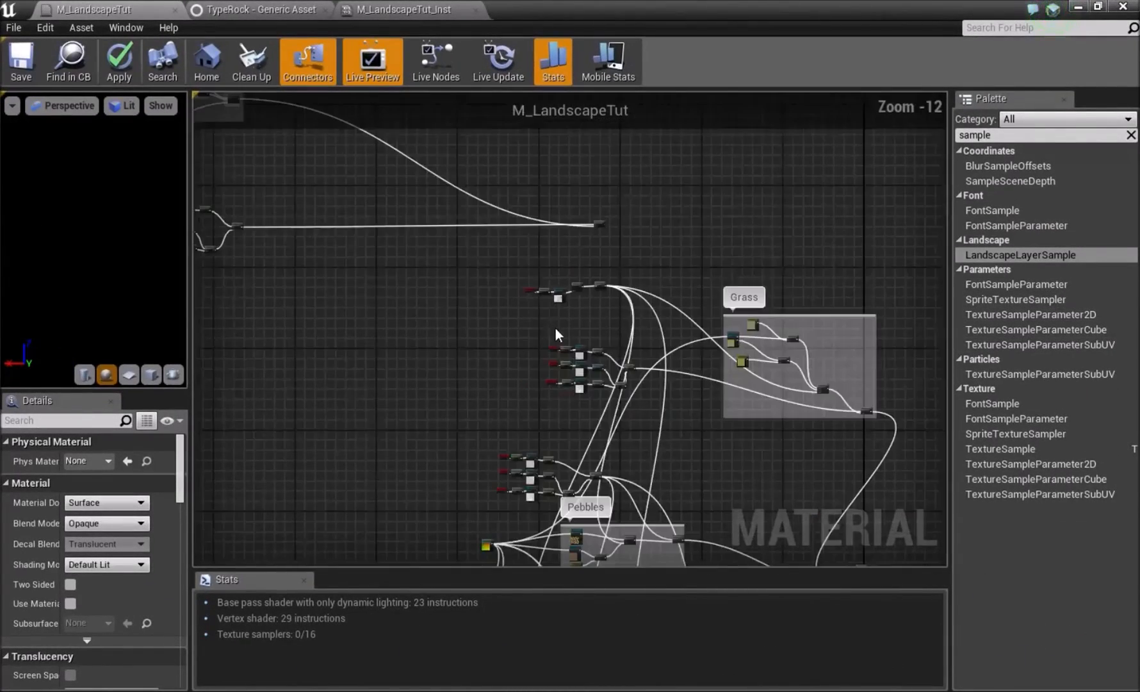
{"action": "right_click_drag", "start_coordinate": [803, 431], "coordinate": [543, 349]}
{"action": "scroll", "coordinate": [512, 287], "scroll_direction": "up", "scroll_amount": 5}
{"action": "right_click_drag", "start_coordinate": [484, 277], "coordinate": [494, 363]}
Step: Shift the texture sample, two grass color parameters and two Multiply nodes together toward the right within the Grass comment
{"action": "left_click_drag", "start_coordinate": [602, 378], "coordinate": [602, 376]}
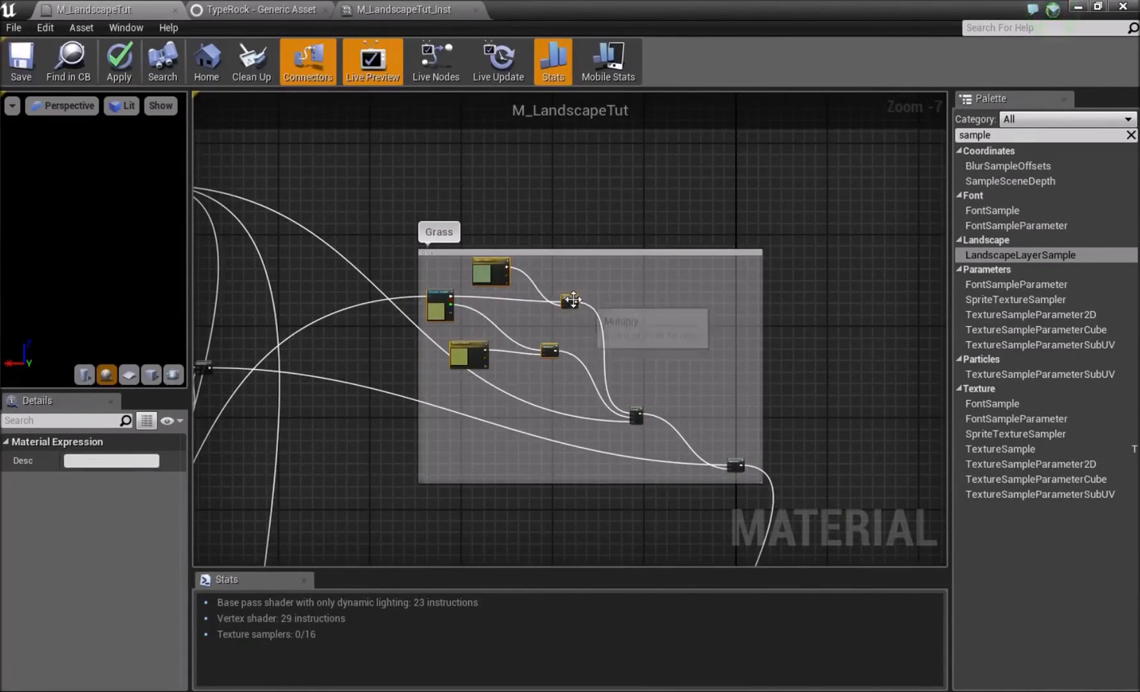
{"action": "left_click_drag", "start_coordinate": [569, 301], "coordinate": [633, 304]}
{"action": "left_click", "coordinate": [676, 318]}
{"action": "scroll", "coordinate": [643, 349], "scroll_direction": "up", "scroll_amount": 4}
{"action": "scroll", "coordinate": [440, 272], "scroll_direction": "down", "scroll_amount": 6}
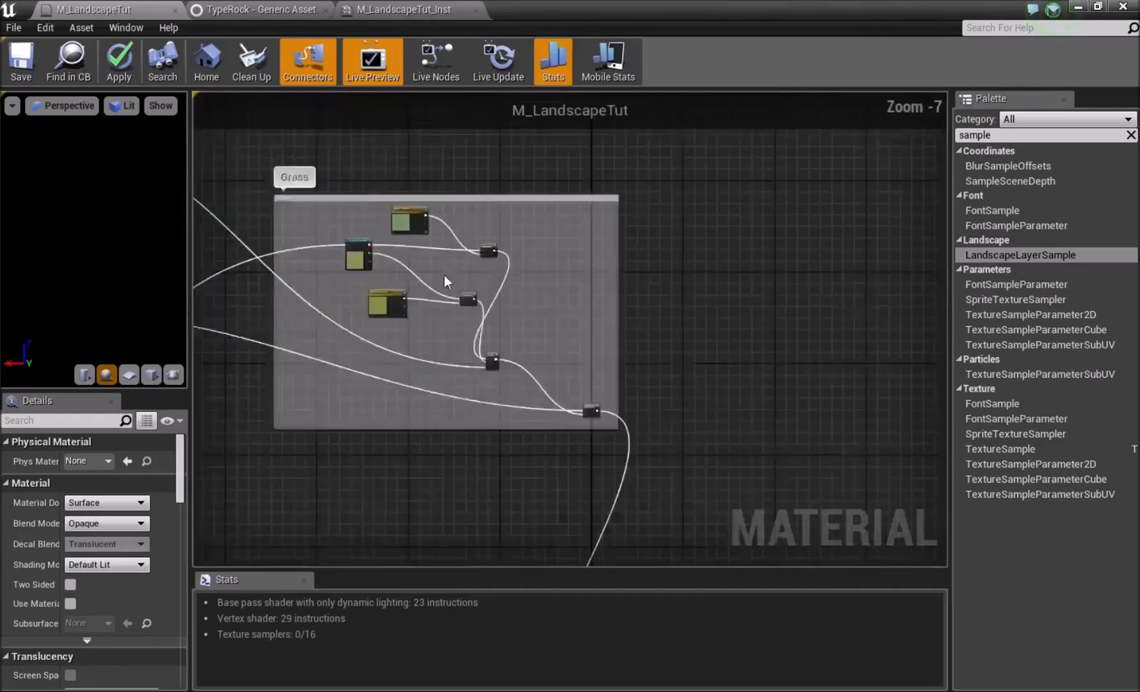
Step: Move the comment group holding the texture, vector, Multiply and Lerp nodes to just above the Grass group
{"action": "right_click_drag", "start_coordinate": [377, 244], "coordinate": [716, 321]}
{"action": "scroll", "coordinate": [426, 235], "scroll_direction": "down", "scroll_amount": 3}
{"action": "right_click_drag", "start_coordinate": [397, 225], "coordinate": [830, 469]}
{"action": "left_click_drag", "start_coordinate": [598, 379], "coordinate": [584, 382]}
{"action": "left_click", "coordinate": [608, 269]}
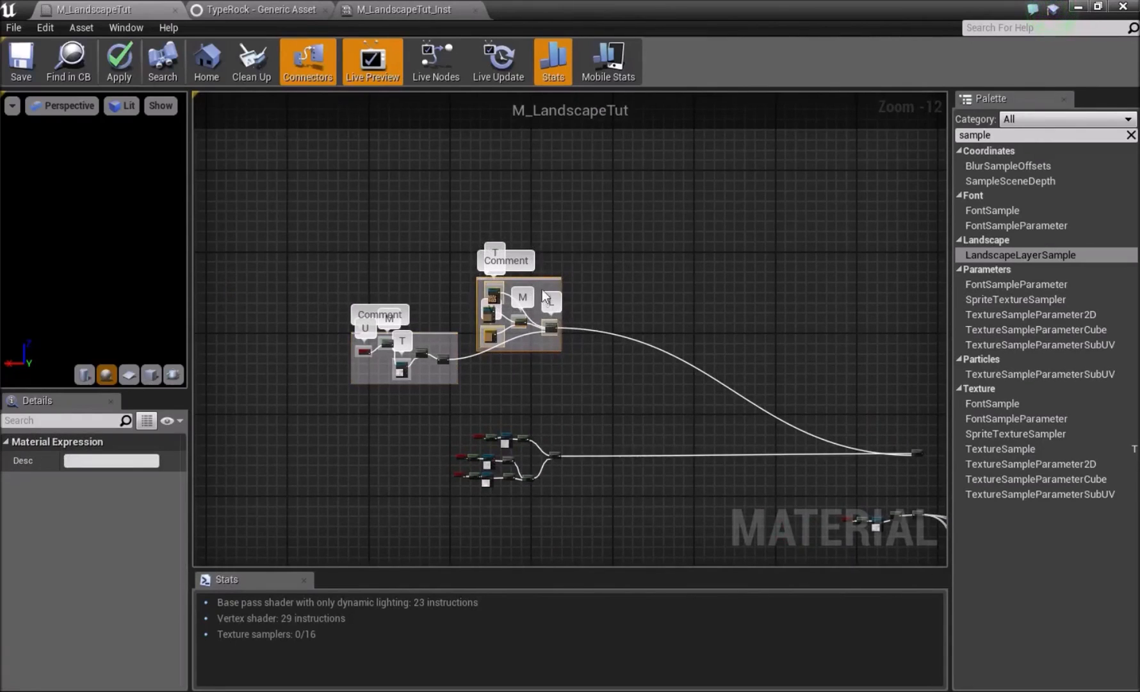
{"action": "left_click_drag", "start_coordinate": [542, 280], "coordinate": [851, 374]}
{"action": "right_click_drag", "start_coordinate": [852, 374], "coordinate": [539, 276]}
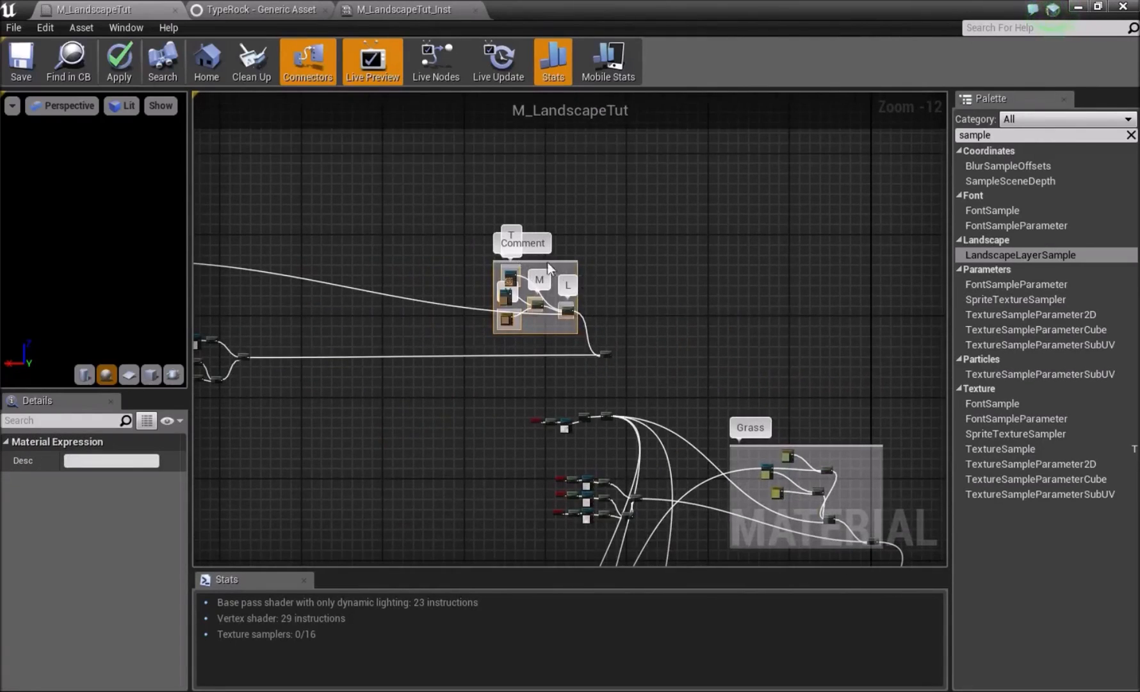
{"action": "left_click_drag", "start_coordinate": [555, 269], "coordinate": [819, 338]}
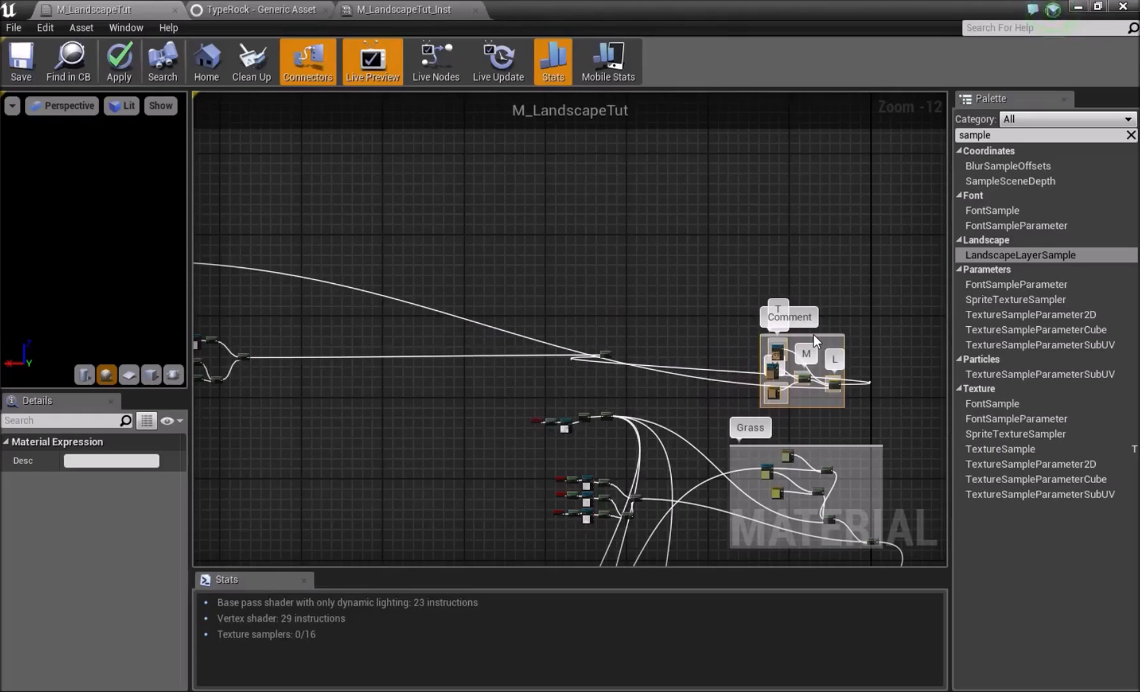
{"action": "left_click", "coordinate": [907, 395]}
Step: Reposition the Multiply and Lerp nodes in the comment group above Grass, and disconnect the Lerp from the nodes outside the group
{"action": "right_click_drag", "start_coordinate": [885, 460], "coordinate": [665, 340]}
{"action": "scroll", "coordinate": [576, 353], "scroll_direction": "up", "scroll_amount": 5}
{"action": "right_click_drag", "start_coordinate": [616, 232], "coordinate": [576, 342]}
{"action": "scroll", "coordinate": [574, 342], "scroll_direction": "up", "scroll_amount": 2}
{"action": "right_click_drag", "start_coordinate": [538, 430], "coordinate": [521, 471]}
{"action": "left_click_drag", "start_coordinate": [405, 231], "coordinate": [477, 327]}
{"action": "left_click", "coordinate": [547, 382]}
{"action": "left_click_drag", "start_coordinate": [525, 219], "coordinate": [529, 243]}
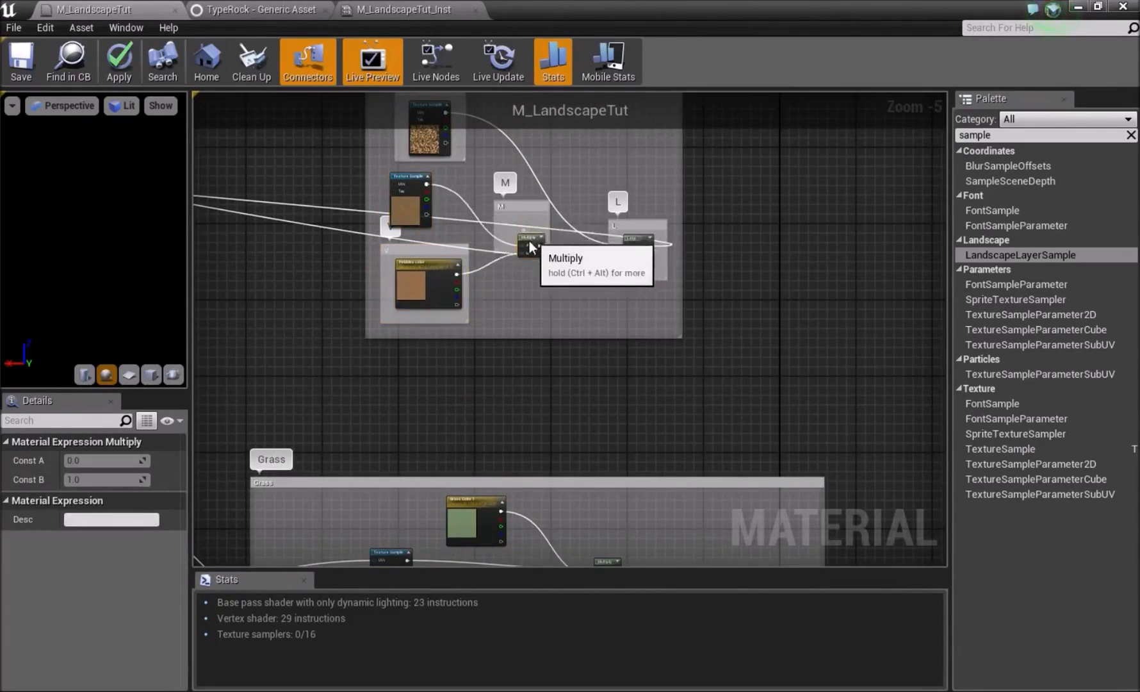
{"action": "left_click_drag", "start_coordinate": [634, 241], "coordinate": [644, 230]}
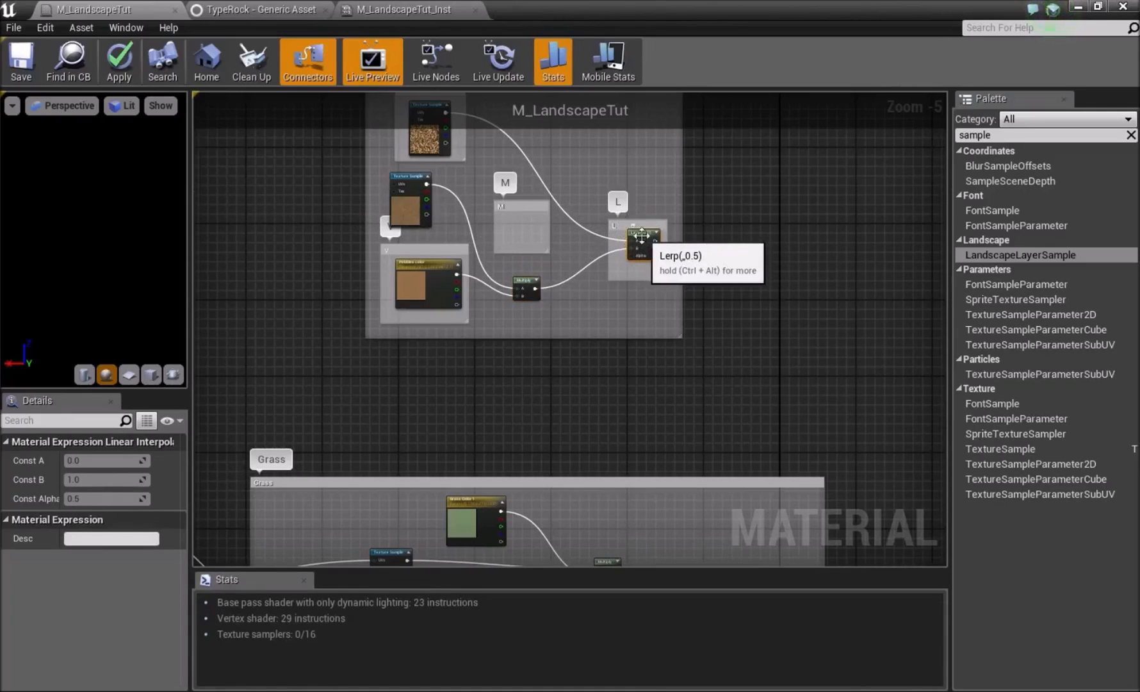
{"action": "left_click", "coordinate": [586, 338]}
{"action": "right_click_drag", "start_coordinate": [506, 381], "coordinate": [496, 464]}
{"action": "right_click_drag", "start_coordinate": [388, 493], "coordinate": [417, 234]}
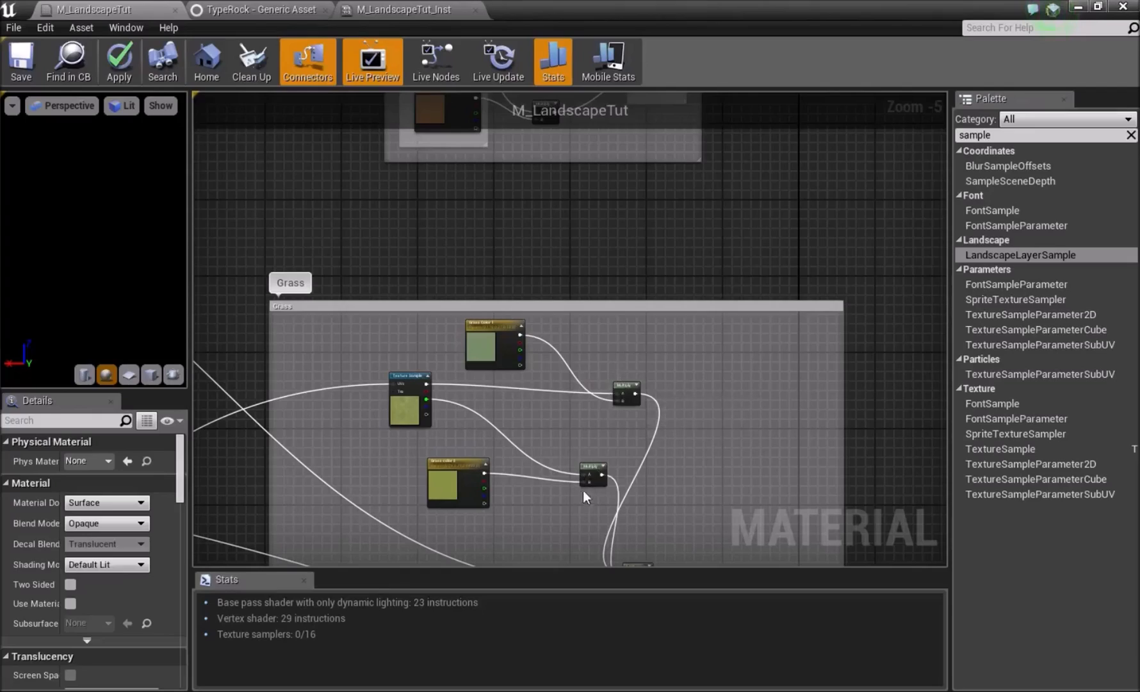
Step: Minimize the material editor and examine the grass-covered ground up close in the level
{"action": "right_click_drag", "start_coordinate": [565, 289], "coordinate": [563, 377]}
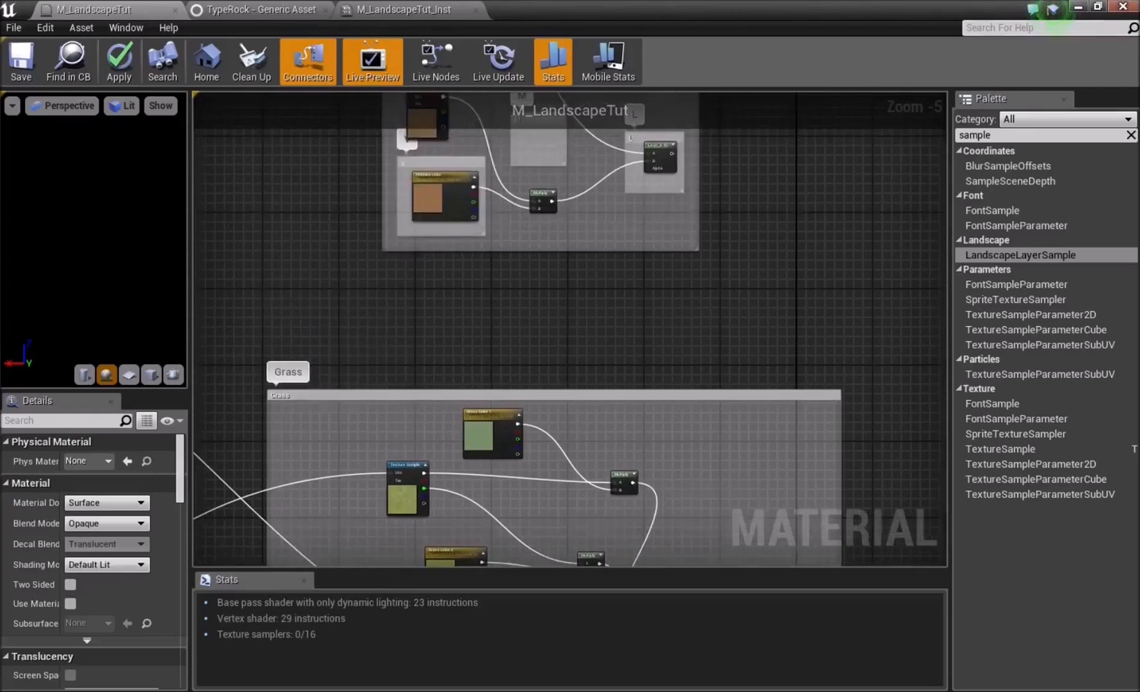
{"action": "left_click", "coordinate": [1079, 7]}
{"action": "right_click_drag", "start_coordinate": [666, 307], "coordinate": [884, 237]}
{"action": "key", "text": "w"}
{"action": "right_click_drag", "start_coordinate": [333, 247], "coordinate": [333, 384]}
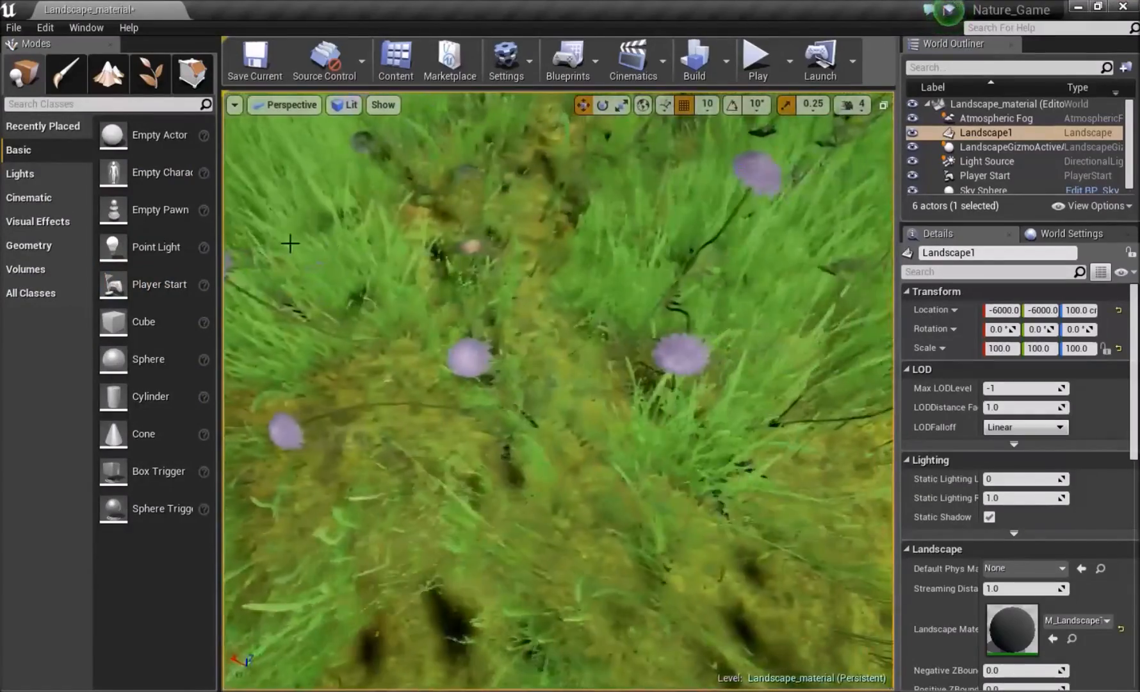
{"action": "scroll", "coordinate": [333, 247], "scroll_direction": "down", "scroll_amount": 5}
{"action": "right_click_drag", "start_coordinate": [333, 247], "coordinate": [333, 182]}
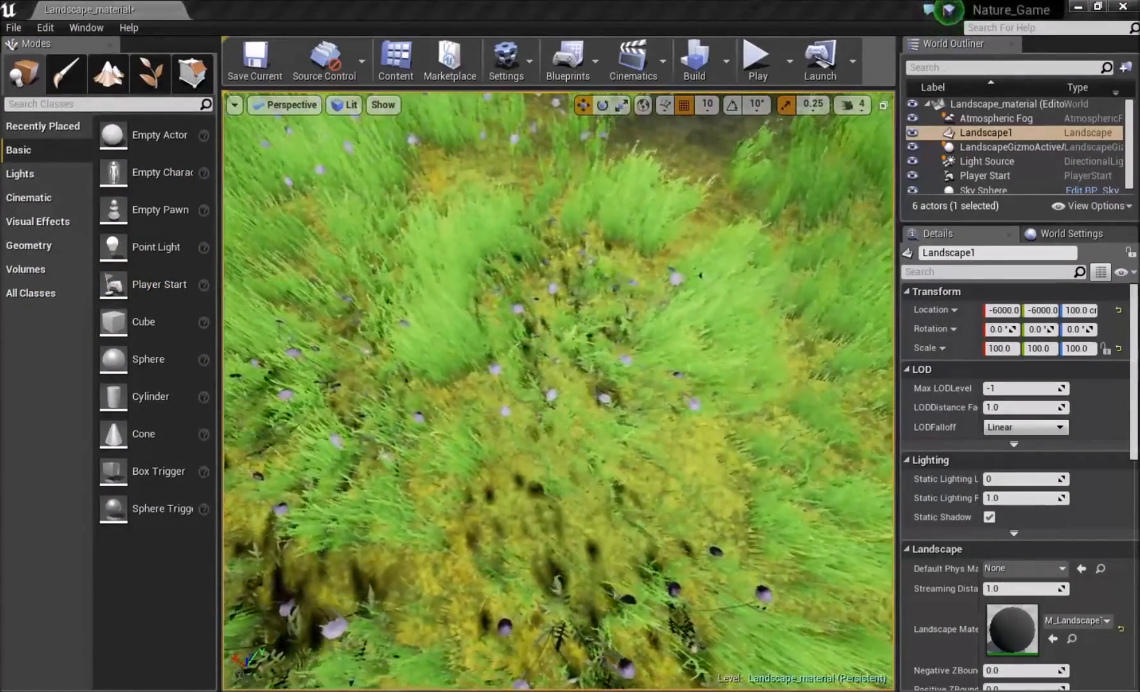
Step: Place the M_LandscapeTut_Inst window beside the level view and set Grass Color 1 to red, hex sRGB FF200000
{"action": "left_click", "coordinate": [715, 689]}
{"action": "left_click", "coordinate": [851, 666]}
{"action": "left_click_drag", "start_coordinate": [600, 2], "coordinate": [958, 330]}
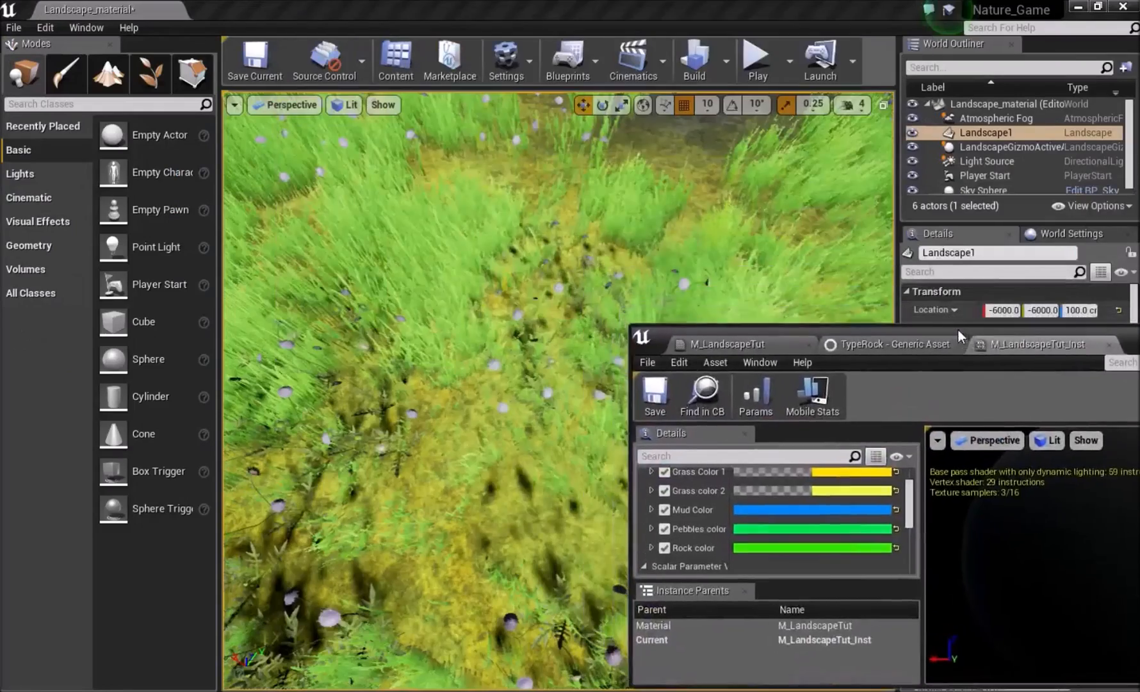
{"action": "scroll", "coordinate": [798, 506], "scroll_direction": "up", "scroll_amount": 2}
{"action": "left_click", "coordinate": [836, 510]}
{"action": "left_click_drag", "start_coordinate": [595, 430], "coordinate": [699, 410]}
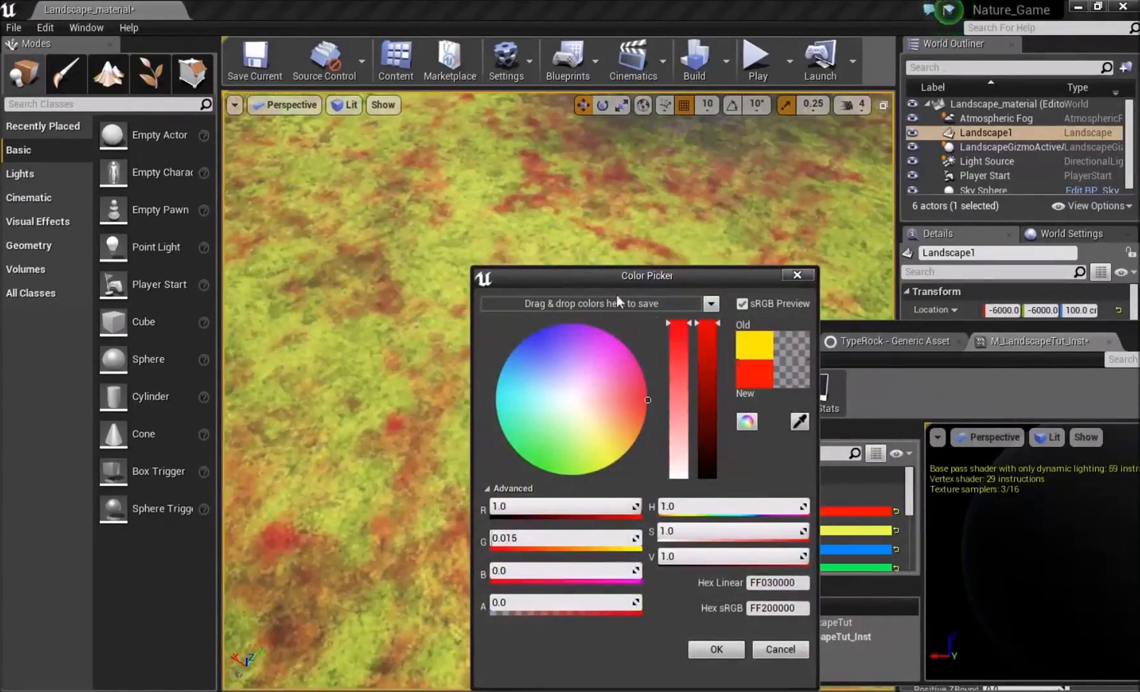
{"action": "left_click", "coordinate": [716, 649]}
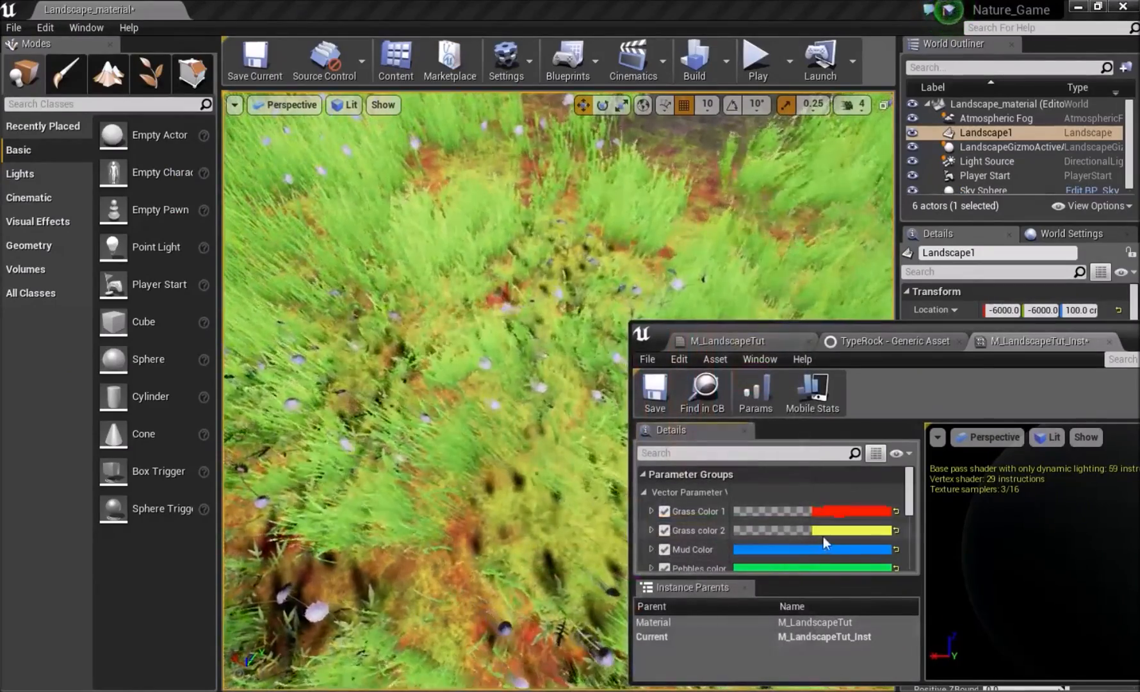
Step: Set Grass color 2 in the material instance to blue, hex sRGB 005EFF00
{"action": "left_click", "coordinate": [827, 531]}
{"action": "left_click_drag", "start_coordinate": [606, 438], "coordinate": [521, 323]}
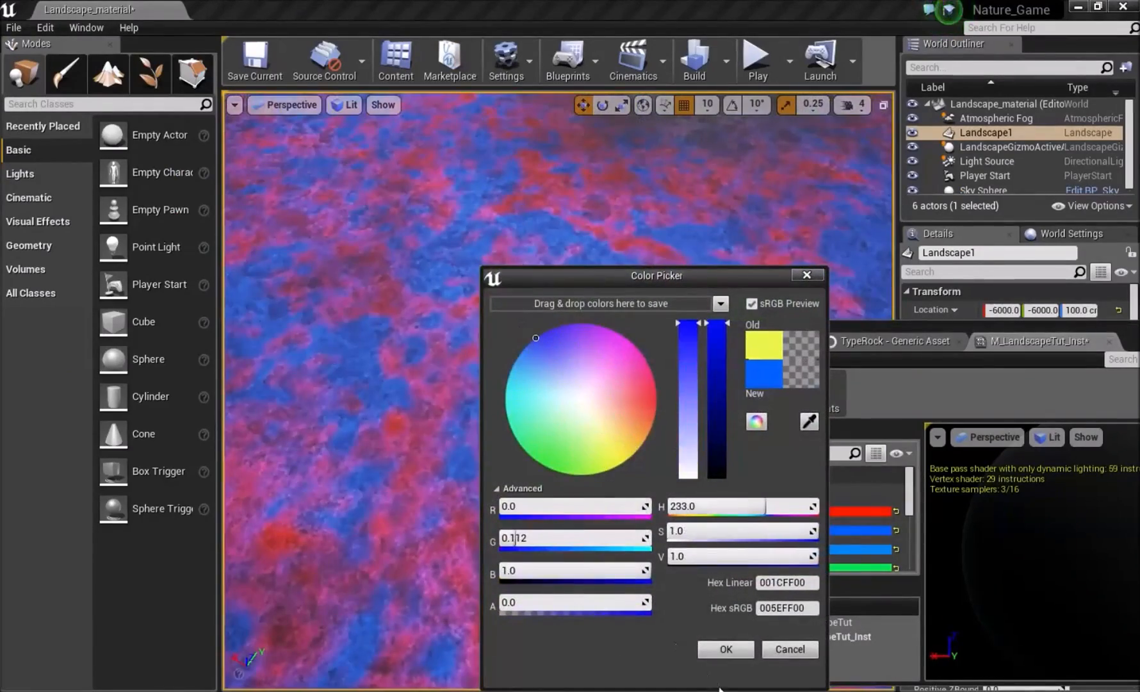
{"action": "left_click", "coordinate": [725, 648]}
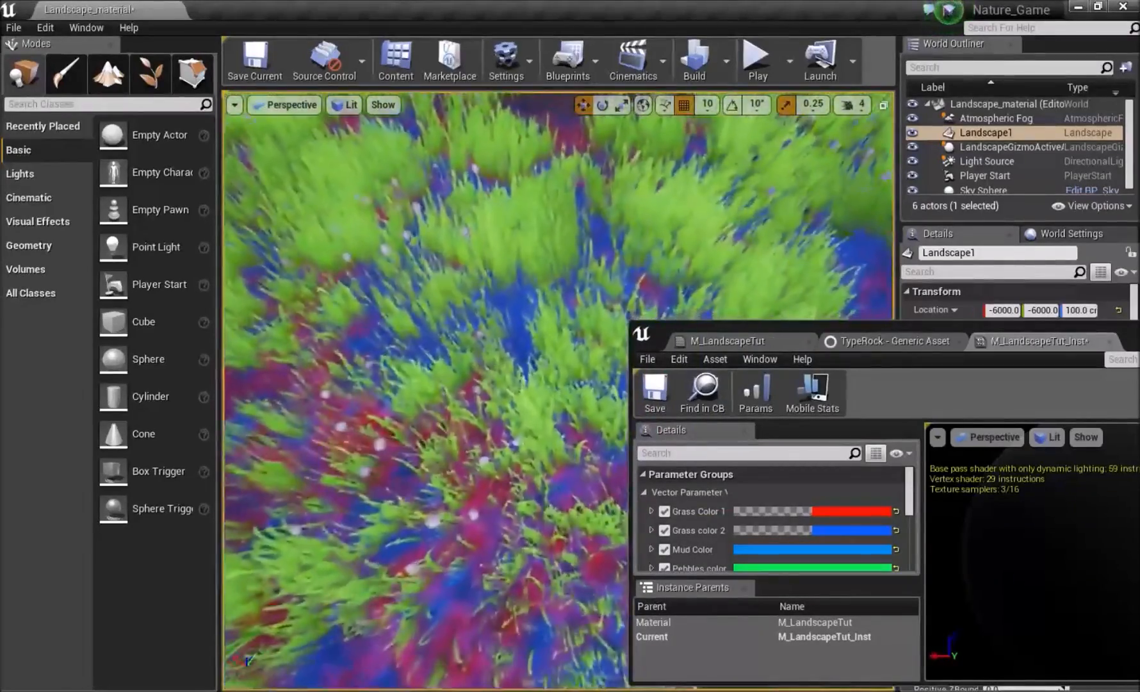
Step: Look over the recolored grass ground in the level and close the material instance editor window
{"action": "right_click_drag", "start_coordinate": [448, 410], "coordinate": [487, 314]}
{"action": "left_click_drag", "start_coordinate": [1135, 338], "coordinate": [715, 352]}
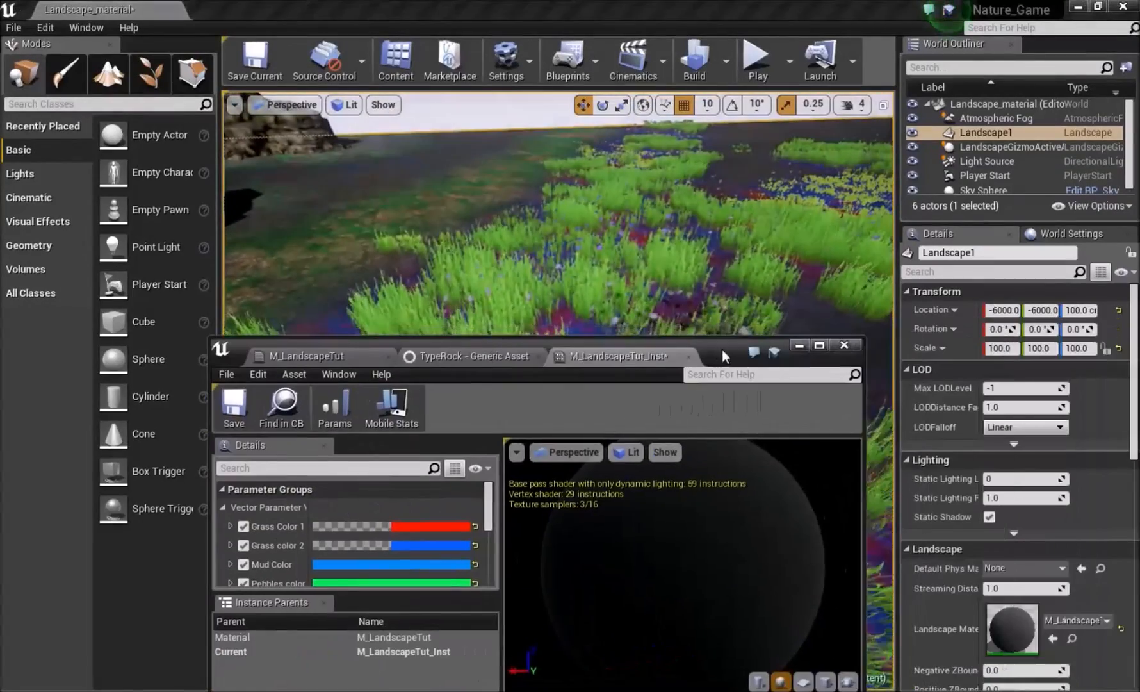
{"action": "left_click", "coordinate": [845, 346]}
{"action": "left_click", "coordinate": [688, 408]}
{"action": "right_click_drag", "start_coordinate": [679, 397], "coordinate": [653, 435]}
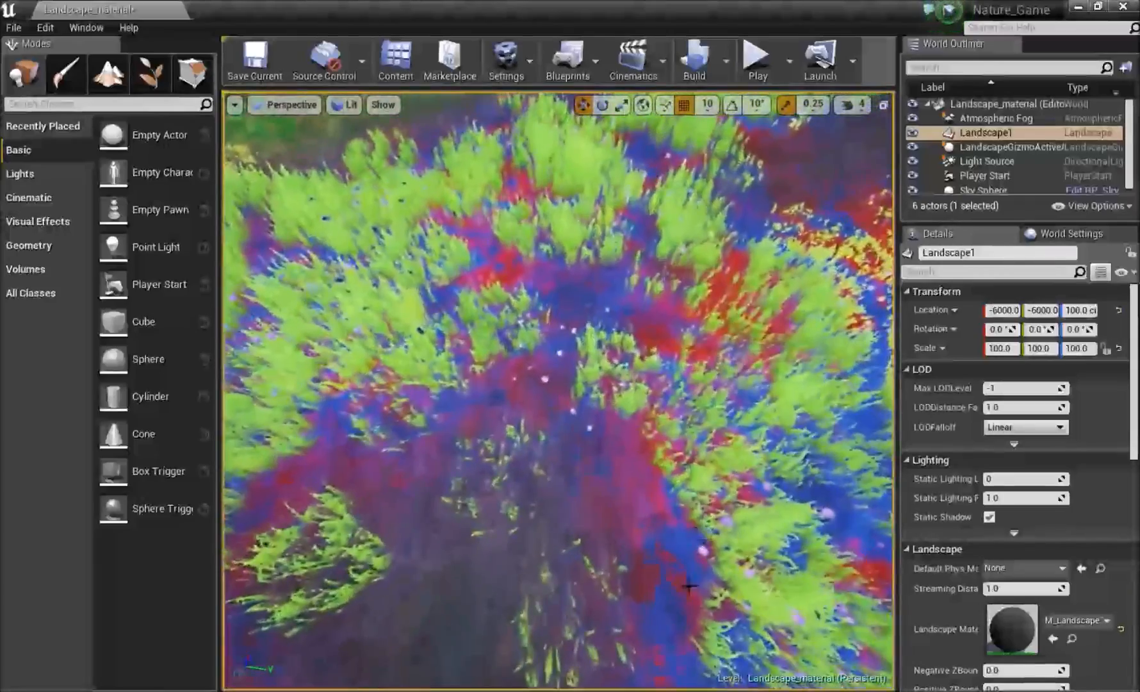
Step: Open the M_LandscapeTut material graph at full size and look through it as far as the Pebbles color comment group
{"action": "left_click", "coordinate": [718, 690]}
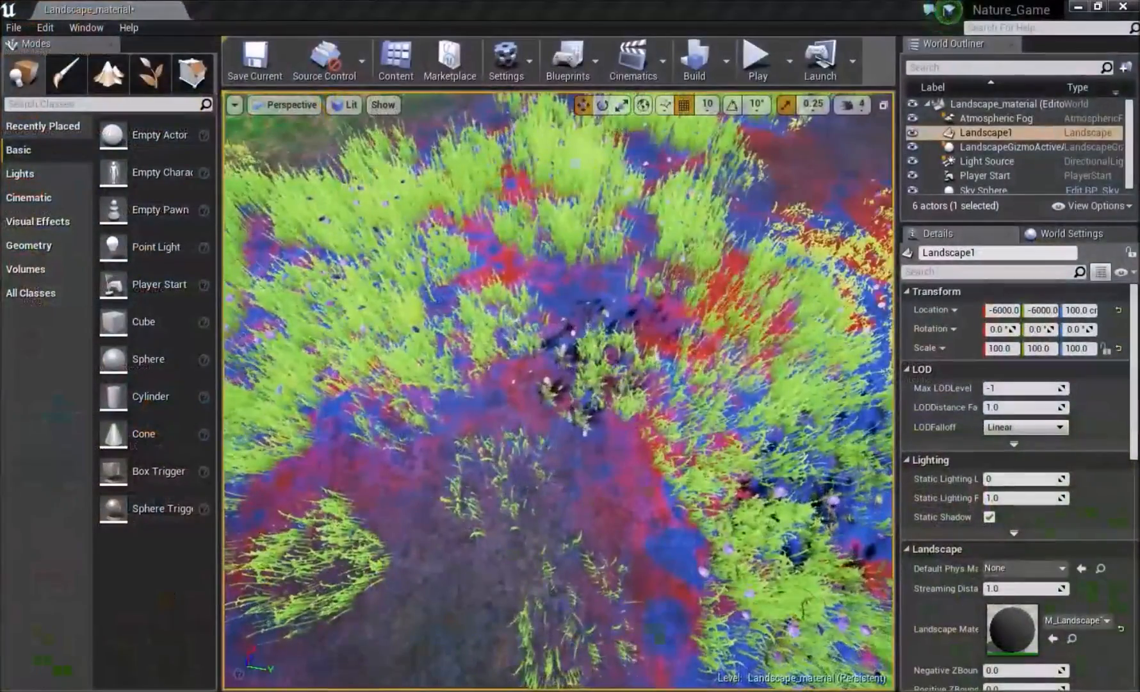
{"action": "key", "text": "alt+Tab"}
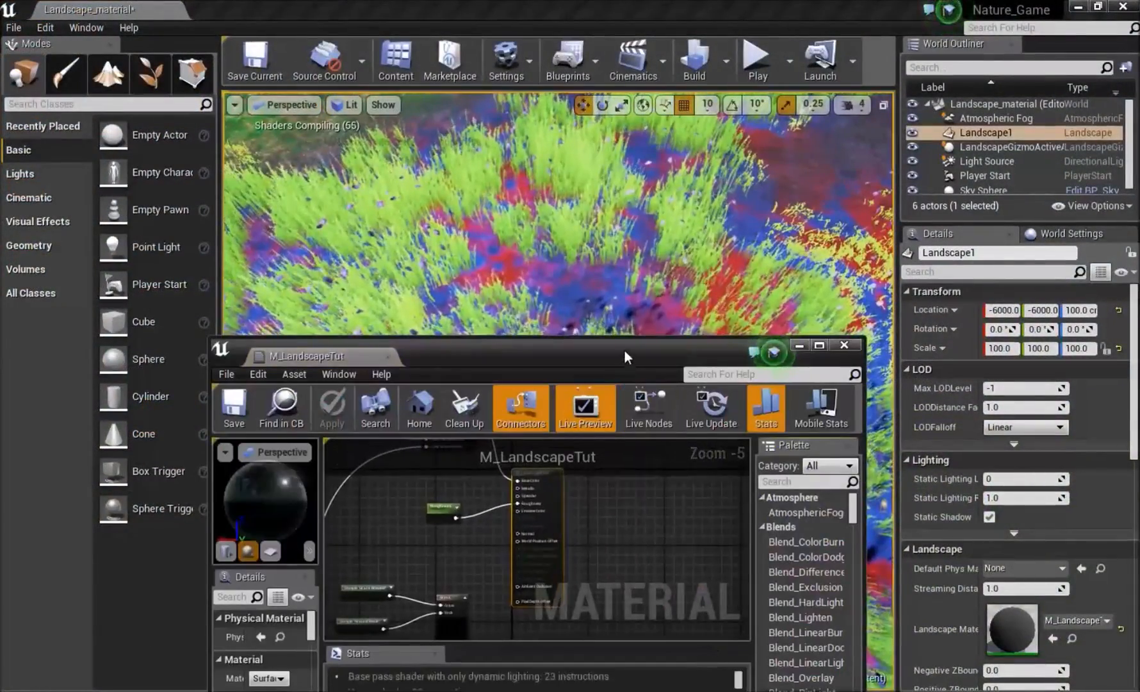
{"action": "double_click", "coordinate": [625, 351]}
{"action": "right_click_drag", "start_coordinate": [360, 290], "coordinate": [652, 399]}
{"action": "scroll", "coordinate": [651, 399], "scroll_direction": "down", "scroll_amount": 7}
{"action": "right_click_drag", "start_coordinate": [481, 216], "coordinate": [923, 606]}
{"action": "right_click_drag", "start_coordinate": [543, 292], "coordinate": [602, 321]}
{"action": "right_click_drag", "start_coordinate": [572, 383], "coordinate": [657, 375]}
{"action": "scroll", "coordinate": [556, 317], "scroll_direction": "up", "scroll_amount": 6}
{"action": "right_click_drag", "start_coordinate": [669, 280], "coordinate": [631, 463]}
{"action": "scroll", "coordinate": [596, 431], "scroll_direction": "up", "scroll_amount": 5}
{"action": "right_click_drag", "start_coordinate": [534, 314], "coordinate": [530, 446]}
{"action": "scroll", "coordinate": [568, 500], "scroll_direction": "down", "scroll_amount": 1}
{"action": "scroll", "coordinate": [558, 469], "scroll_direction": "down", "scroll_amount": 1}
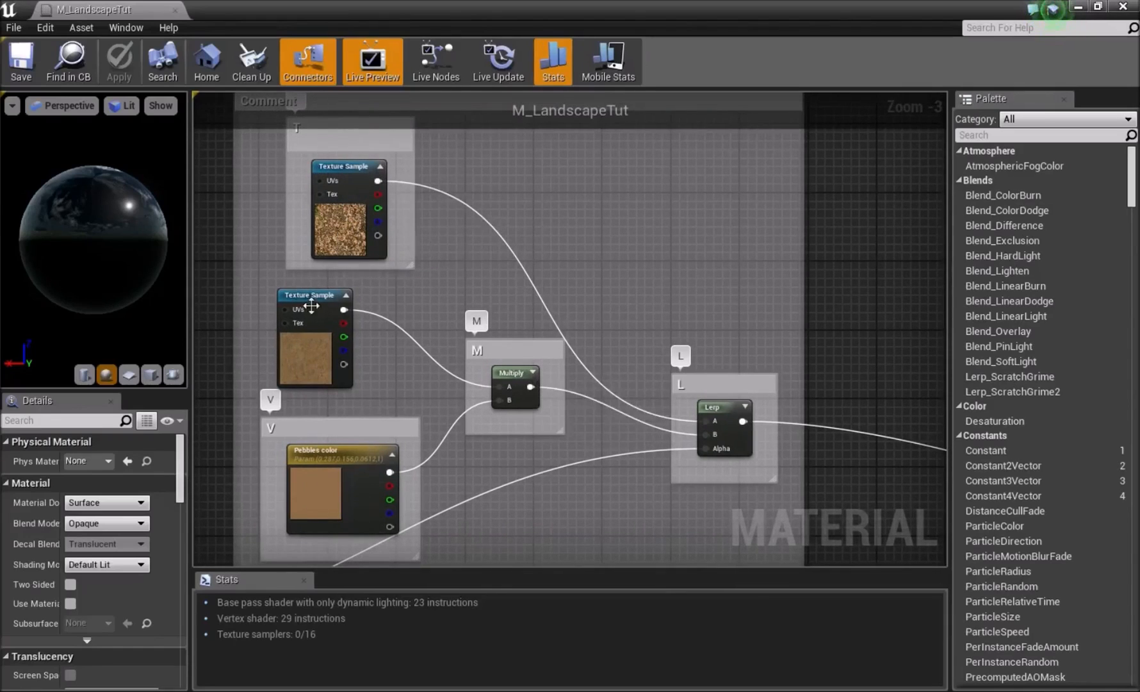
Step: Add a Multiply node above the M group and connect the lower Texture Sample's output to its A input
{"action": "right_click_drag", "start_coordinate": [555, 265], "coordinate": [530, 281]}
{"action": "left_click", "coordinate": [546, 226]}
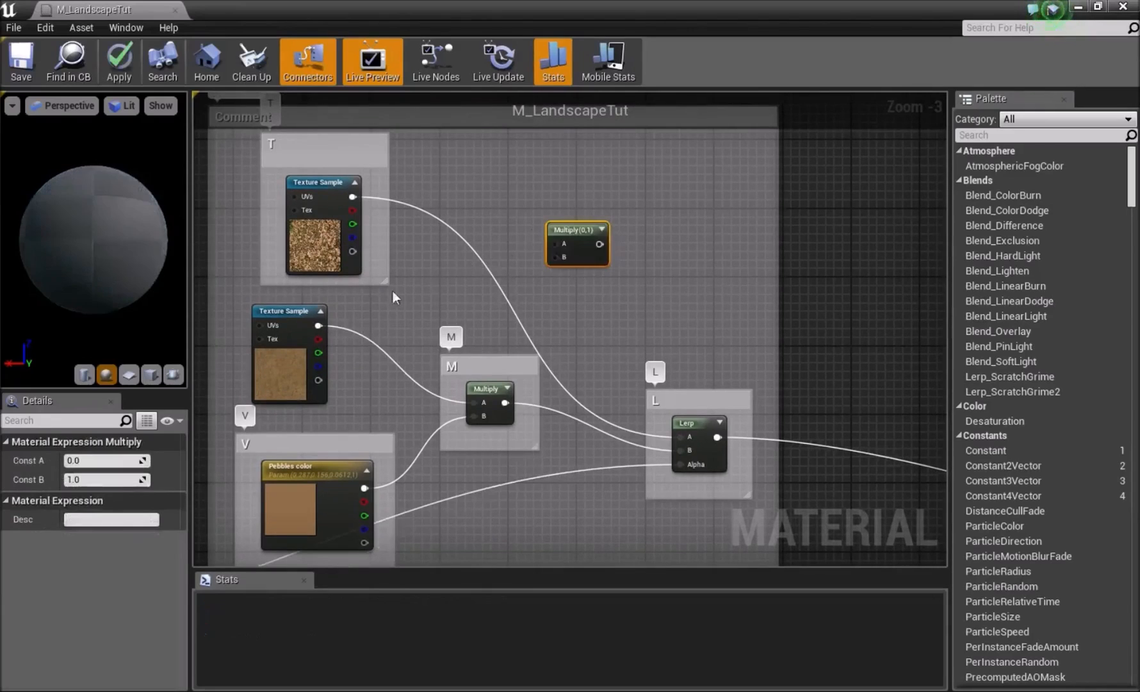
{"action": "left_click_drag", "start_coordinate": [319, 327], "coordinate": [546, 159]}
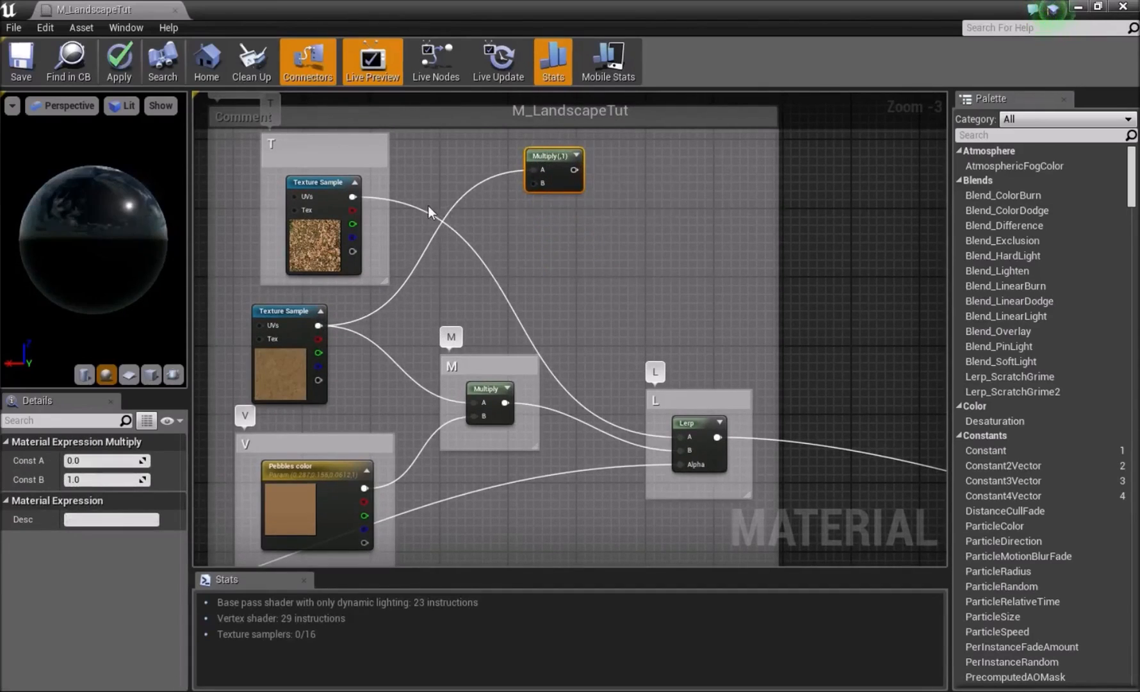
{"action": "left_click", "coordinate": [293, 386]}
{"action": "left_click_drag", "start_coordinate": [318, 325], "coordinate": [334, 293]}
{"action": "left_click", "coordinate": [467, 256]}
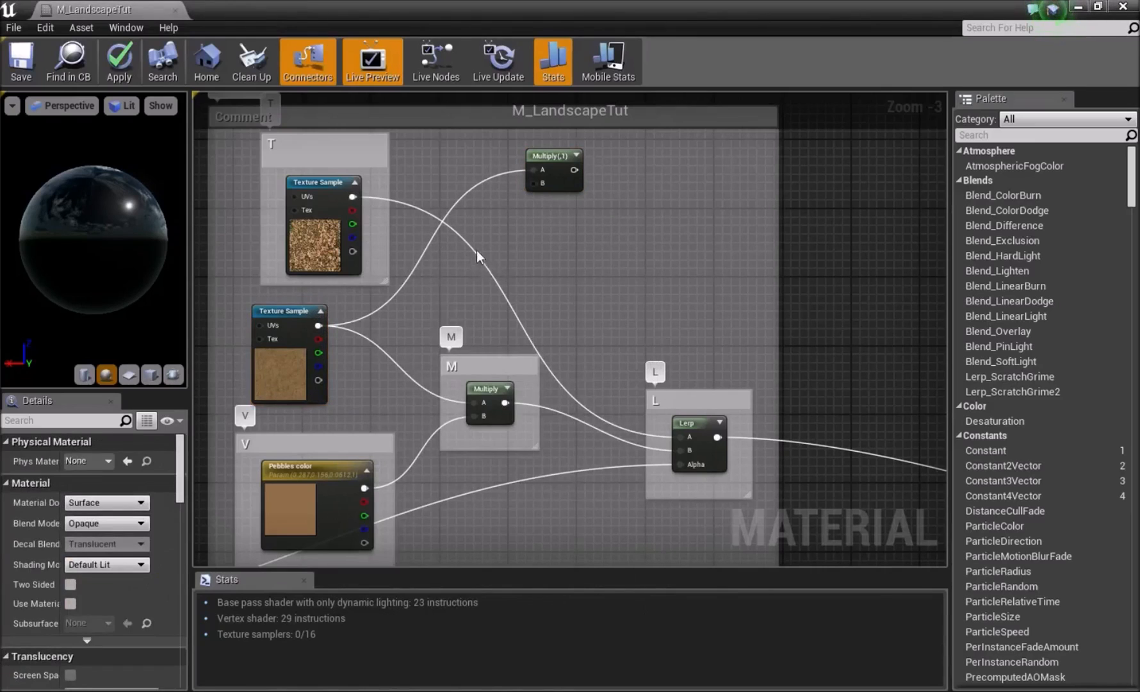
Step: Add a vector parameter near the new Multiply node and connect its output to that node's B input
{"action": "key", "text": "v"}
{"action": "left_click", "coordinate": [467, 242]}
{"action": "left_click_drag", "start_coordinate": [534, 263], "coordinate": [589, 219]}
{"action": "left_click_drag", "start_coordinate": [584, 262], "coordinate": [583, 259]}
{"action": "left_click", "coordinate": [618, 223]}
Step: Add another Multiply fed by the new Multiply and the M group's Multiply, and connect its output to the Lerp's A input
{"action": "right_click_drag", "start_coordinate": [617, 247], "coordinate": [589, 228]}
{"action": "key", "text": "m"}
{"action": "left_click", "coordinate": [572, 232]}
{"action": "left_click_drag", "start_coordinate": [537, 150], "coordinate": [581, 249]}
{"action": "left_click_drag", "start_coordinate": [477, 382], "coordinate": [659, 417]}
{"action": "left_click", "coordinate": [458, 451]}
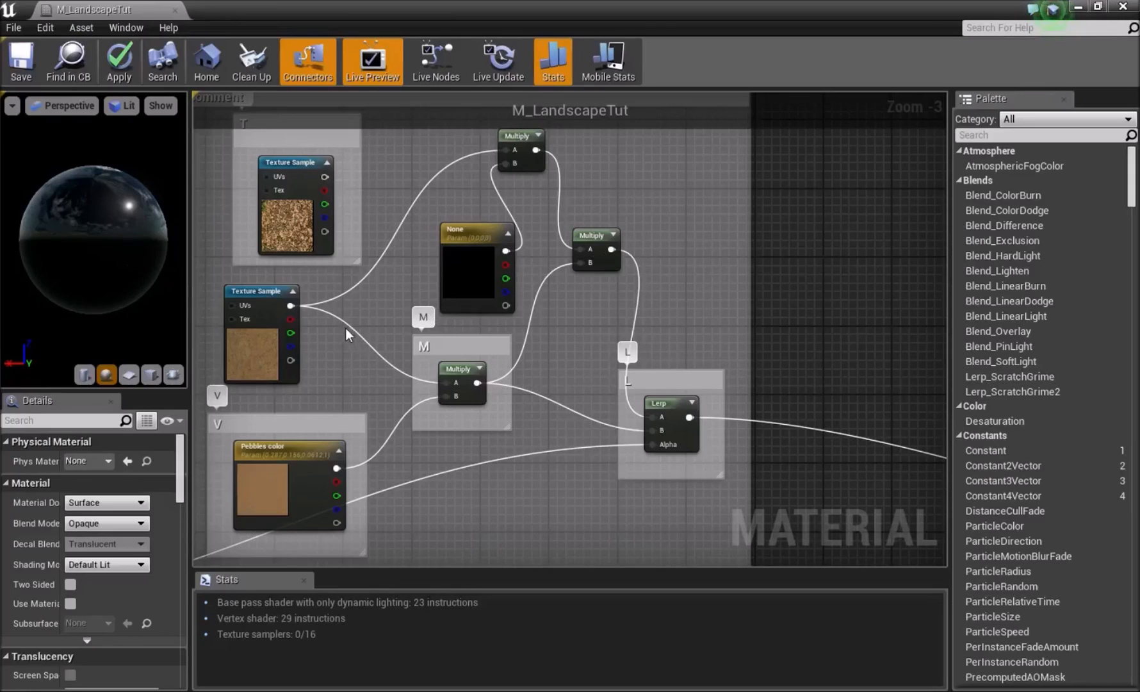
Step: Undo the added Multiply and vector parameter nodes together with their connections in the Pebbles color group
{"action": "key", "text": "ctrl+z"}
{"action": "key", "text": "ctrl+z"}
{"action": "key", "text": "ctrl+z"}
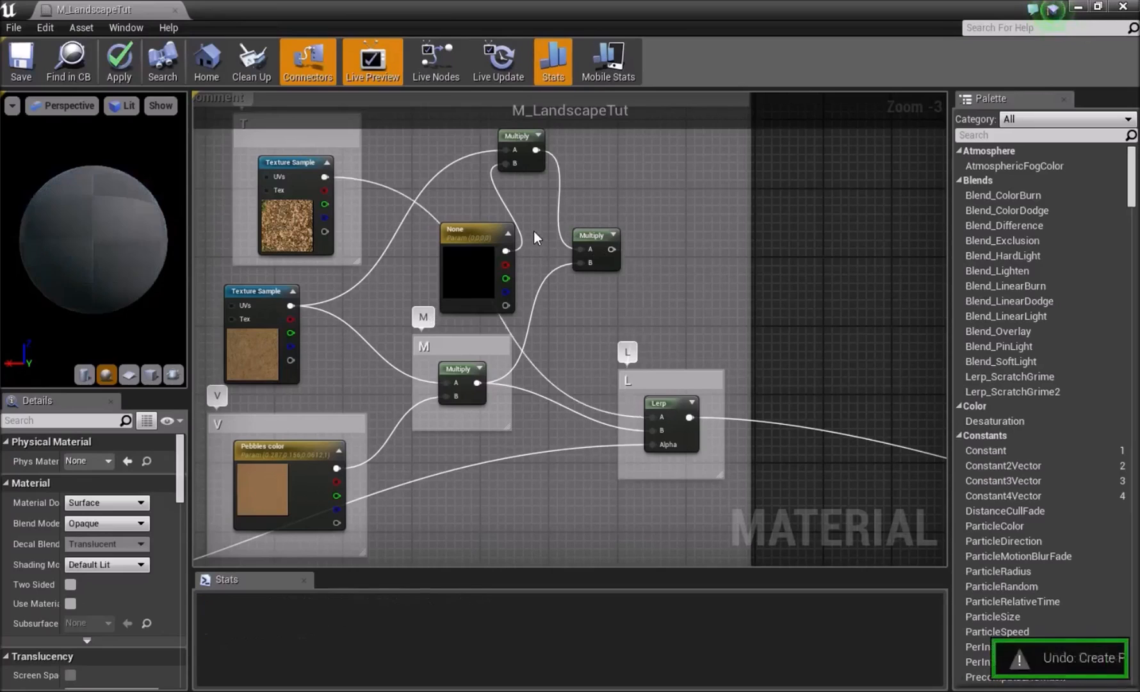
{"action": "key", "text": "ctrl+z"}
{"action": "key", "text": "ctrl+z"}
{"action": "key", "text": "ctrl+z"}
{"action": "key", "text": "ctrl+z"}
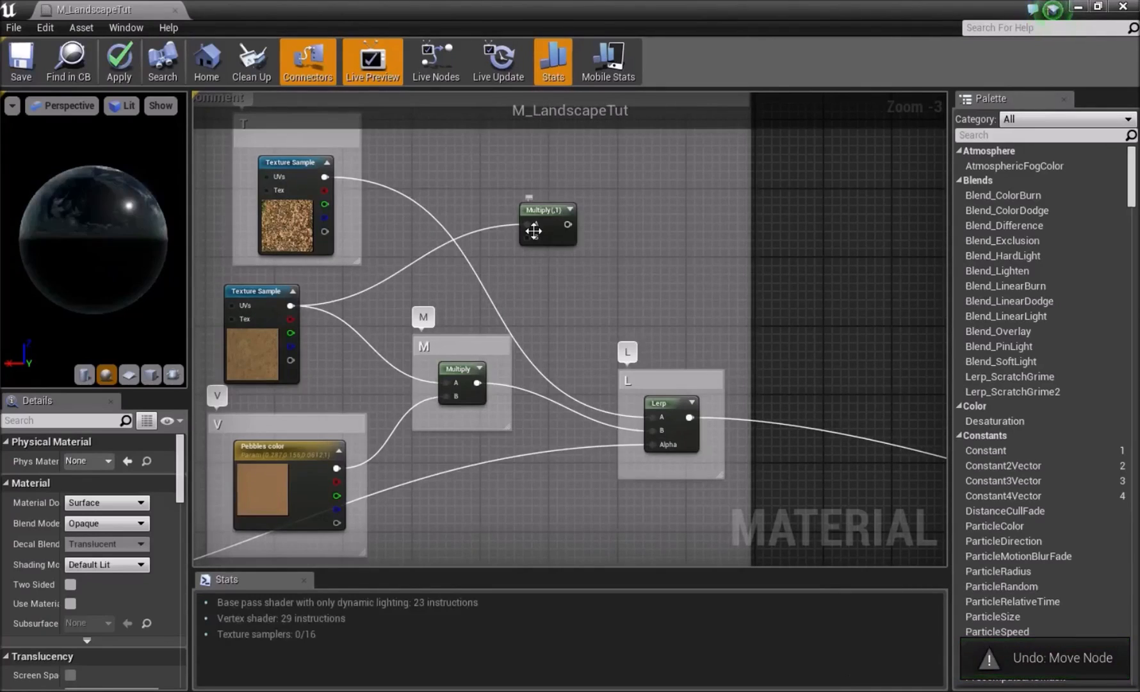
{"action": "key", "text": "ctrl+z"}
{"action": "key", "text": "ctrl+z"}
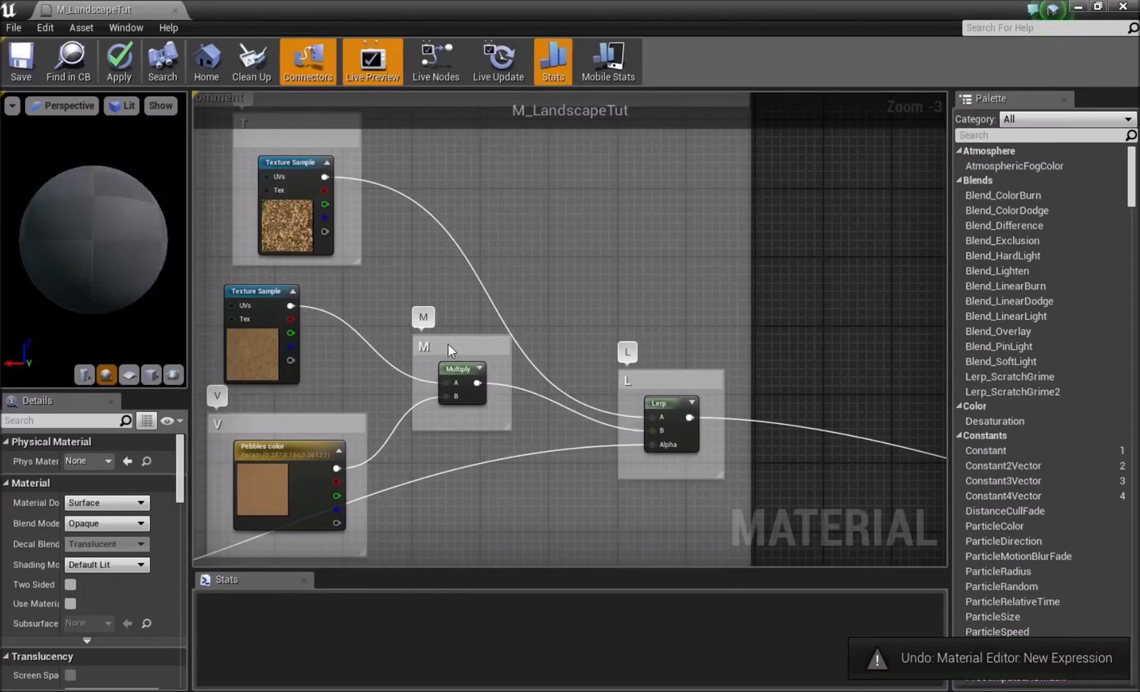
Step: Examine the TexCoord, Multiply, Texture Sample, Lerp and Clamp node settings in the noise mask comment group
{"action": "scroll", "coordinate": [456, 335], "scroll_direction": "down", "scroll_amount": 1}
{"action": "scroll", "coordinate": [410, 353], "scroll_direction": "down", "scroll_amount": 5}
{"action": "right_click_drag", "start_coordinate": [400, 355], "coordinate": [724, 330]}
{"action": "scroll", "coordinate": [522, 341], "scroll_direction": "up", "scroll_amount": 4}
{"action": "right_click_drag", "start_coordinate": [629, 402], "coordinate": [572, 302]}
{"action": "scroll", "coordinate": [485, 283], "scroll_direction": "up", "scroll_amount": 2}
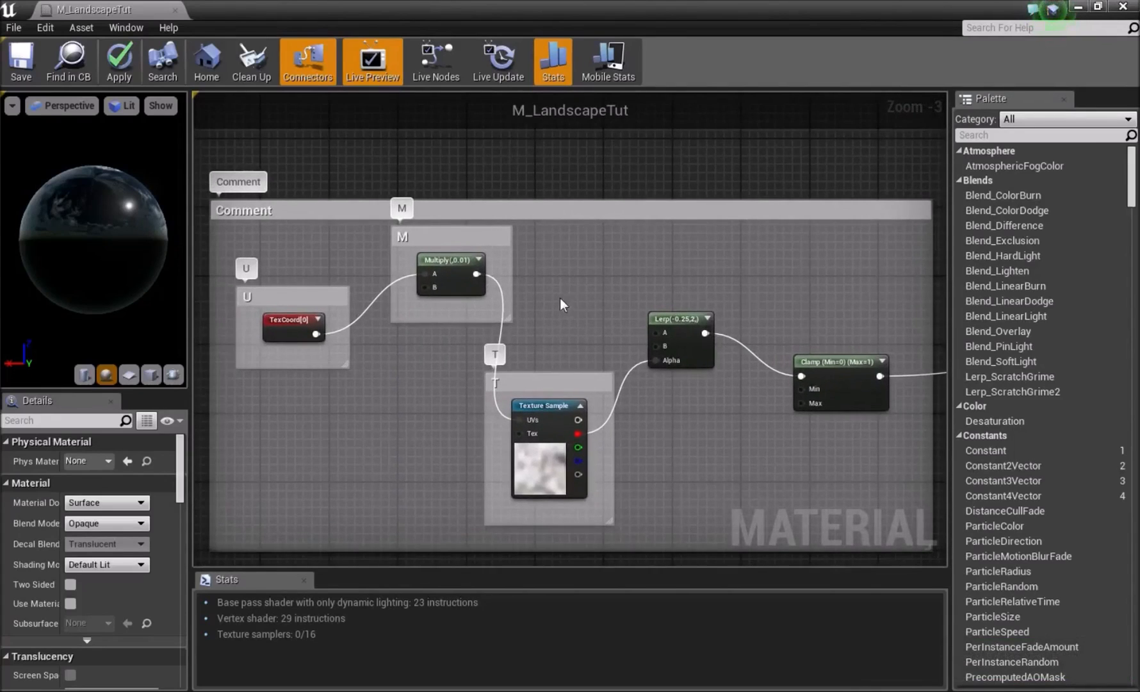
{"action": "left_click", "coordinate": [281, 334]}
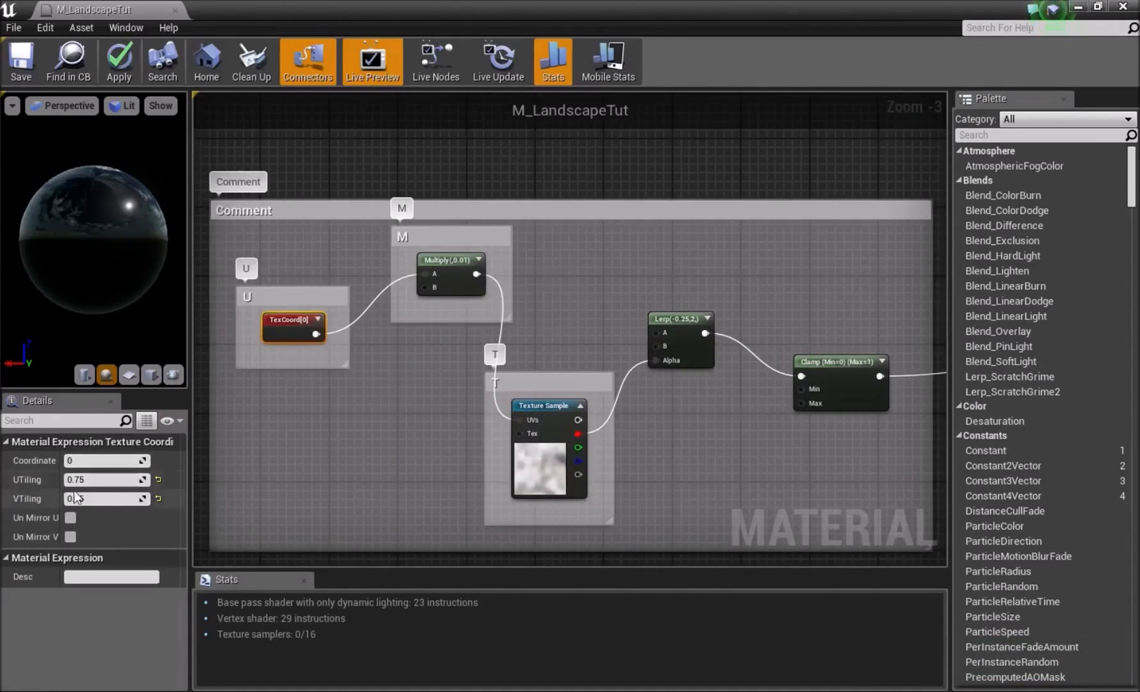
{"action": "left_click", "coordinate": [448, 275]}
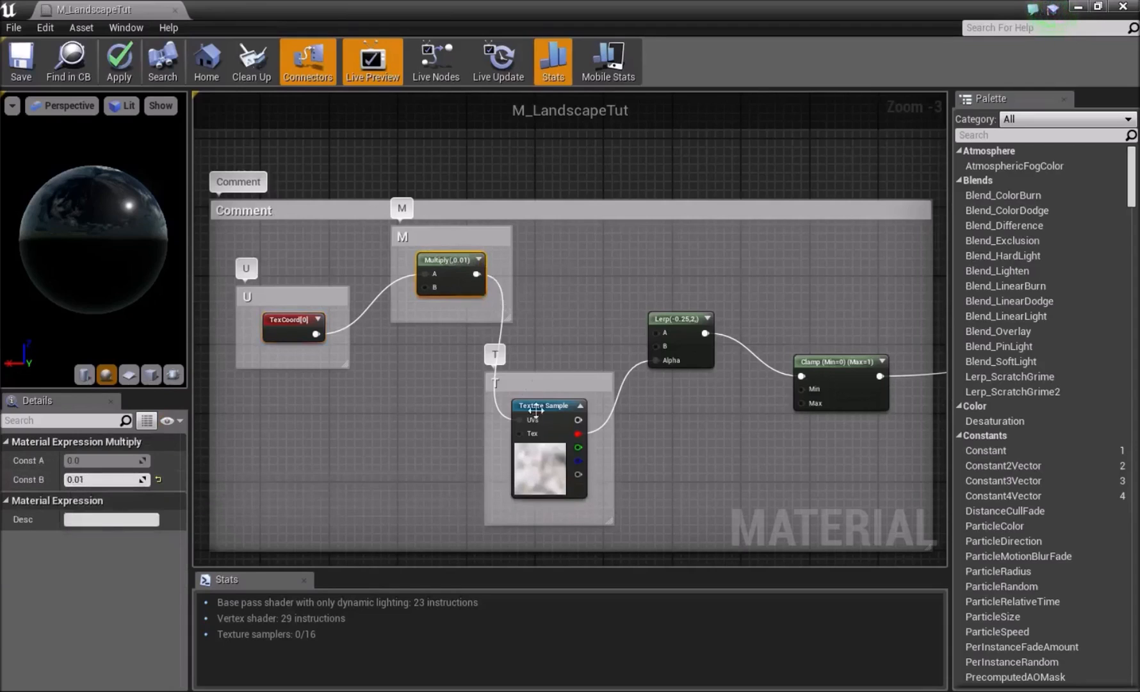
{"action": "left_click", "coordinate": [551, 473]}
{"action": "left_click", "coordinate": [686, 348]}
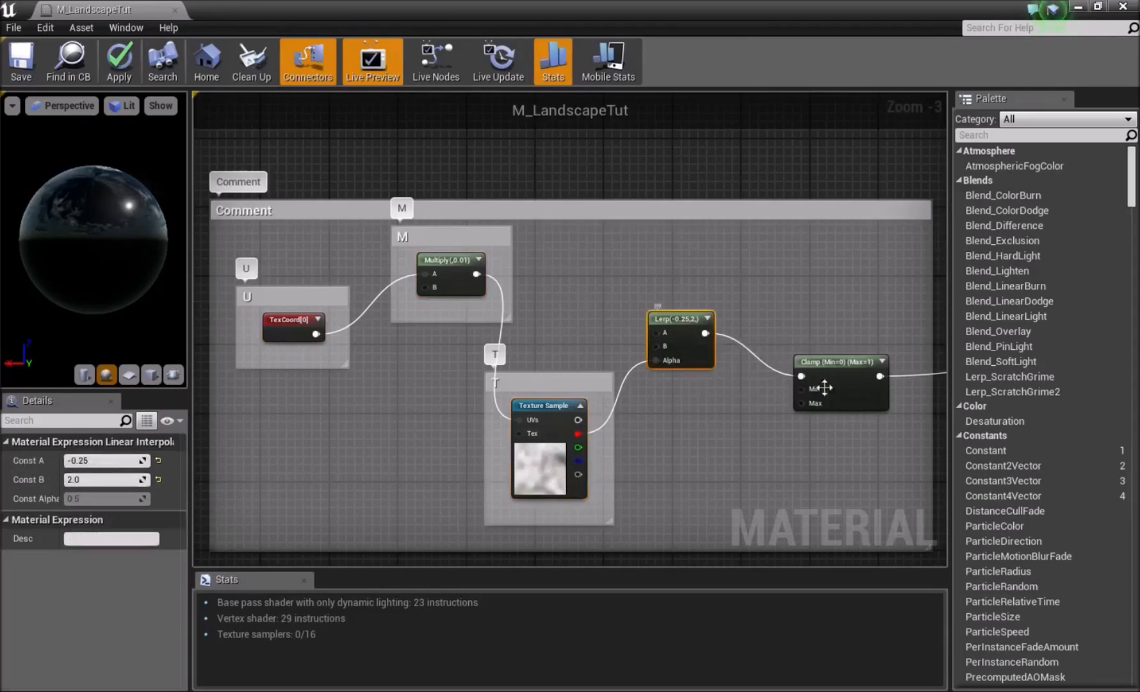
{"action": "left_click", "coordinate": [846, 389]}
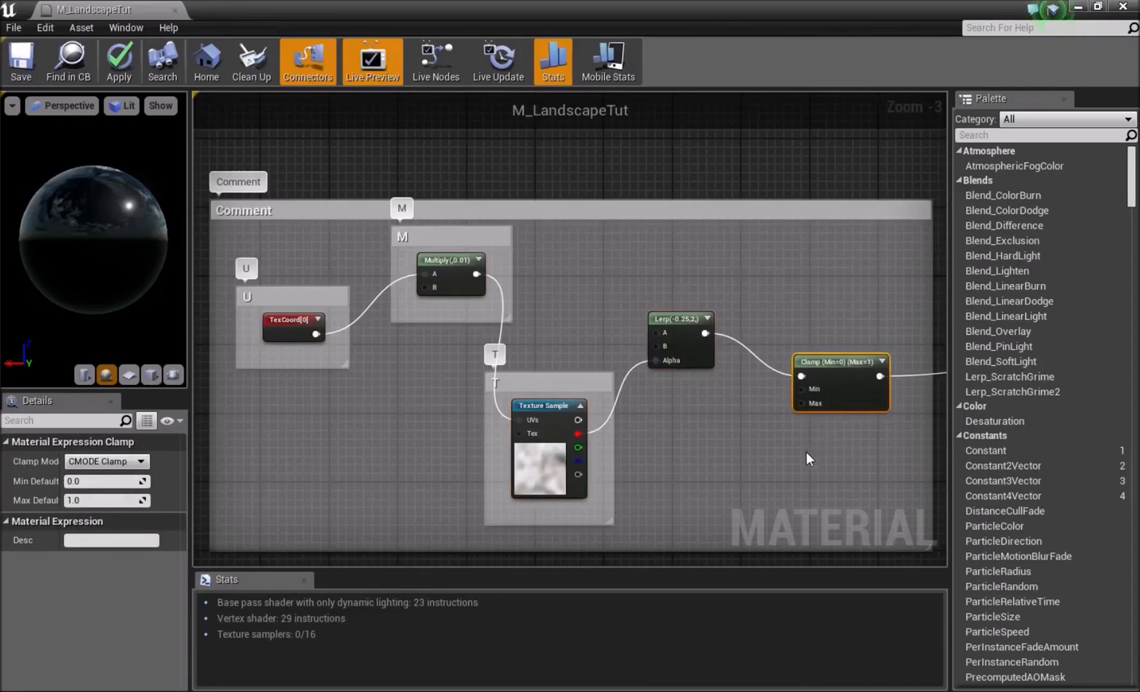
Step: Examine the three-row texture variation network and the settings of its upper TexCoord, Multiply, Texture Sample and Add chain
{"action": "scroll", "coordinate": [807, 452], "scroll_direction": "down", "scroll_amount": 4}
{"action": "right_click_drag", "start_coordinate": [426, 159], "coordinate": [400, 153]}
{"action": "scroll", "coordinate": [446, 220], "scroll_direction": "up", "scroll_amount": 3}
{"action": "left_click_drag", "start_coordinate": [445, 220], "coordinate": [935, 549]}
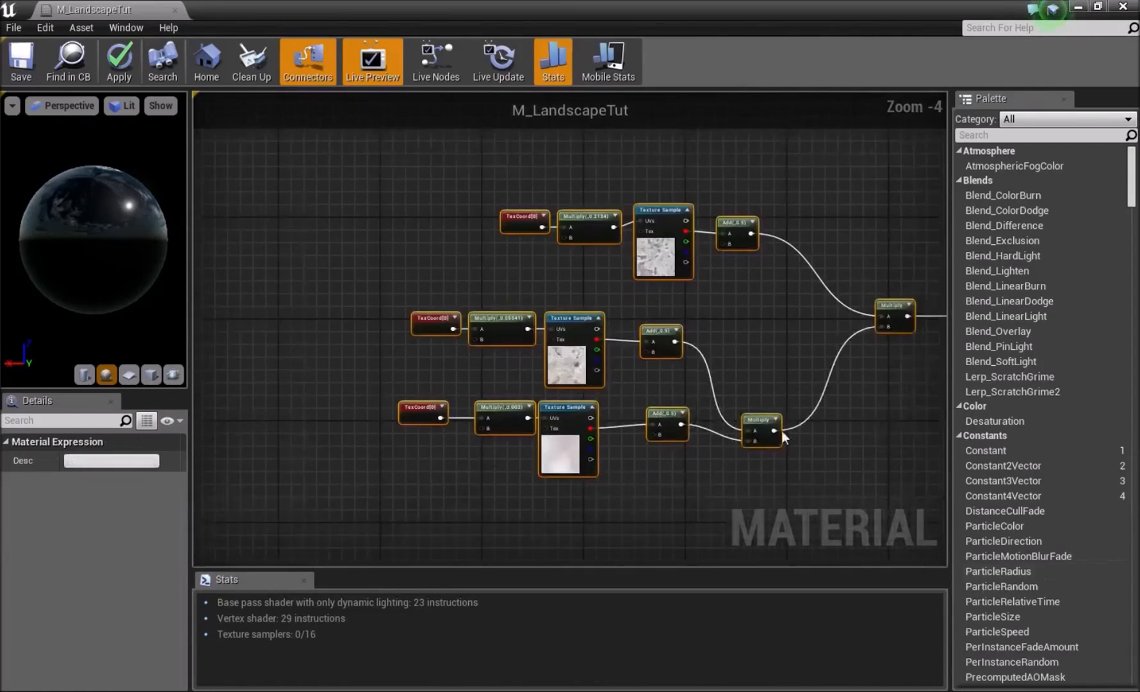
{"action": "right_click_drag", "start_coordinate": [817, 459], "coordinate": [774, 438]}
{"action": "left_click", "coordinate": [542, 452]}
{"action": "right_click_drag", "start_coordinate": [502, 259], "coordinate": [434, 262]}
{"action": "left_click", "coordinate": [407, 206]}
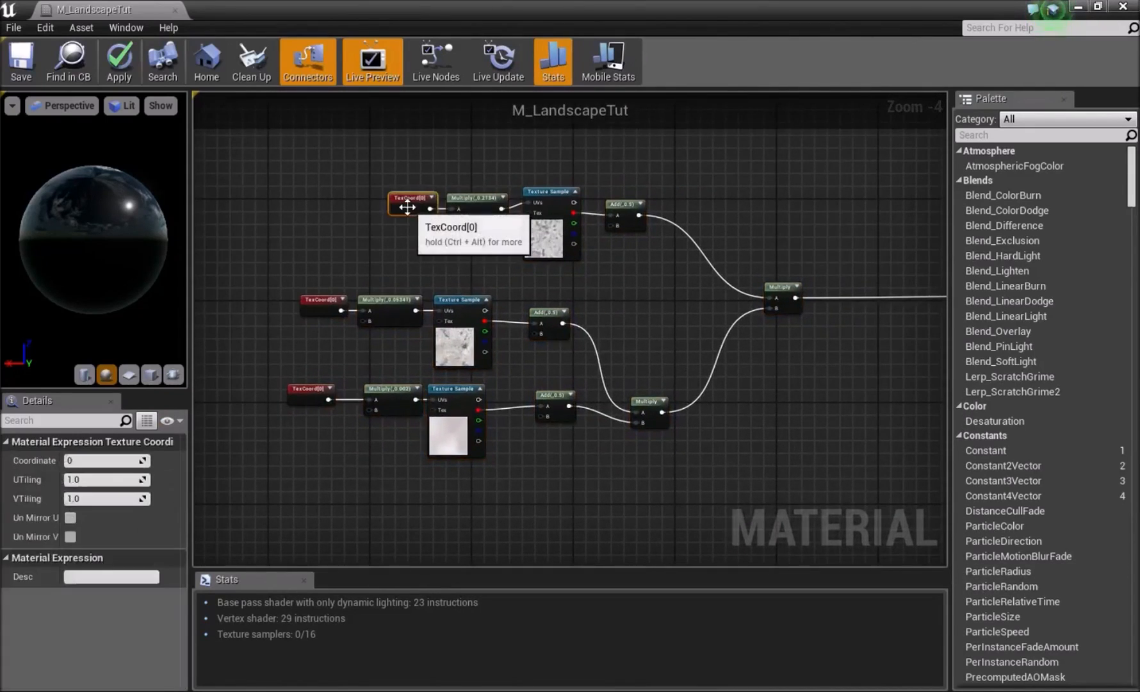
{"action": "left_click", "coordinate": [471, 206]}
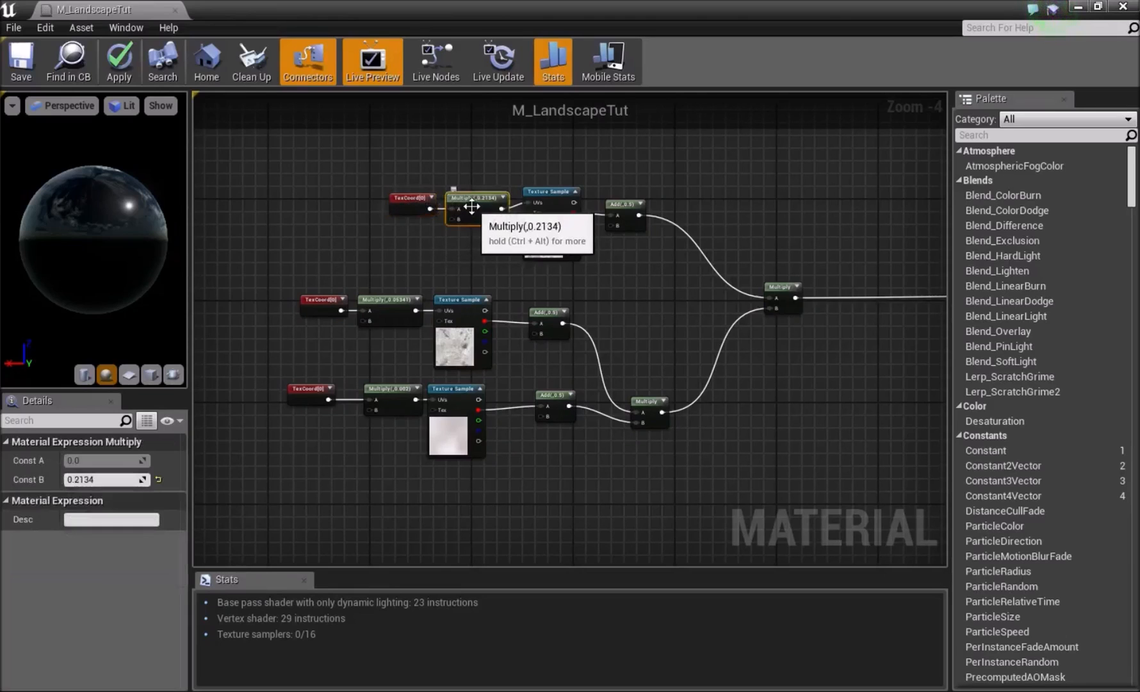
{"action": "left_click", "coordinate": [552, 205]}
{"action": "scroll", "coordinate": [609, 217], "scroll_direction": "up", "scroll_amount": 2}
{"action": "left_click", "coordinate": [635, 200]}
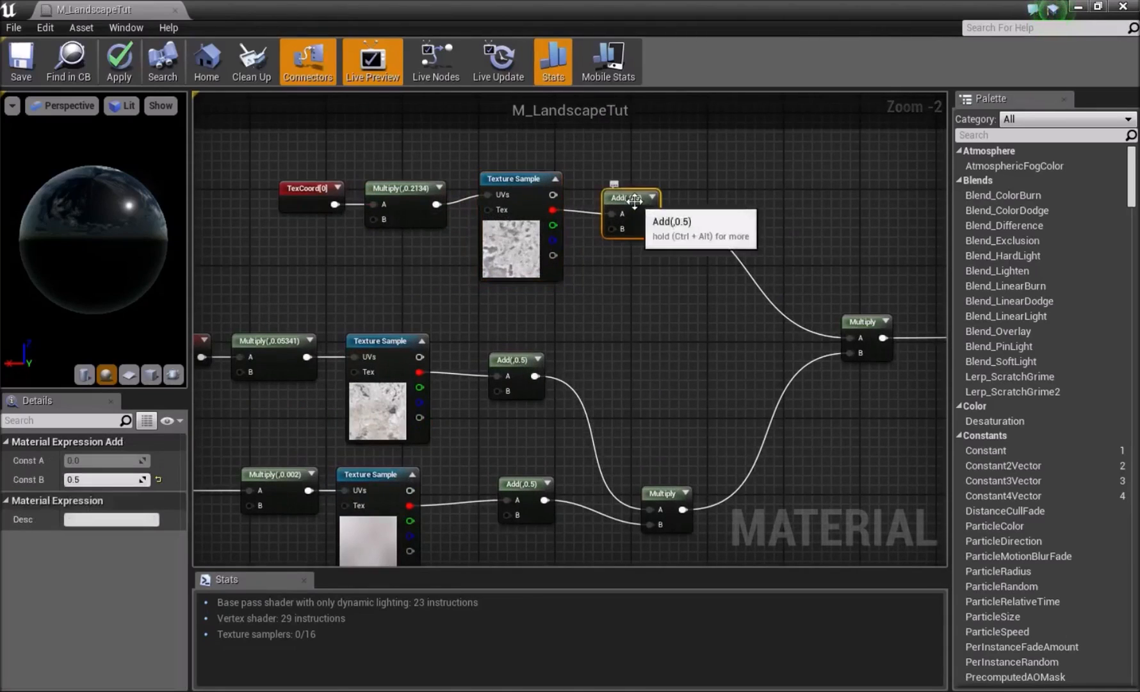
{"action": "left_click", "coordinate": [862, 331]}
Step: Examine the node settings of the middle and lower texture variation rows and the Multiply joining them
{"action": "right_click_drag", "start_coordinate": [554, 315], "coordinate": [716, 227]}
{"action": "left_click", "coordinate": [338, 259]}
{"action": "left_click", "coordinate": [452, 282]}
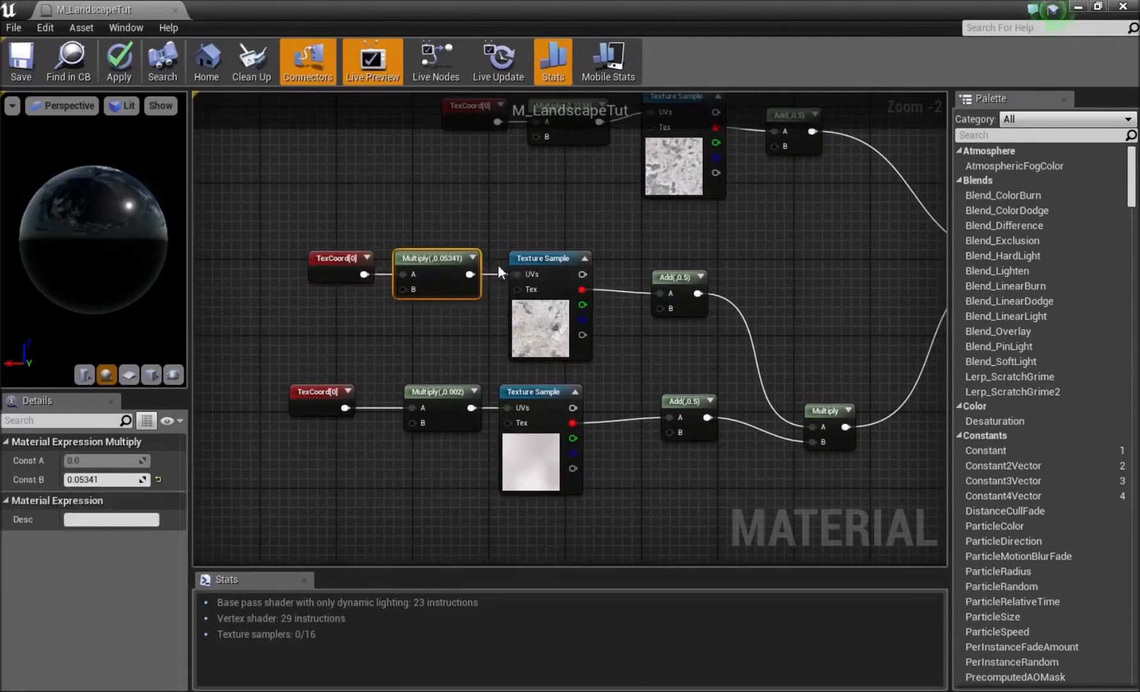
{"action": "left_click", "coordinate": [534, 274]}
{"action": "left_click", "coordinate": [687, 288]}
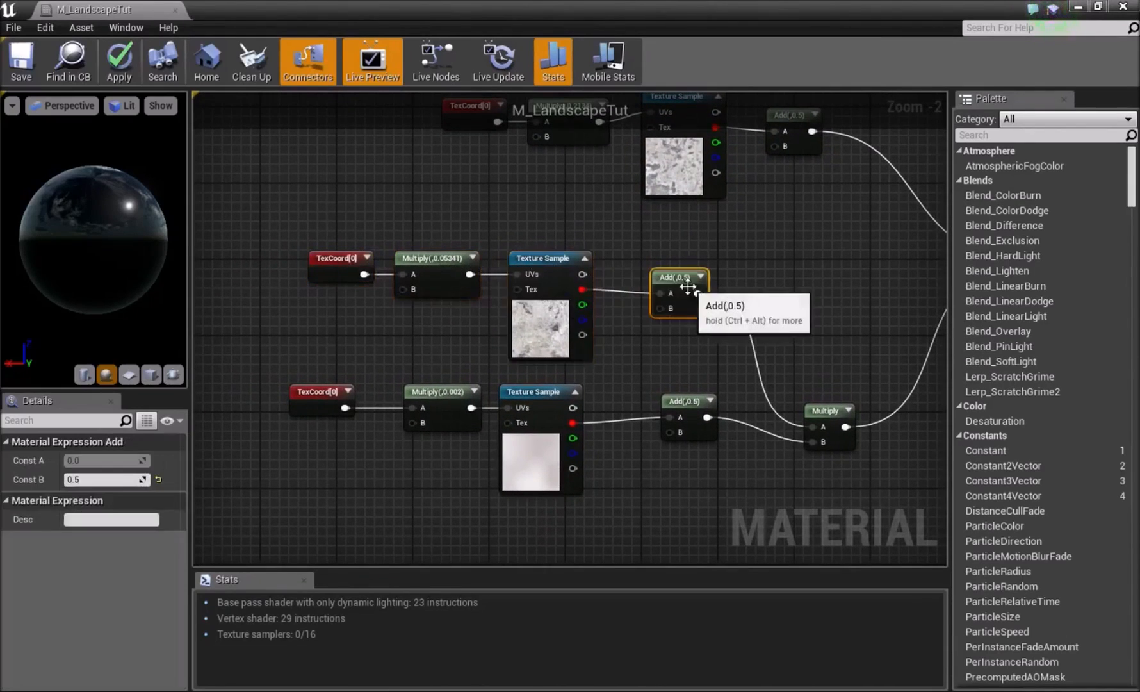
{"action": "left_click", "coordinate": [544, 430]}
{"action": "left_click", "coordinate": [447, 411]}
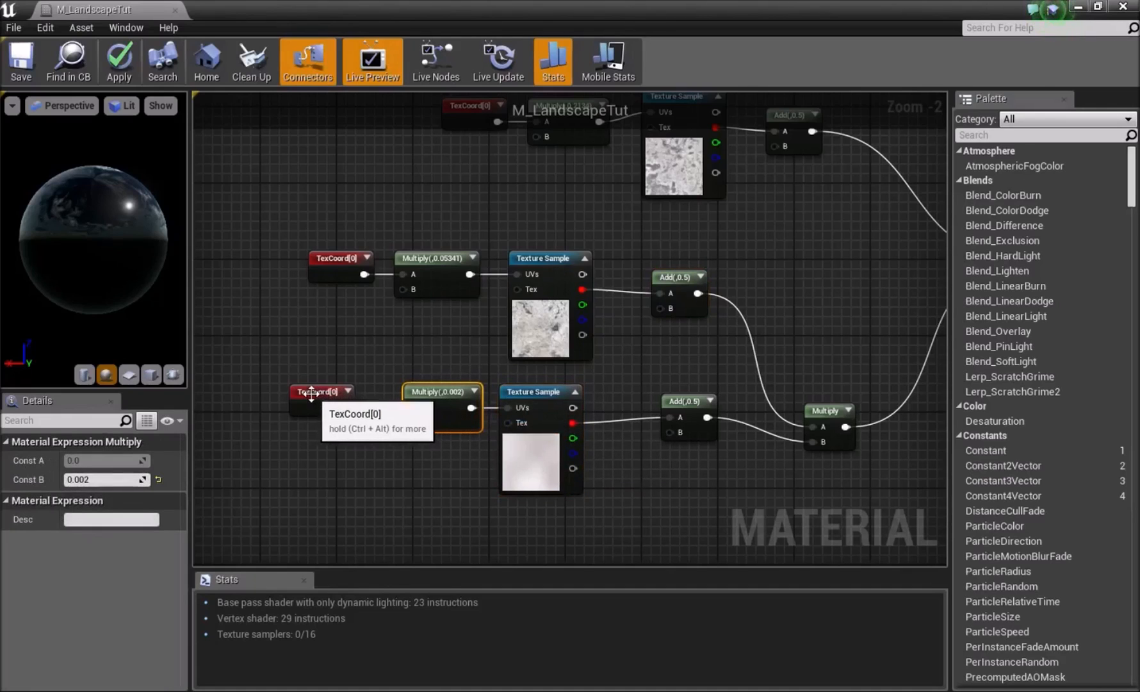
{"action": "left_click", "coordinate": [311, 393]}
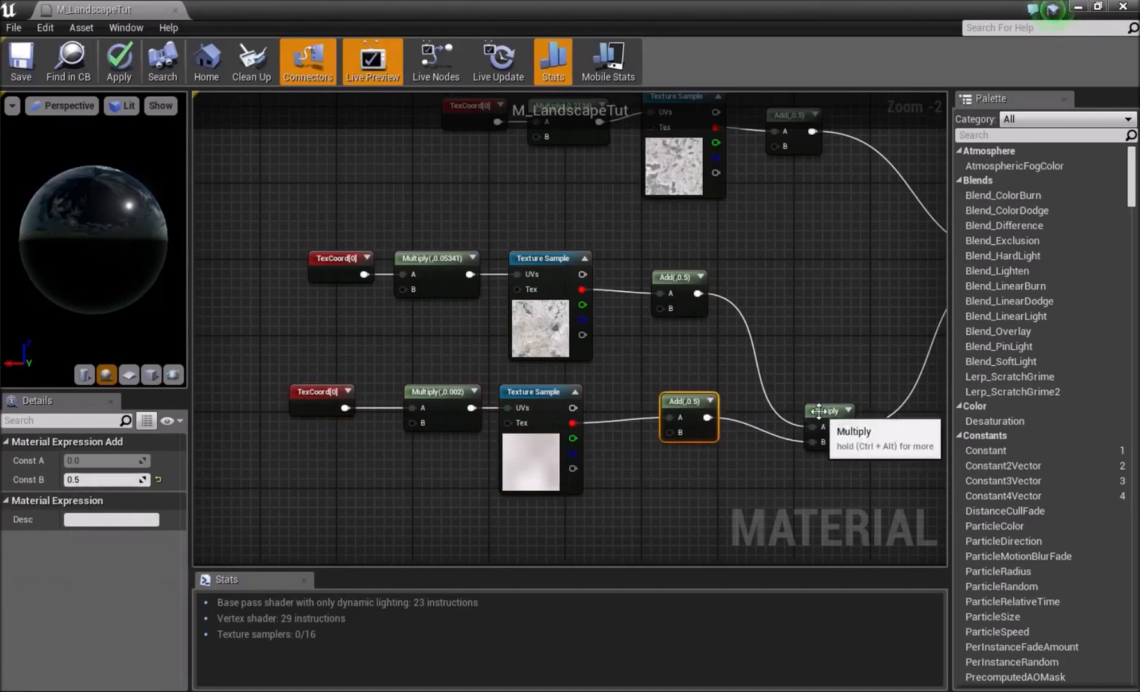
{"action": "left_click", "coordinate": [838, 410]}
Step: Follow the texture variation connections through the Grass group to the Layer Blend node and the main material node
{"action": "scroll", "coordinate": [839, 403], "scroll_direction": "down", "scroll_amount": 5}
{"action": "right_click_drag", "start_coordinate": [872, 397], "coordinate": [424, 341]}
{"action": "scroll", "coordinate": [426, 342], "scroll_direction": "down", "scroll_amount": 3}
{"action": "right_click_drag", "start_coordinate": [794, 335], "coordinate": [499, 346]}
{"action": "left_click", "coordinate": [596, 348]}
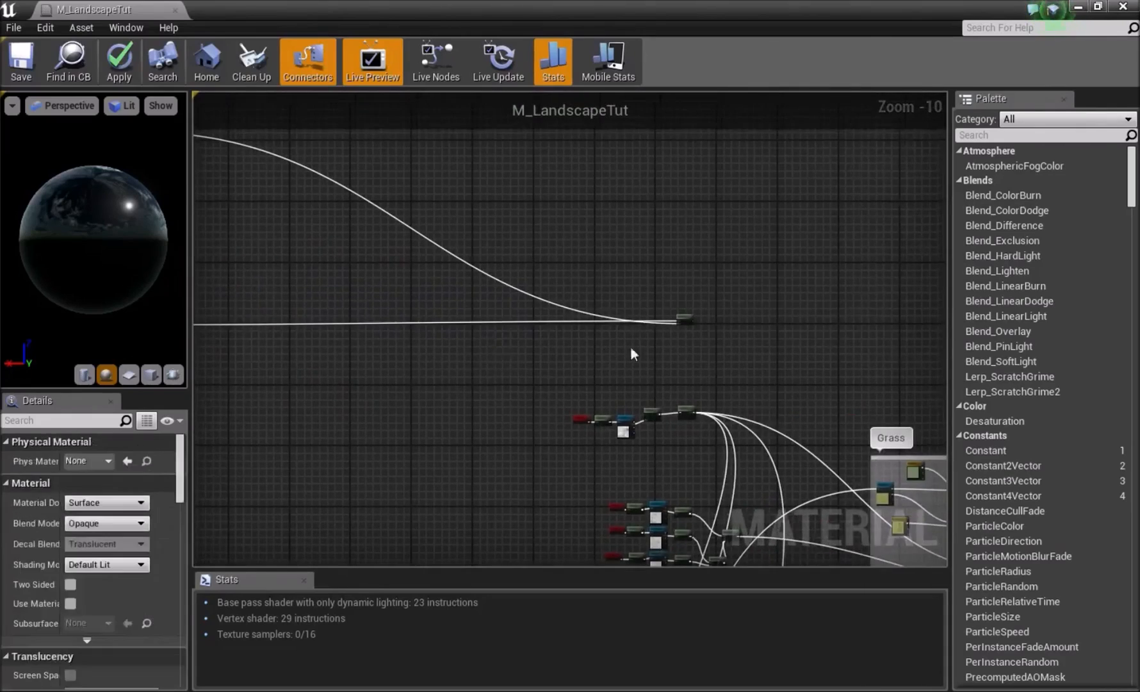
{"action": "scroll", "coordinate": [678, 346], "scroll_direction": "up", "scroll_amount": 5}
{"action": "scroll", "coordinate": [809, 396], "scroll_direction": "down", "scroll_amount": 5}
{"action": "right_click_drag", "start_coordinate": [813, 413], "coordinate": [570, 268]}
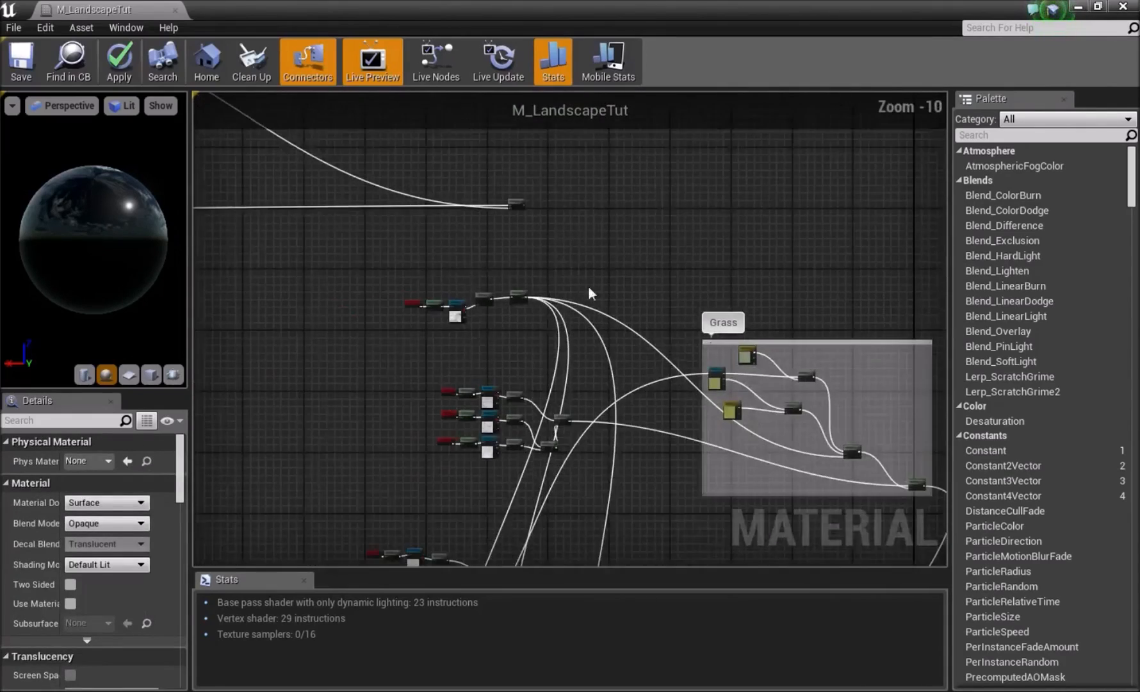
{"action": "right_click_drag", "start_coordinate": [660, 358], "coordinate": [442, 173]}
{"action": "right_click_drag", "start_coordinate": [717, 397], "coordinate": [590, 167]}
{"action": "scroll", "coordinate": [525, 335], "scroll_direction": "up", "scroll_amount": 8}
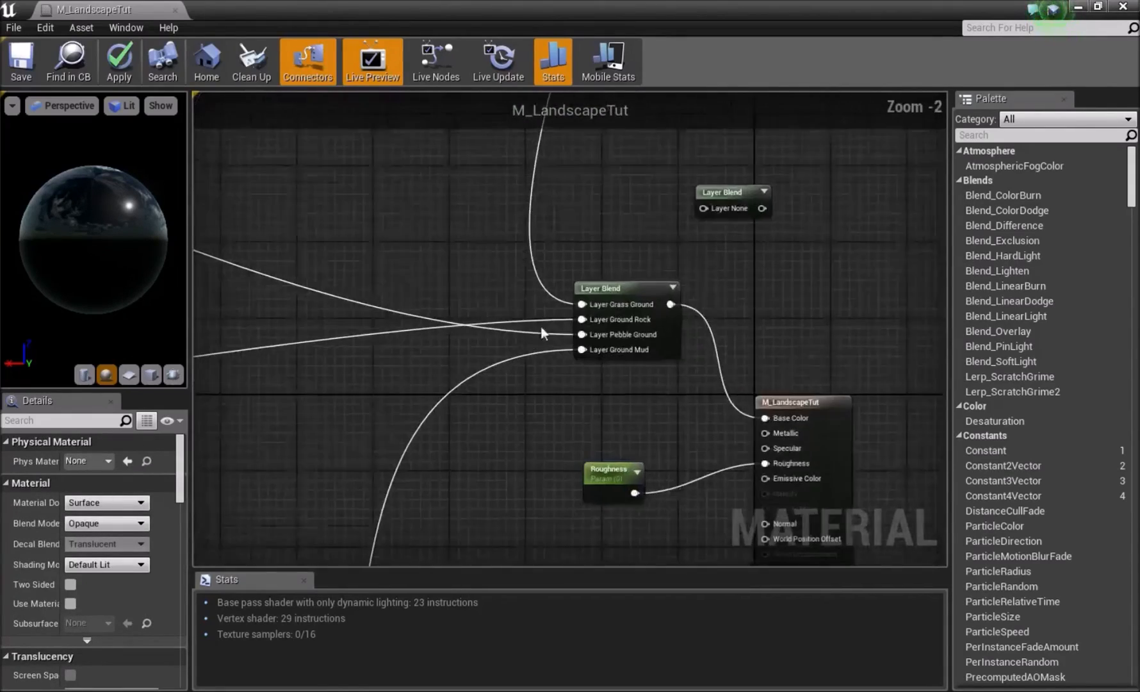
Step: Move the final Multiply node in the Mud group inward, closer to the group's other nodes
{"action": "scroll", "coordinate": [619, 265], "scroll_direction": "down", "scroll_amount": 7}
{"action": "right_click_drag", "start_coordinate": [612, 281], "coordinate": [690, 273]}
{"action": "right_click_drag", "start_coordinate": [555, 272], "coordinate": [597, 301]}
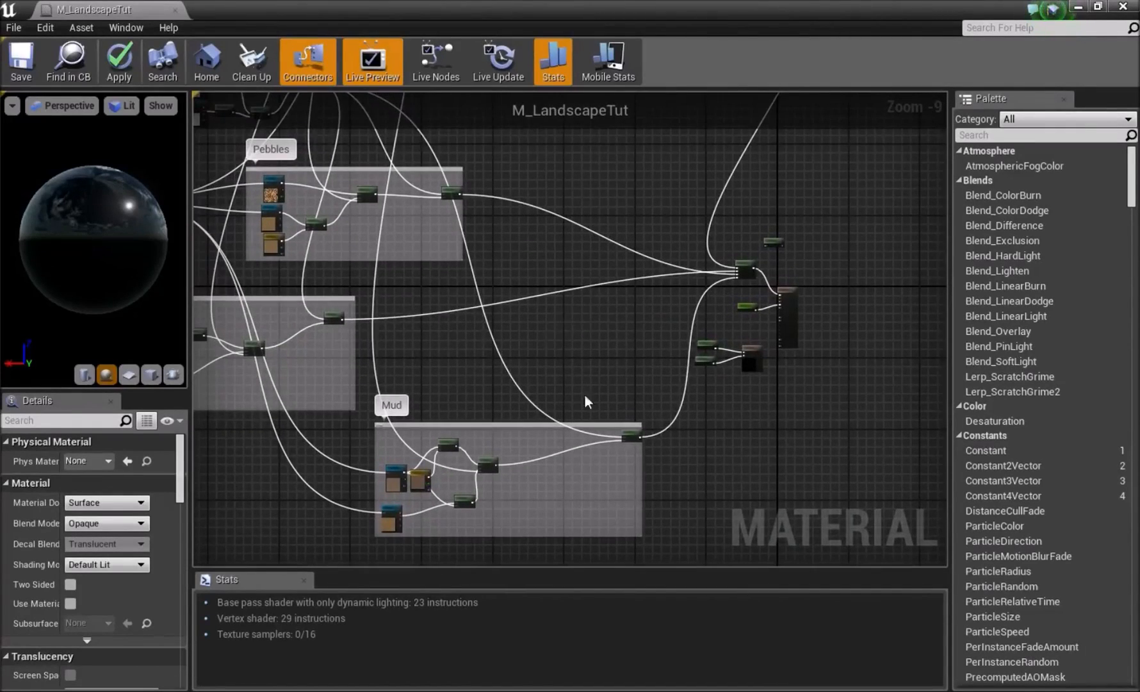
{"action": "left_click", "coordinate": [635, 433]}
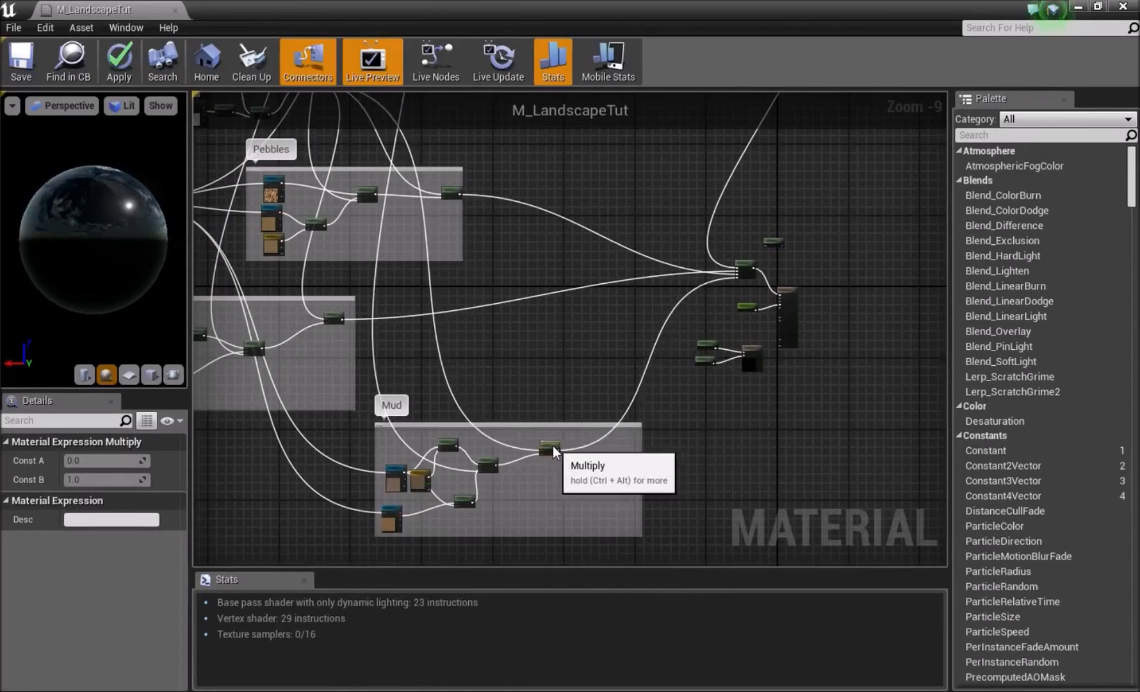
{"action": "left_click", "coordinate": [485, 333]}
Step: Examine the overall node network and the Grass output node's Grass and Rock type entries with their layer sample inputs
{"action": "scroll", "coordinate": [500, 333], "scroll_direction": "down", "scroll_amount": 3}
{"action": "right_click_drag", "start_coordinate": [513, 334], "coordinate": [692, 633]}
{"action": "right_click_drag", "start_coordinate": [364, 165], "coordinate": [664, 248]}
{"action": "left_click_drag", "start_coordinate": [327, 170], "coordinate": [745, 393]}
{"action": "right_click_drag", "start_coordinate": [745, 393], "coordinate": [481, 195]}
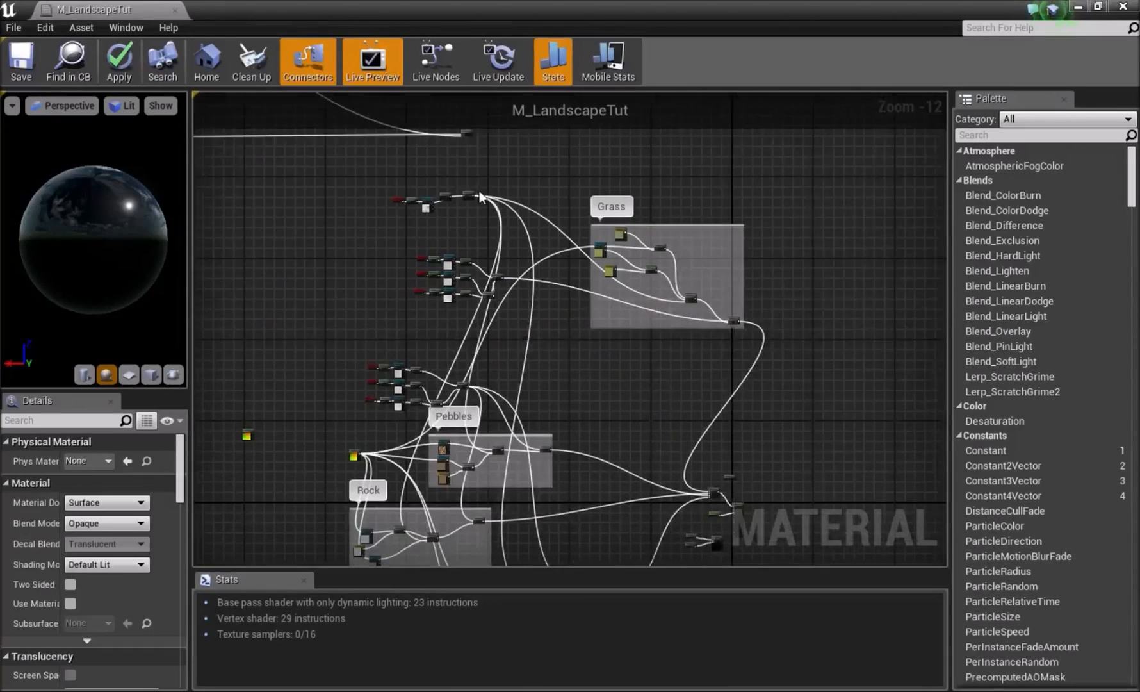
{"action": "right_click_drag", "start_coordinate": [672, 559], "coordinate": [566, 331]}
{"action": "scroll", "coordinate": [566, 332], "scroll_direction": "up", "scroll_amount": 6}
{"action": "right_click_drag", "start_coordinate": [627, 297], "coordinate": [468, 361]}
{"action": "scroll", "coordinate": [467, 360], "scroll_direction": "up", "scroll_amount": 6}
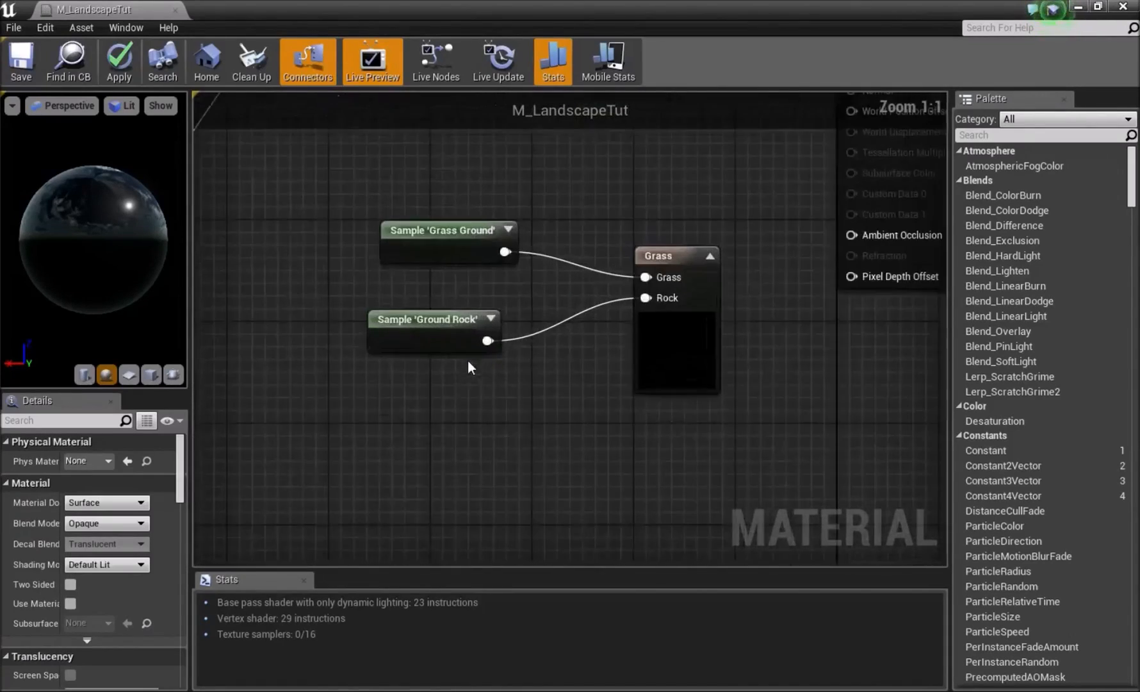
{"action": "right_click_drag", "start_coordinate": [534, 373], "coordinate": [483, 434]}
{"action": "left_click", "coordinate": [621, 397]}
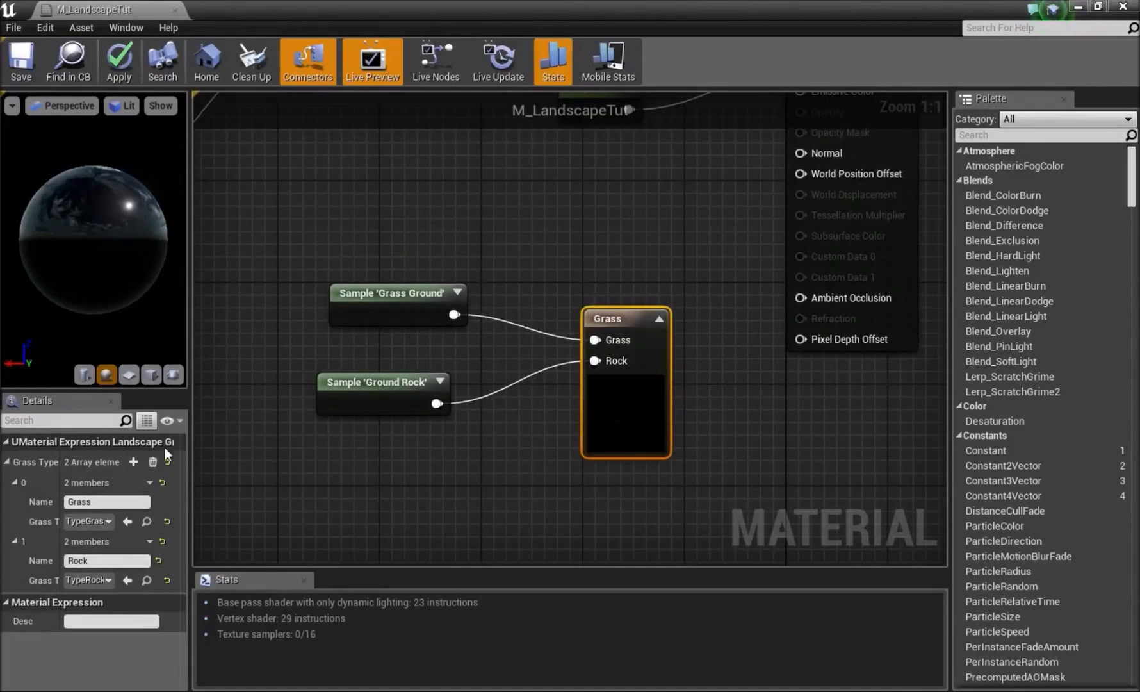
{"action": "left_click", "coordinate": [358, 221]}
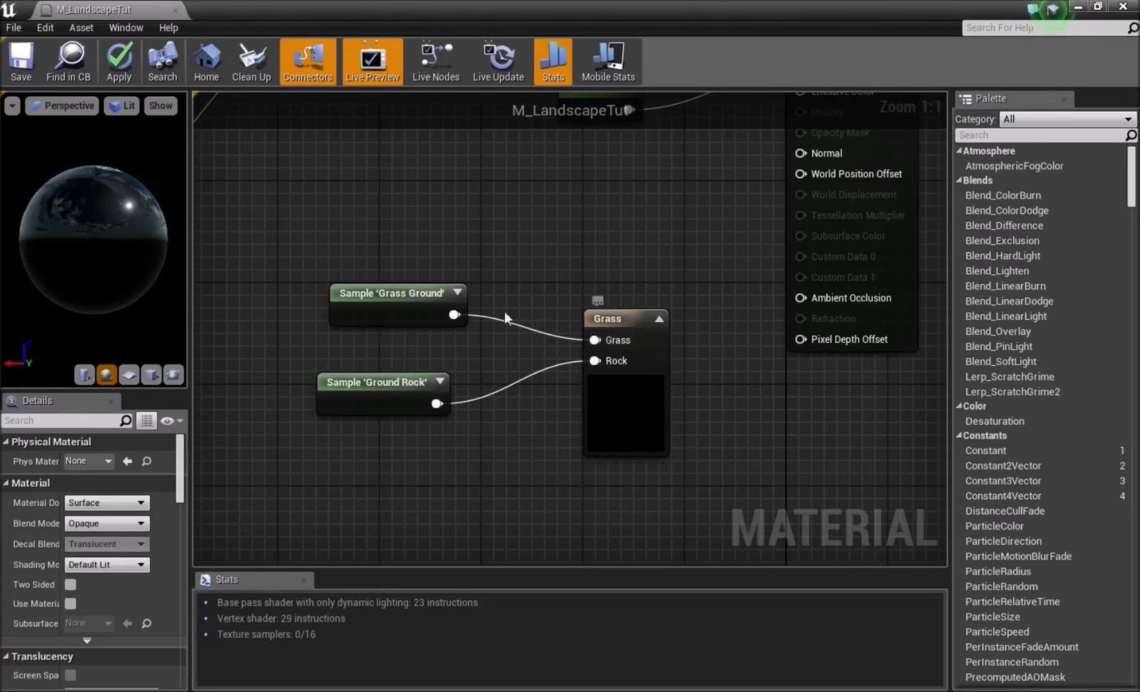
Step: Tidy the grass output nodes by placing the Ground Rock sample directly under Grass Ground, raising the Grass node and collapsing its preview
{"action": "left_click_drag", "start_coordinate": [375, 396], "coordinate": [378, 359]}
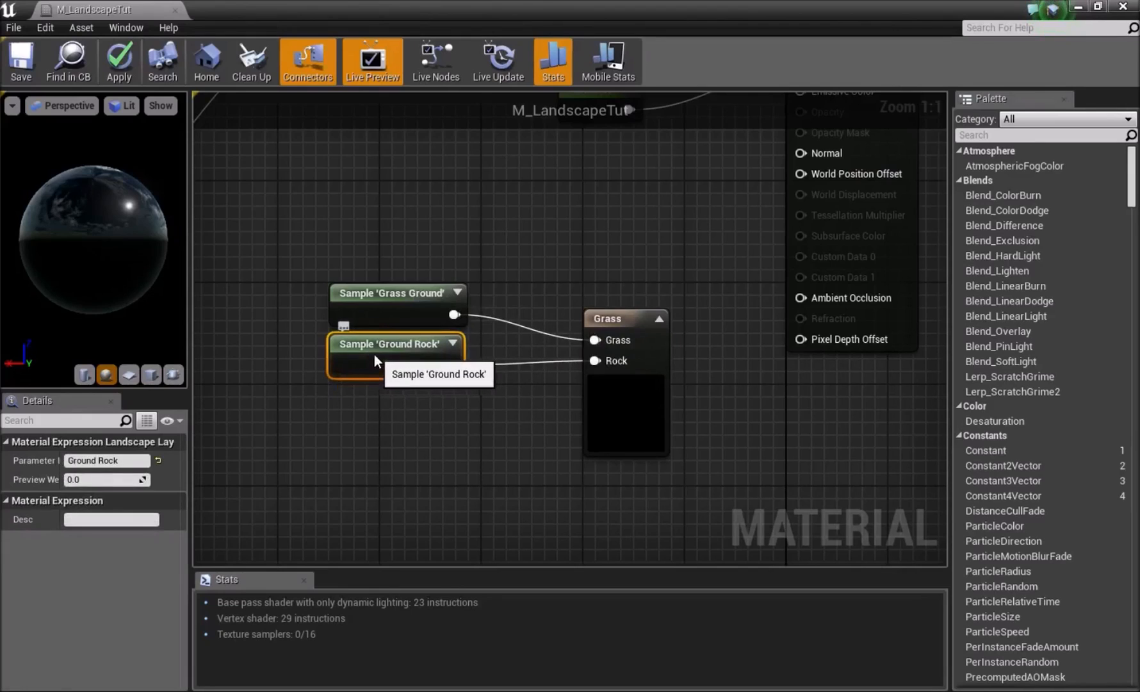
{"action": "left_click", "coordinate": [414, 397]}
{"action": "left_click_drag", "start_coordinate": [615, 329], "coordinate": [616, 314]}
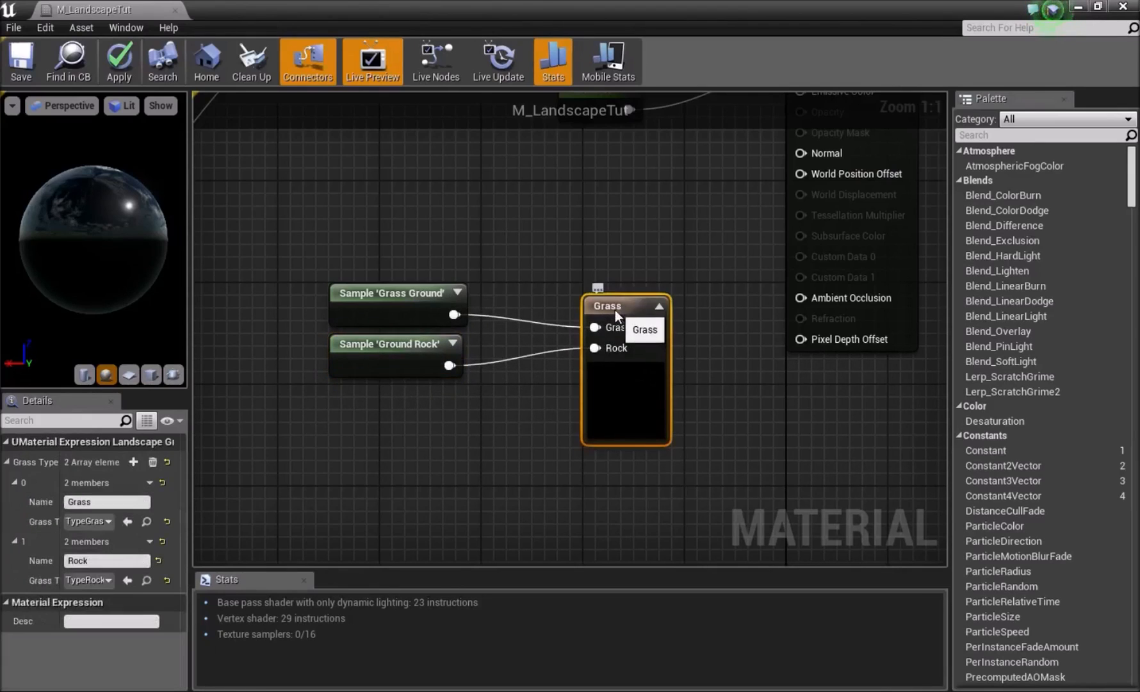
{"action": "left_click", "coordinate": [658, 306]}
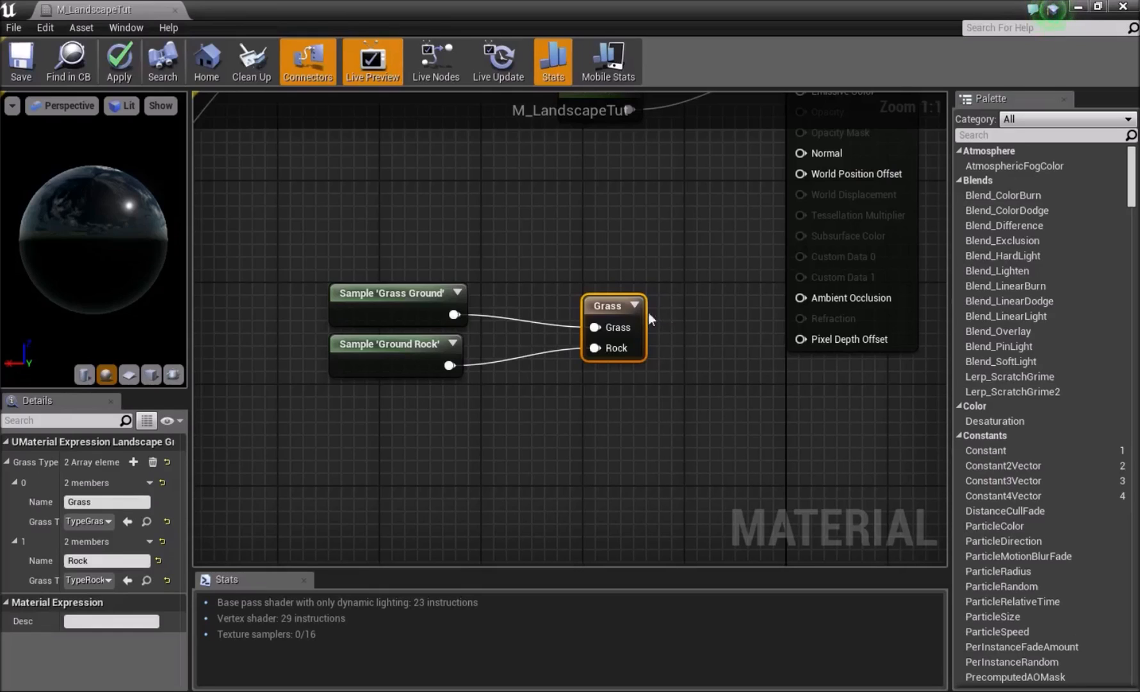
{"action": "left_click", "coordinate": [548, 272]}
Step: Apply the changes to the M_LandscapeTut material and save the asset
{"action": "left_click", "coordinate": [120, 65]}
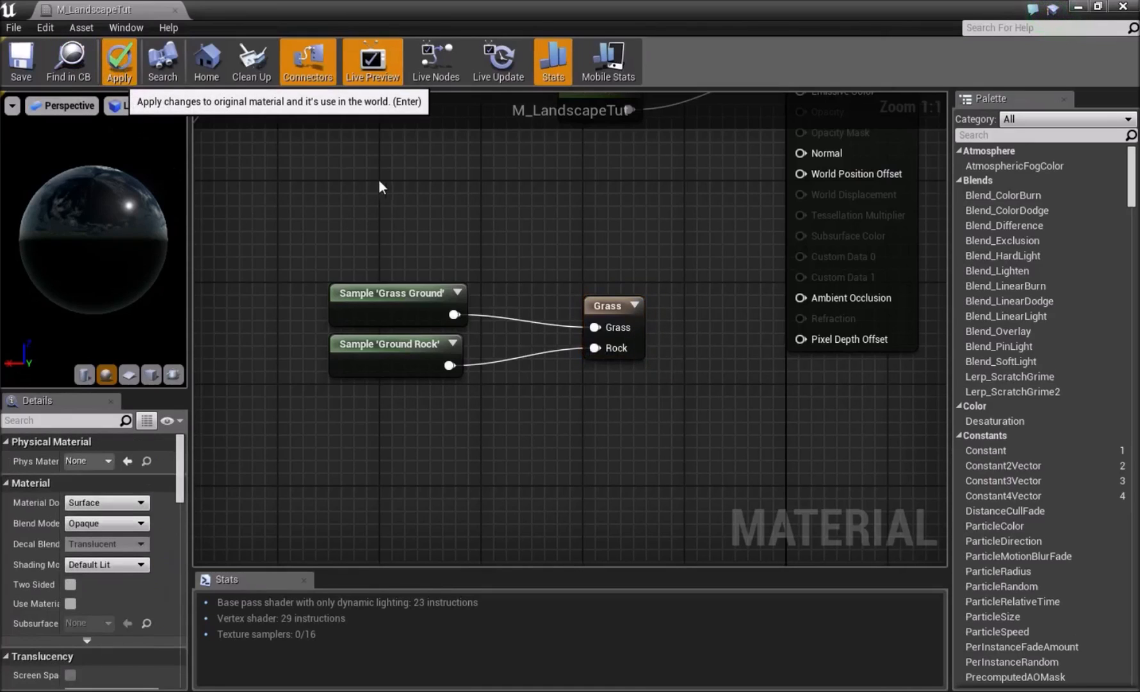
{"action": "left_click", "coordinate": [25, 64]}
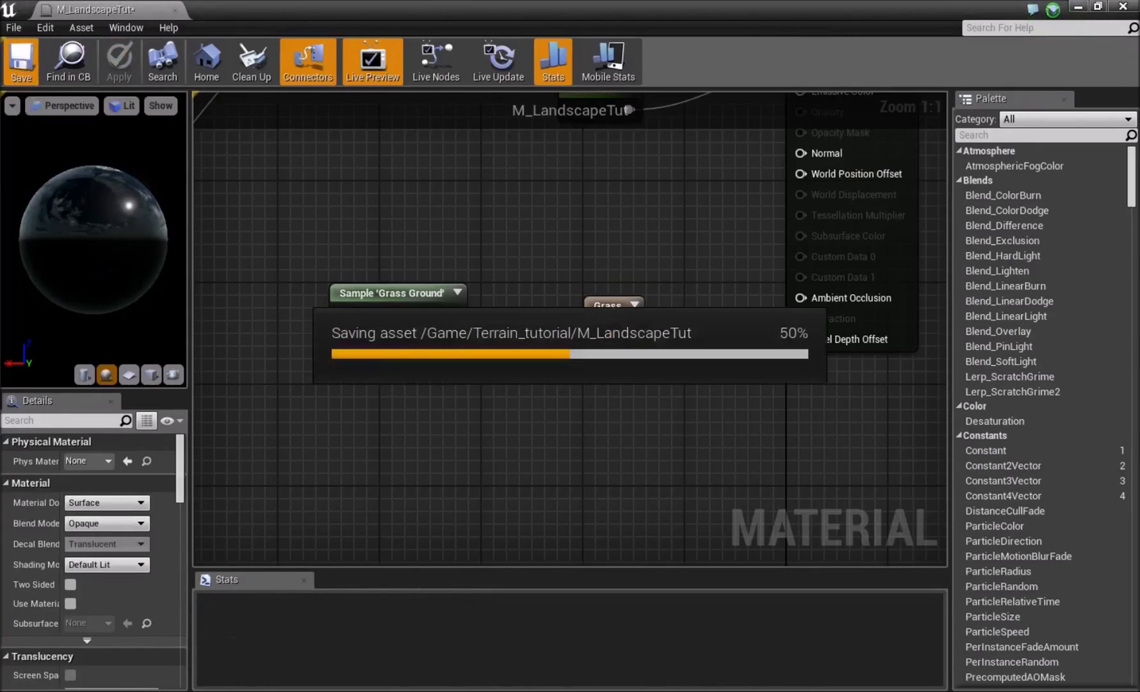